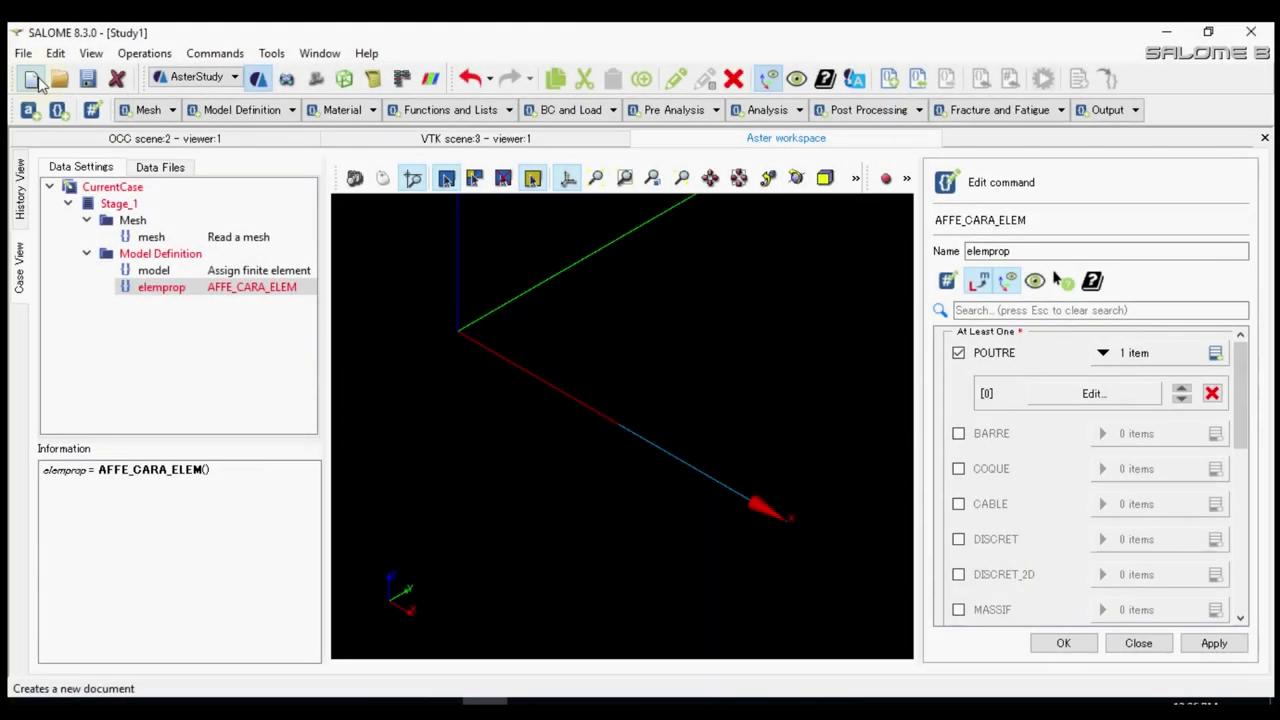
# - Start a new study, closing the active one without saving, and switch to the Geometry module
pyautogui.click(33, 79)
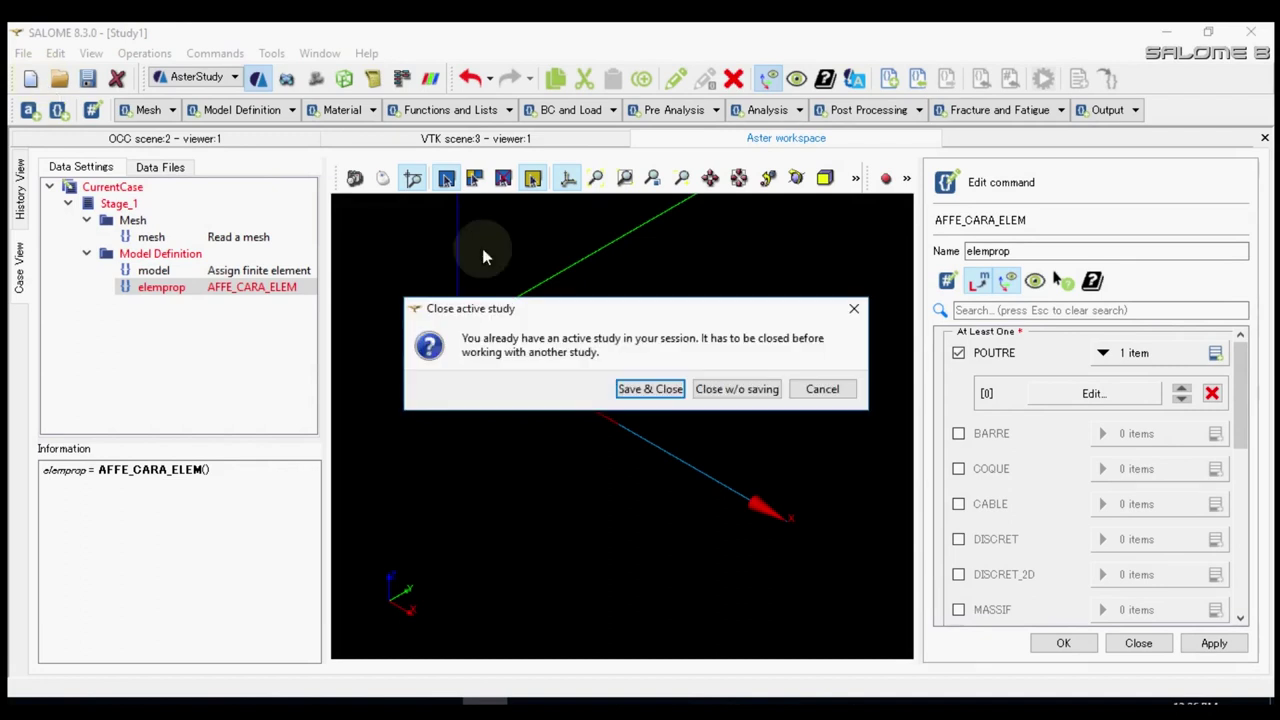
pyautogui.click(697, 389)
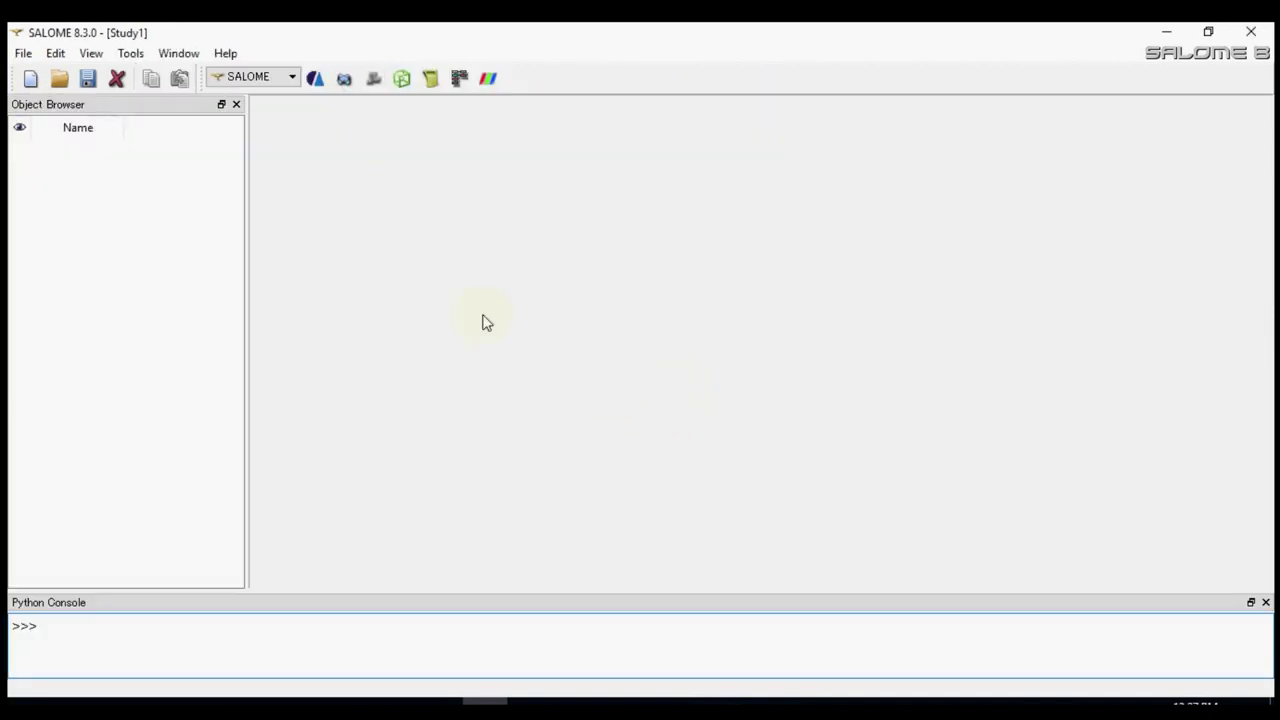
pyautogui.click(293, 78)
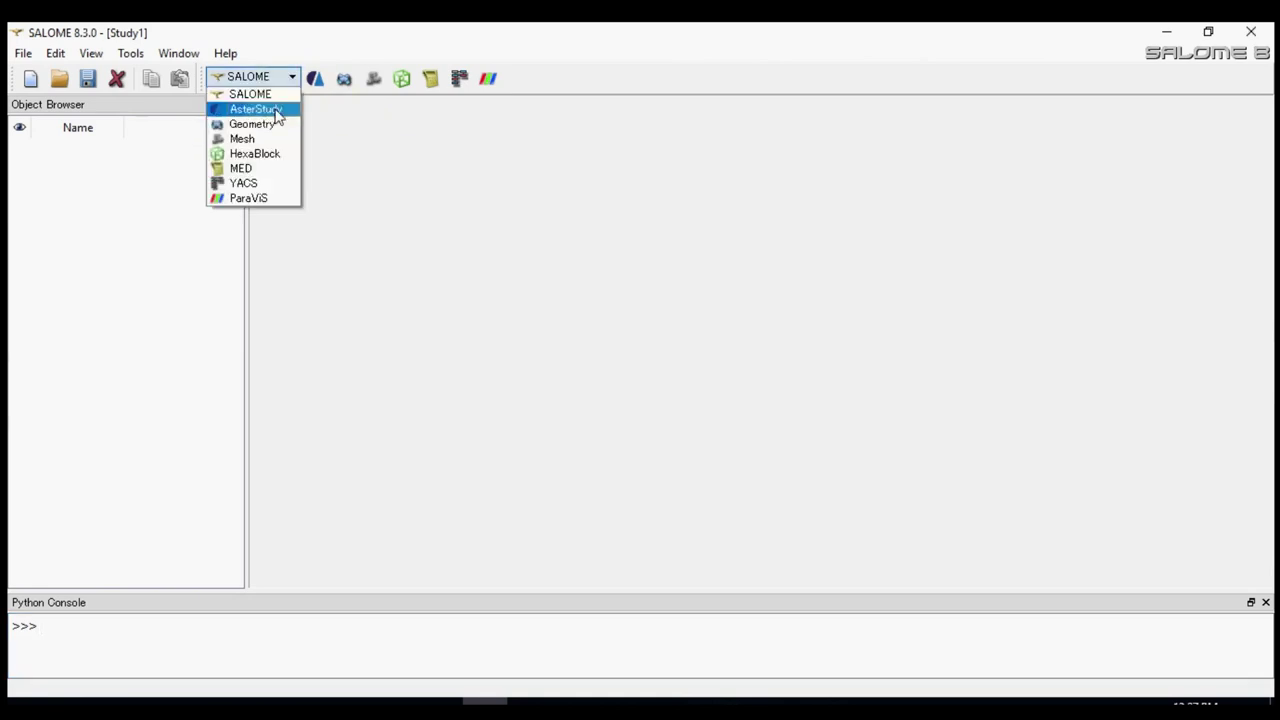
pyautogui.click(250, 124)
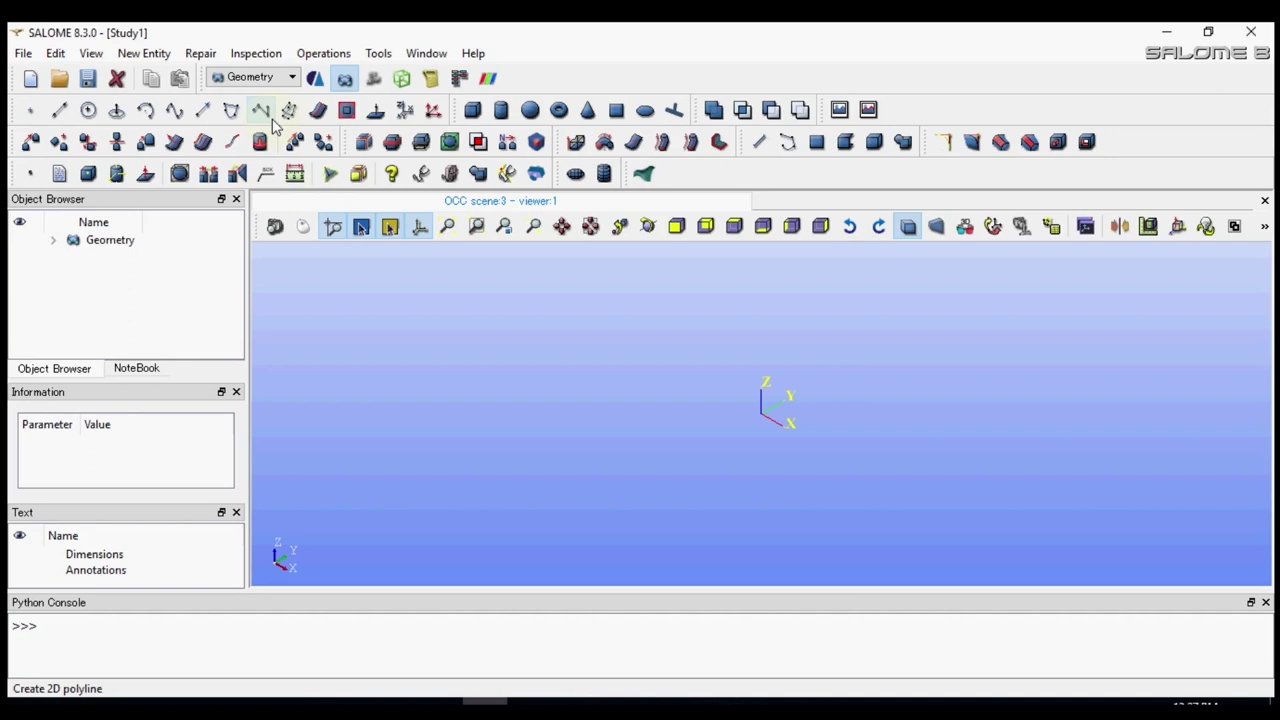
# - Create a point at the origin with X, Y and Z coordinates of 0
pyautogui.click(30, 112)
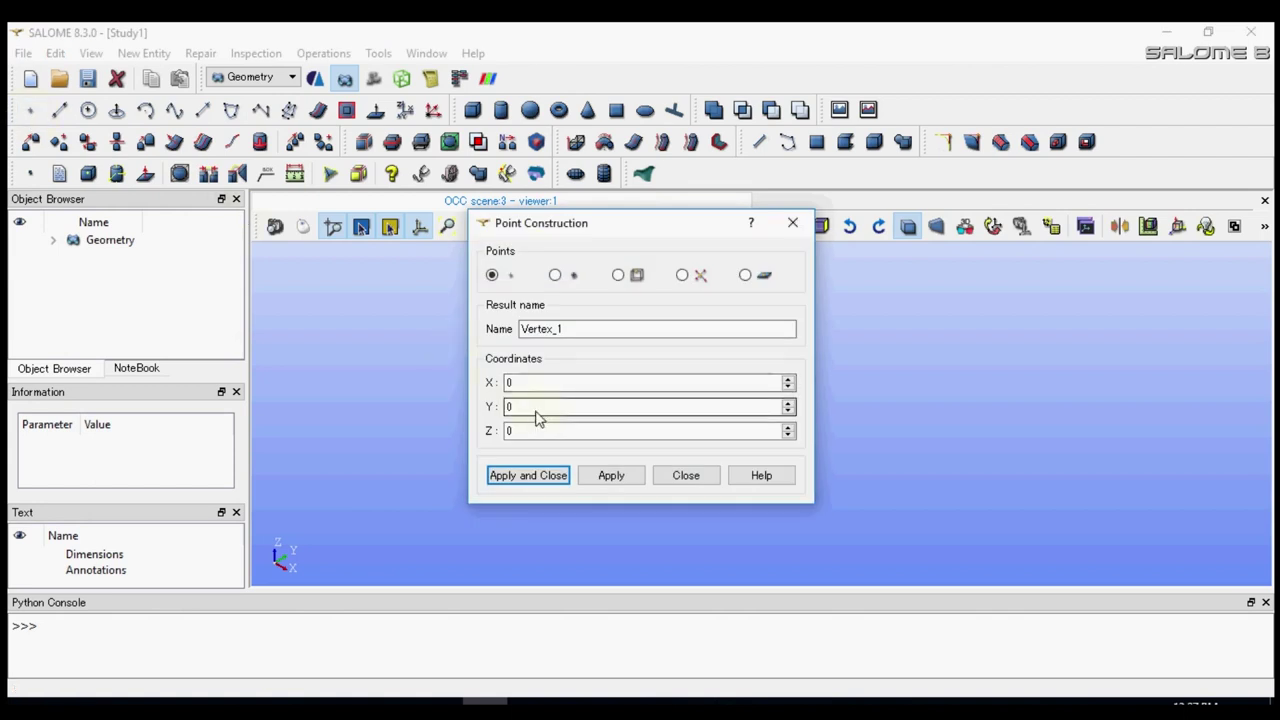
pyautogui.click(527, 410)
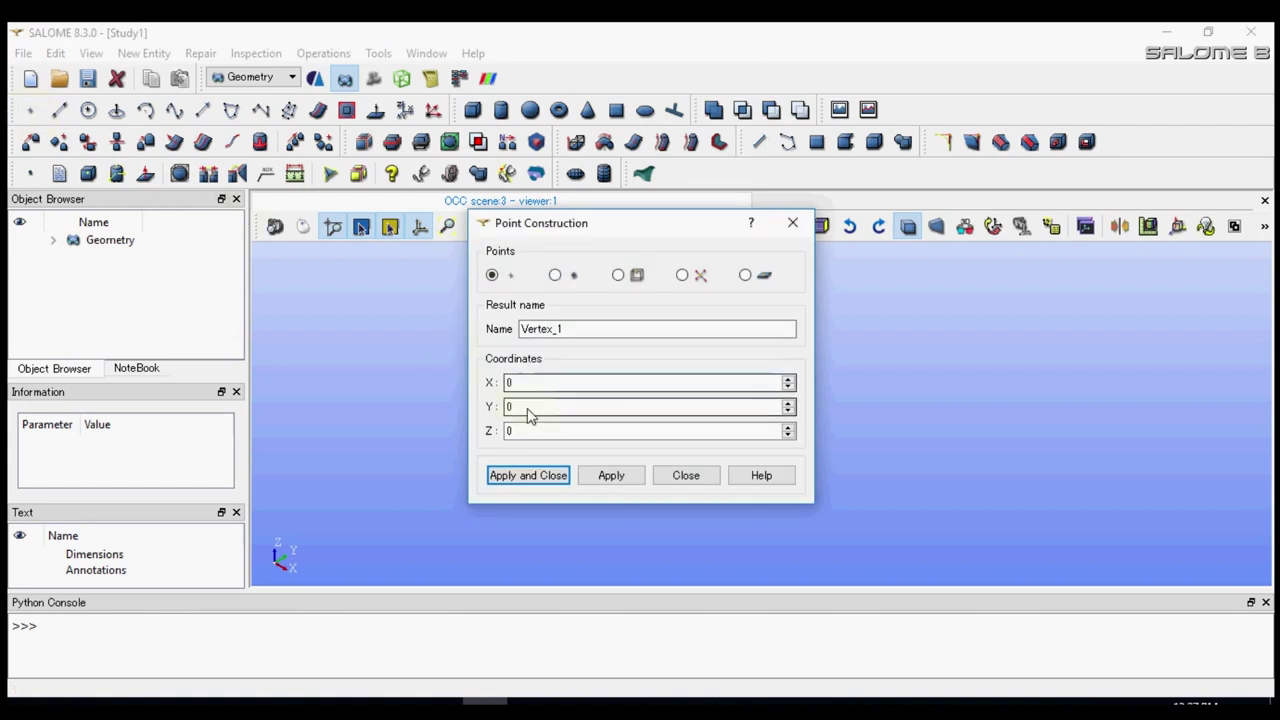
pyautogui.click(525, 431)
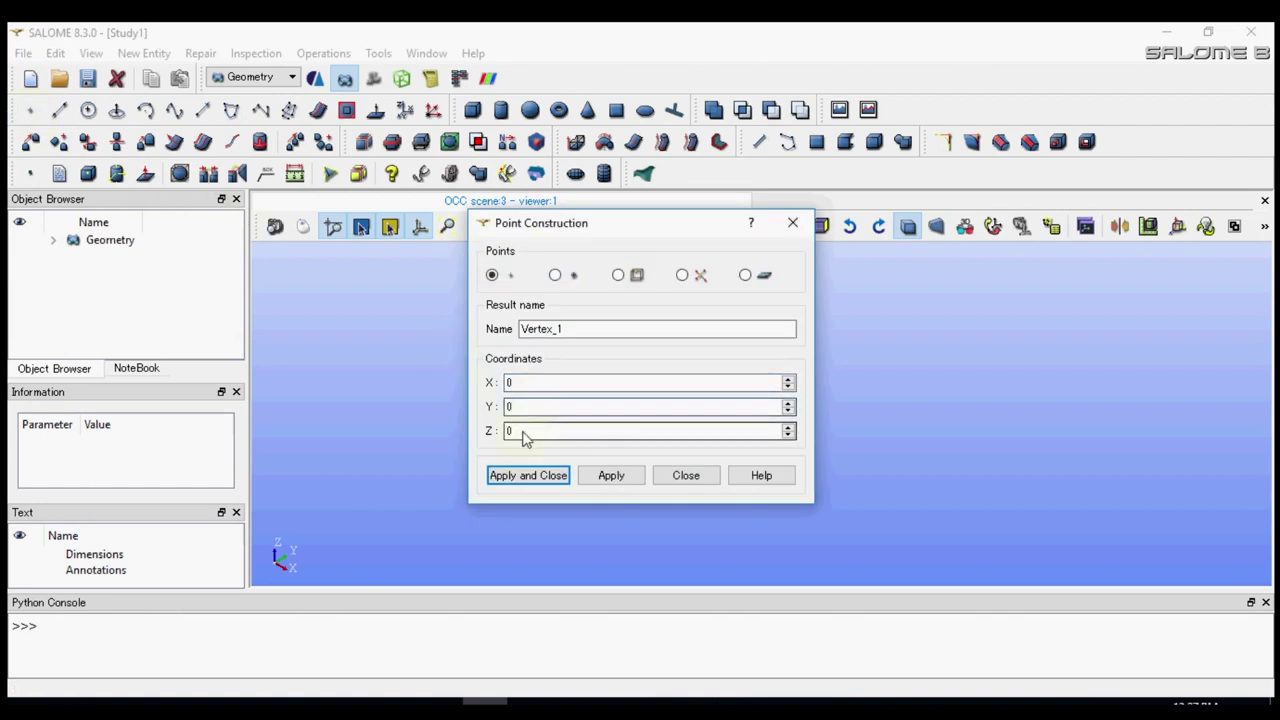
pyautogui.click(600, 476)
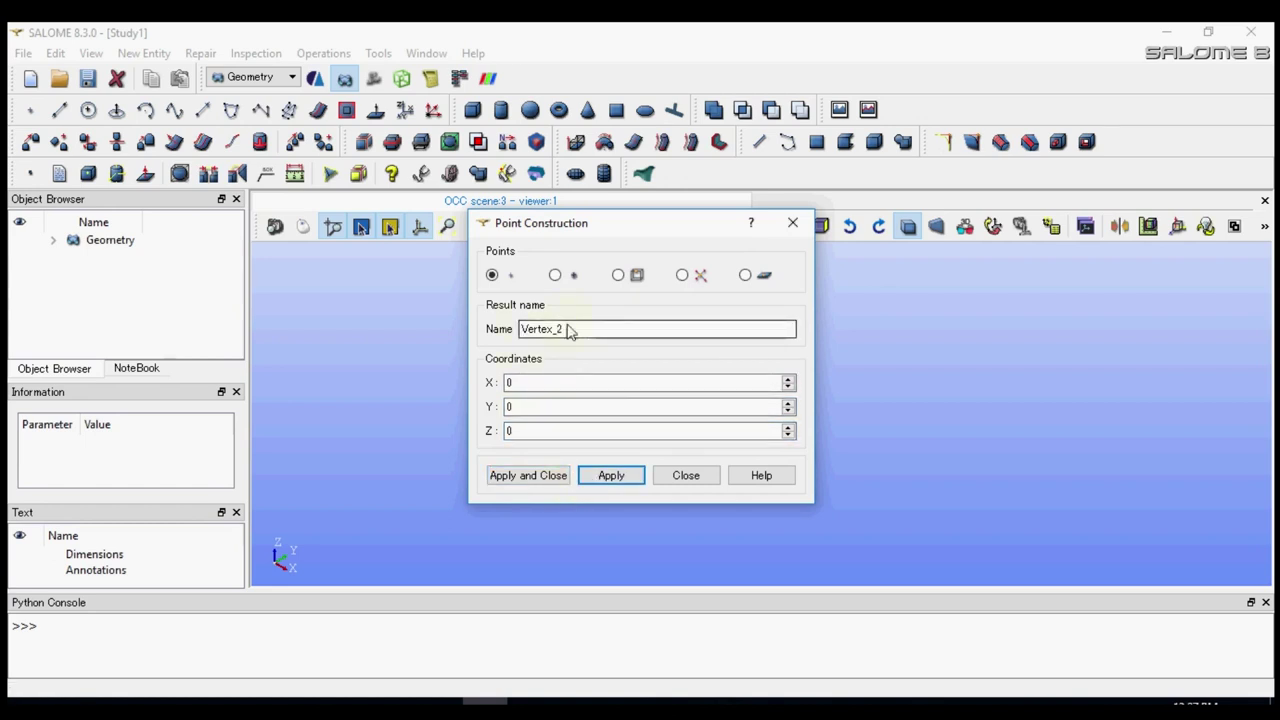
# - Create a second point at X 1.5, Y 0, Z 0 and finish the point construction
pyautogui.click(509, 387)
pyautogui.press('BackSpace')
pyautogui.hotkey('shift', 'Tab')
pyautogui.press('Tab')
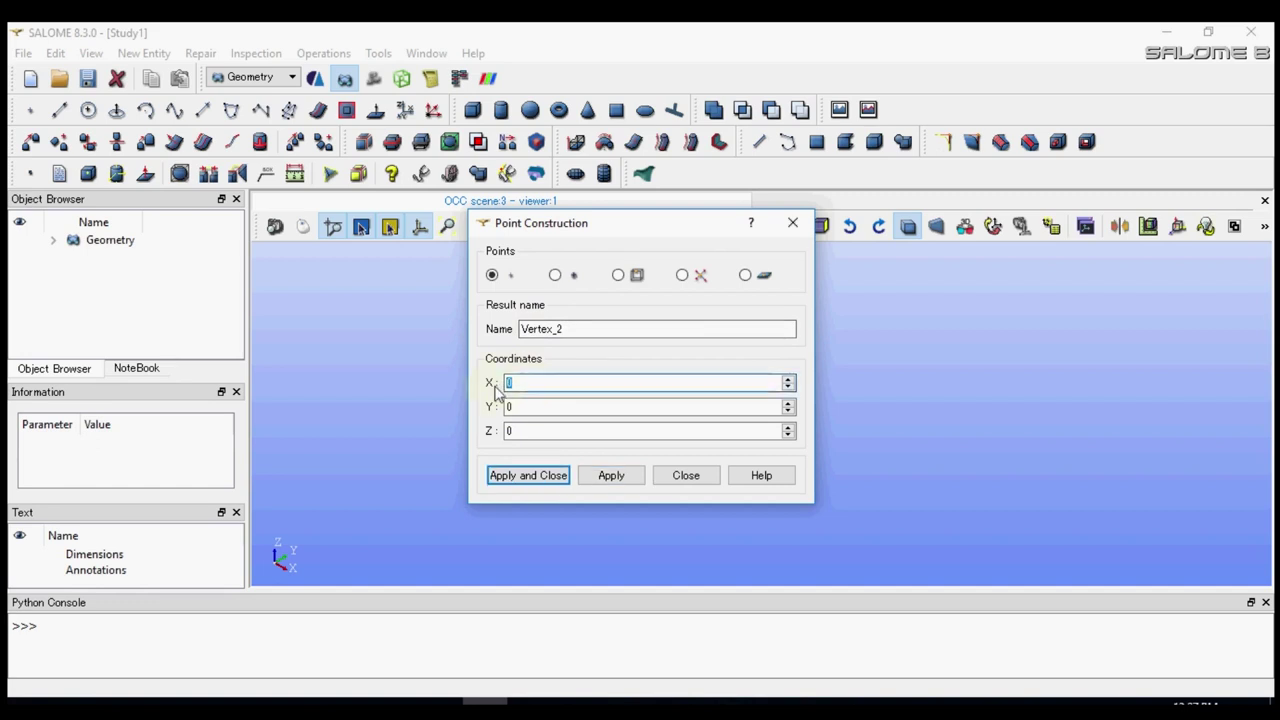
pyautogui.write('1.5')
pyautogui.click(565, 482)
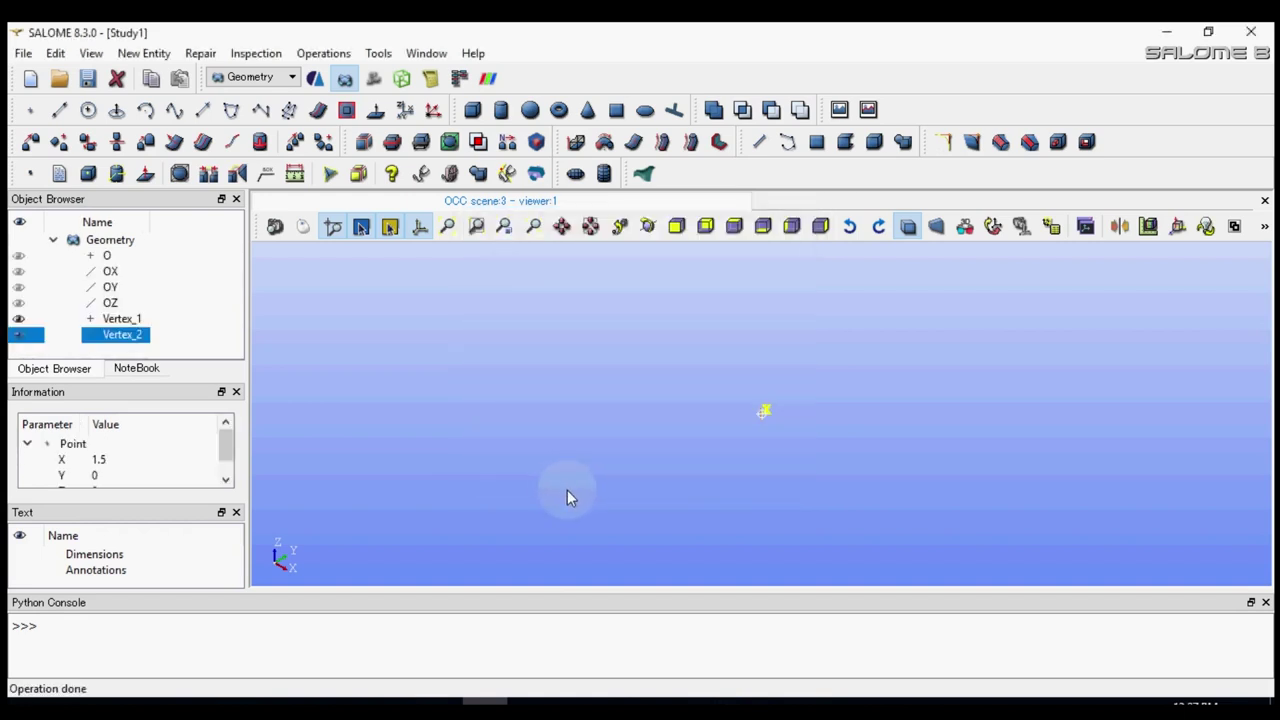
# - Construct a line from Vertex_1 as the first point to Vertex_2 as the second point
pyautogui.click(590, 226)
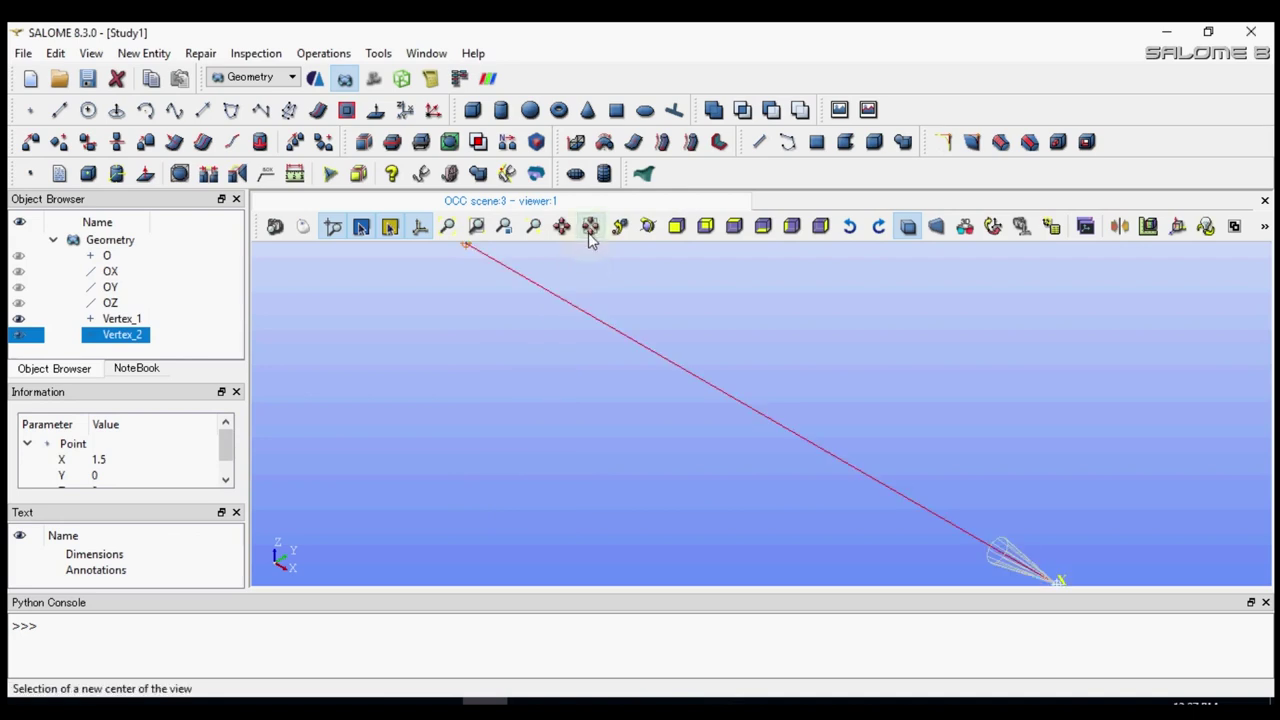
pyautogui.click(61, 114)
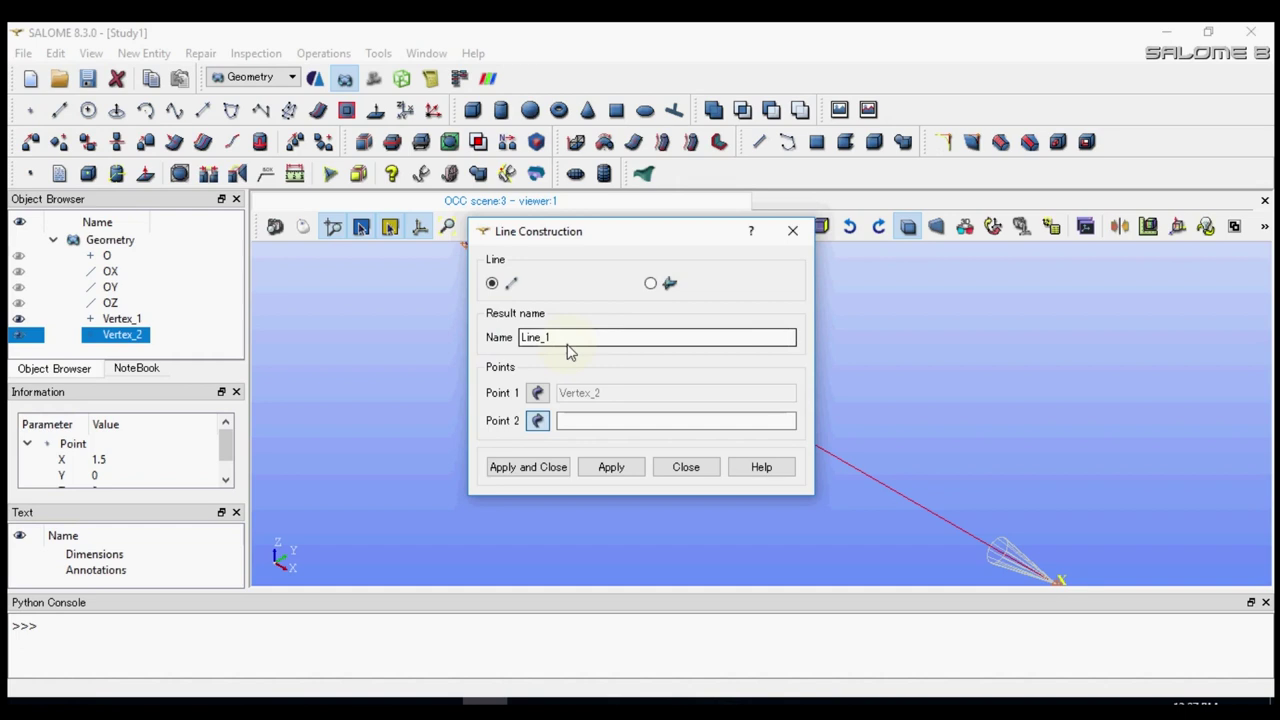
pyautogui.click(537, 393)
pyautogui.click(135, 319)
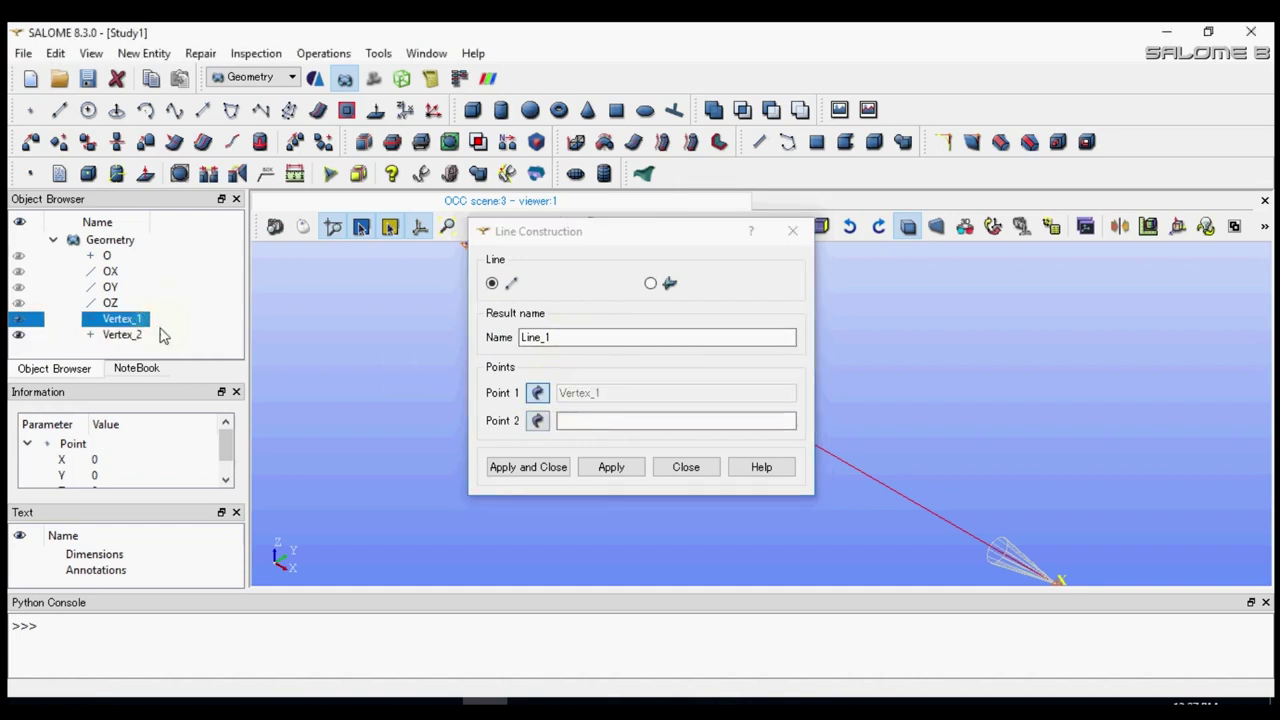
pyautogui.click(537, 421)
pyautogui.click(130, 335)
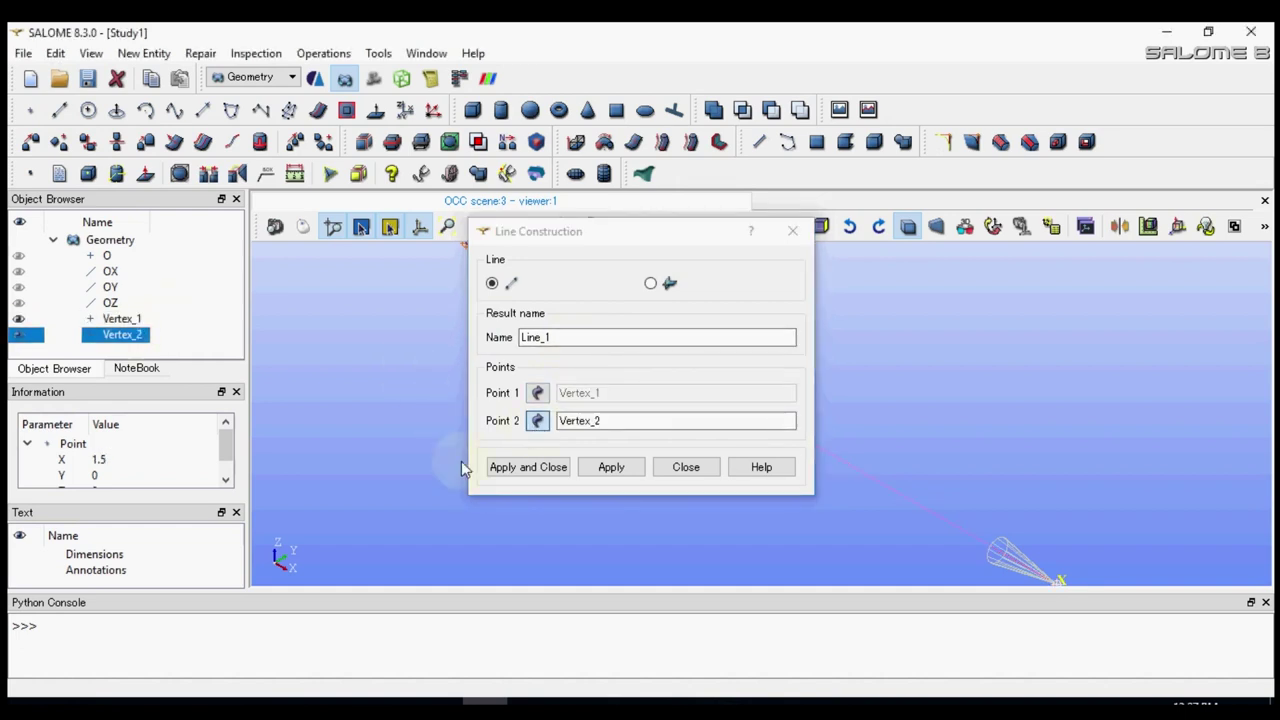
pyautogui.click(548, 476)
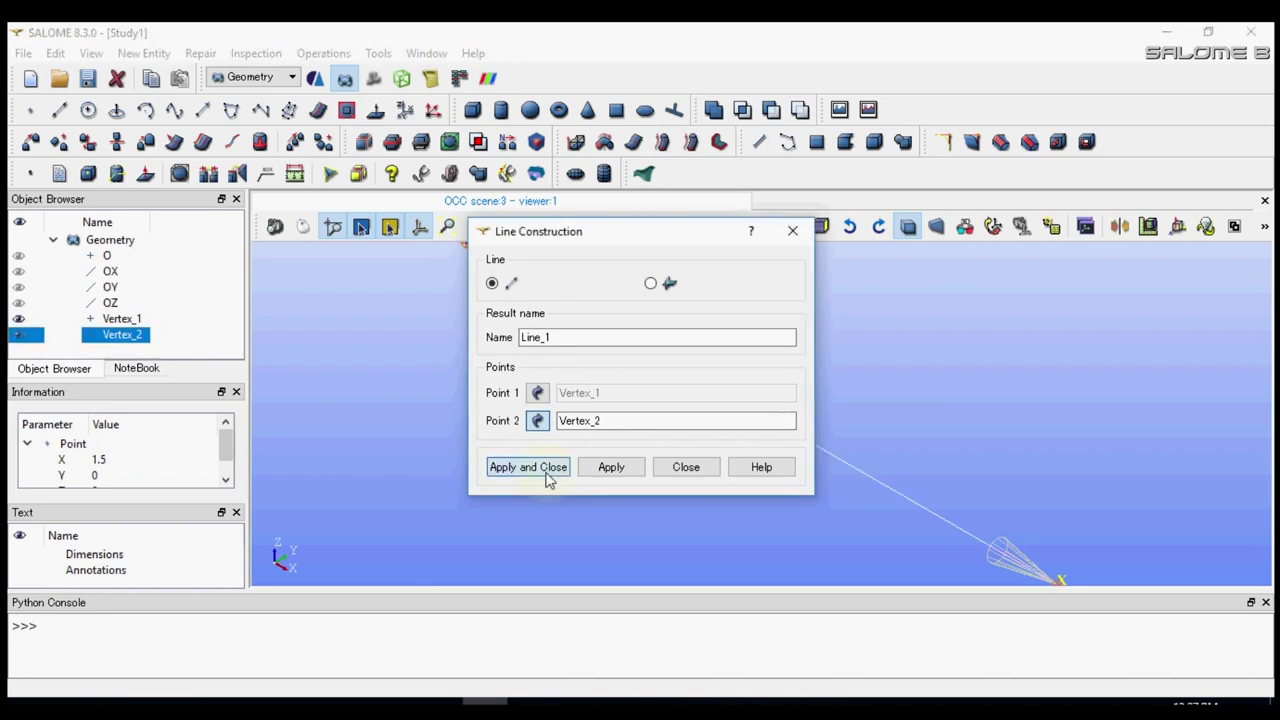
pyautogui.click(548, 477)
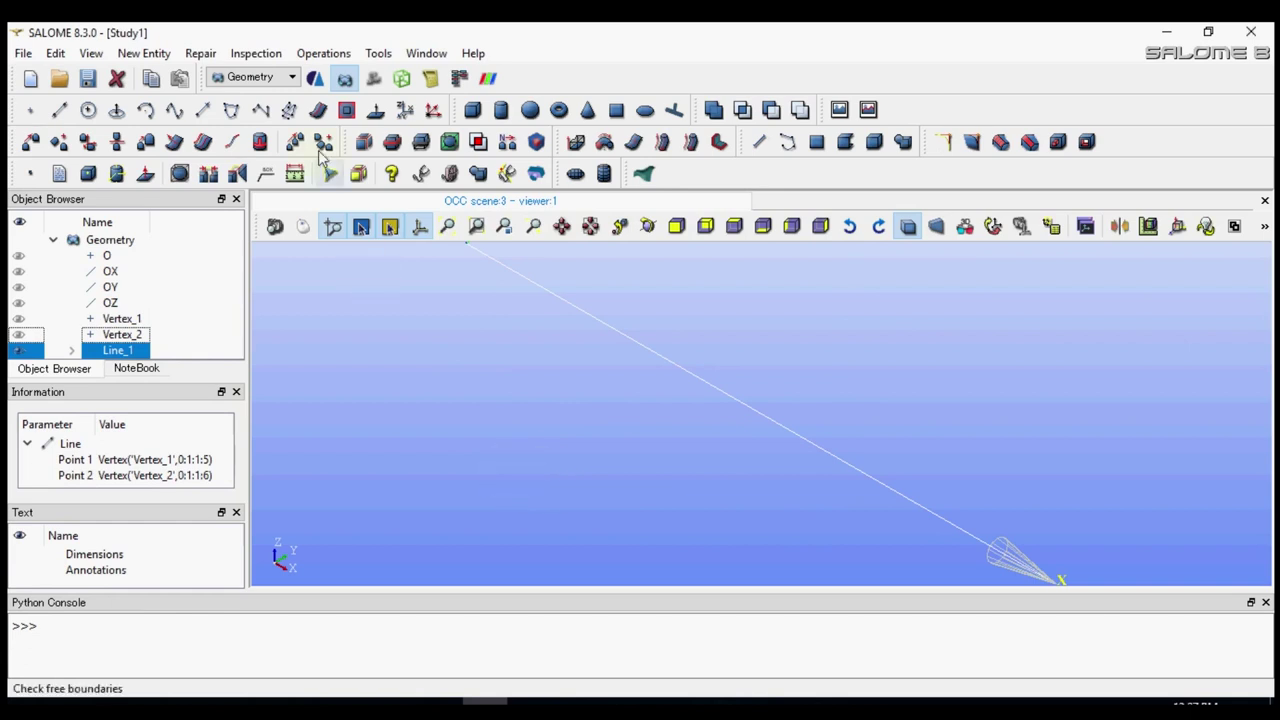
# - Switch to the Mesh module and set up a mesh on Line_1 with the 1D Wire Discretisation algorithm
pyautogui.click(287, 77)
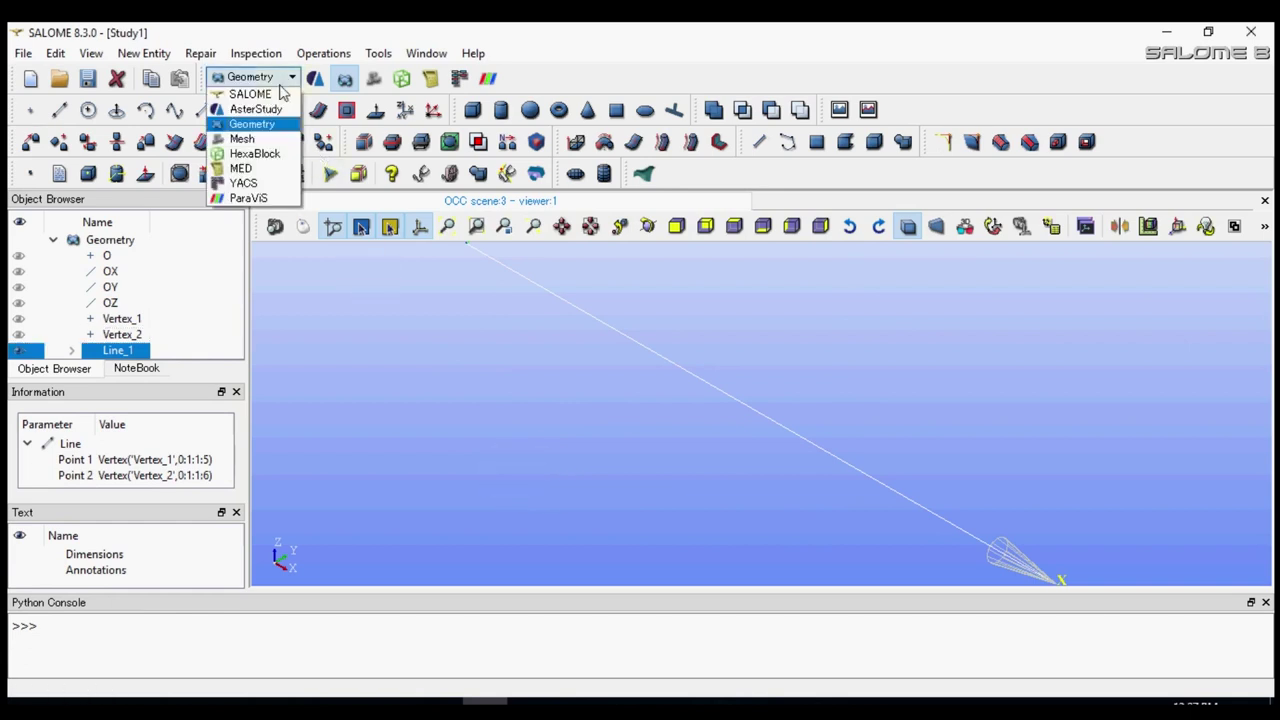
pyautogui.click(260, 139)
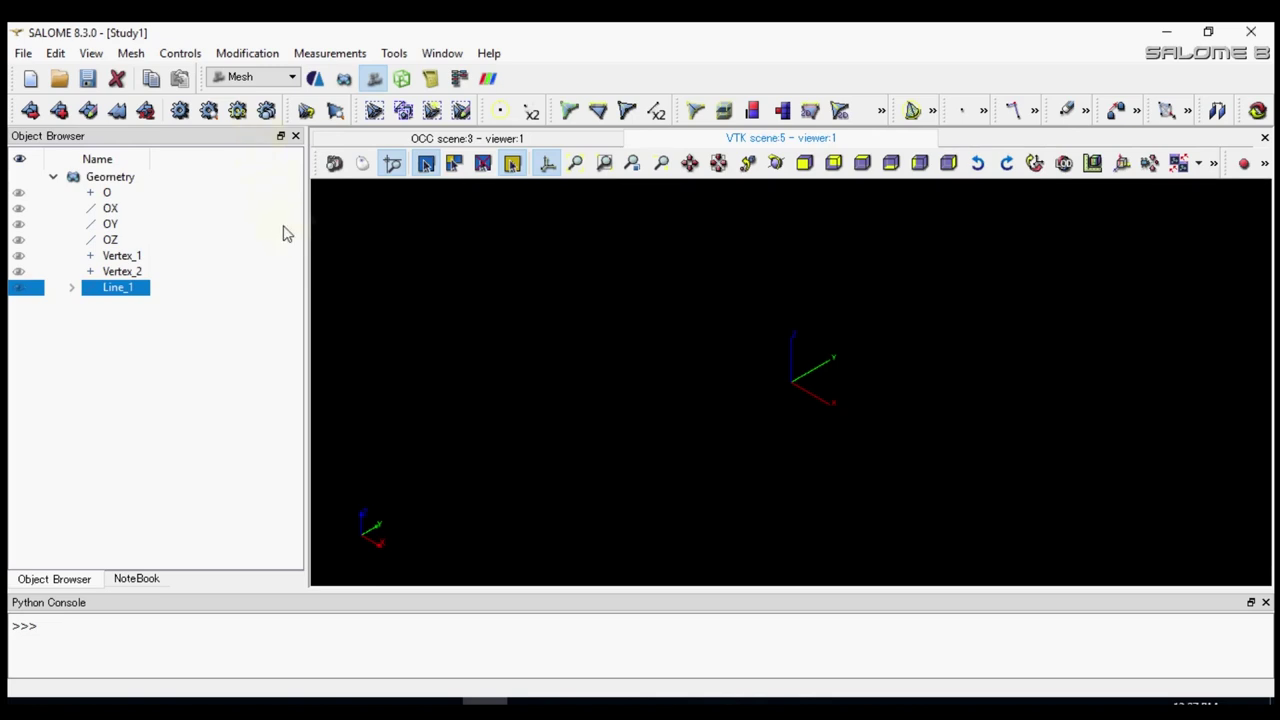
pyautogui.click(131, 53)
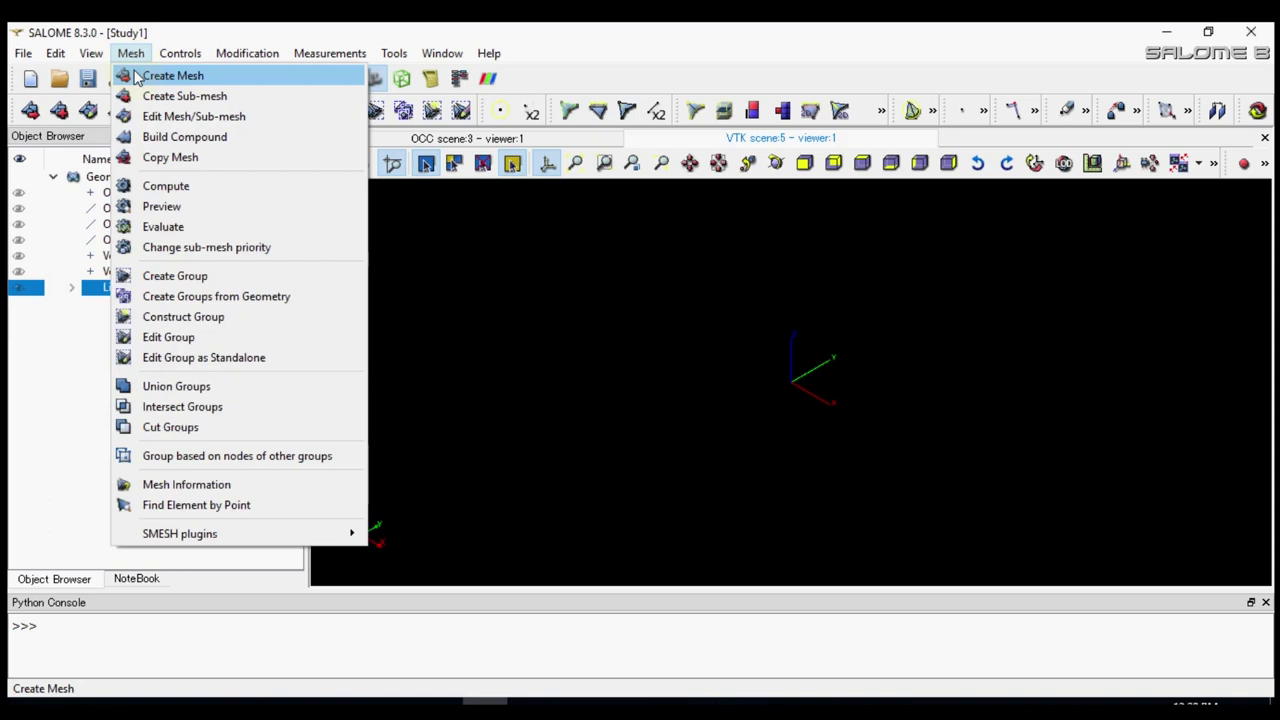
pyautogui.click(137, 77)
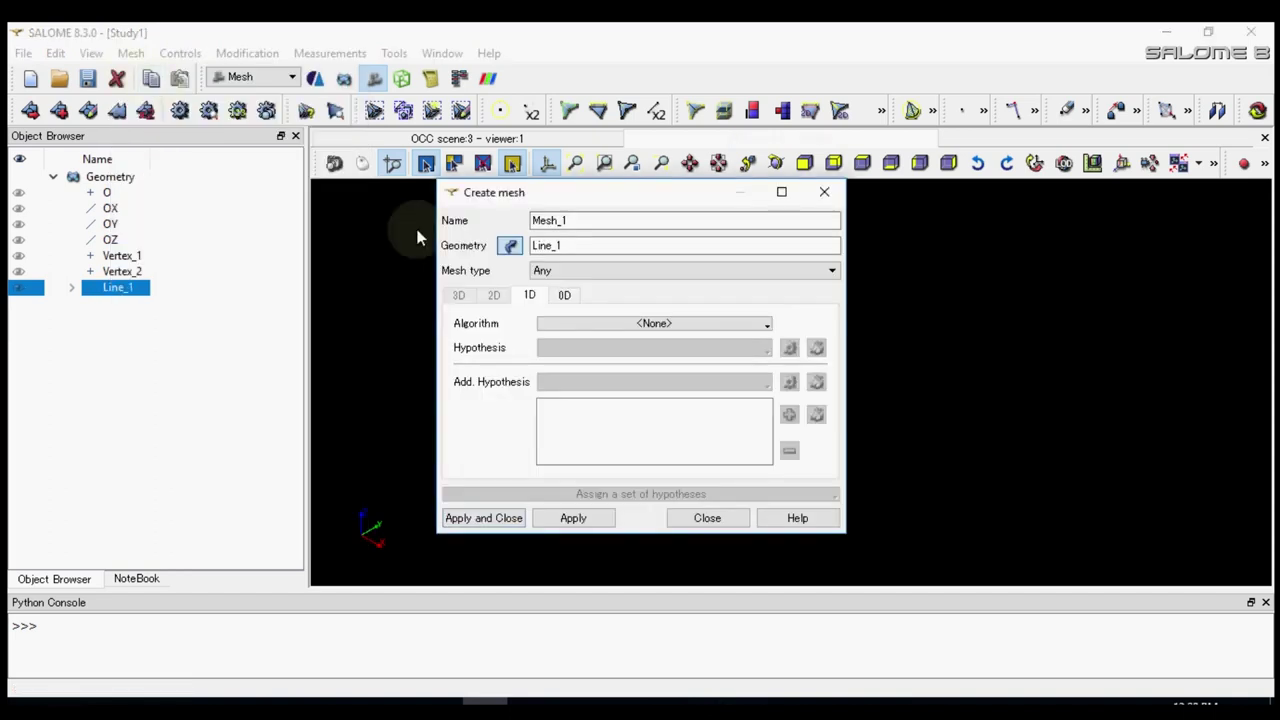
pyautogui.click(589, 330)
pyautogui.click(597, 394)
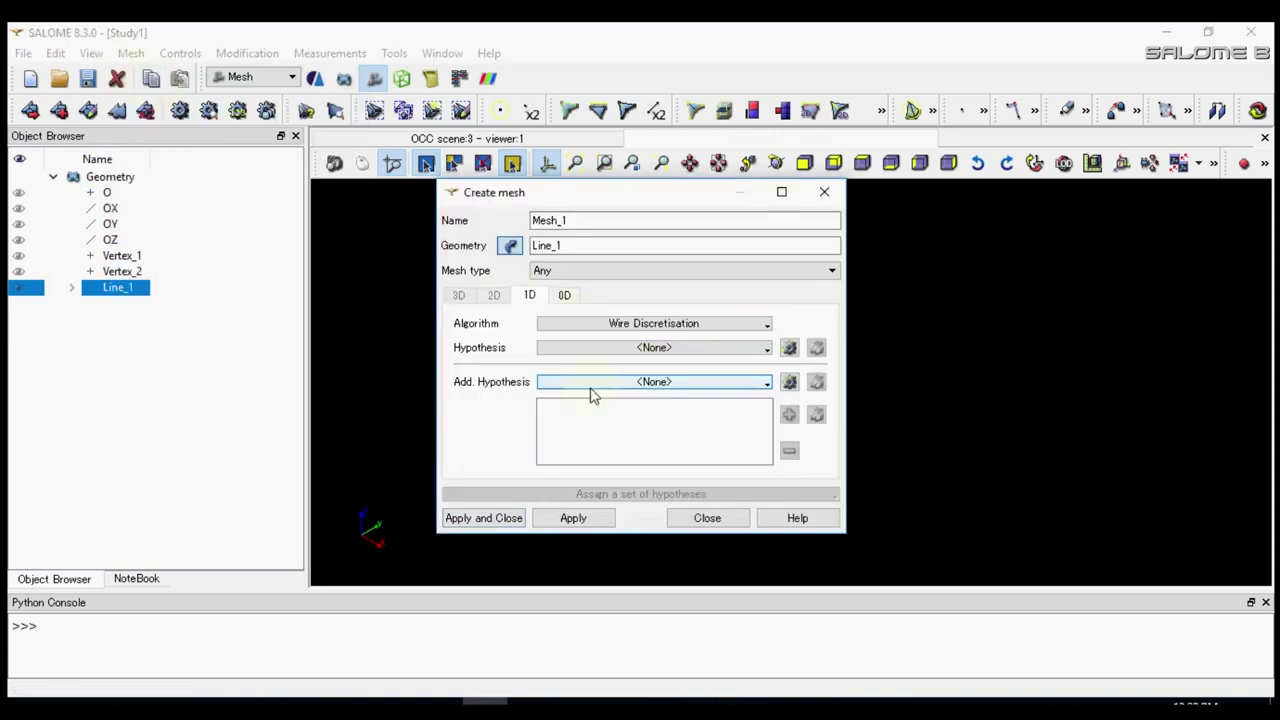
# - Add a Number of Segments hypothesis with 5 equidistant segments and create the mesh
pyautogui.click(789, 347)
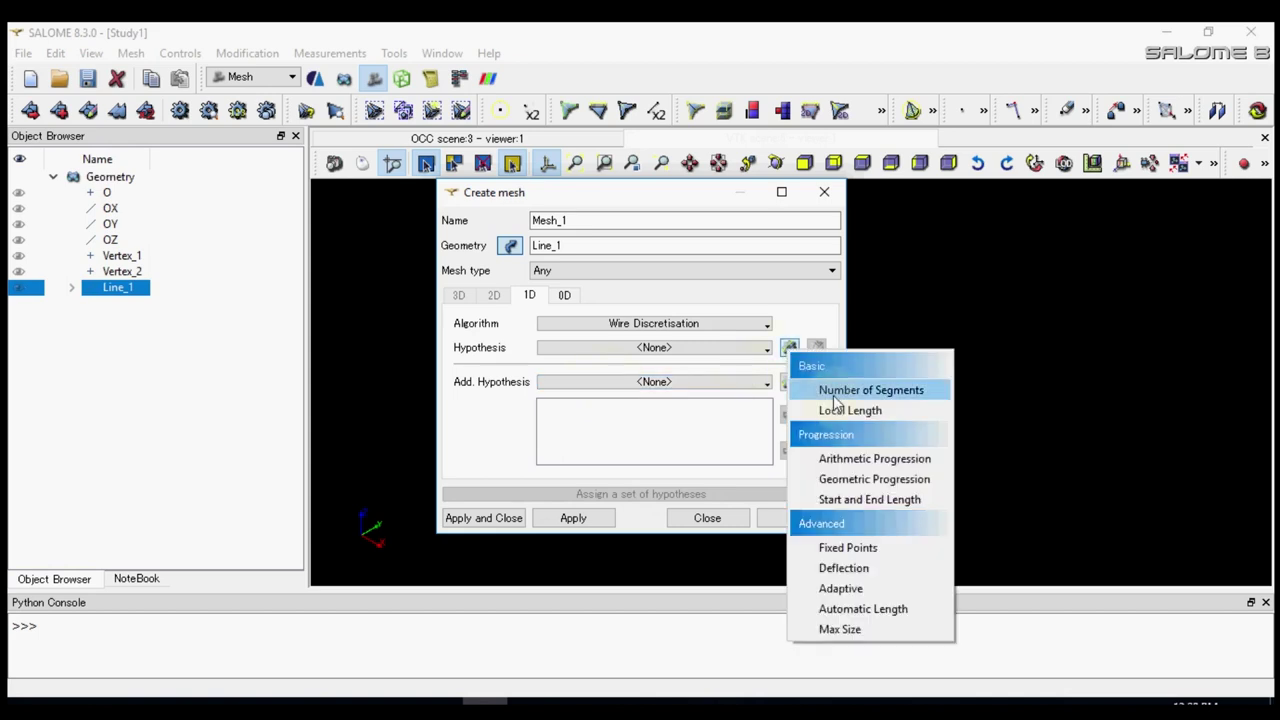
pyautogui.click(836, 392)
pyautogui.moveTo(606, 374); pyautogui.dragTo(537, 375)
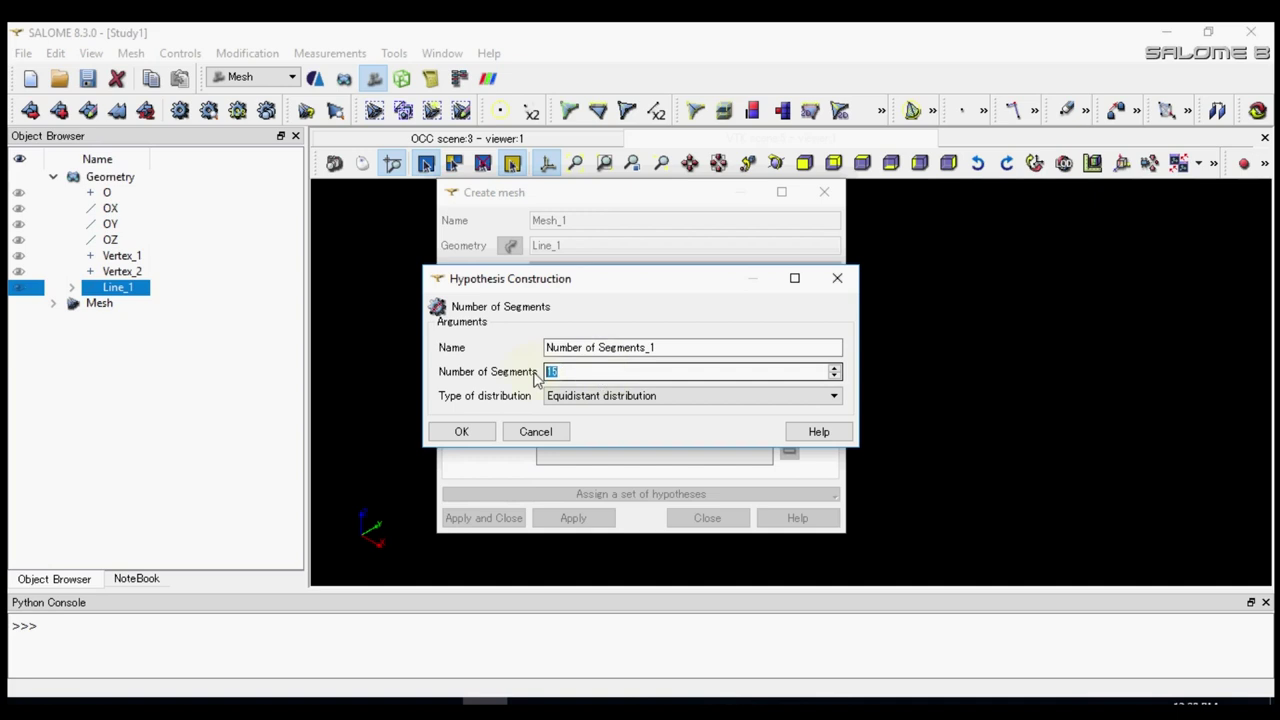
pyautogui.write('5')
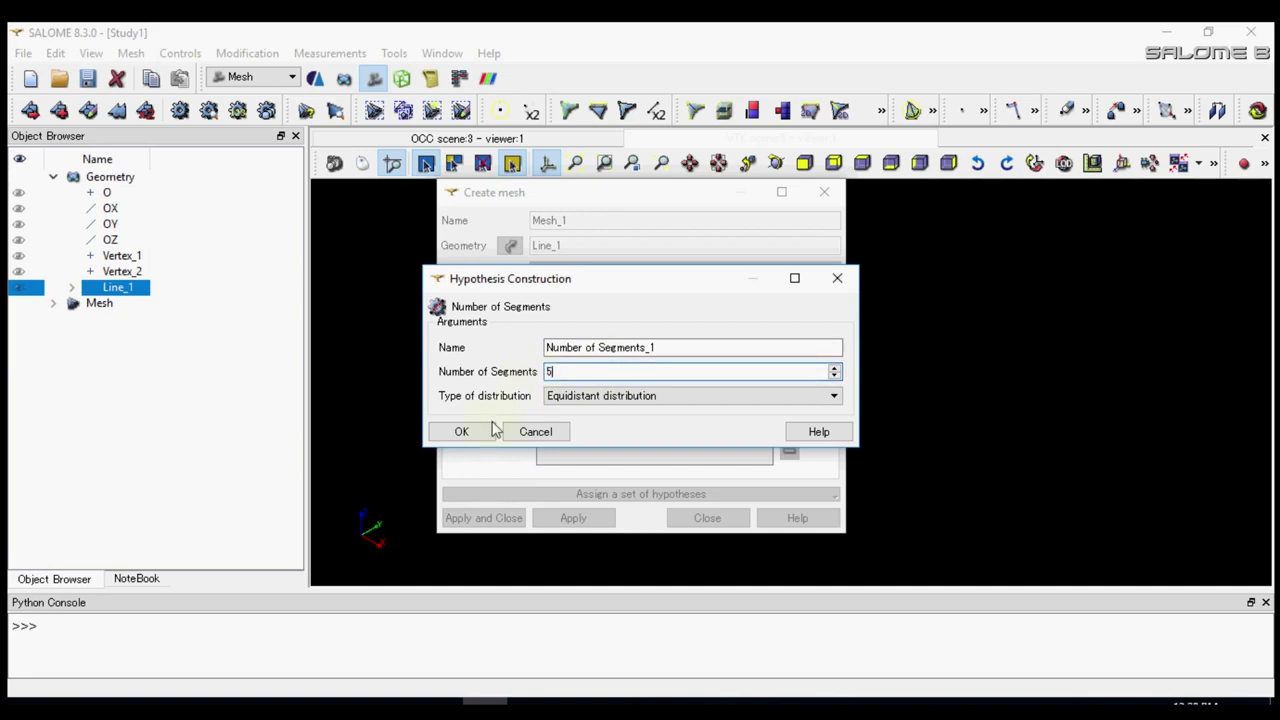
pyautogui.click(490, 430)
pyautogui.click(517, 520)
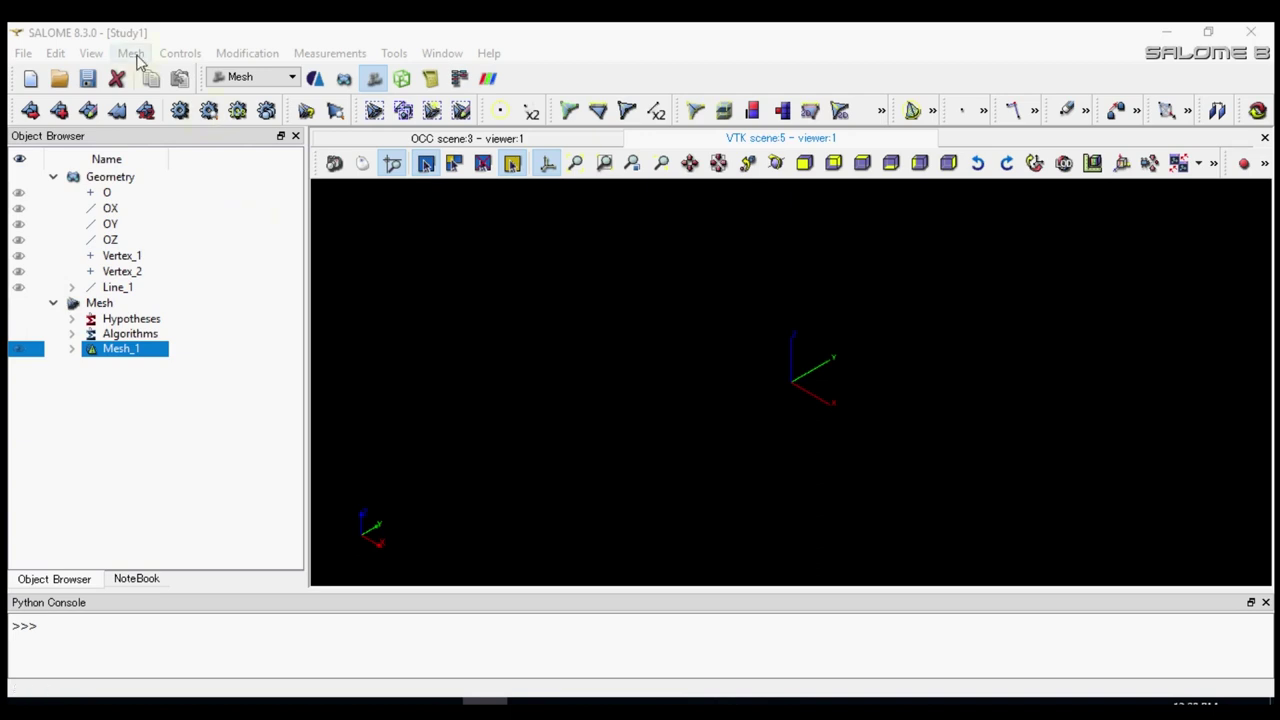
# - Compute the line's mesh and dismiss the computation report
pyautogui.click(133, 53)
pyautogui.click(160, 187)
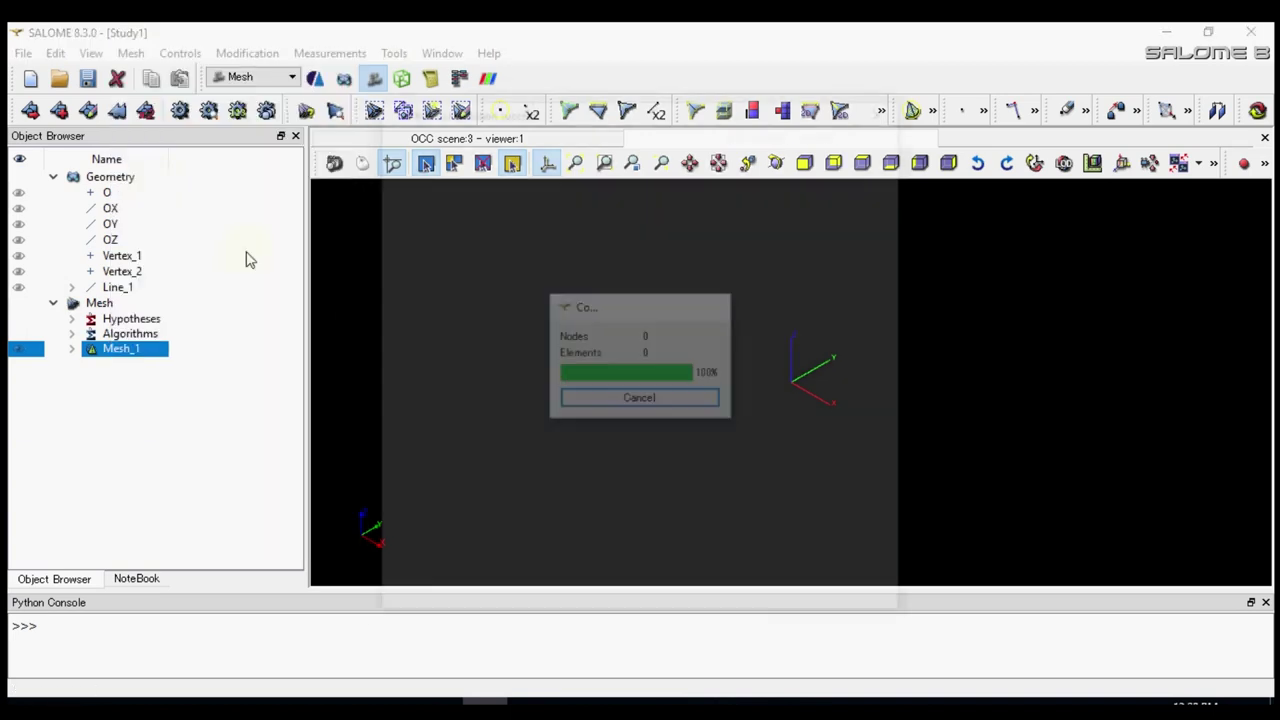
pyautogui.click(780, 605)
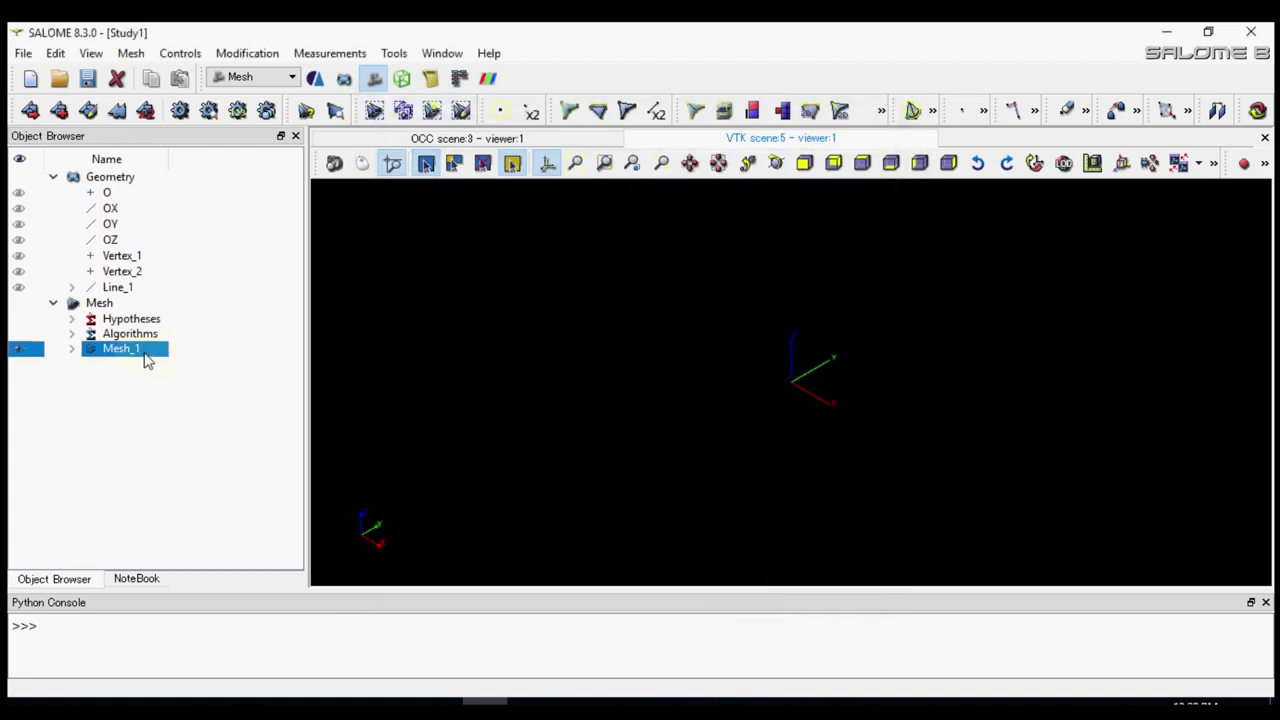
# - Rename the computed mesh as beamMesh
pyautogui.doubleClick(144, 352)
pyautogui.write('b')
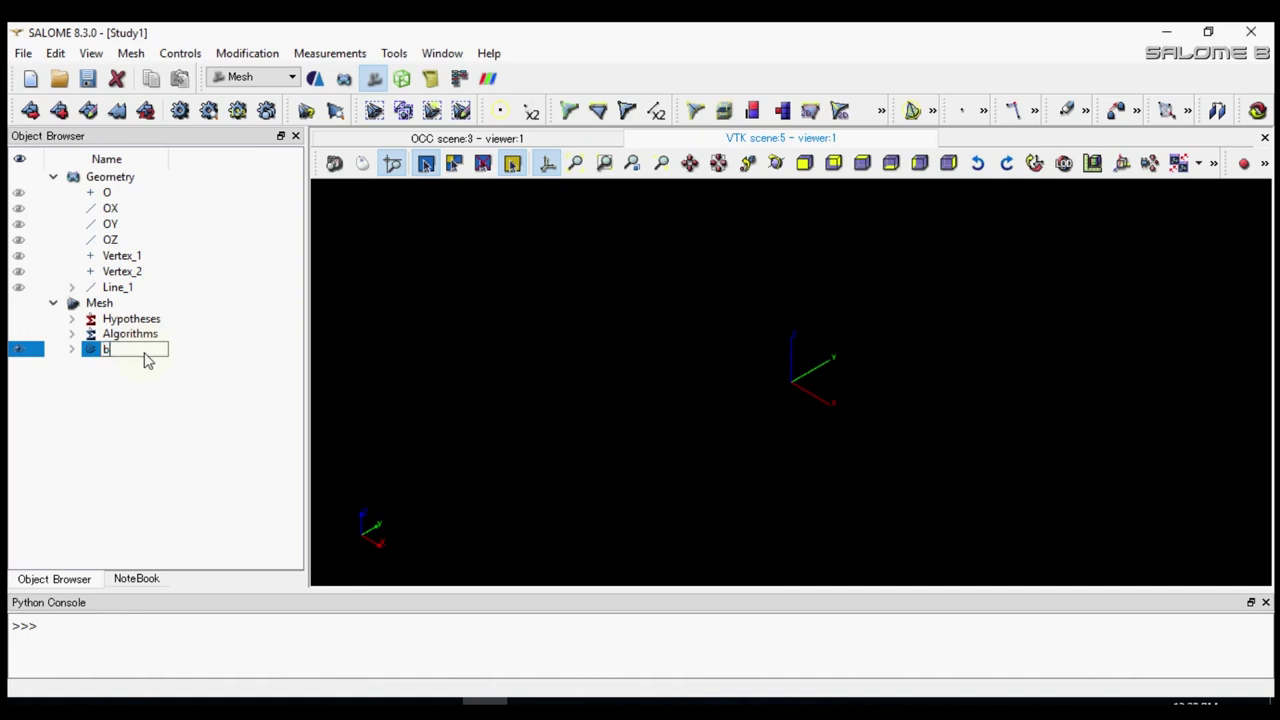
pyautogui.write('eamMesh')
pyautogui.press('Return')
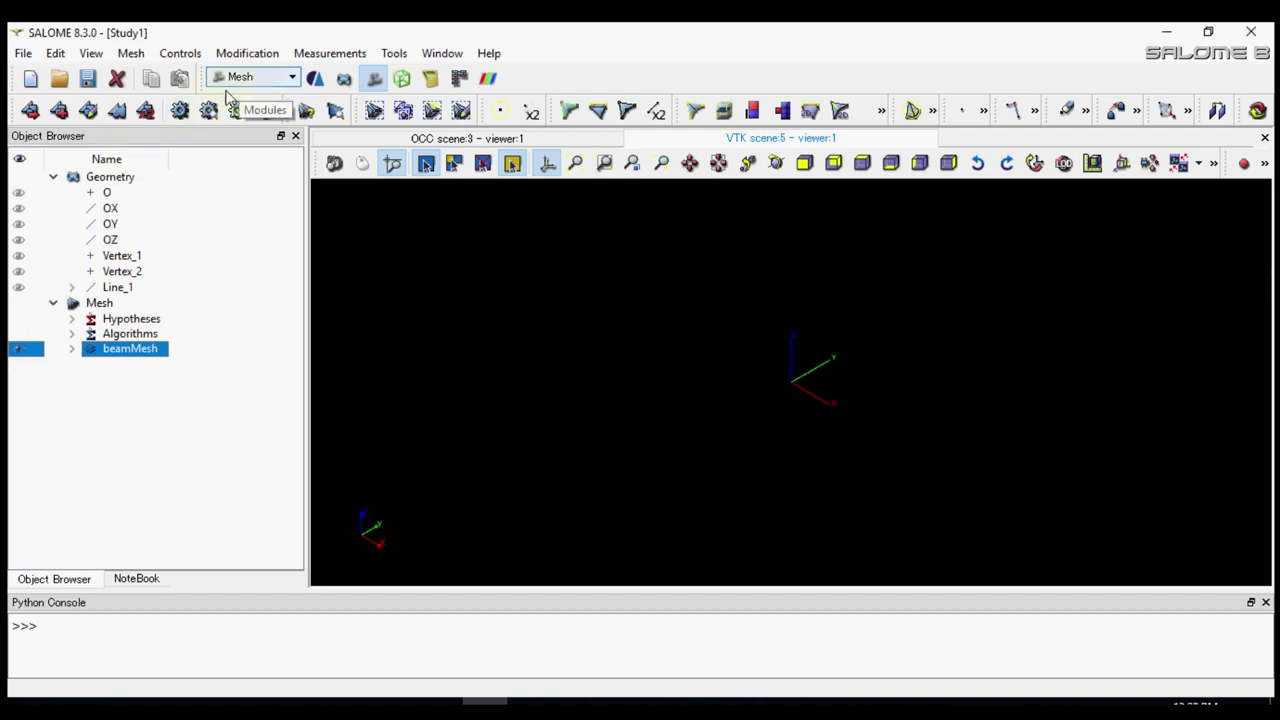
# - Start a standalone node group on beamMesh named Group_supportNode and enable manual edition of its content
pyautogui.click(131, 53)
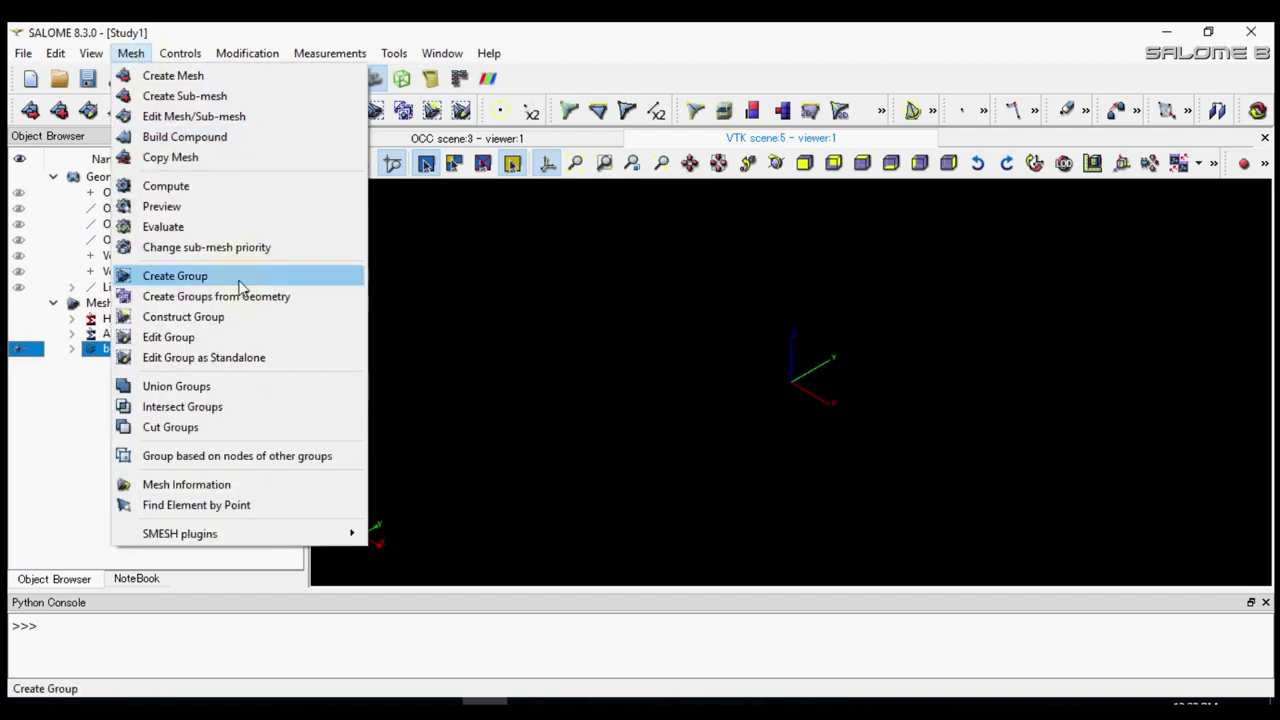
pyautogui.click(239, 282)
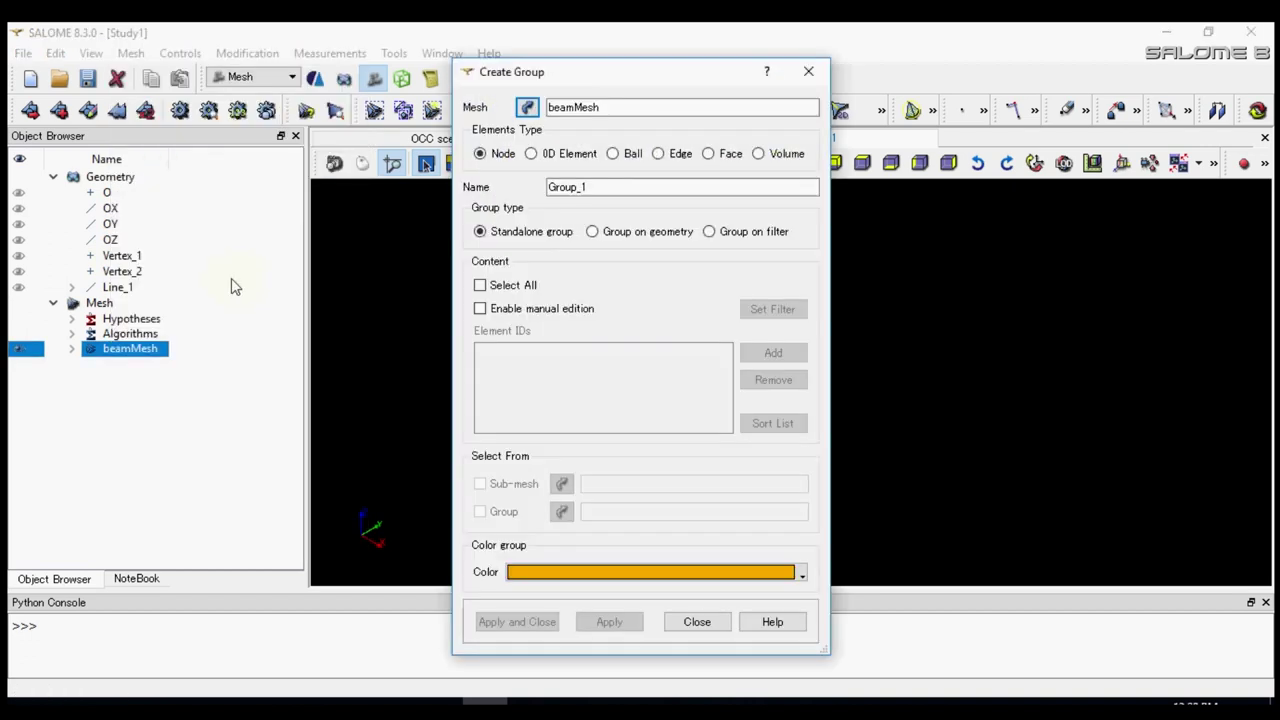
pyautogui.click(610, 192)
pyautogui.press('BackSpace')
pyautogui.write('sup')
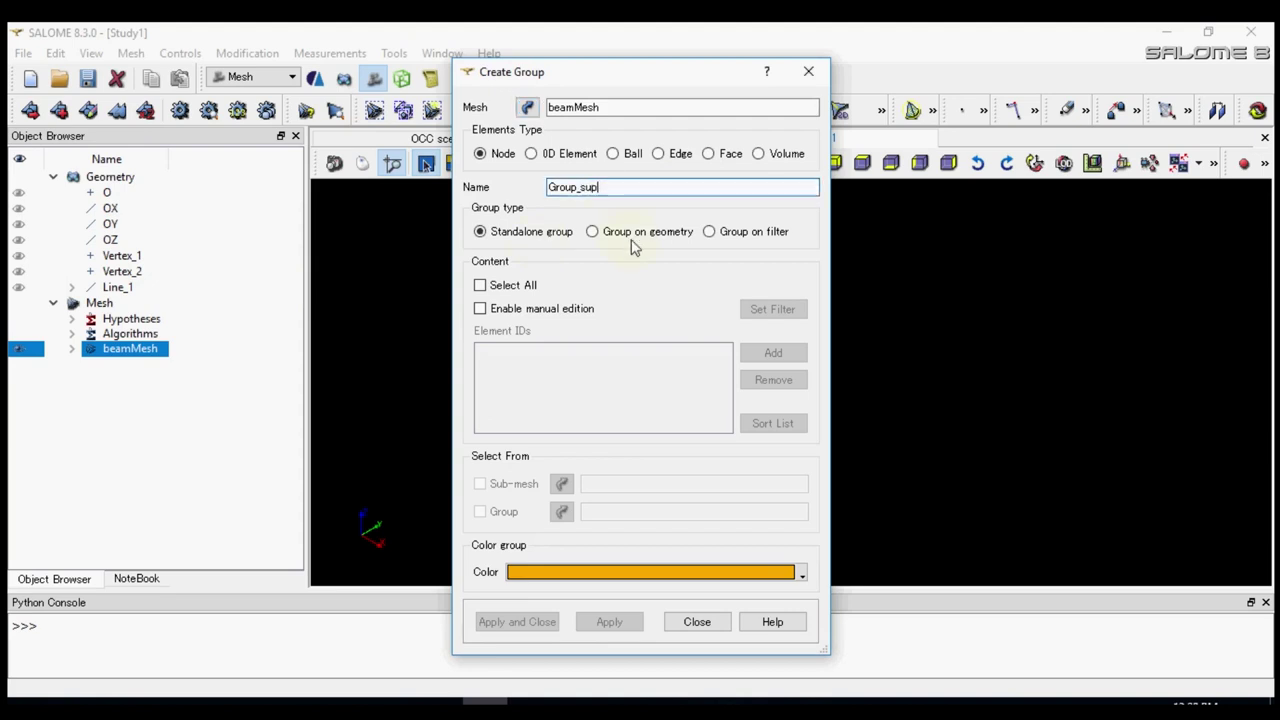
pyautogui.write('portNode')
pyautogui.click(580, 310)
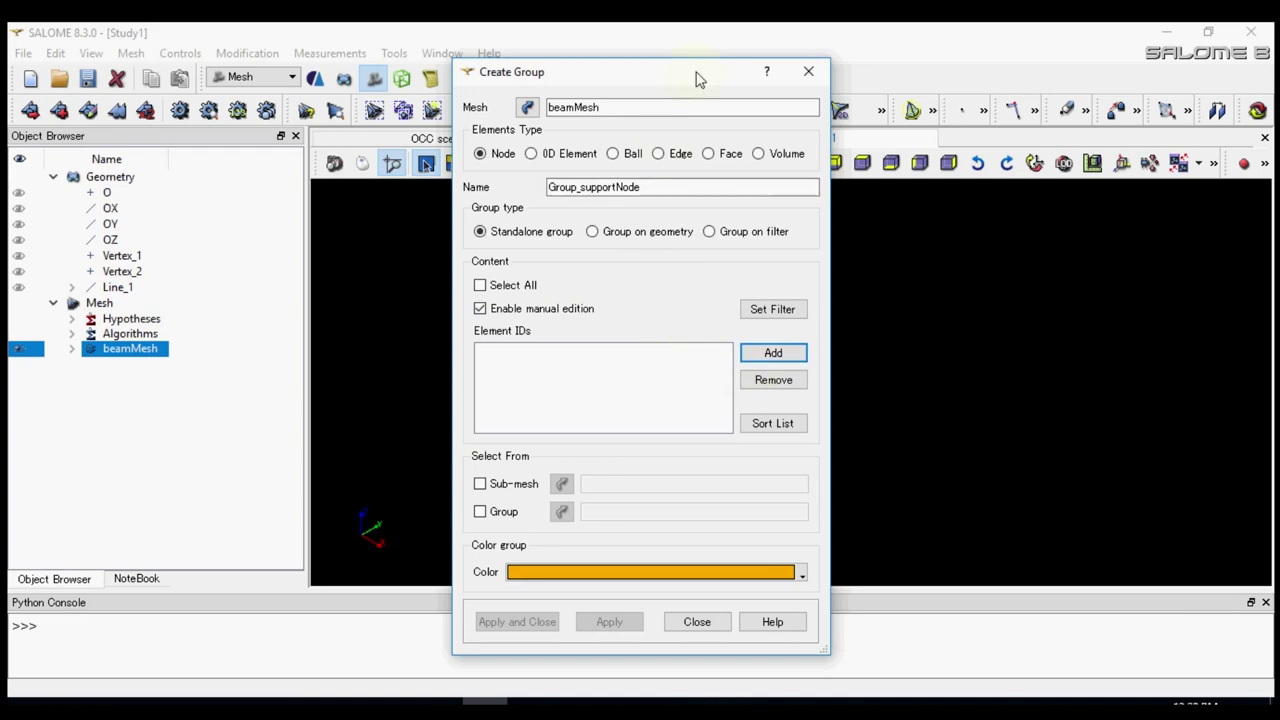
# - Add the beam's end node at the origin to the support node group and create the group
pyautogui.moveTo(697, 77); pyautogui.dragTo(1037, 95)
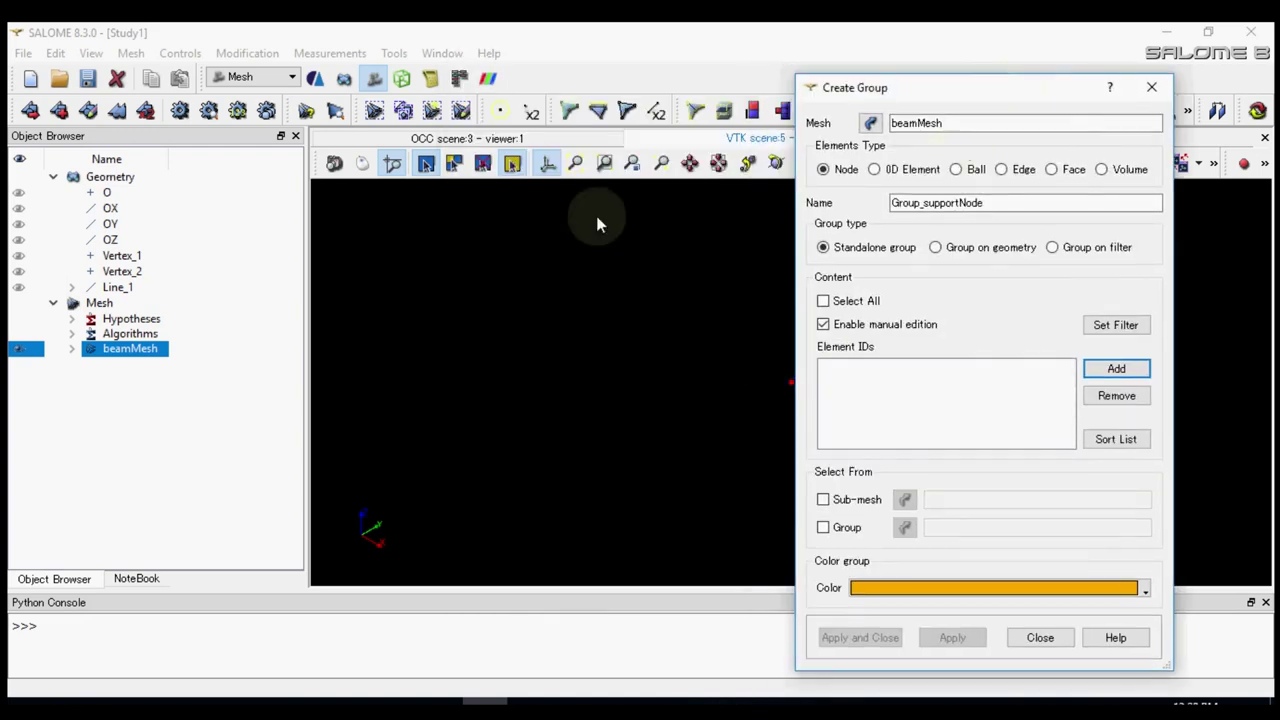
pyautogui.moveTo(928, 96); pyautogui.dragTo(1036, 102)
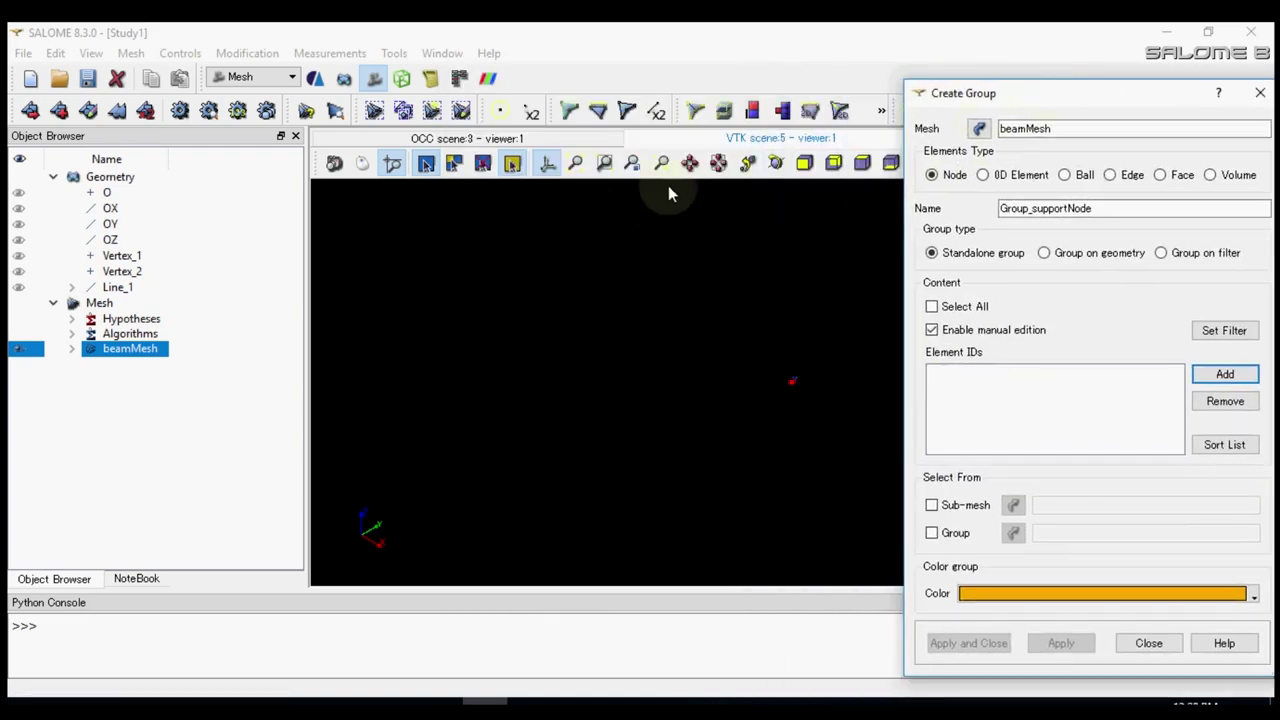
pyautogui.click(718, 163)
pyautogui.click(781, 327)
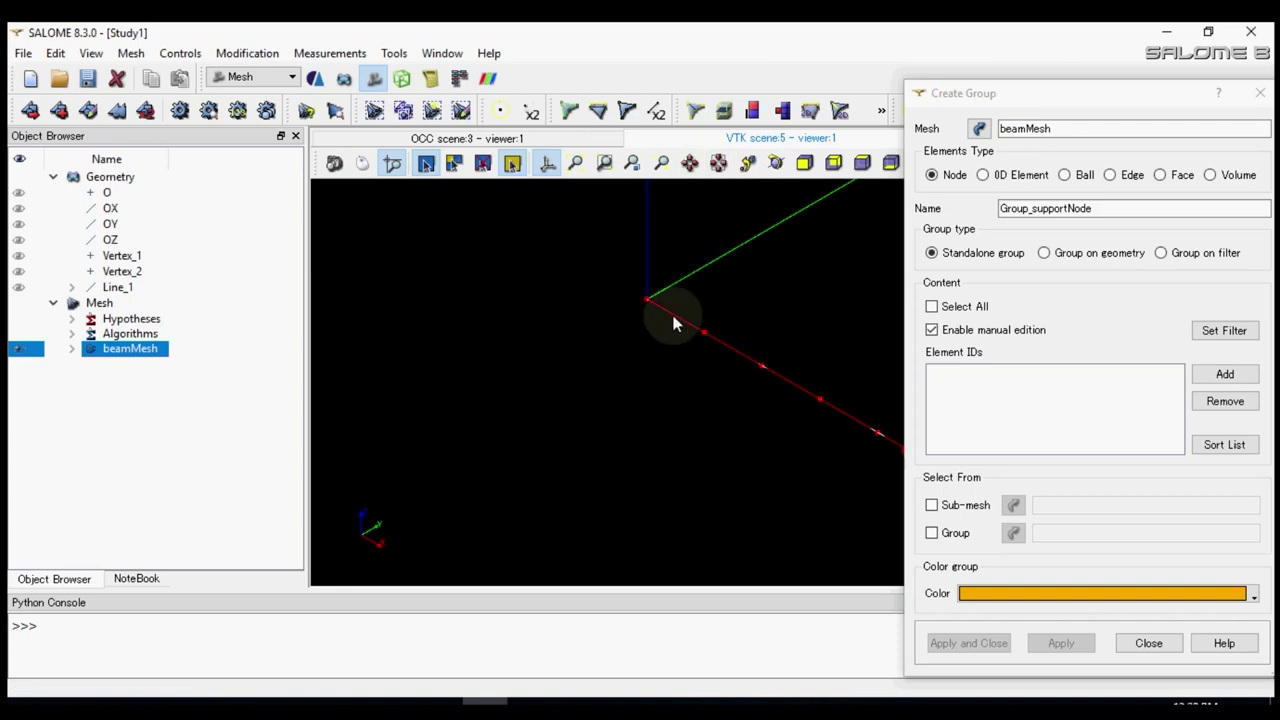
pyautogui.scroll(-5, 665, 318)
pyautogui.click(718, 163)
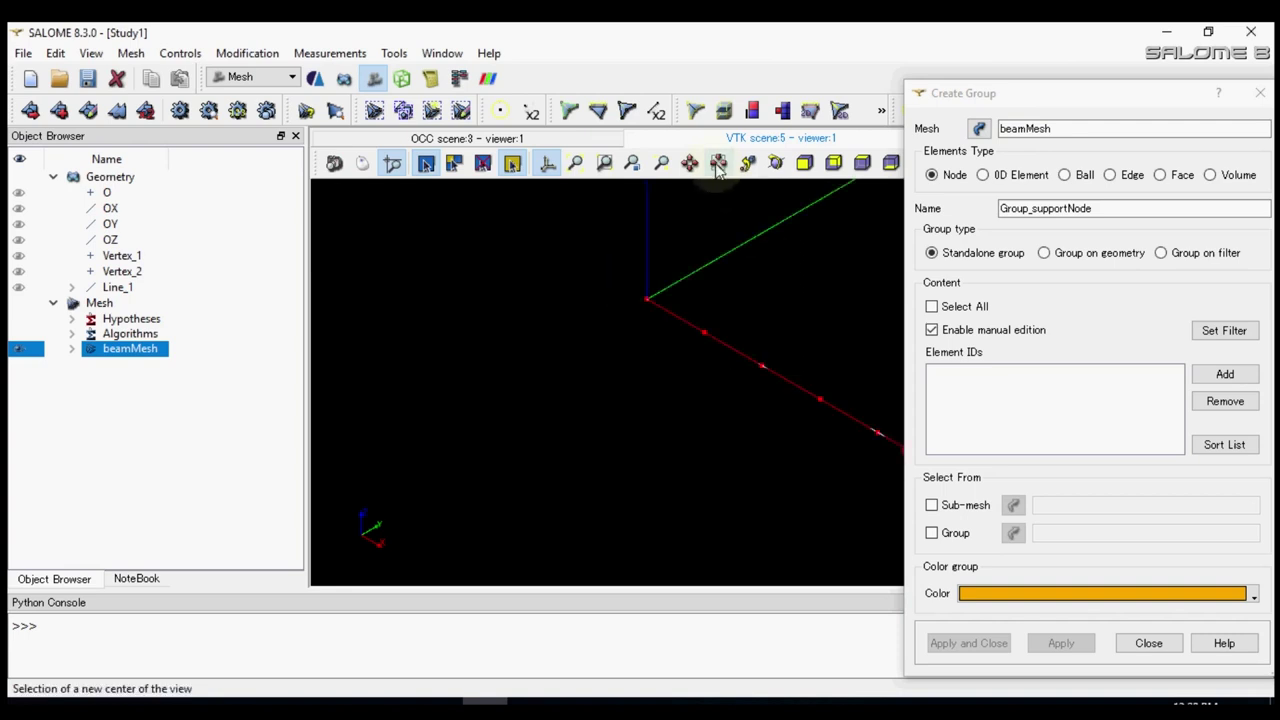
pyautogui.click(690, 163)
pyautogui.moveTo(612, 291)
pyautogui.mouseDown()
pyautogui.moveTo(621, 296)
pyautogui.moveTo(591, 296)
pyautogui.mouseUp()
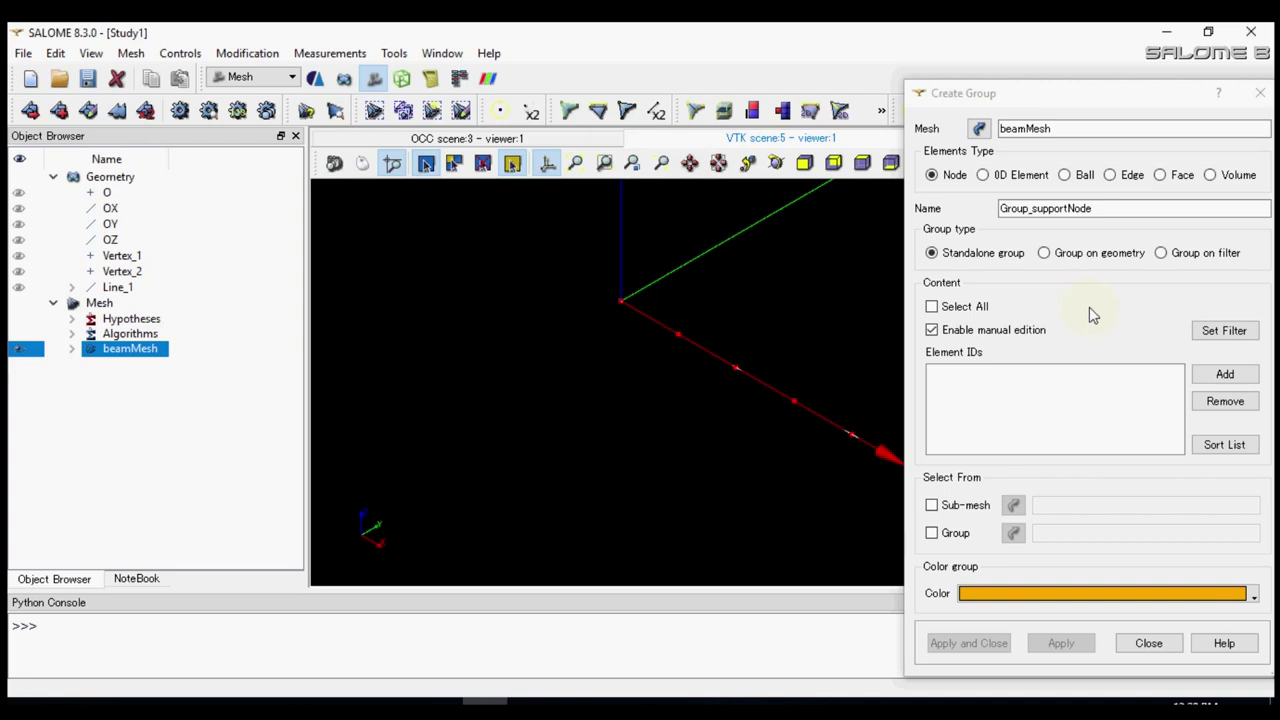
pyautogui.click(1225, 374)
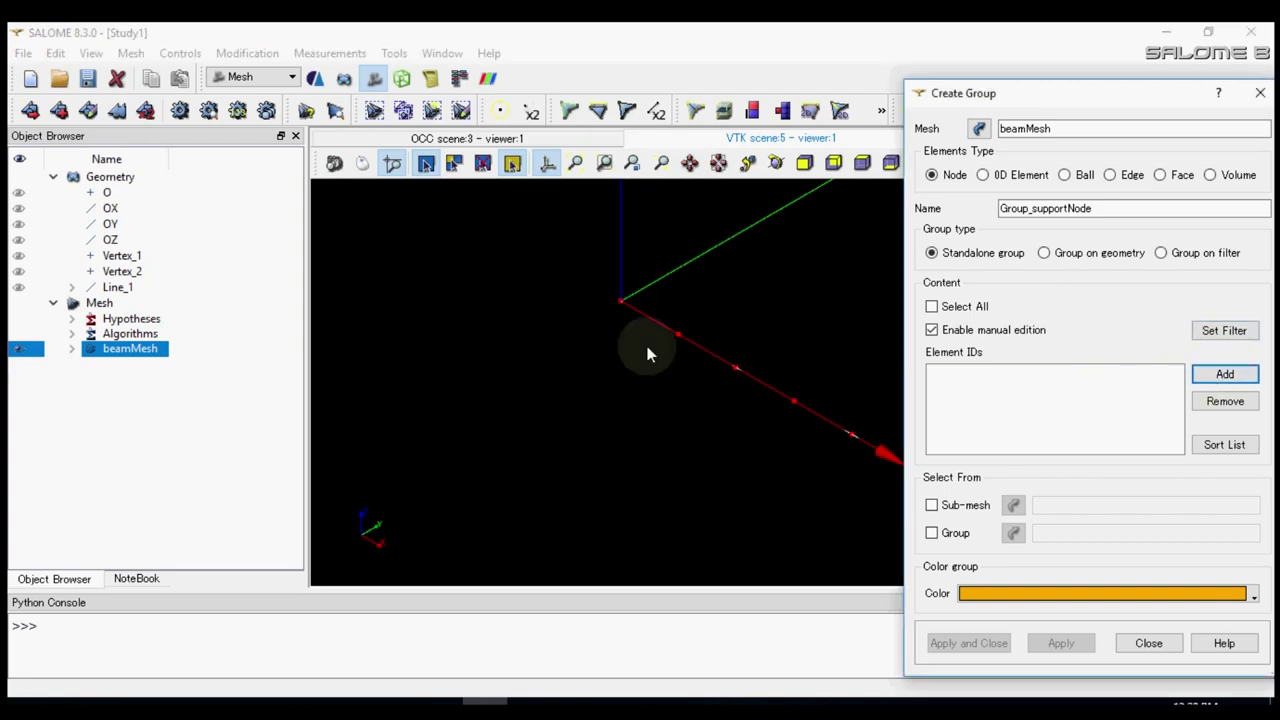
pyautogui.click(620, 300)
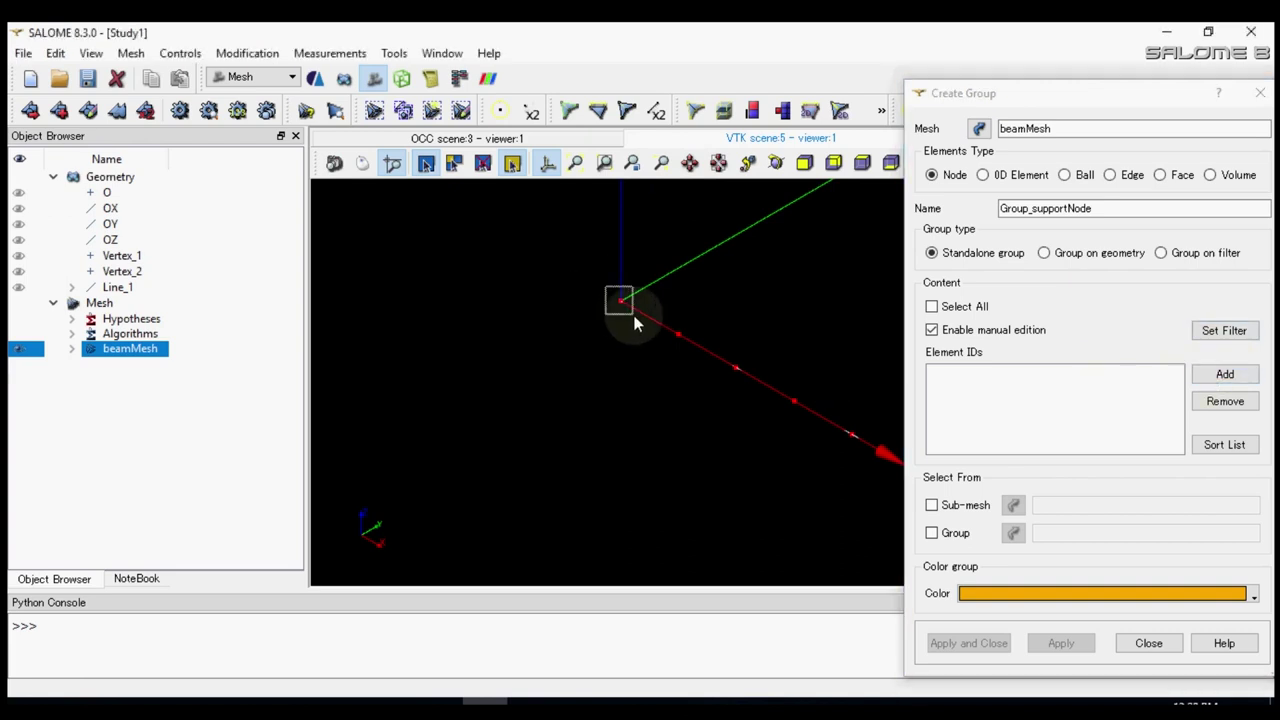
pyautogui.click(1228, 374)
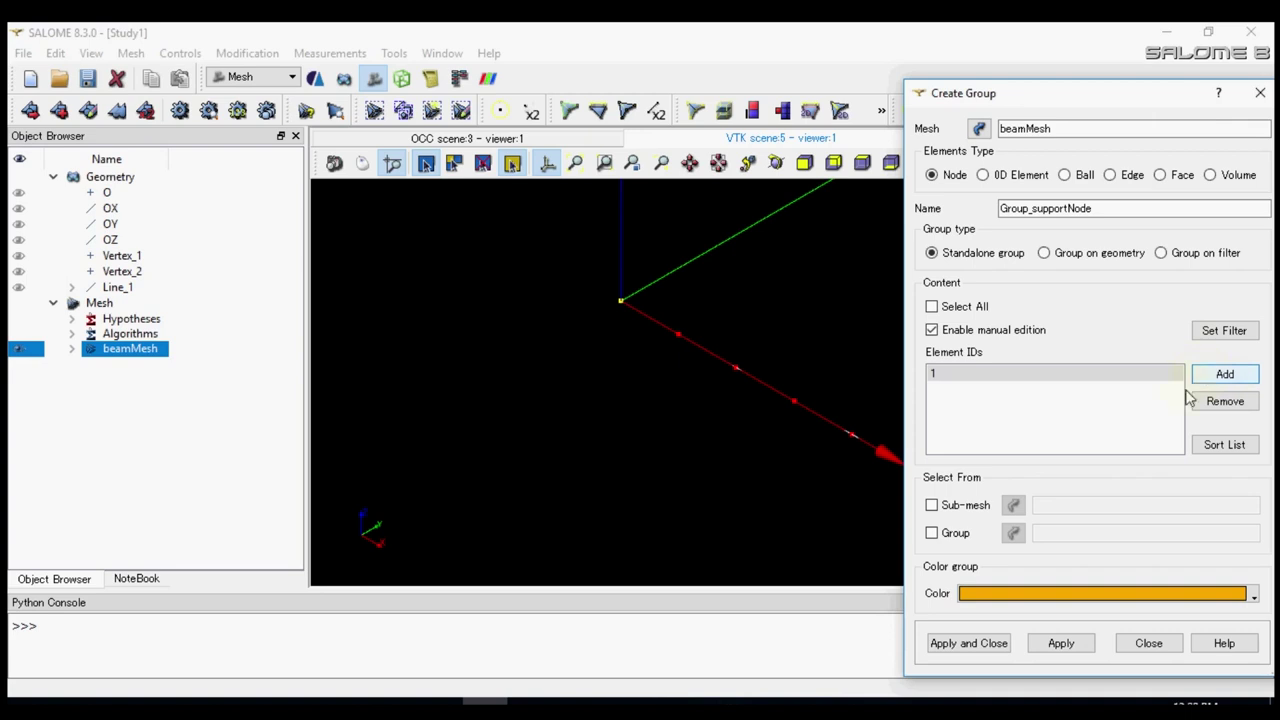
pyautogui.click(1062, 645)
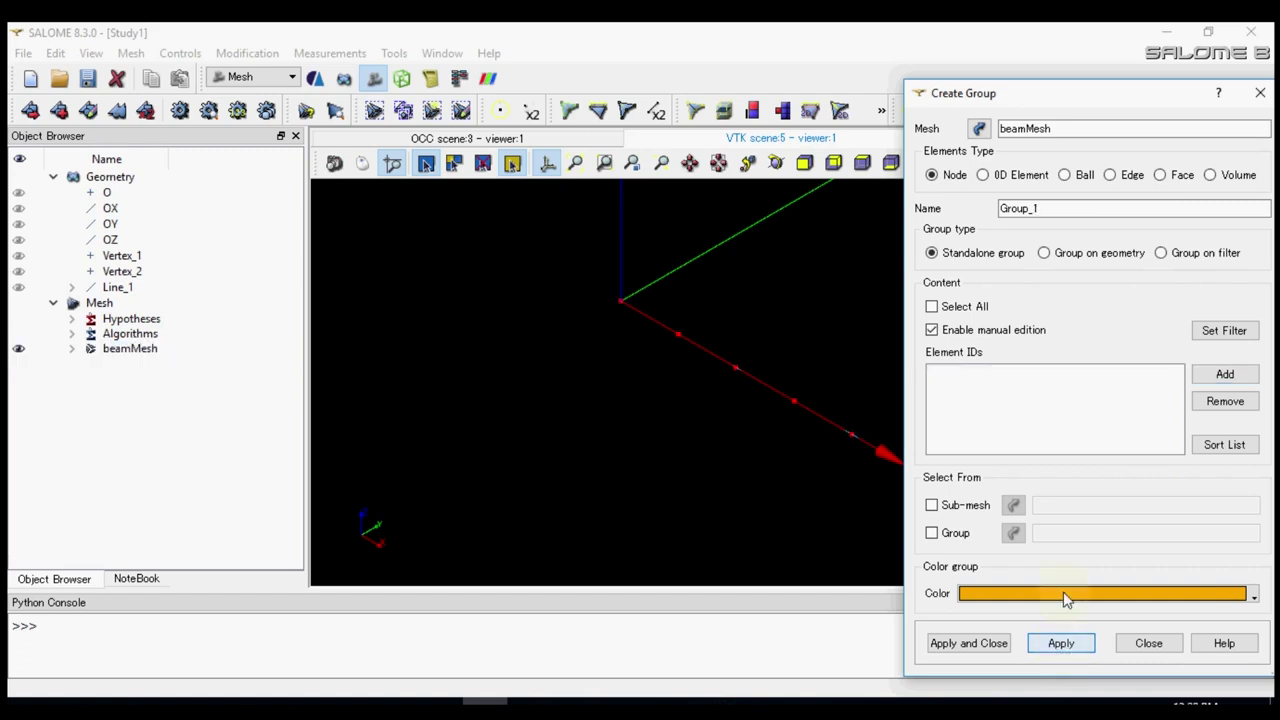
# - Create a node group named Group_loadNode containing the node at the beam's free end, away from the origin
pyautogui.click(1057, 212)
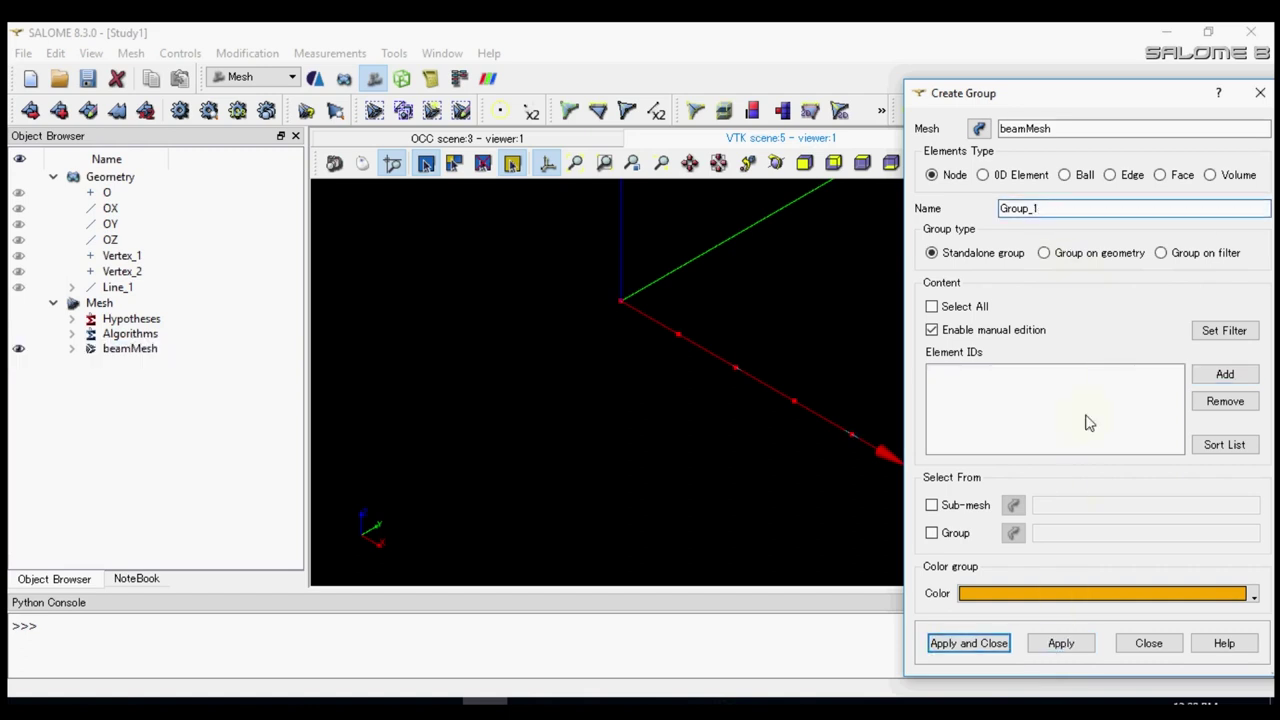
pyautogui.press('BackSpace')
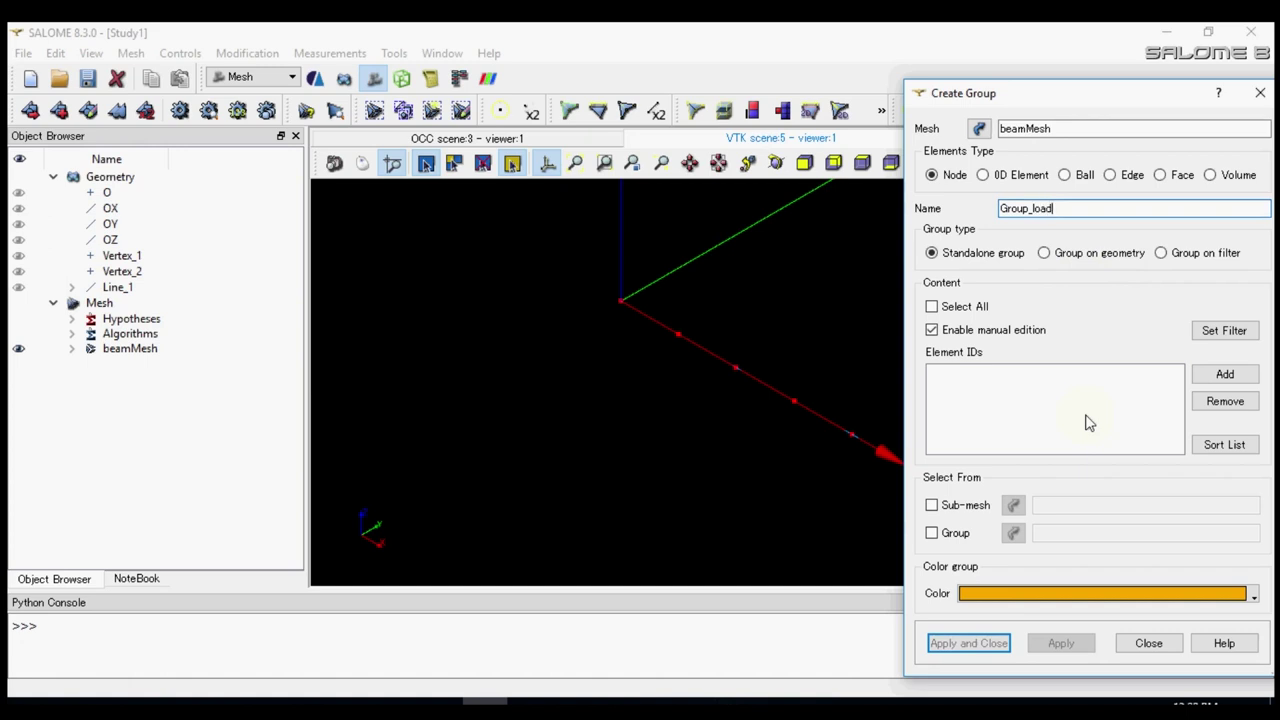
pyautogui.write('loadNode')
pyautogui.scroll(-2, 750, 366)
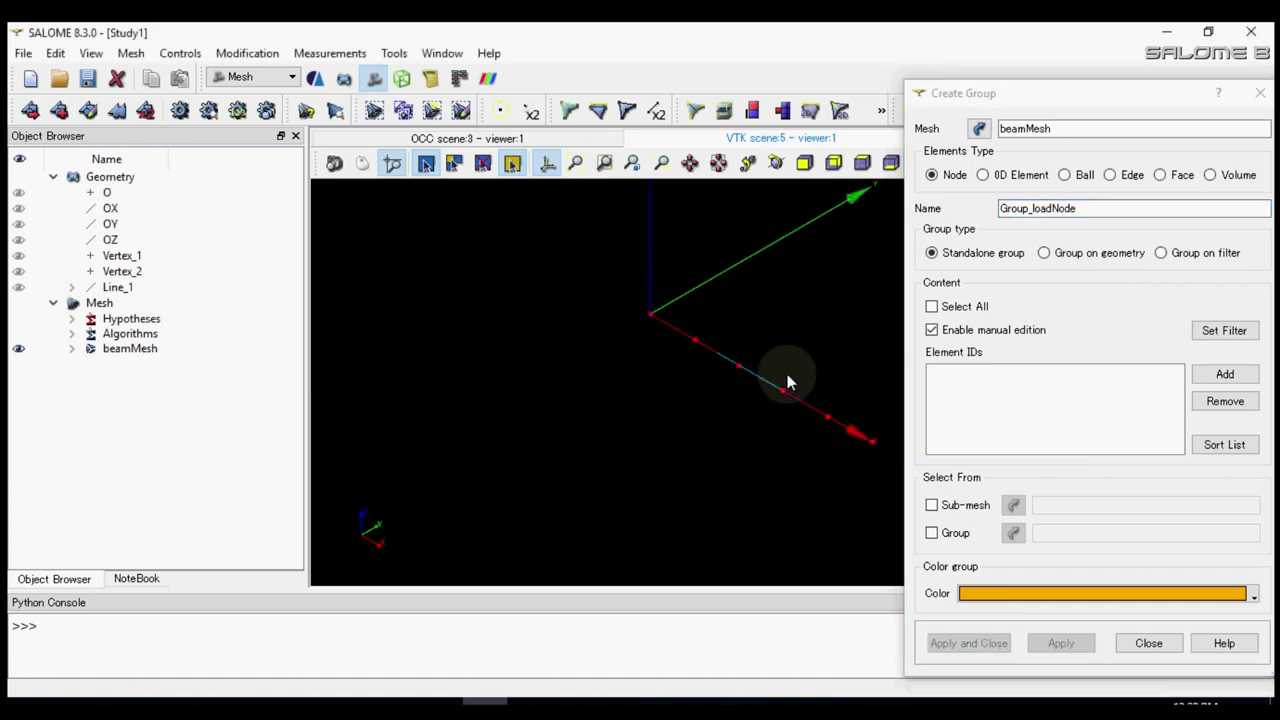
pyautogui.click(871, 440)
pyautogui.click(1225, 382)
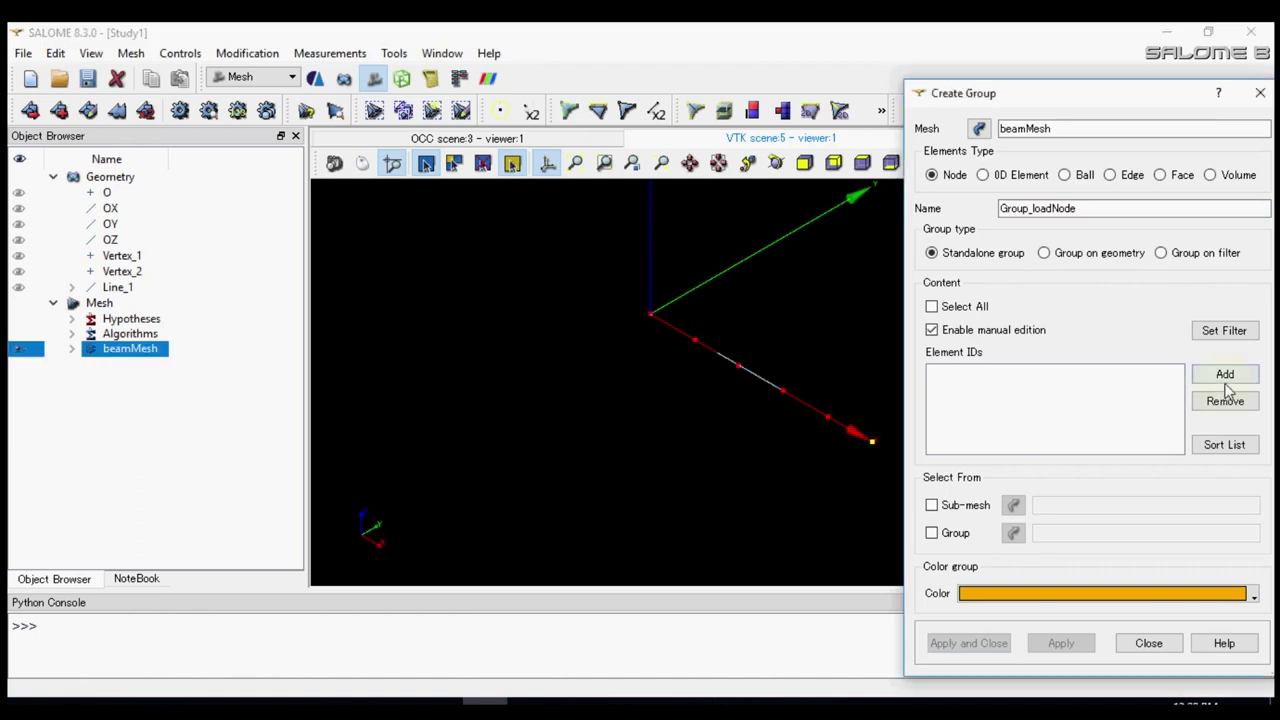
pyautogui.click(1226, 388)
pyautogui.click(1055, 645)
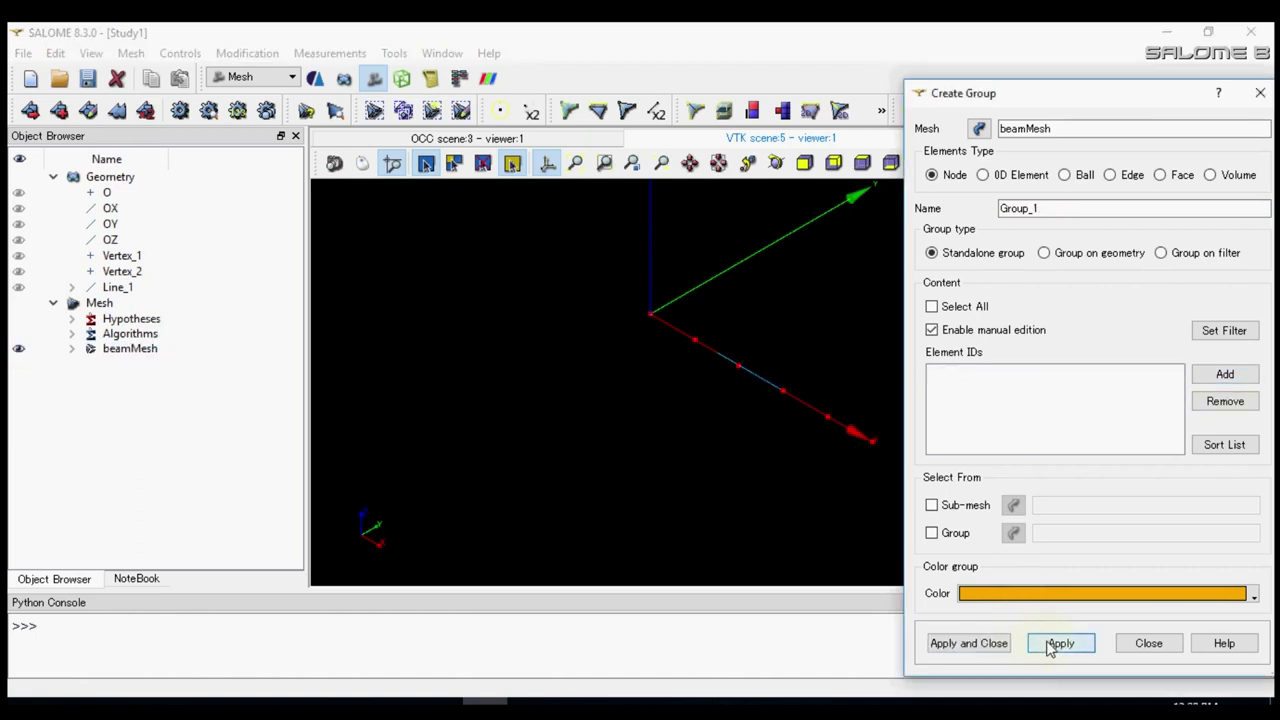
# - Create an edge group named Group_beam containing all the edges of the beam and finish creating groups
pyautogui.click(1134, 178)
pyautogui.moveTo(618, 276); pyautogui.dragTo(889, 491)
pyautogui.click(1226, 375)
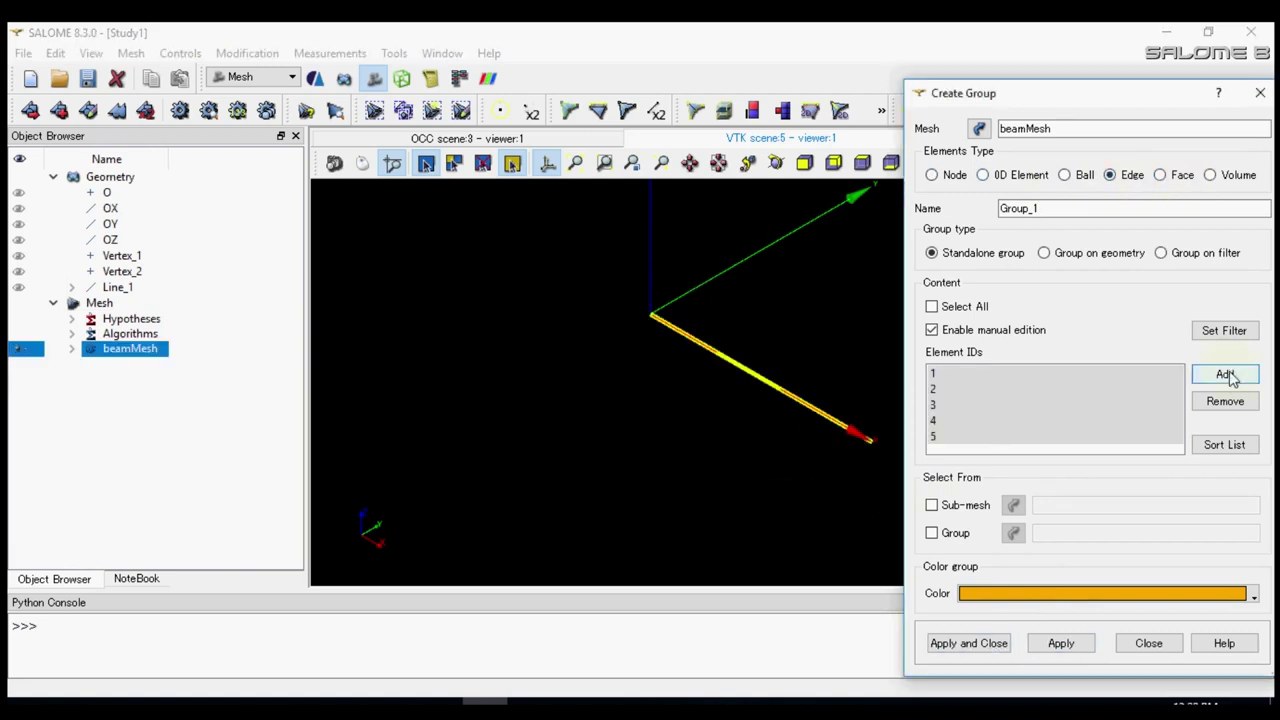
pyautogui.click(1066, 209)
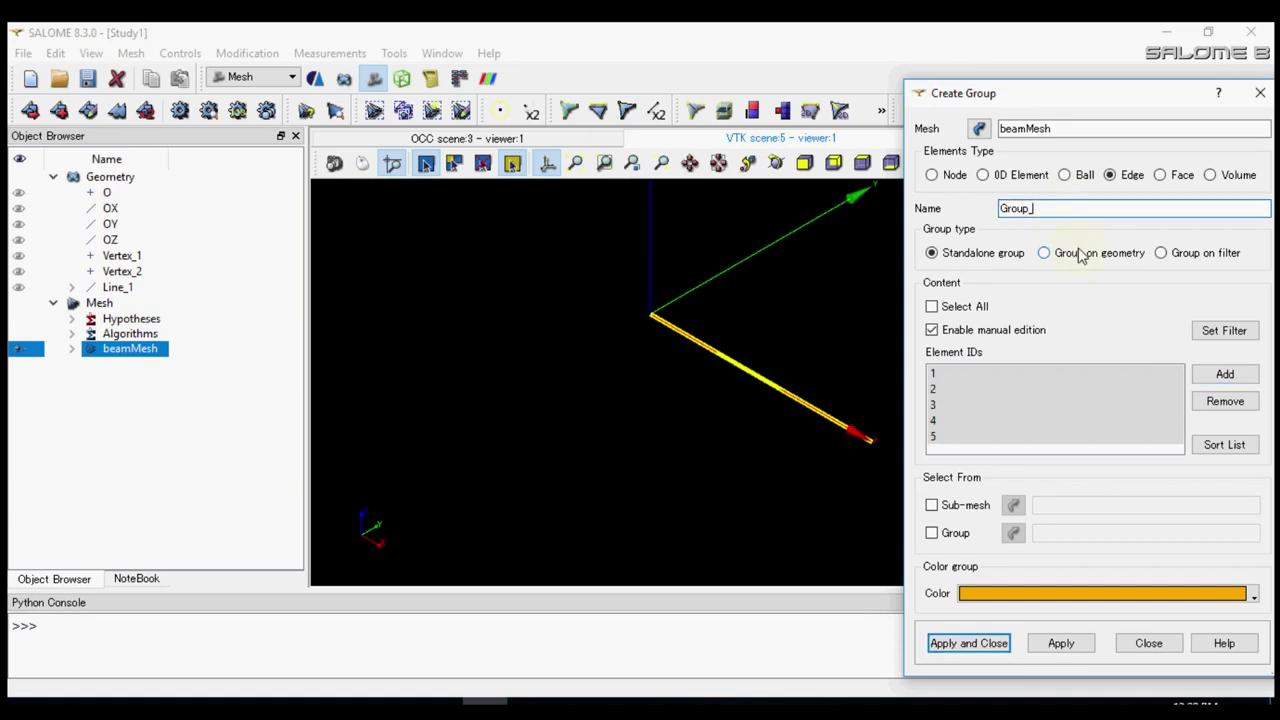
pyautogui.write('Group_beam')
pyautogui.click(995, 644)
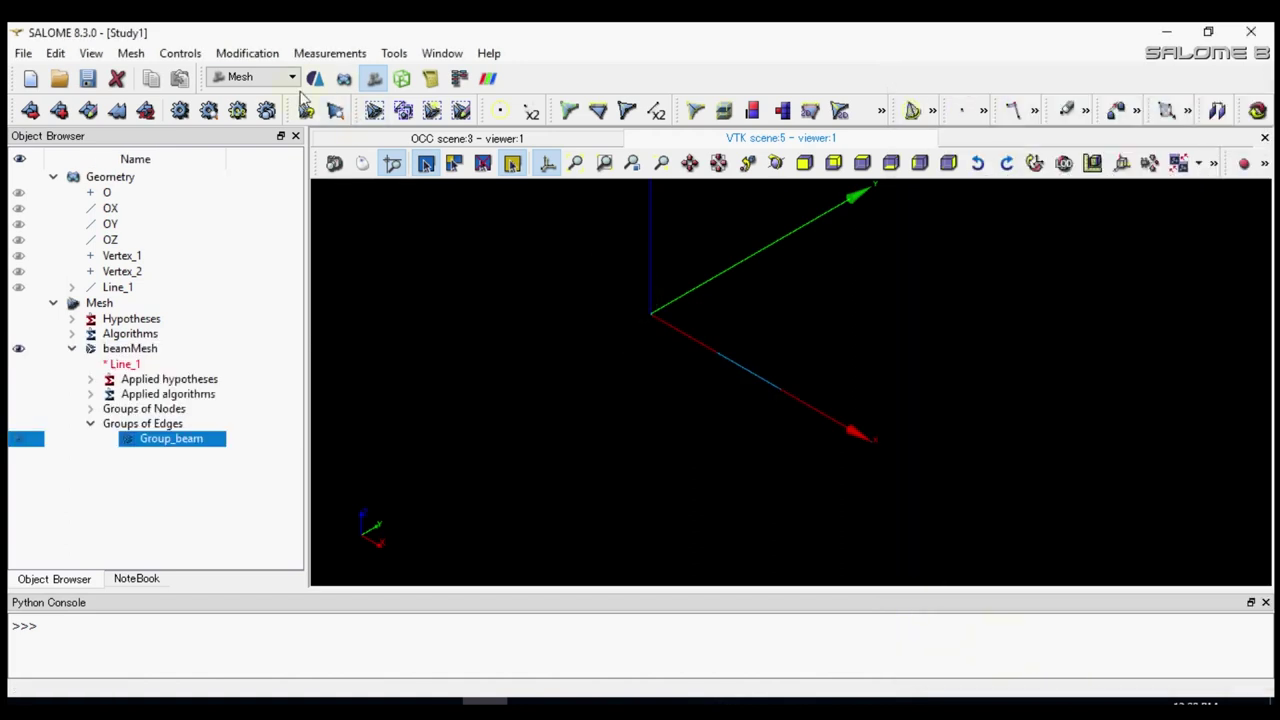
# - Switch to the AsterStudy module with the stable code_aster version and add a stage to CurrentCase
pyautogui.click(255, 77)
pyautogui.click(256, 109)
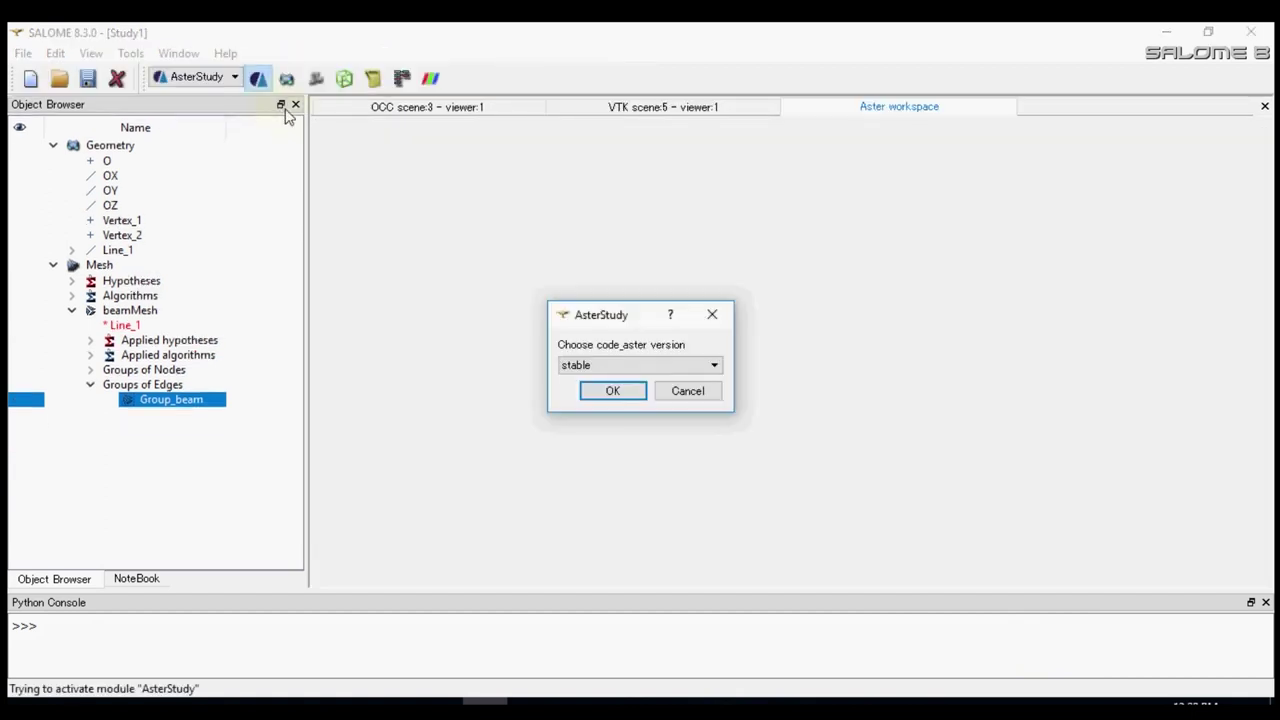
pyautogui.click(613, 393)
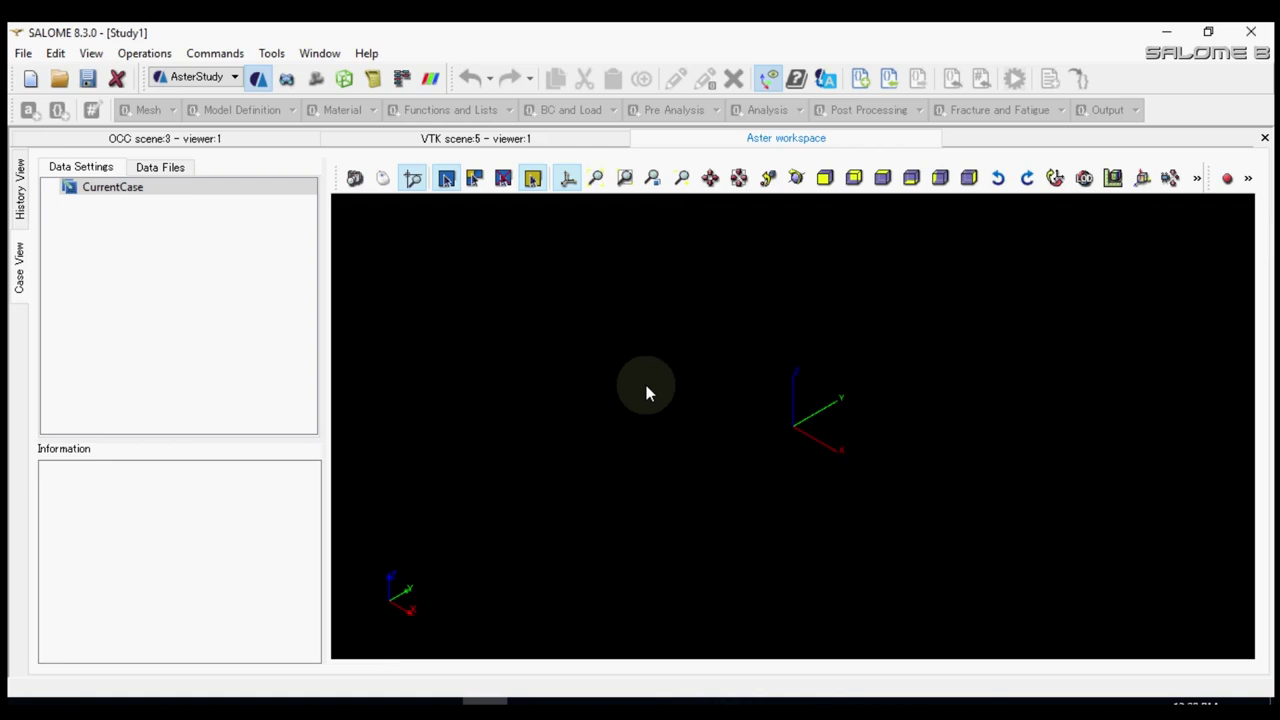
pyautogui.rightClick(171, 190)
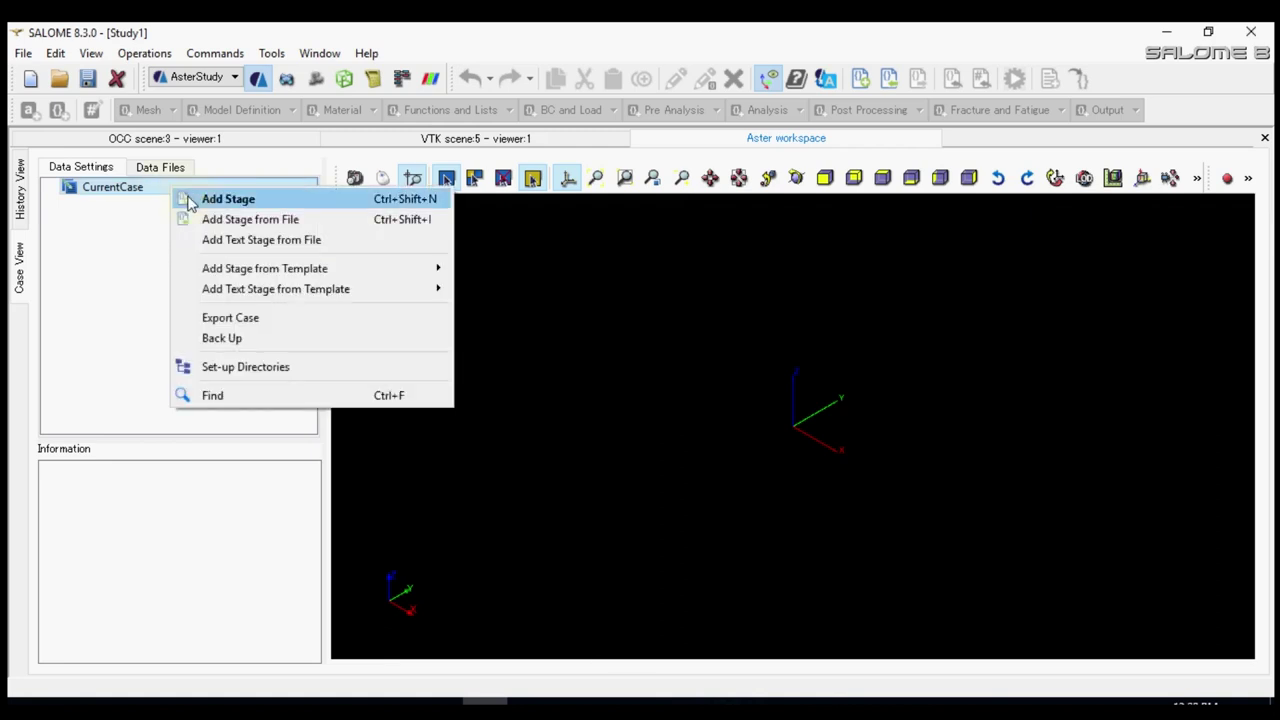
pyautogui.click(190, 201)
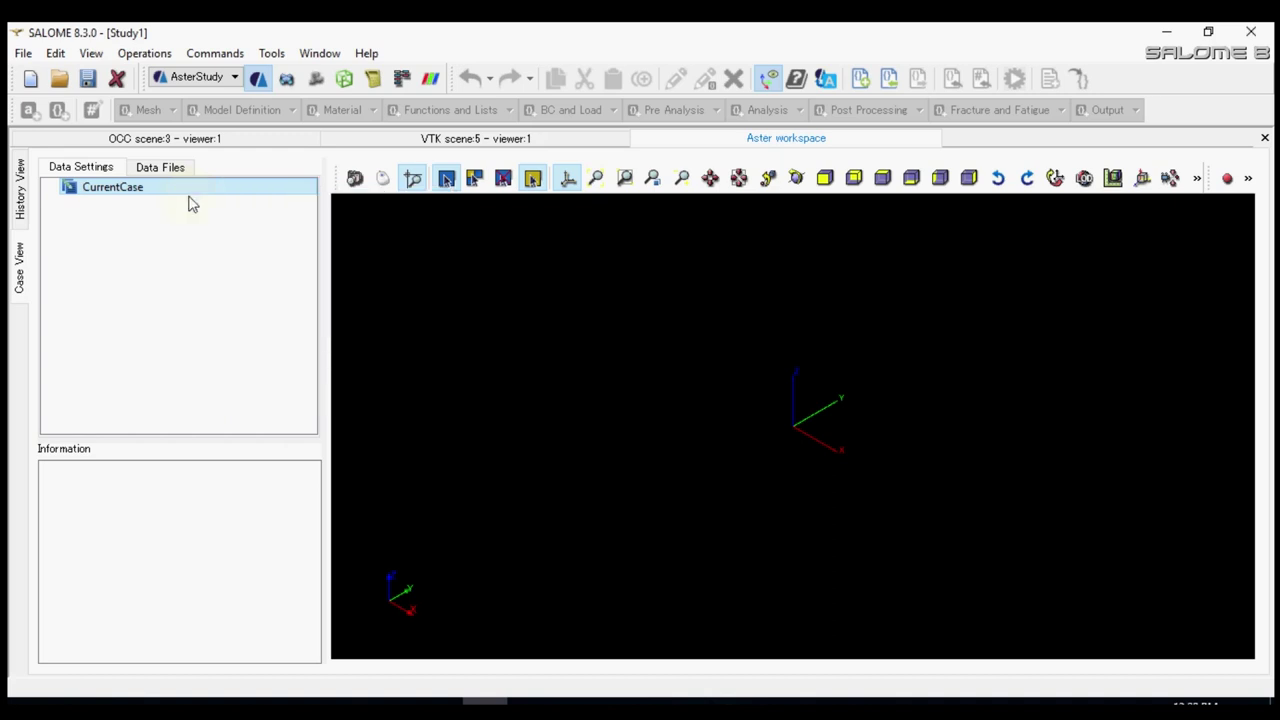
# - Add a Read a mesh command to the stage with beamMesh as its mesh file location
pyautogui.rightClick(183, 208)
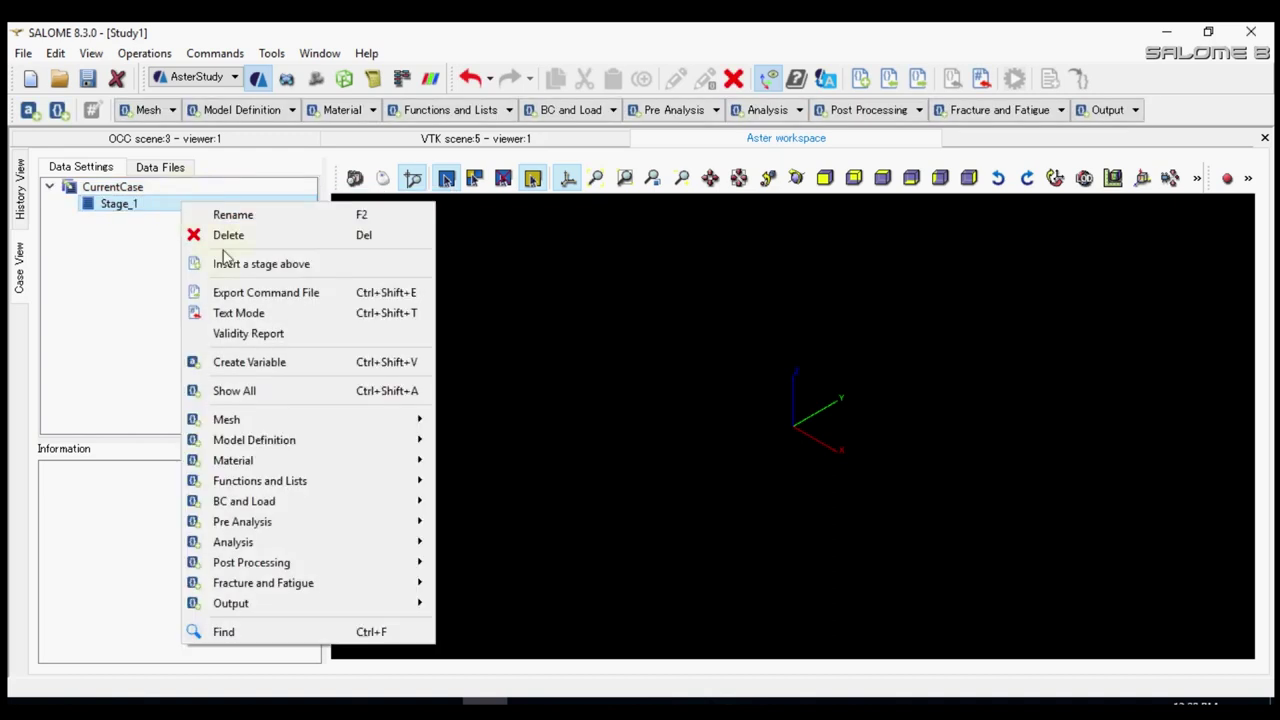
pyautogui.click(167, 110)
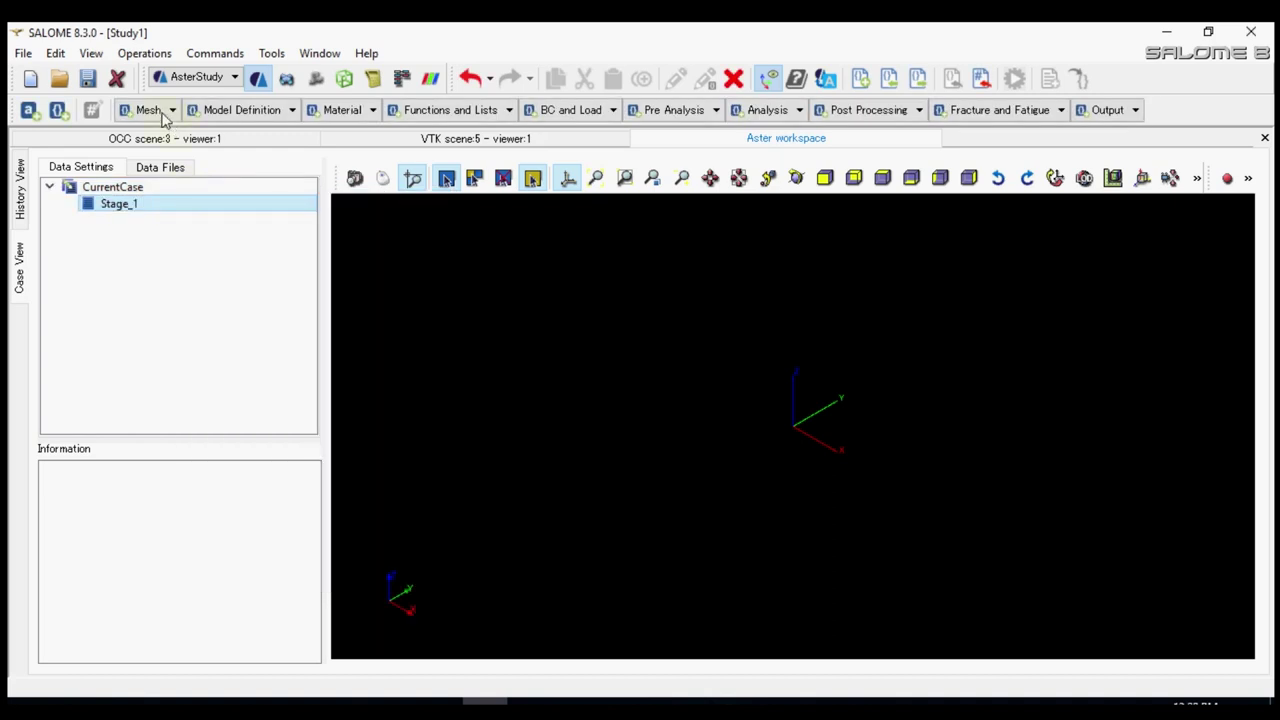
pyautogui.click(167, 110)
pyautogui.click(158, 188)
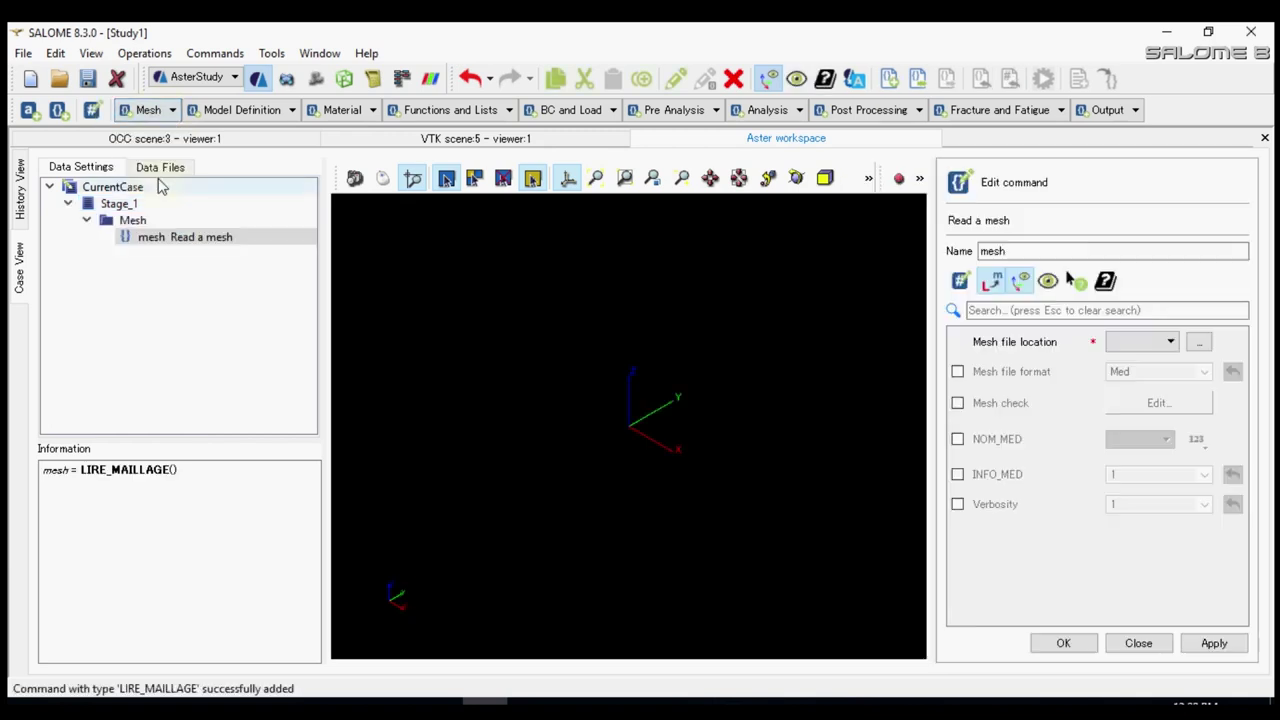
pyautogui.click(1140, 342)
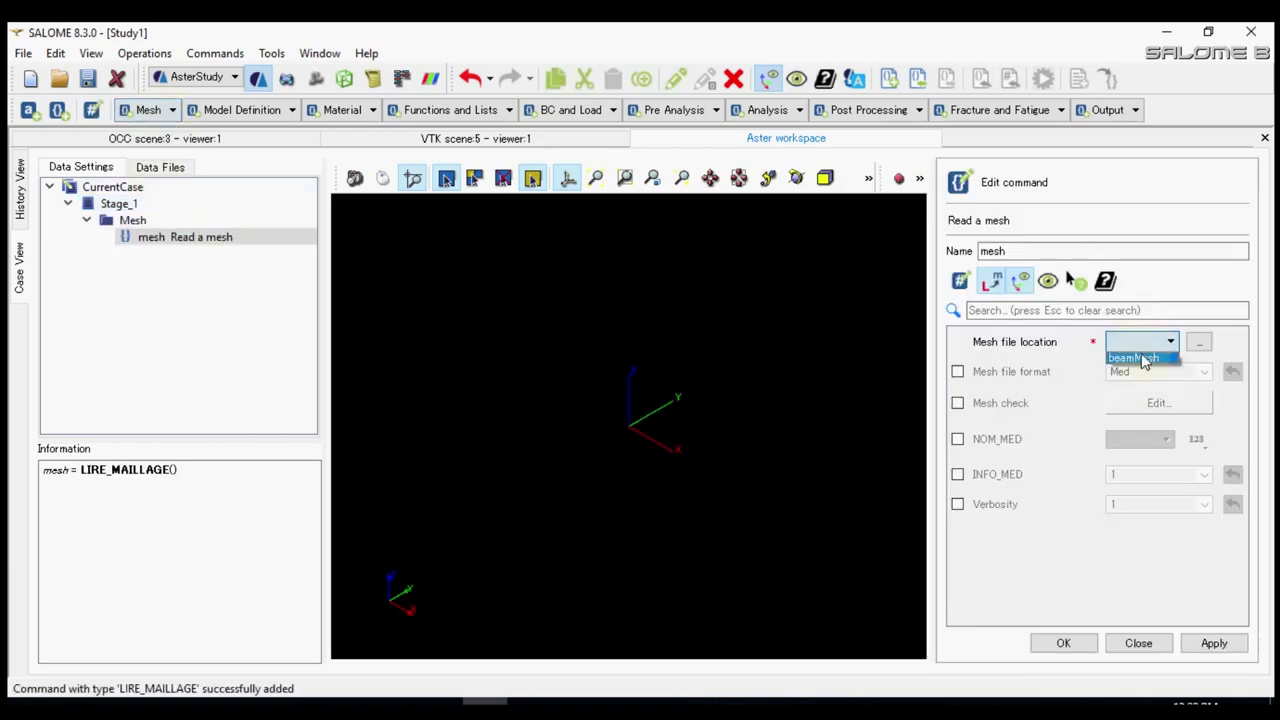
pyautogui.click(1135, 358)
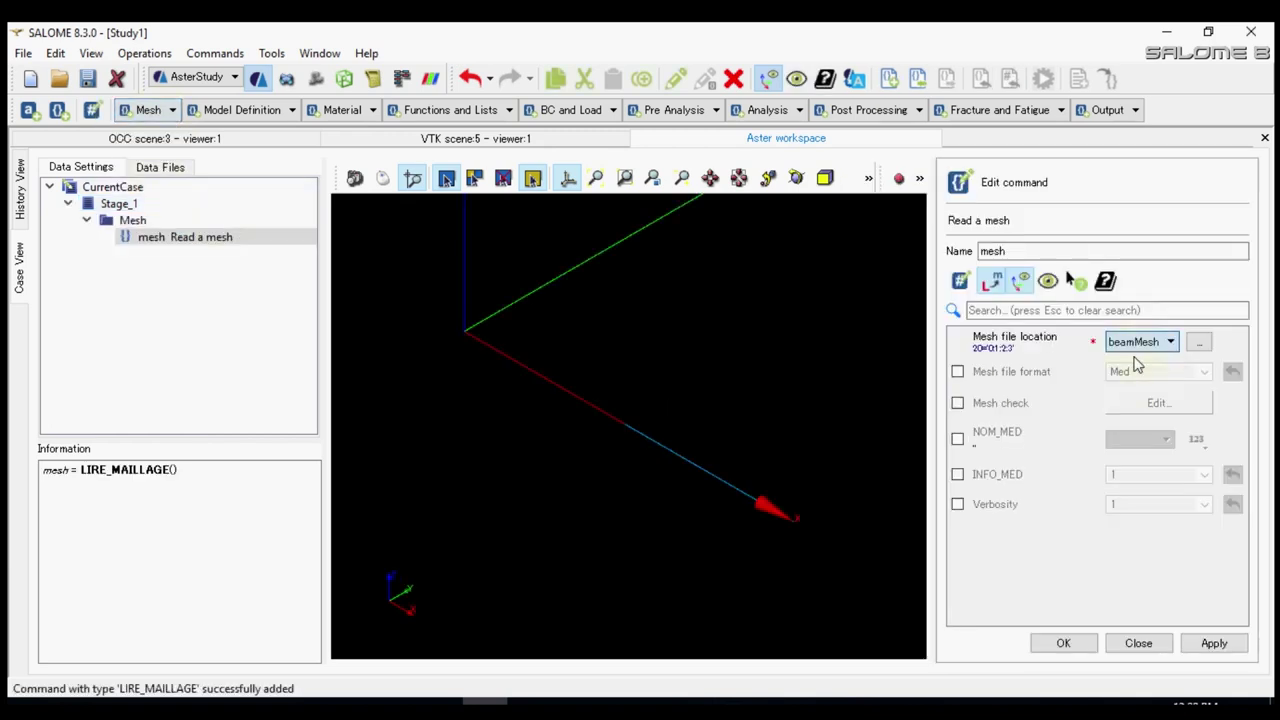
pyautogui.click(1064, 643)
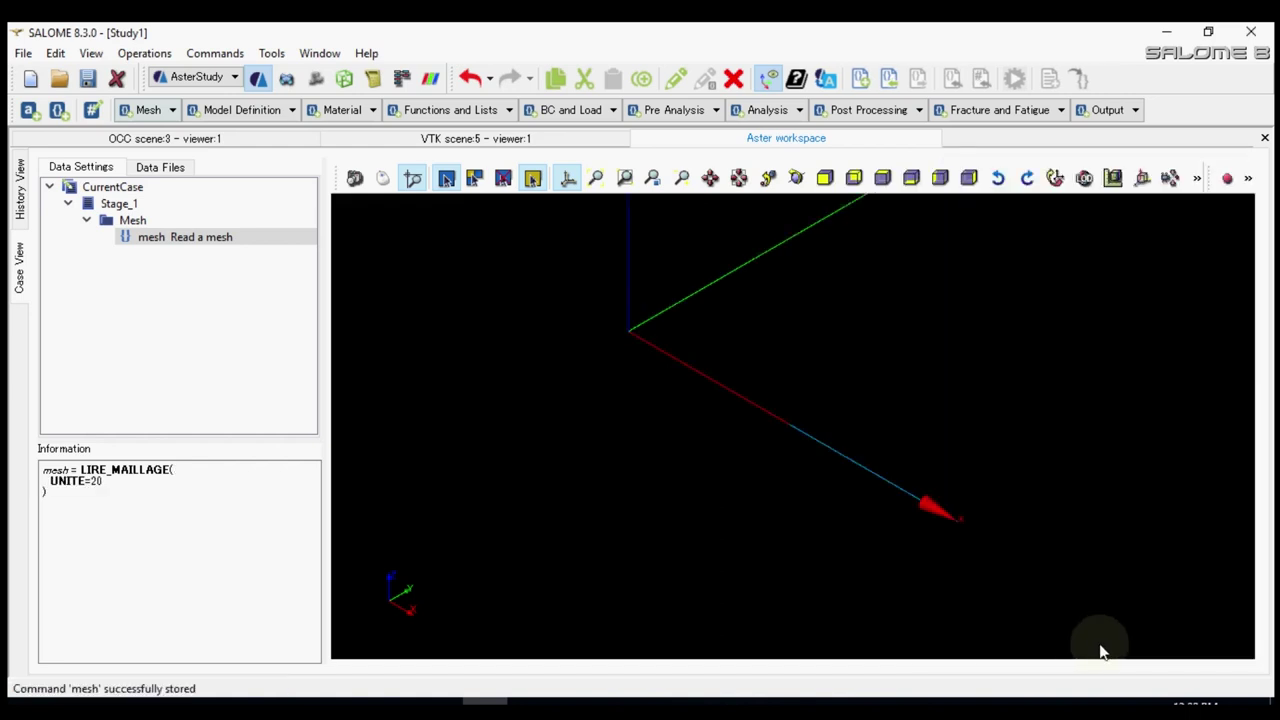
# - Add an Assign finite element command to the stage and enable its finite element assignment with one item
pyautogui.click(157, 114)
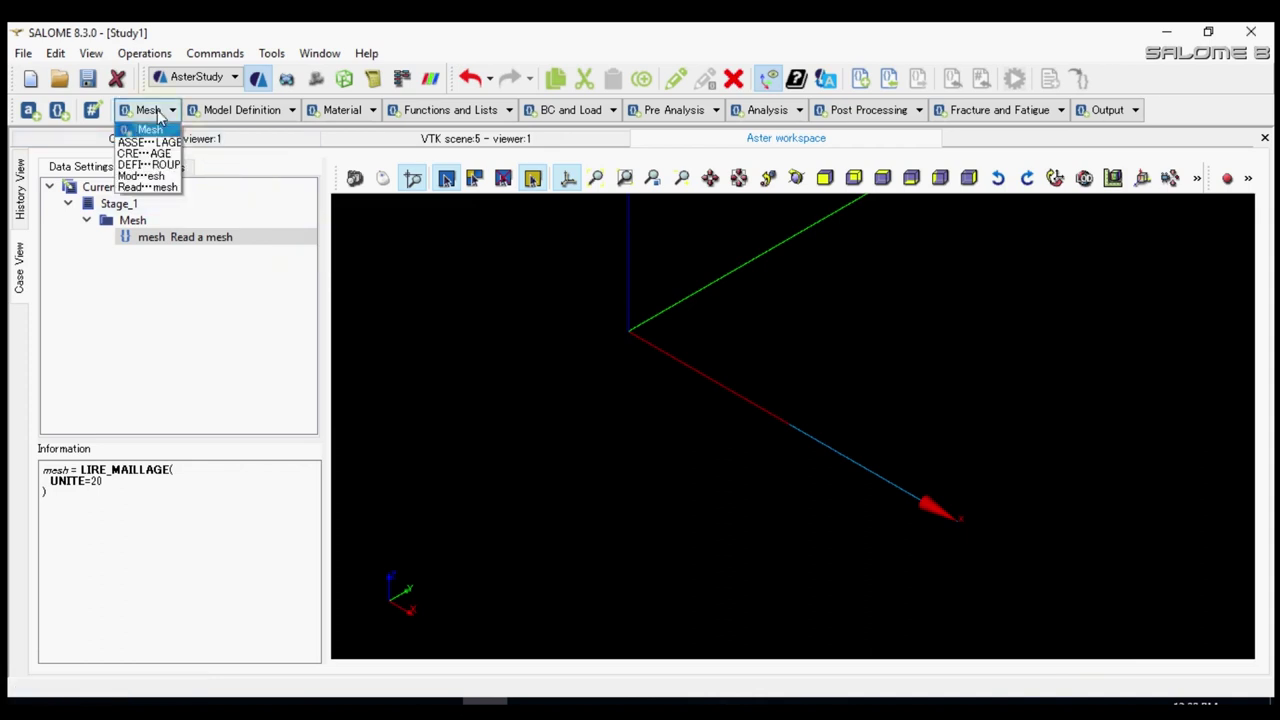
pyautogui.click(250, 112)
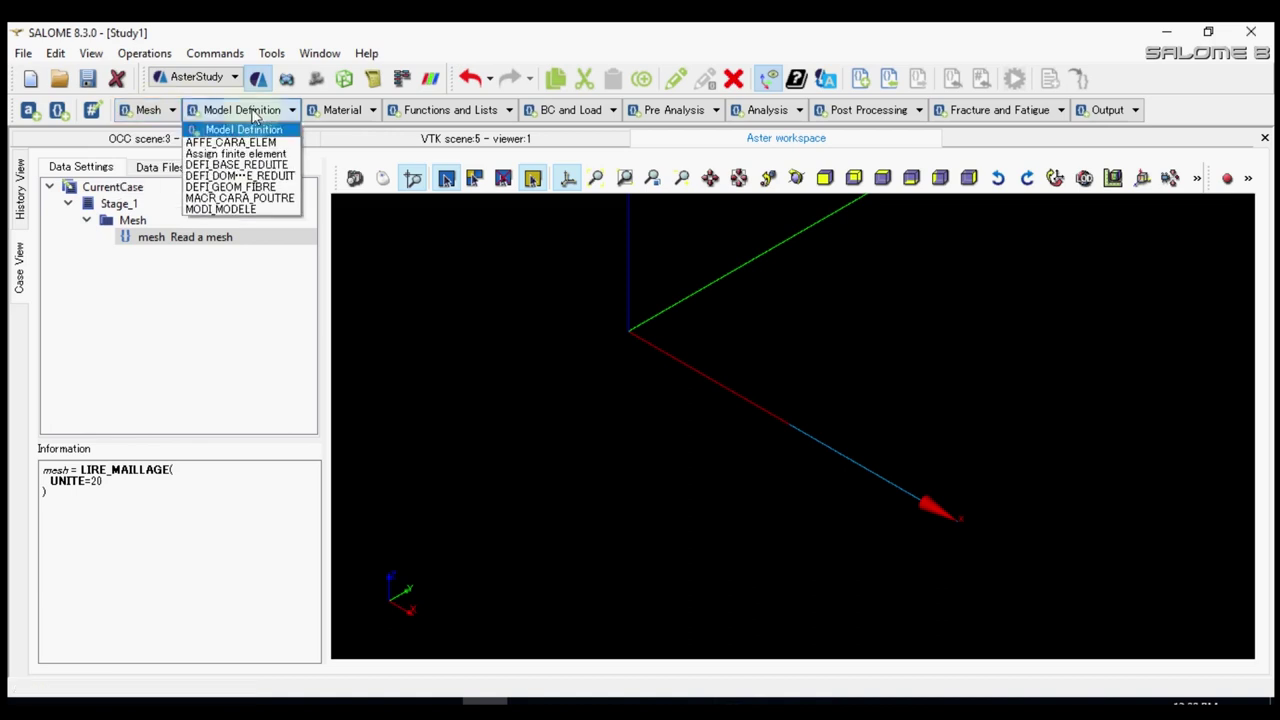
pyautogui.click(250, 155)
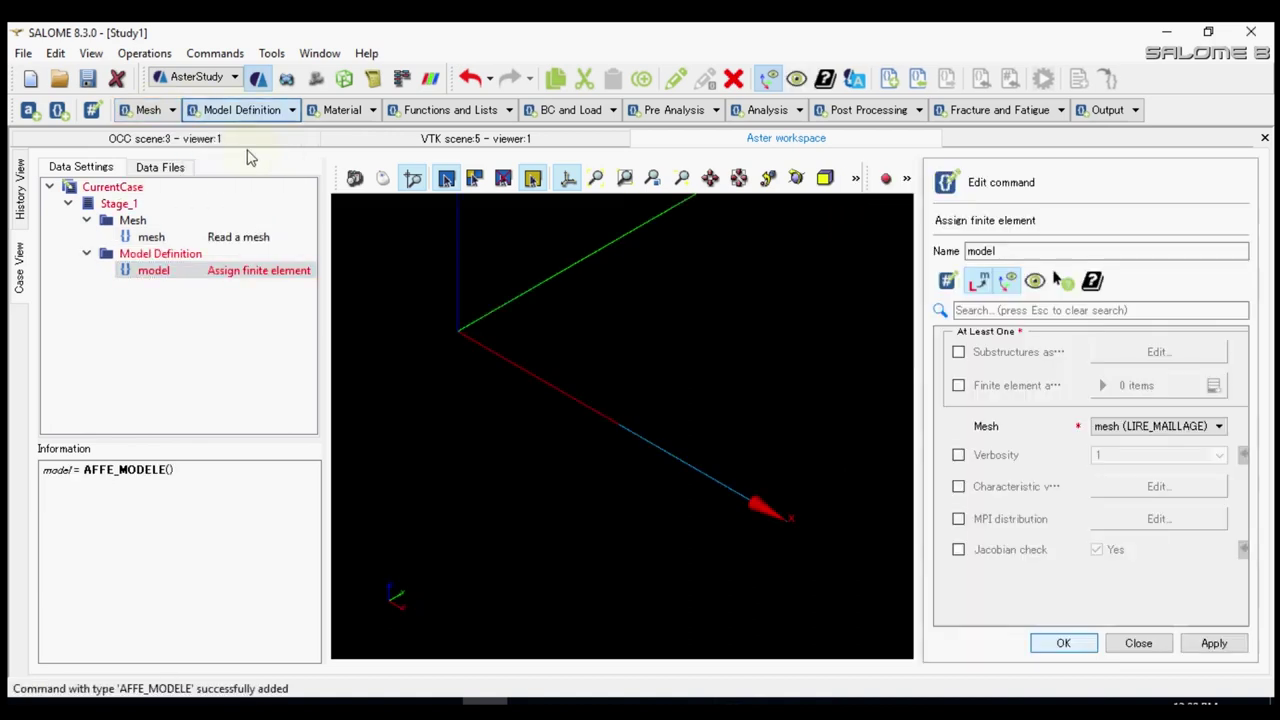
pyautogui.click(998, 388)
pyautogui.click(1213, 386)
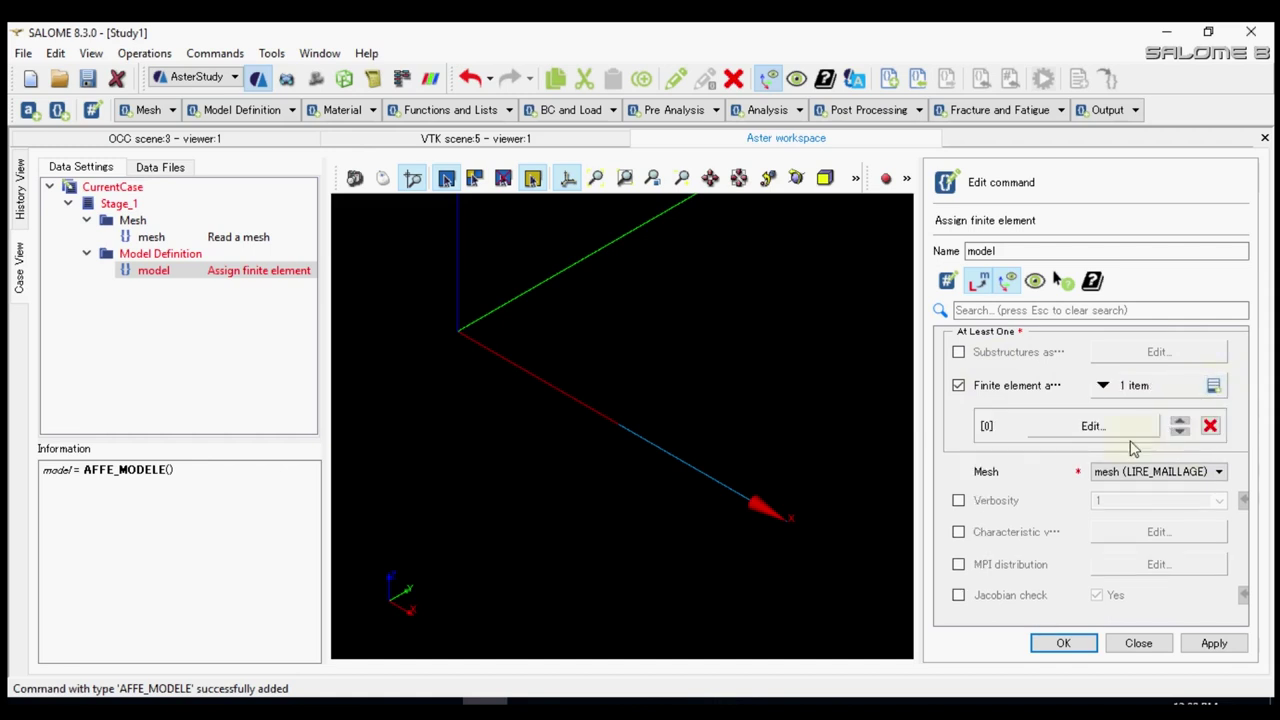
# - Apply the finite element assignment everywhere on the mesh and set its phenomenon to Mechanic
pyautogui.click(1114, 432)
pyautogui.click(1027, 386)
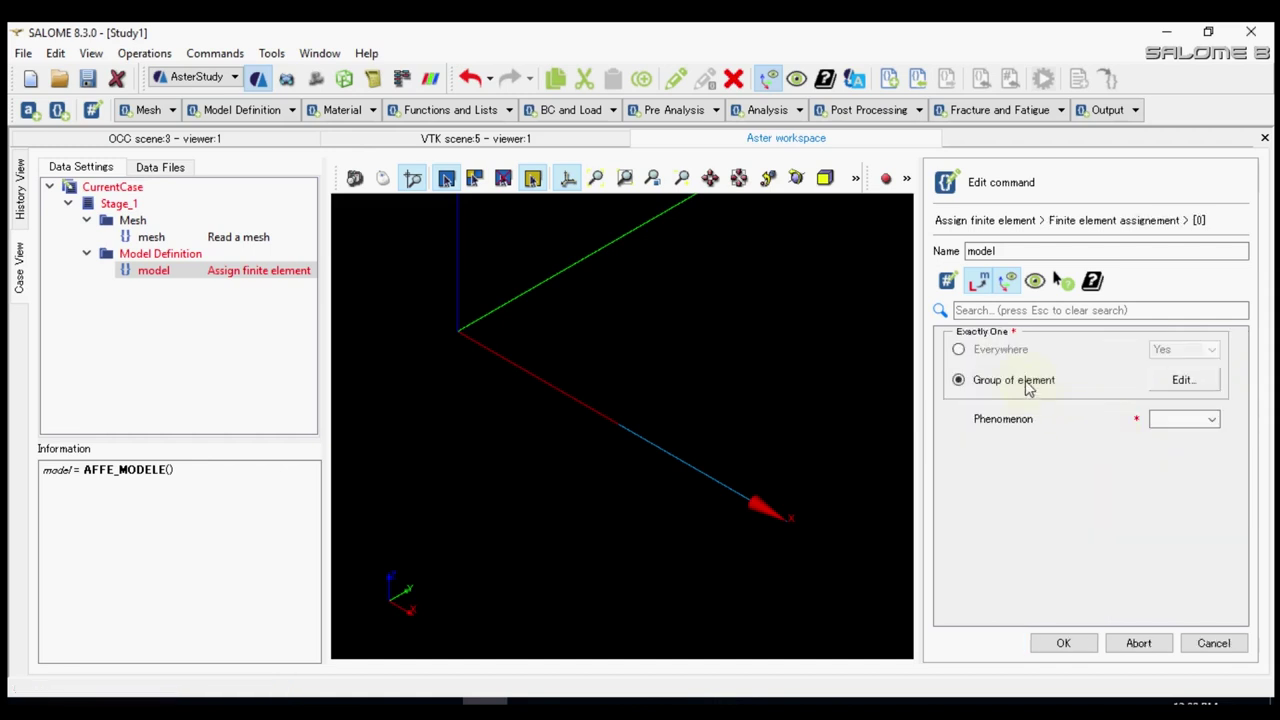
pyautogui.click(1001, 352)
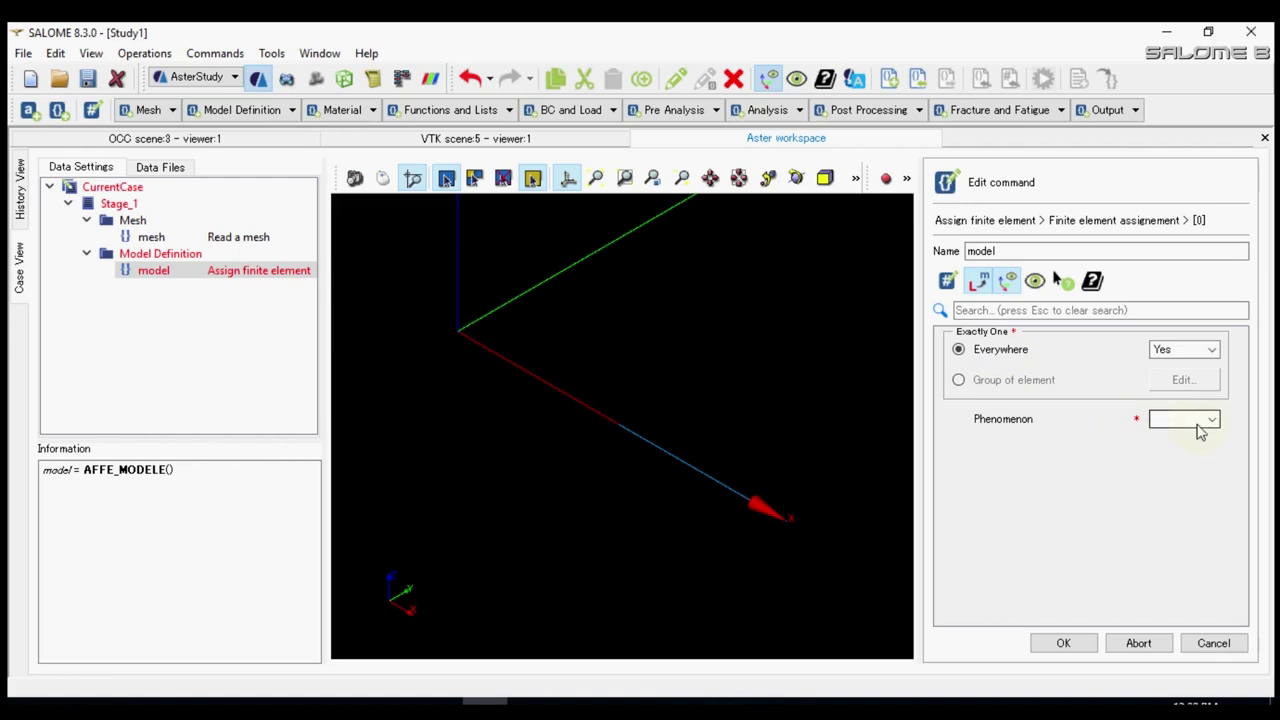
pyautogui.click(1211, 420)
pyautogui.click(1180, 445)
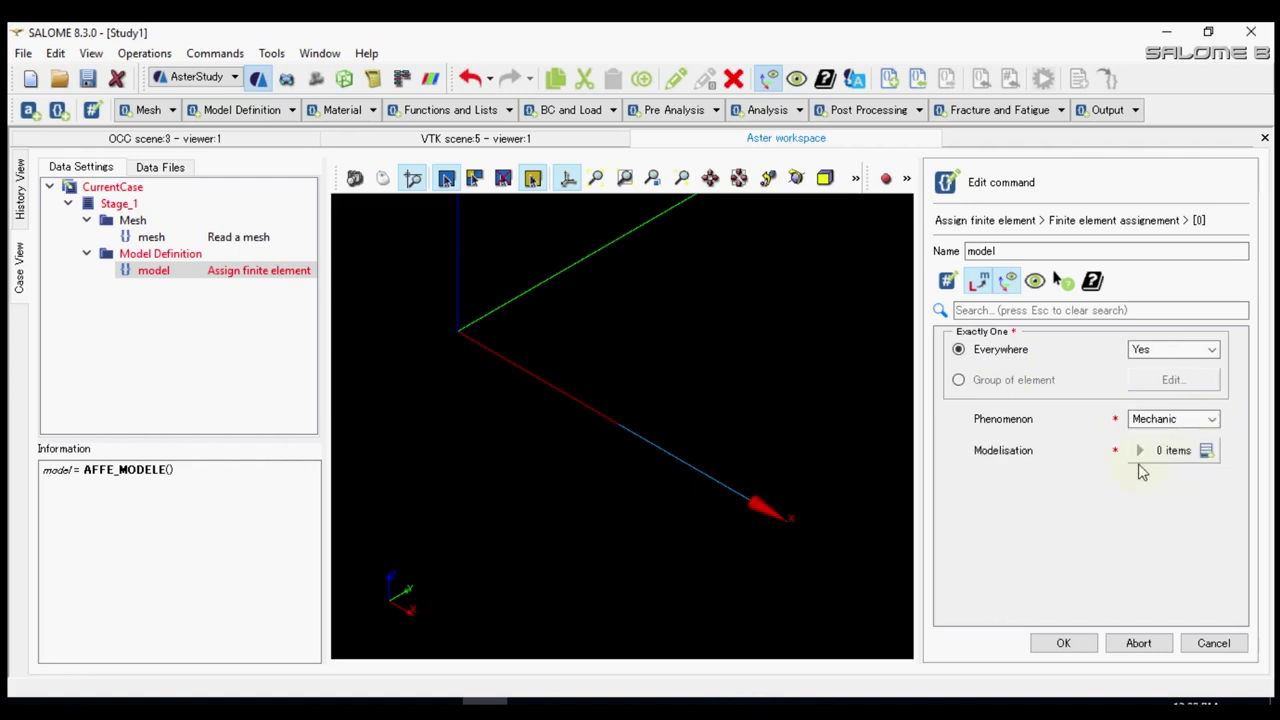
# - Add one modelisation item set to POU_D_E and store the Assign finite element command
pyautogui.click(1207, 451)
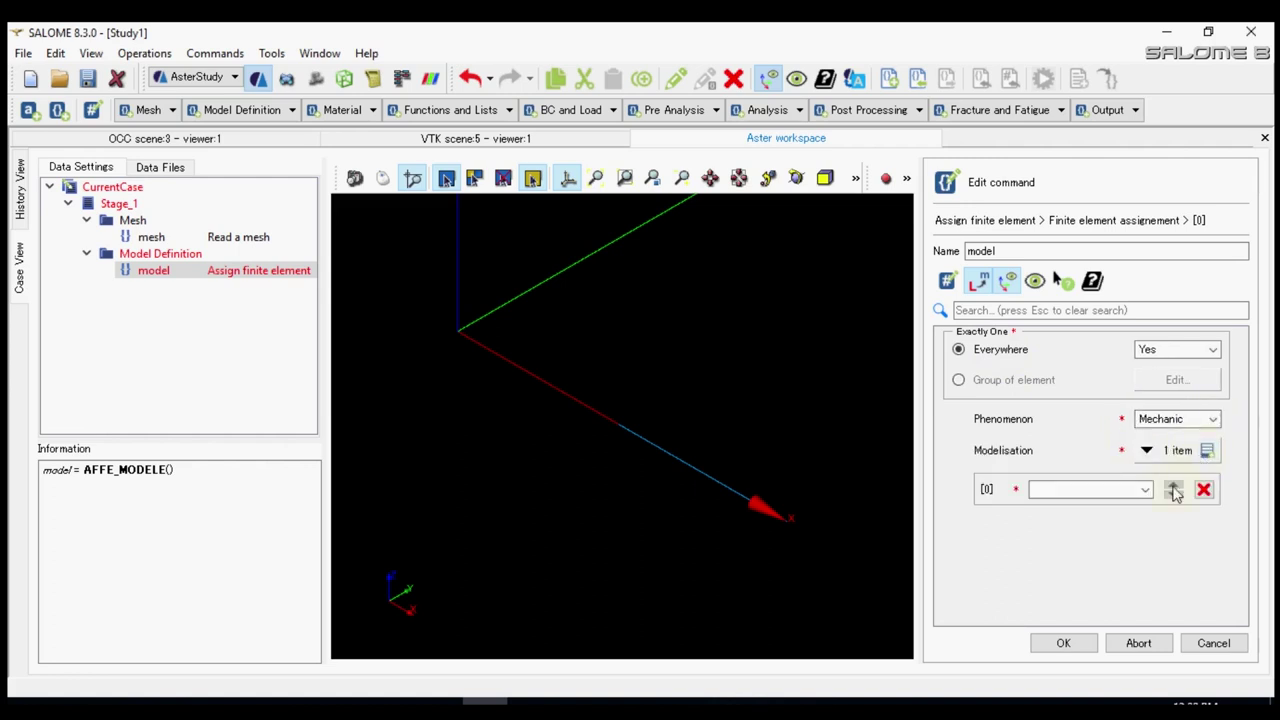
pyautogui.click(1145, 490)
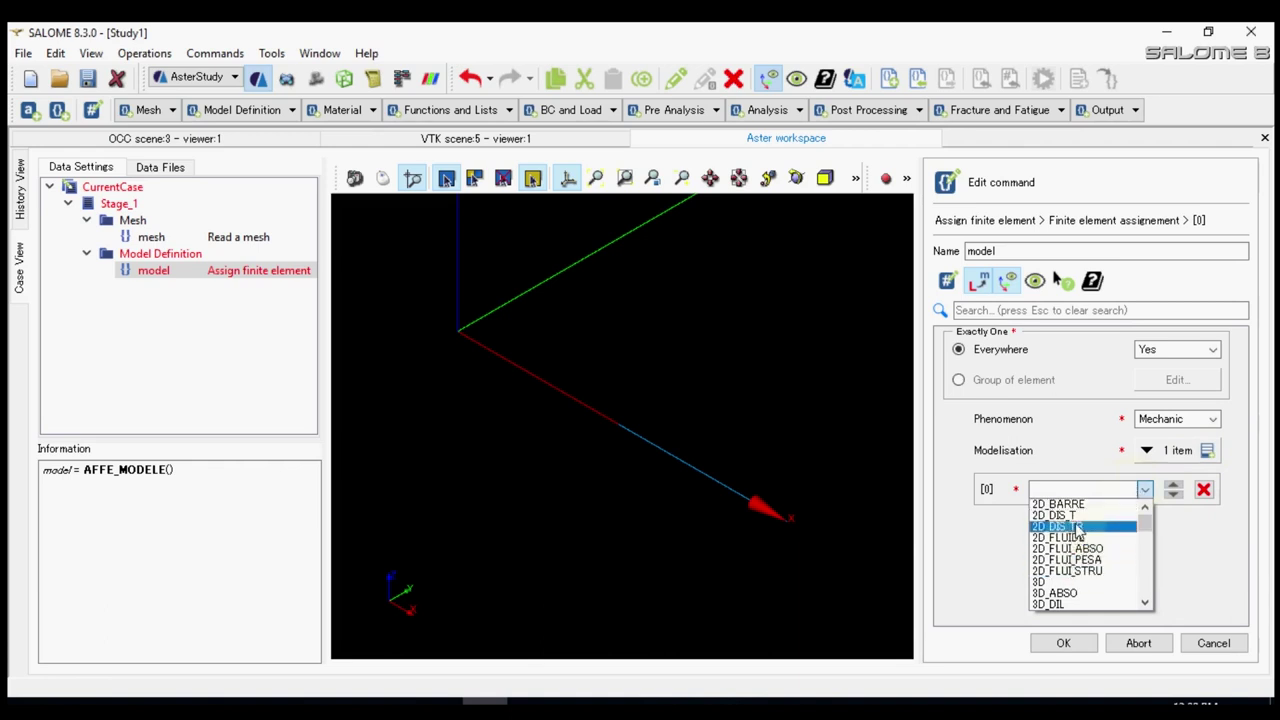
pyautogui.scroll(-10, 1078, 530)
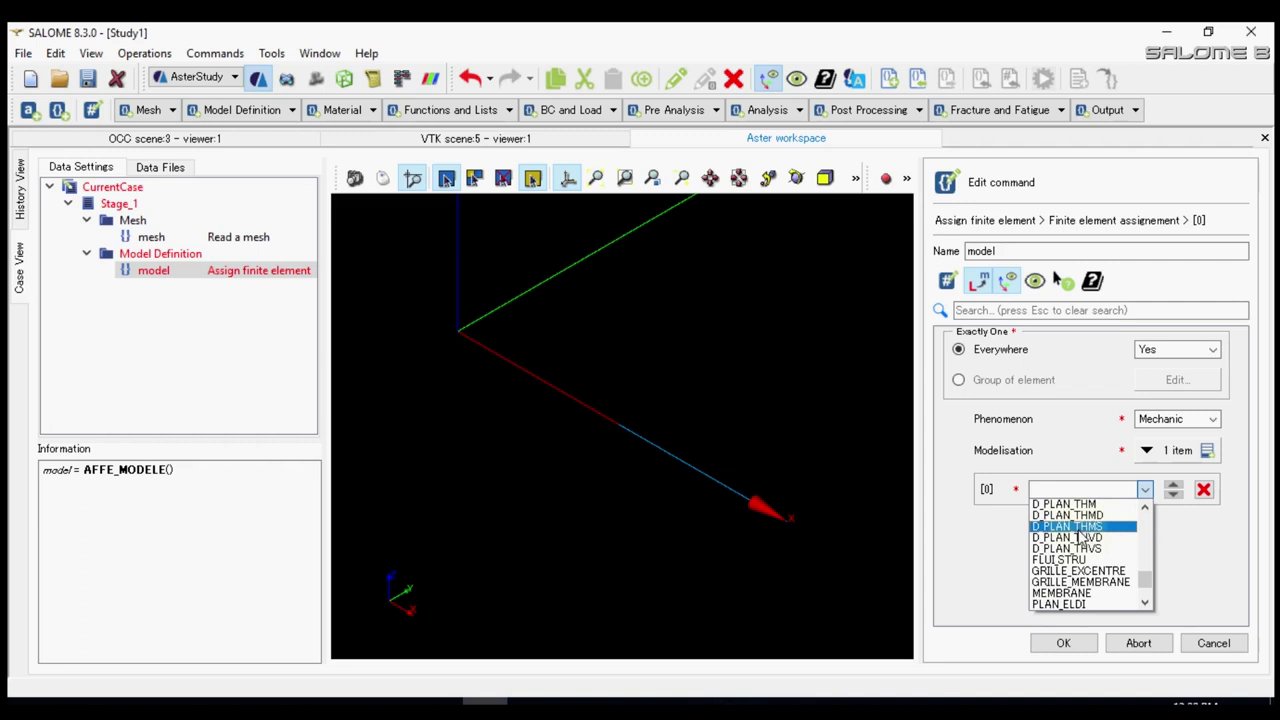
pyautogui.scroll(-2, 1085, 537)
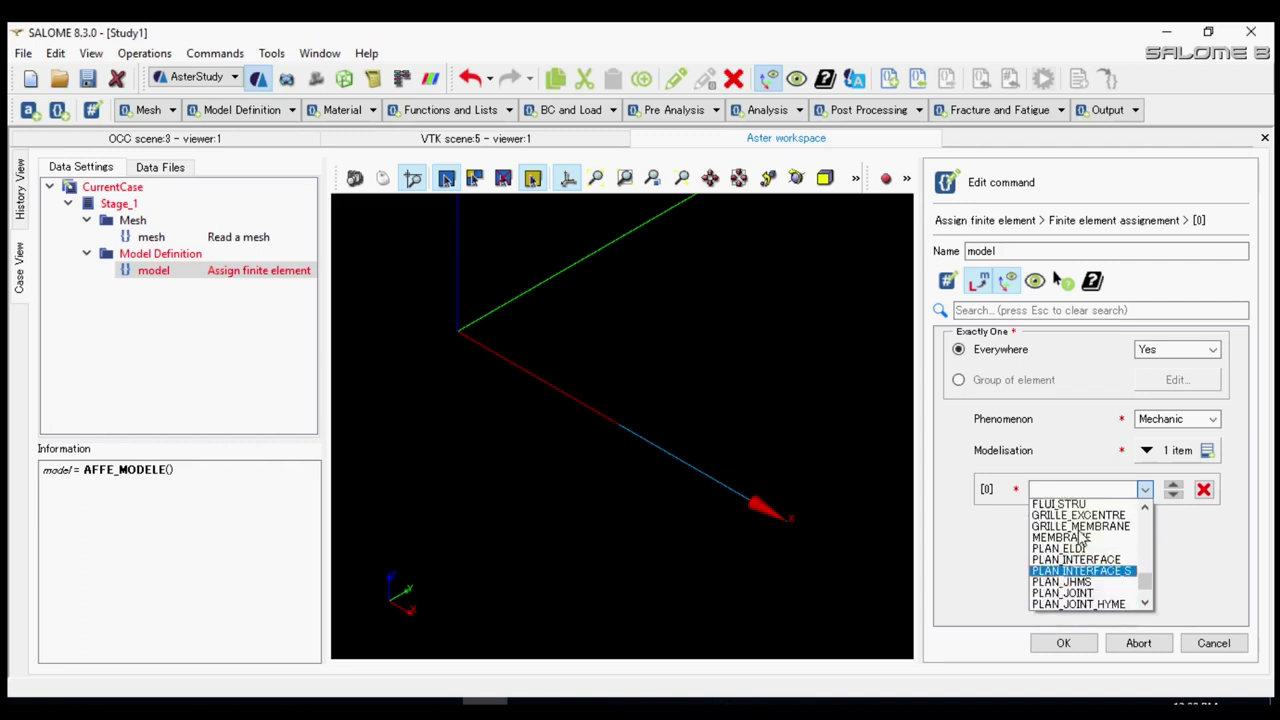
pyautogui.scroll(-5, 1085, 537)
pyautogui.click(1080, 592)
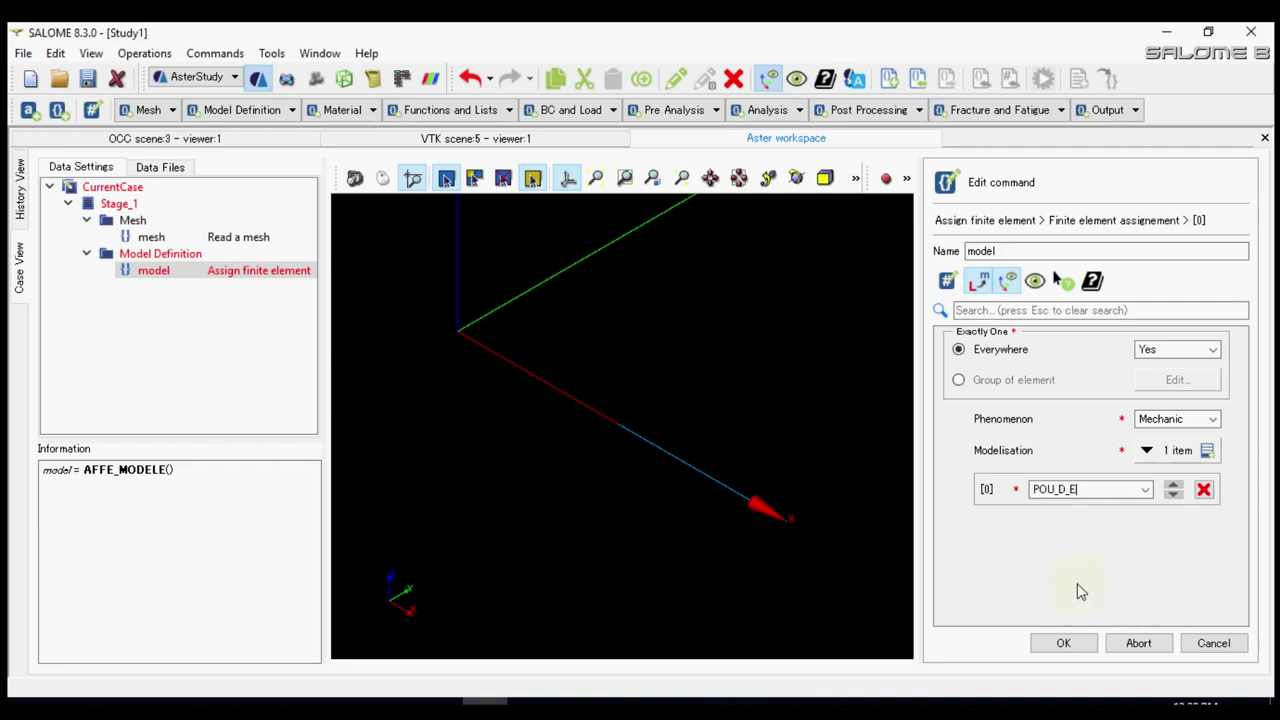
pyautogui.click(1070, 640)
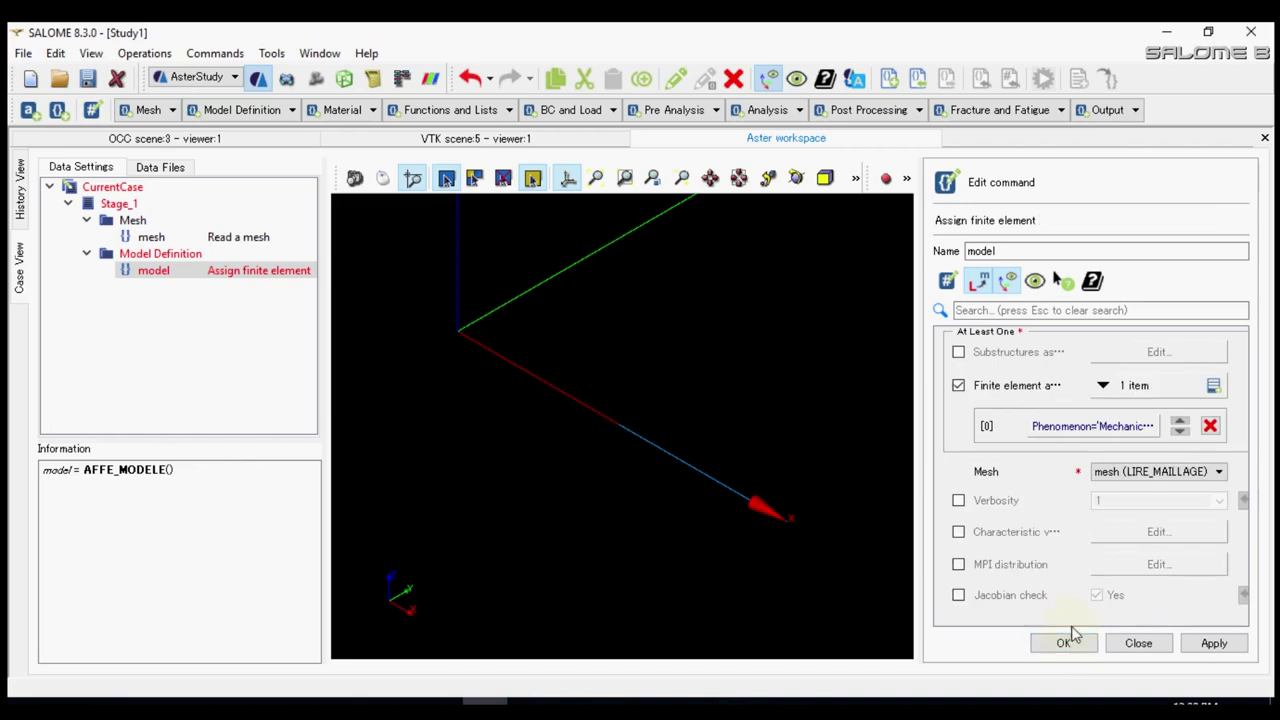
pyautogui.click(1065, 643)
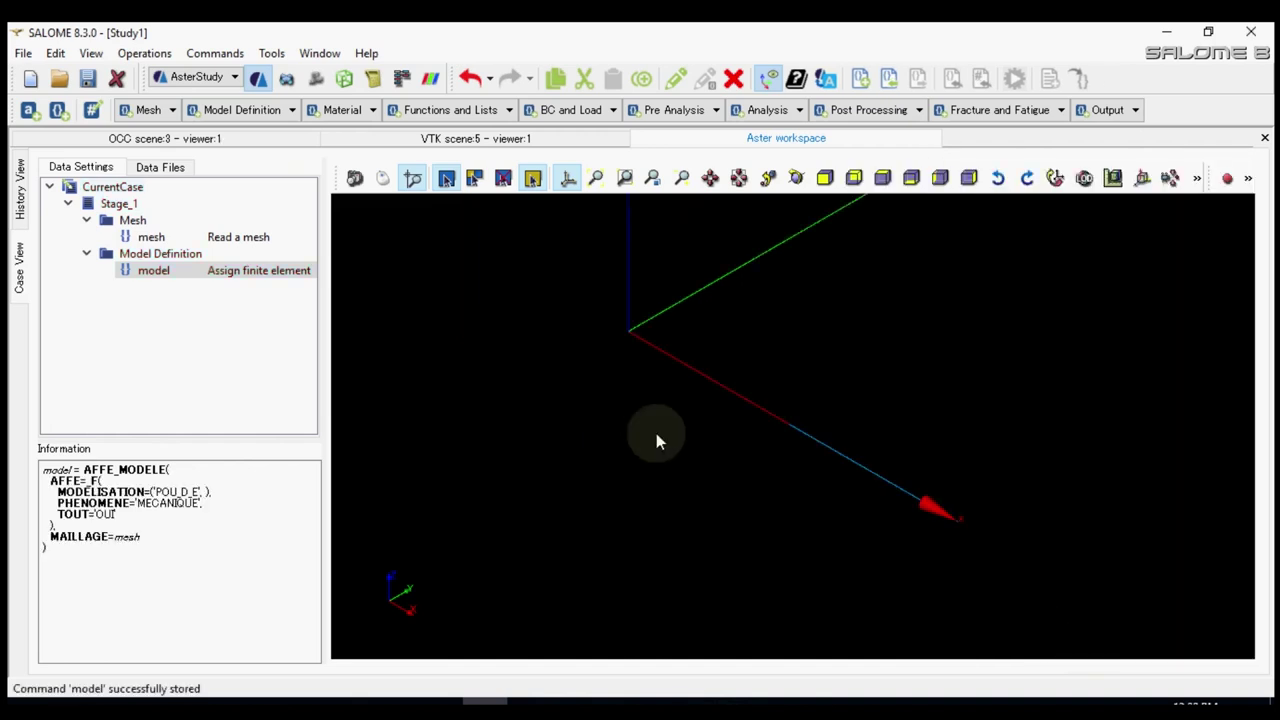
# - Add an AFFE_CARA_ELEM command with one POUTRE item and set its section to CERCLE
pyautogui.click(279, 114)
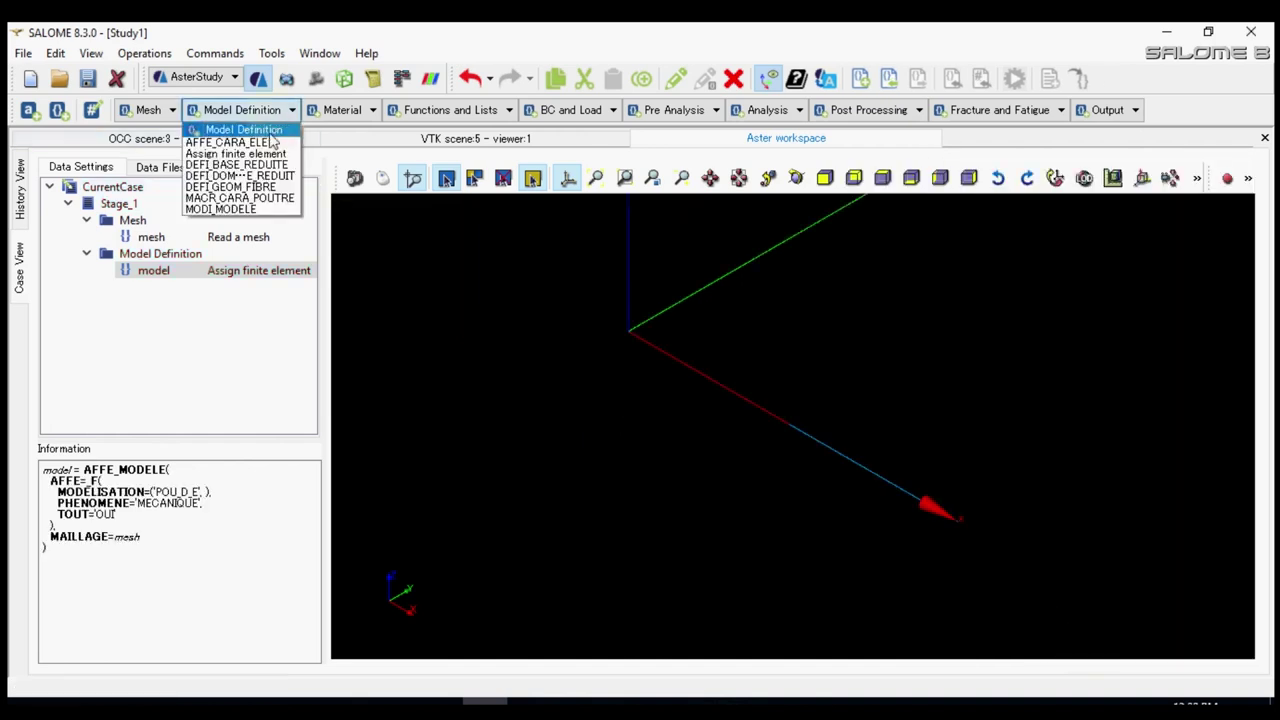
pyautogui.click(266, 142)
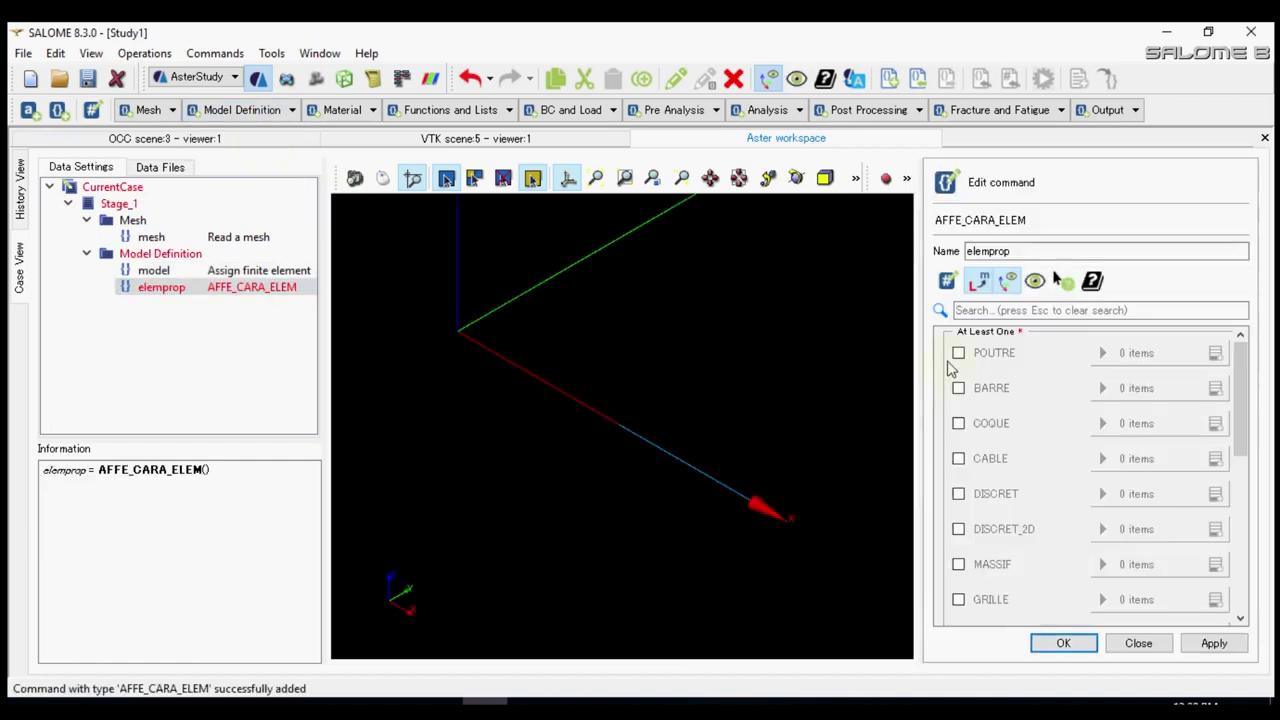
pyautogui.click(958, 353)
pyautogui.click(1215, 353)
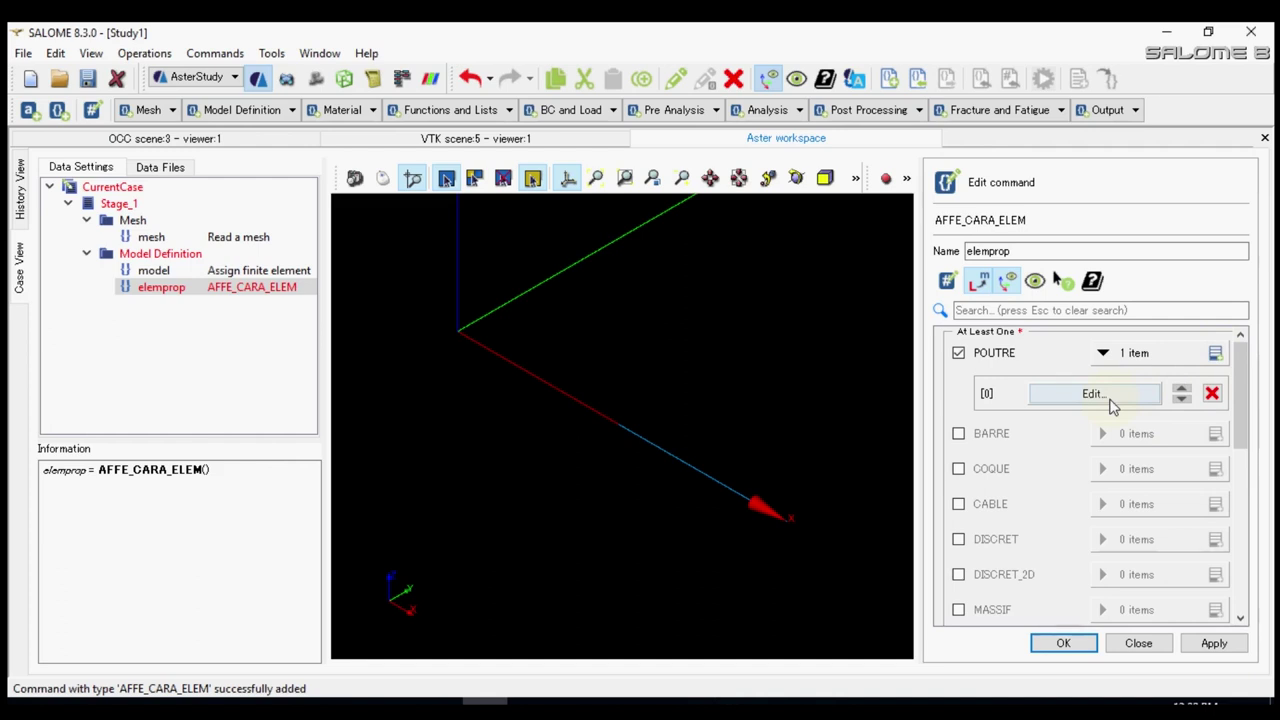
pyautogui.click(1110, 398)
pyautogui.click(1211, 343)
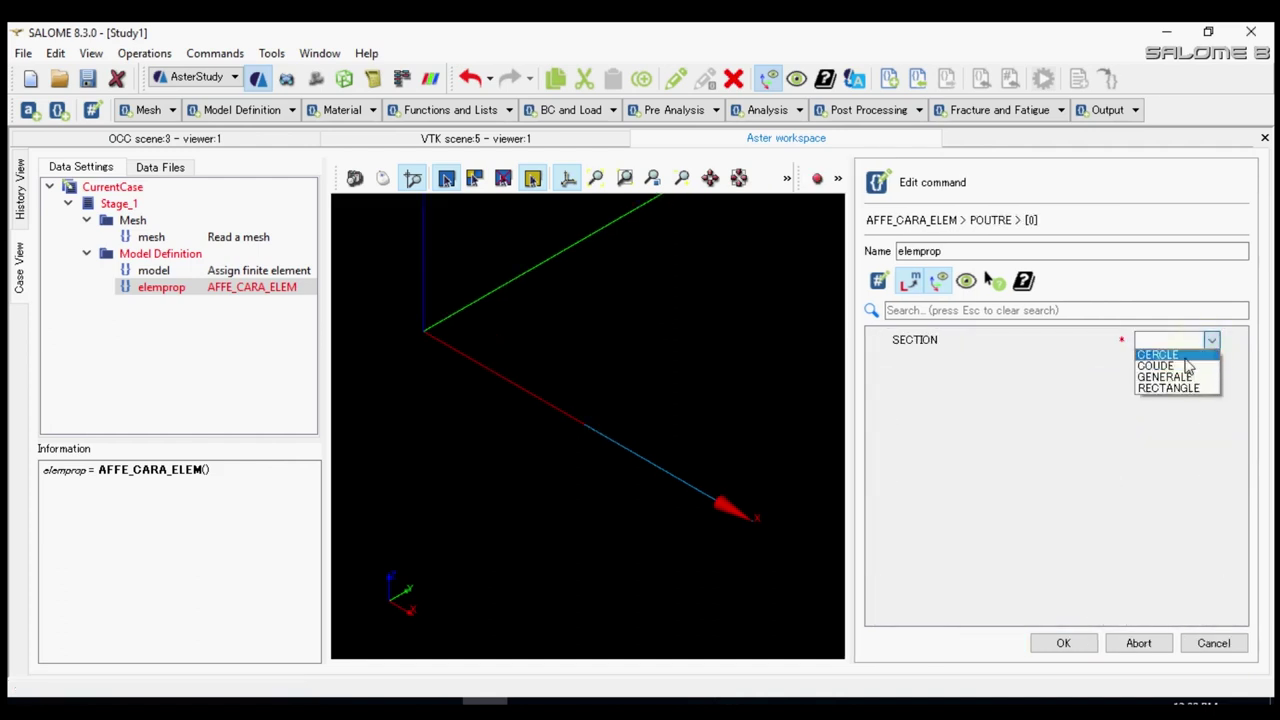
pyautogui.click(1185, 357)
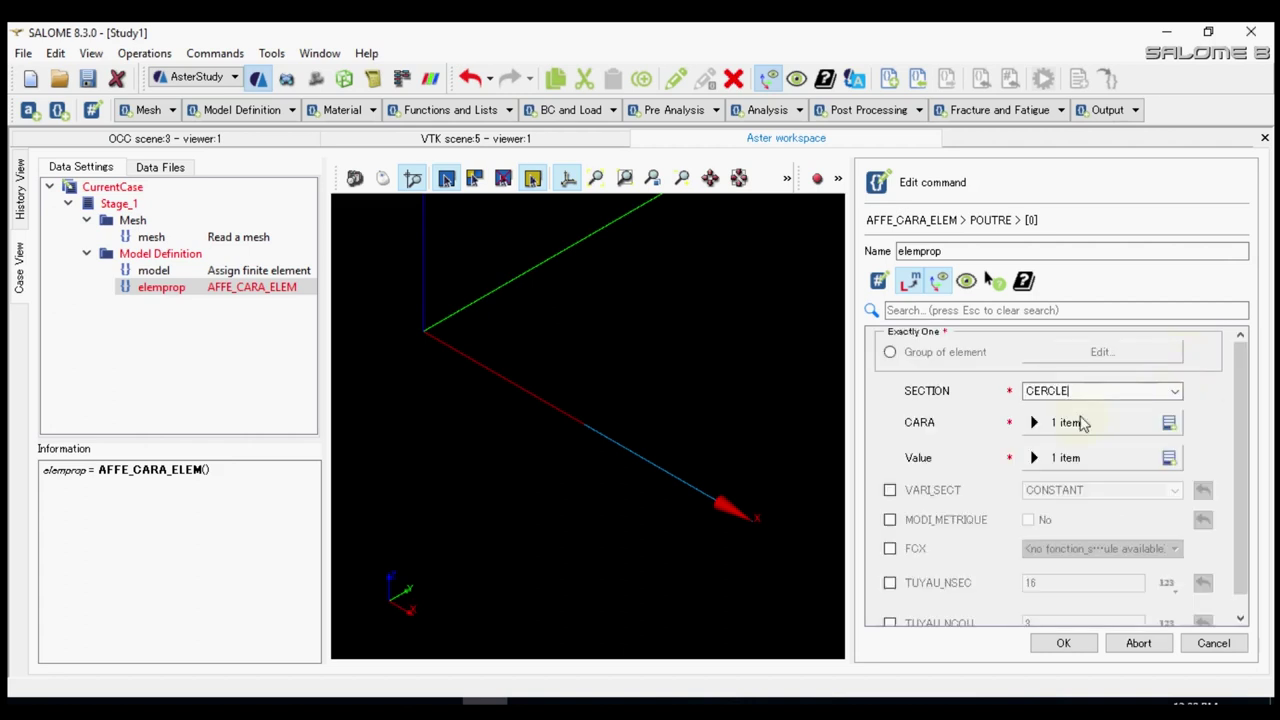
# - Give the circular section two CARA items, R for the first and EP for the second
pyautogui.click(1033, 423)
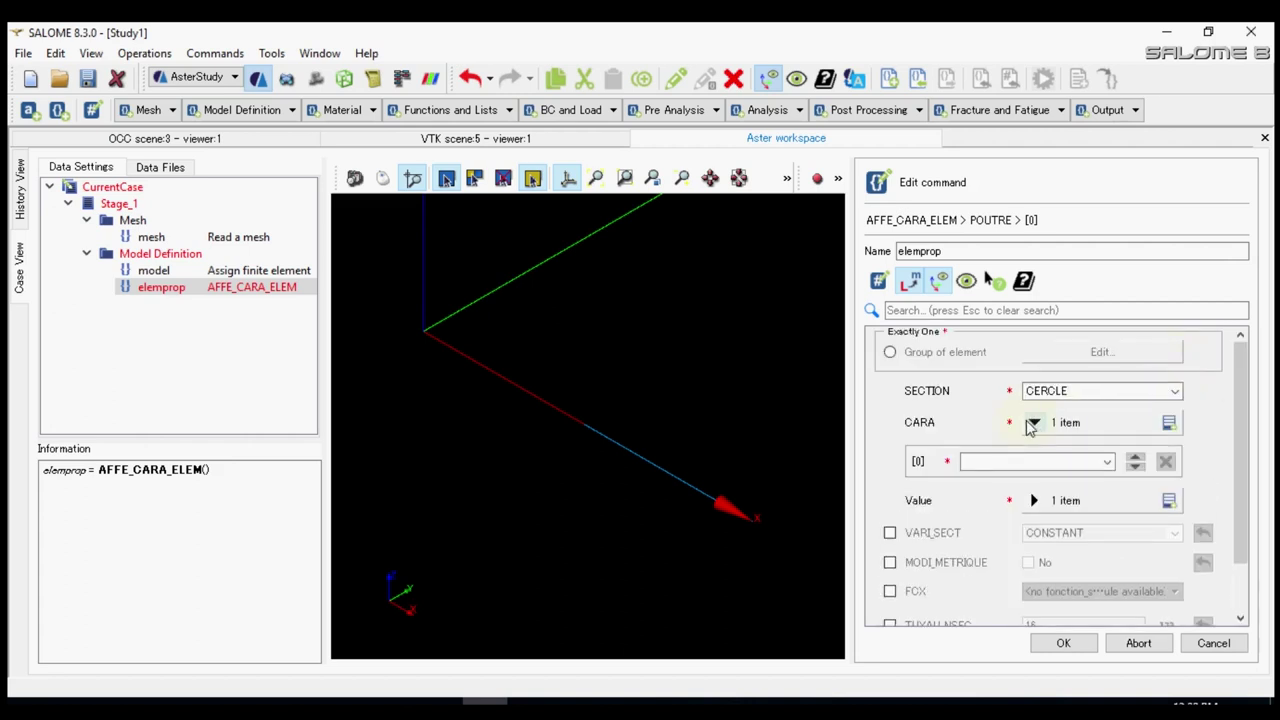
pyautogui.click(1035, 424)
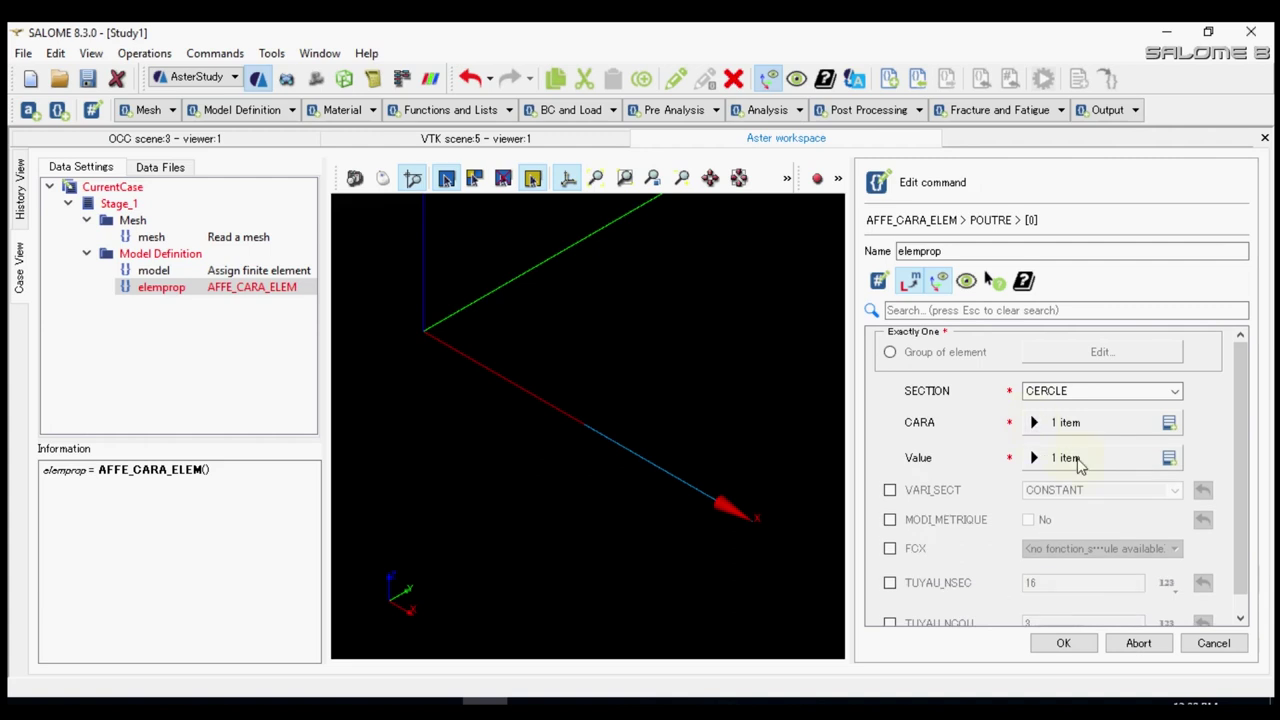
pyautogui.click(1168, 424)
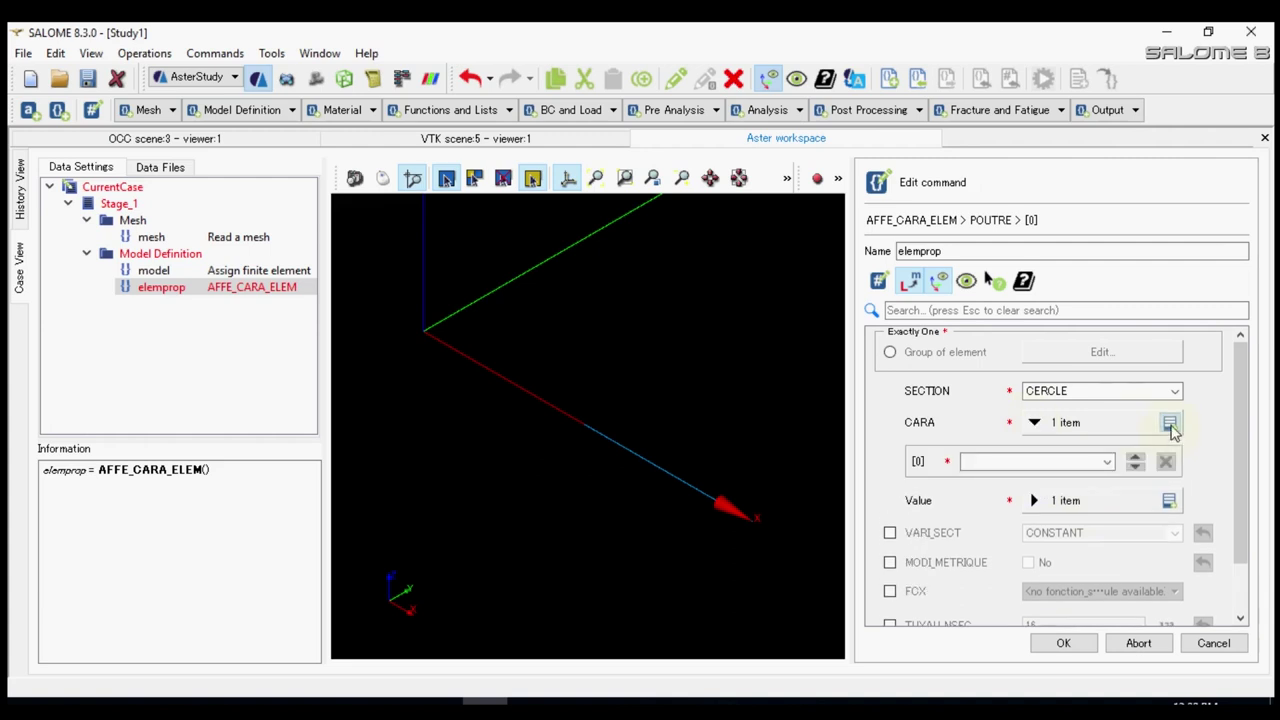
pyautogui.click(1104, 462)
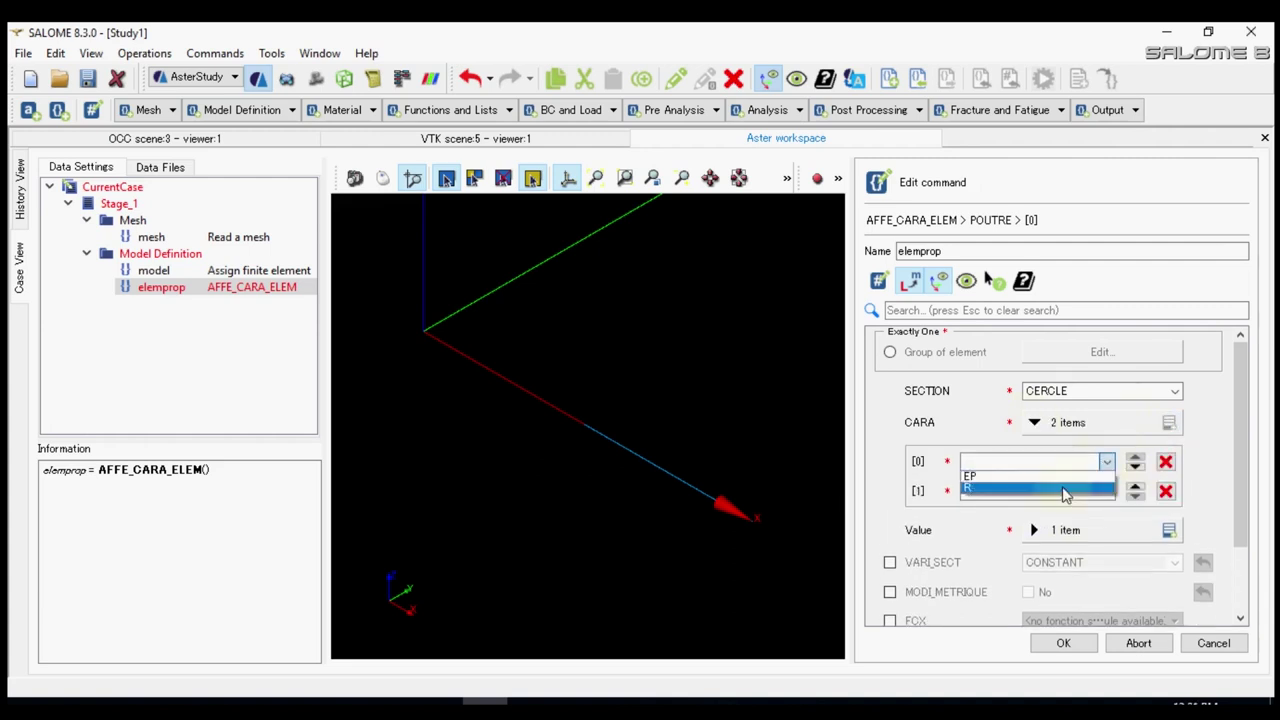
pyautogui.click(1040, 488)
pyautogui.click(1107, 491)
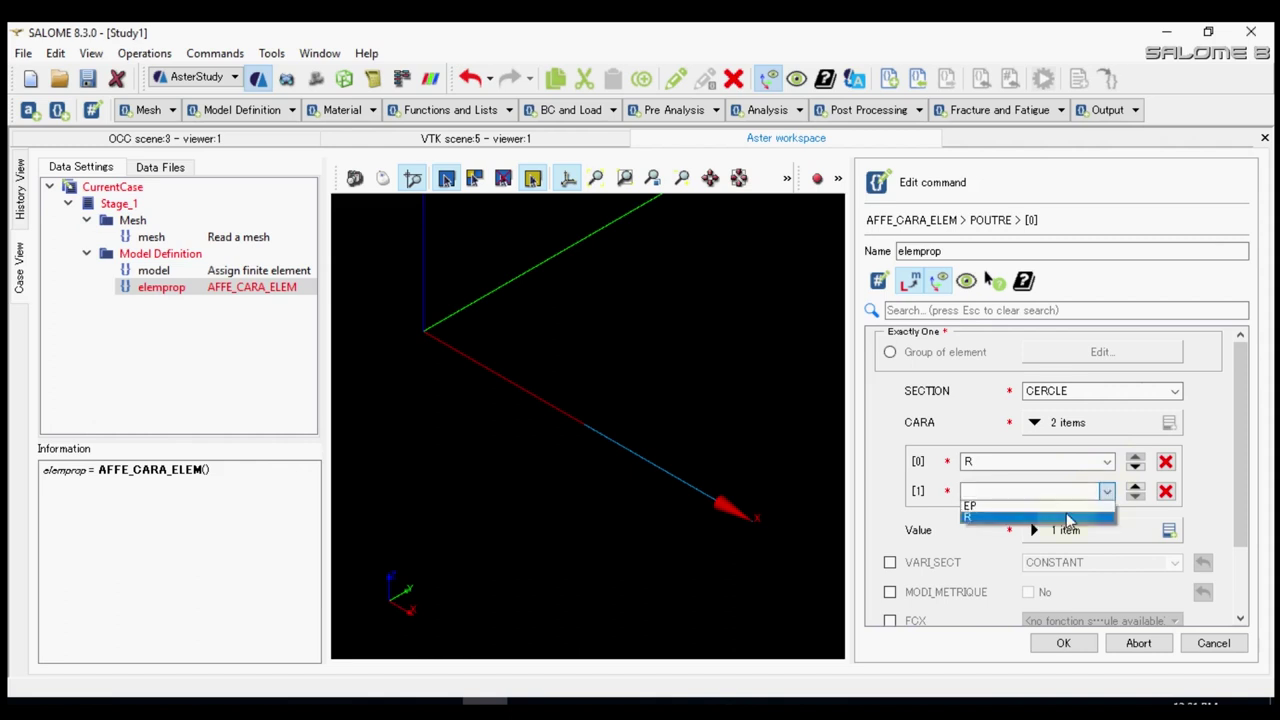
pyautogui.click(1068, 507)
# - Add a second Value item to the section, set both values to .15 and try to accept the POUTRE item
pyautogui.click(1169, 531)
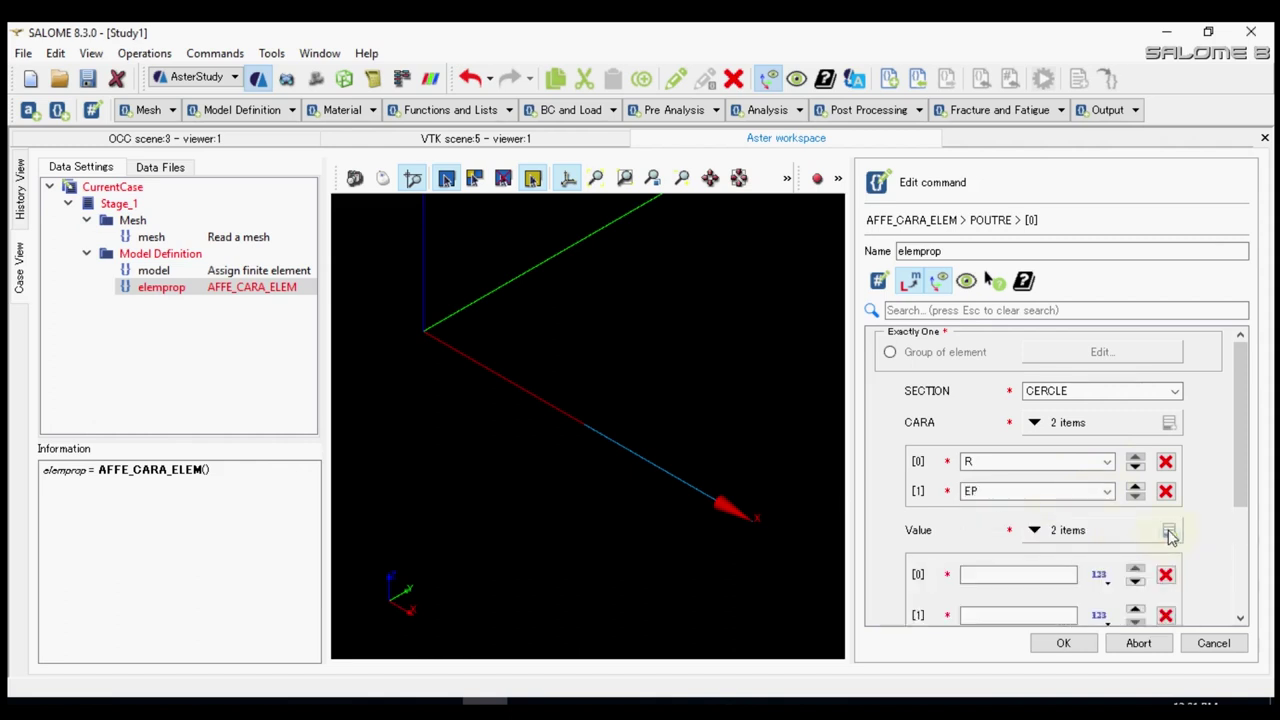
pyautogui.moveTo(1237, 478); pyautogui.dragTo(1233, 515)
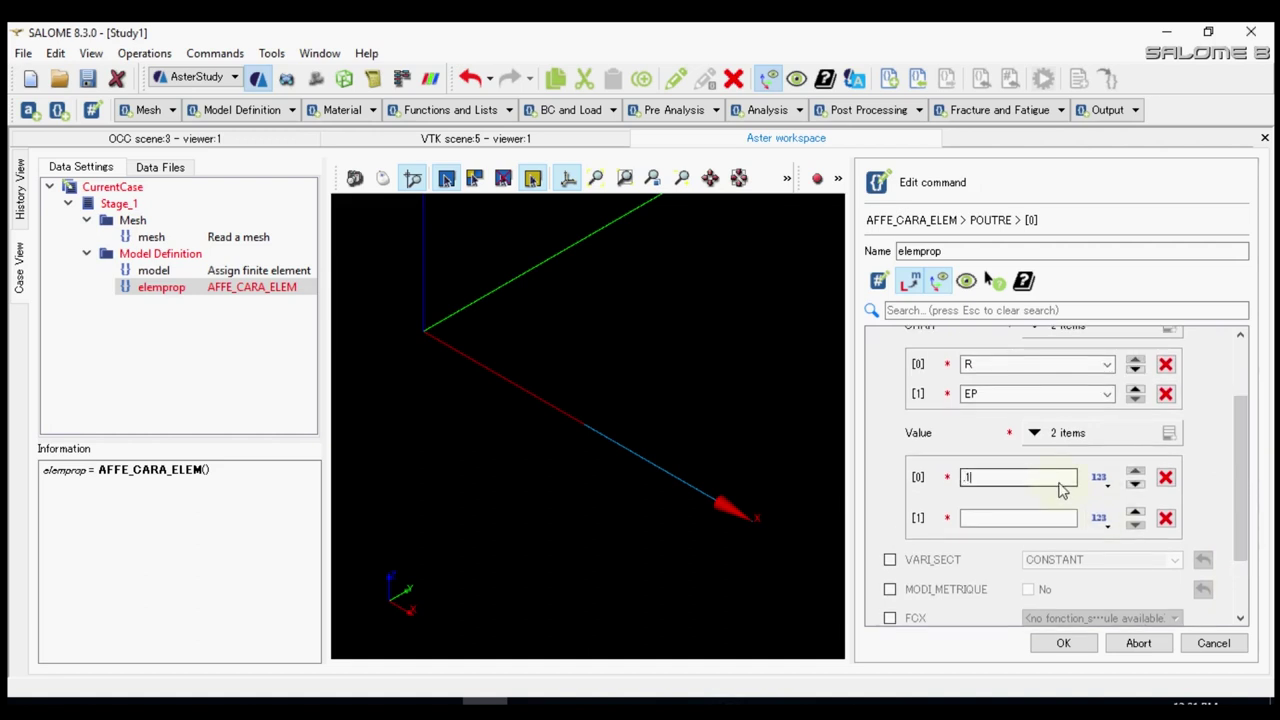
pyautogui.click(1040, 520)
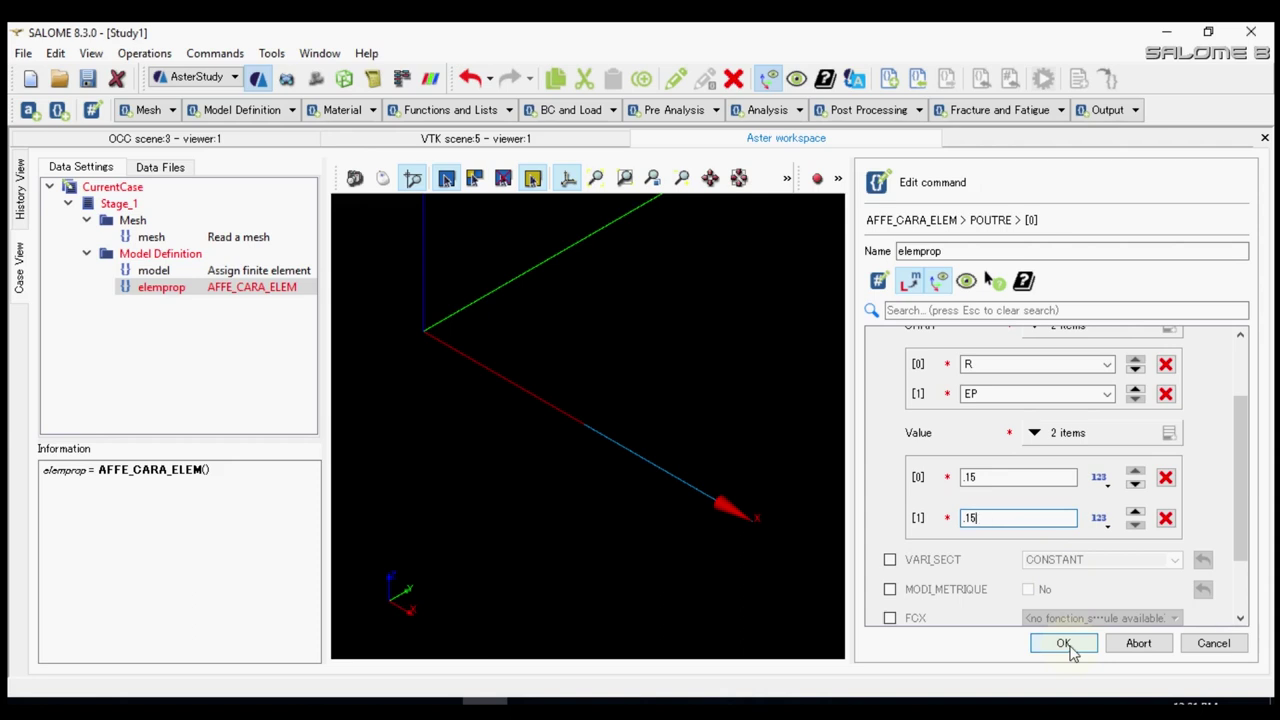
pyautogui.click(1068, 646)
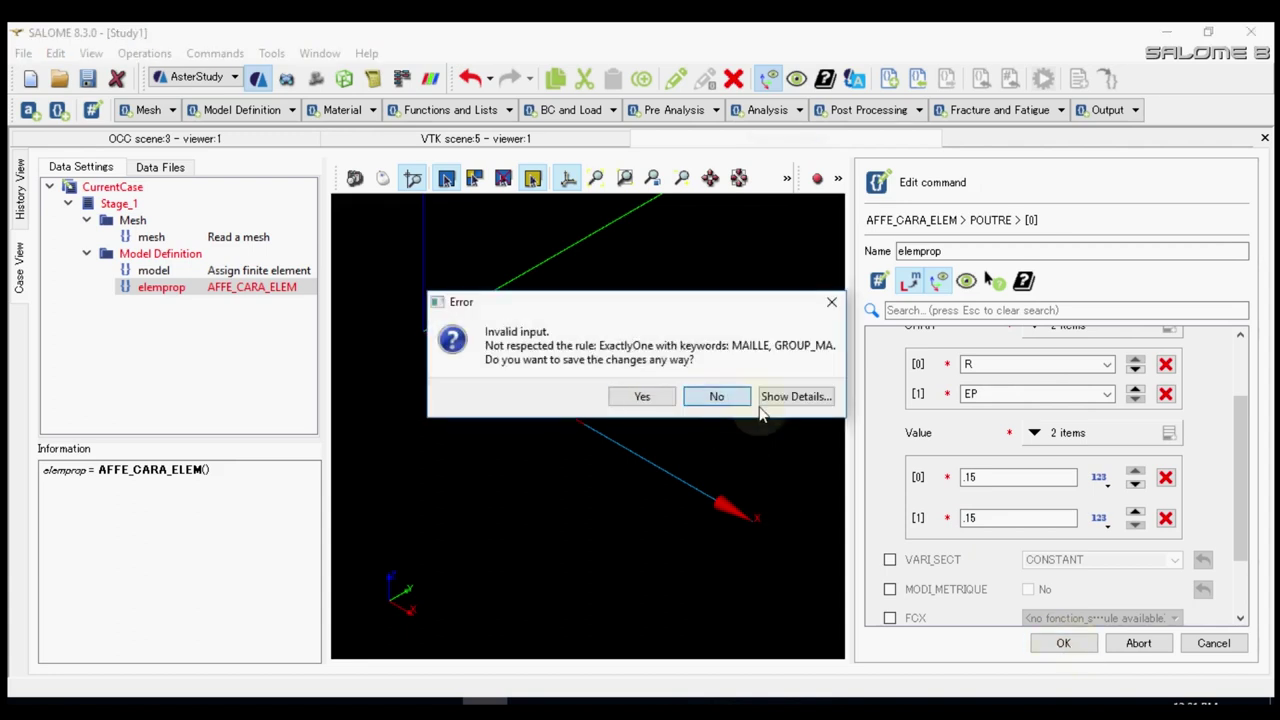
pyautogui.press('Escape')
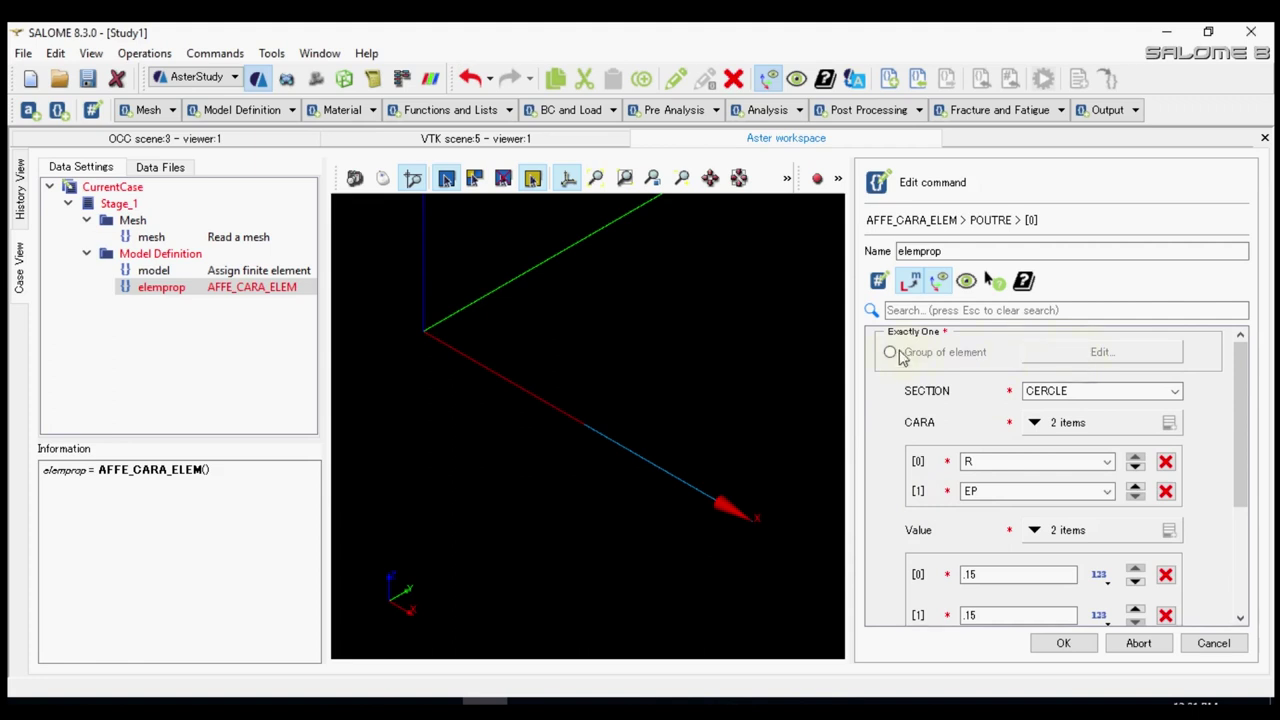
# - Assign the POUTRE item to the element group Group_beam and store the elemprop command
pyautogui.click(891, 353)
pyautogui.click(1100, 352)
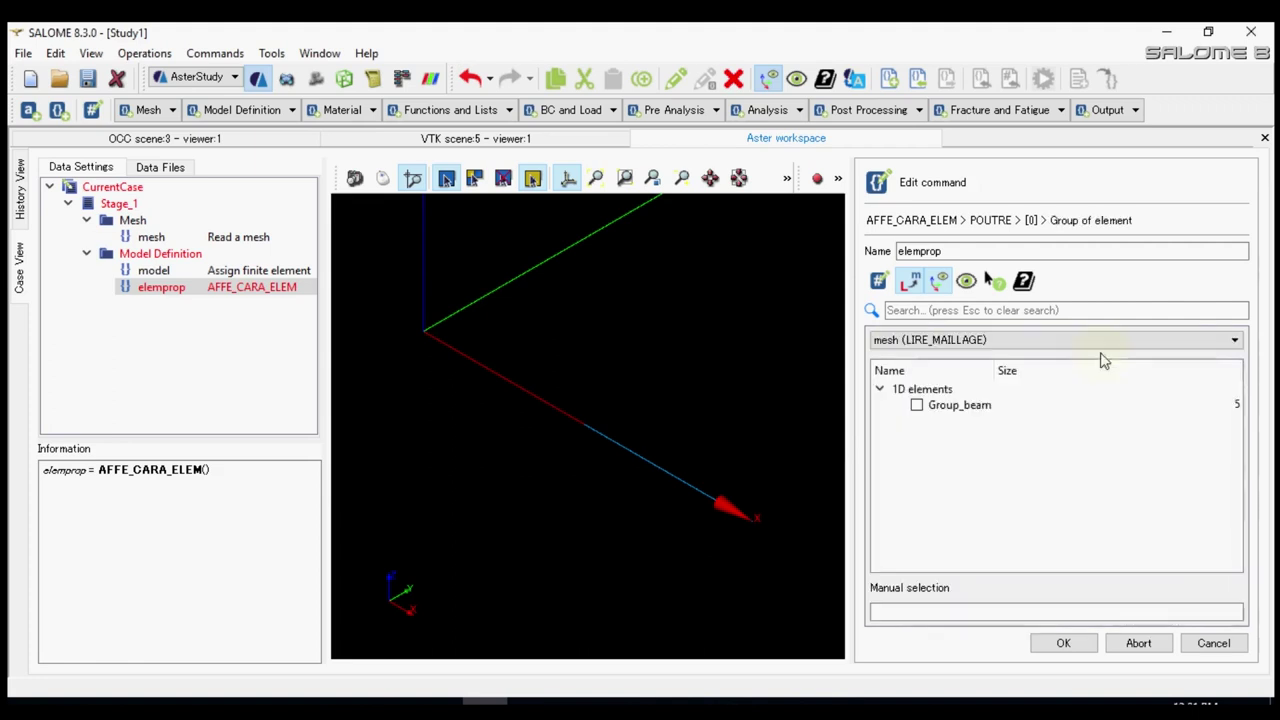
pyautogui.click(917, 405)
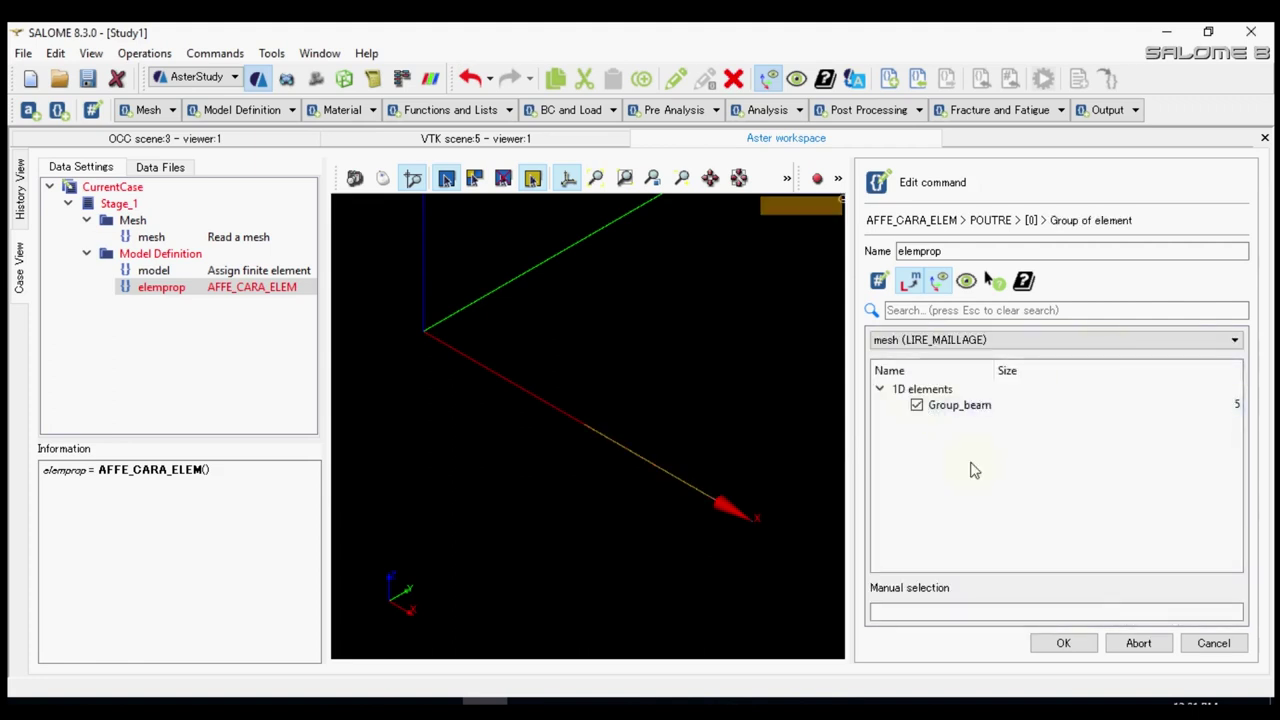
pyautogui.click(1072, 645)
pyautogui.click(1093, 648)
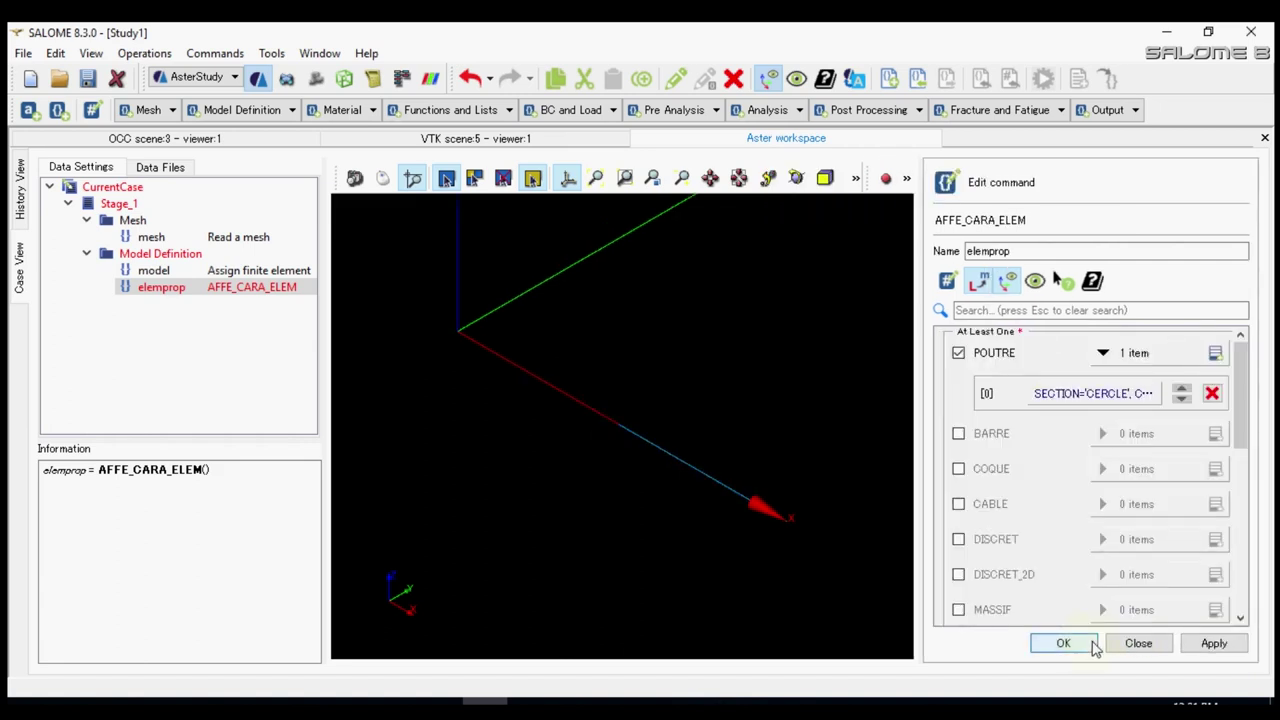
pyautogui.click(1094, 646)
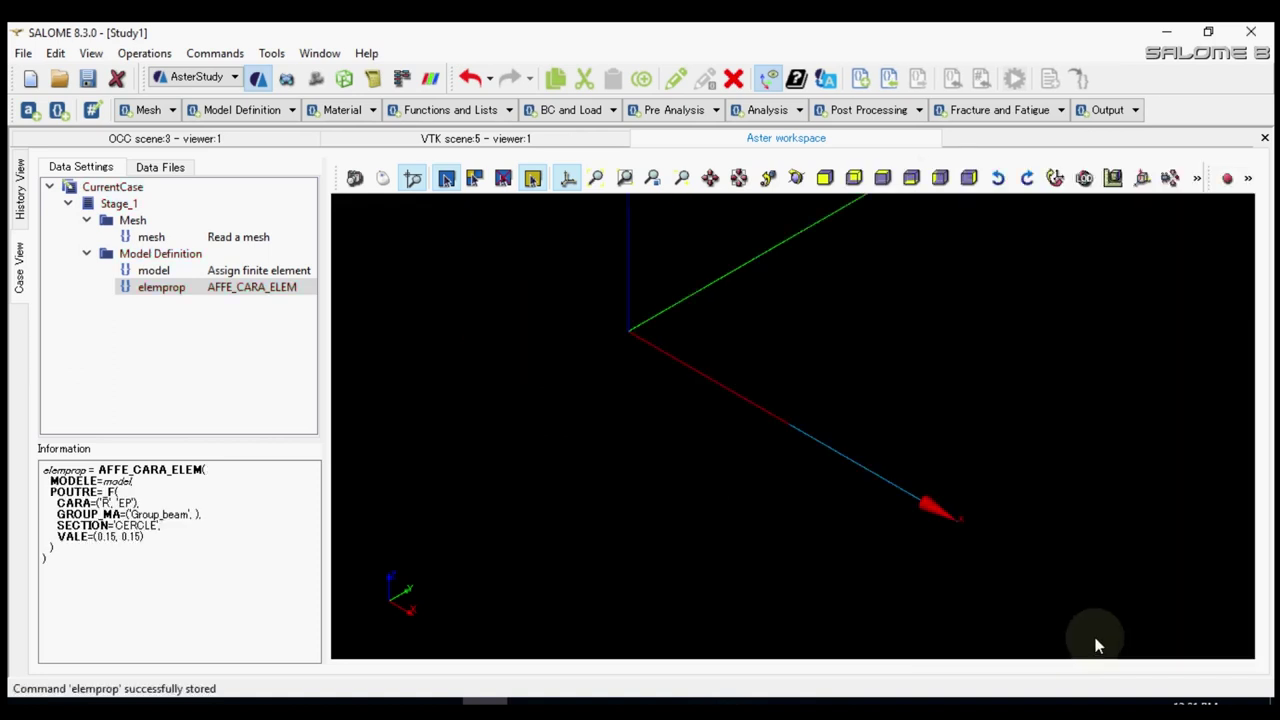
# - Add a Define a material command to the stage and name it steel
pyautogui.click(355, 112)
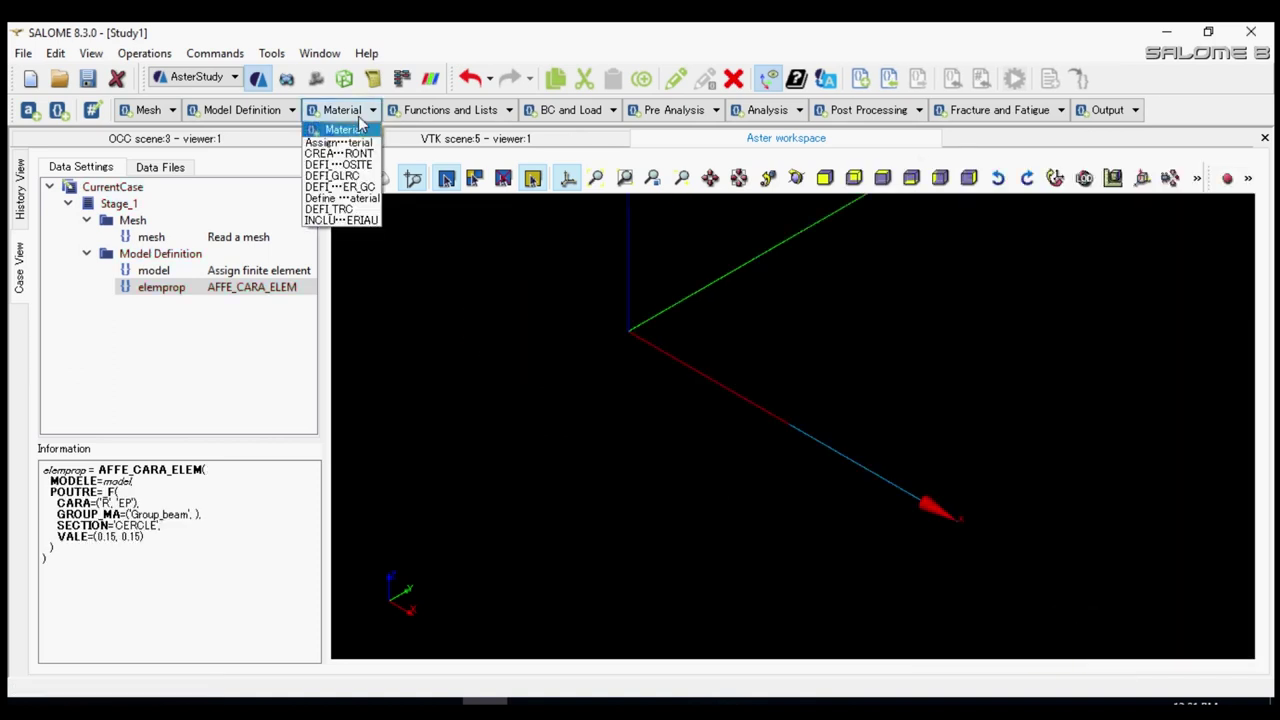
pyautogui.click(351, 200)
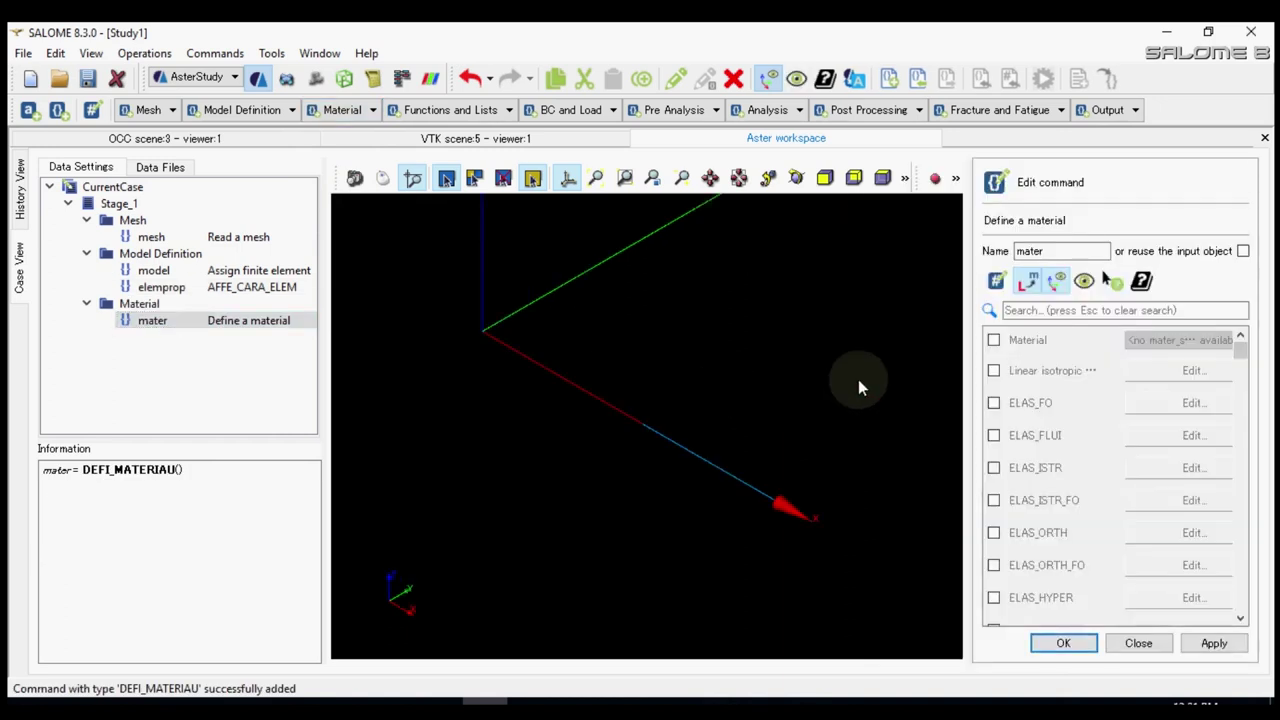
pyautogui.doubleClick(1045, 251)
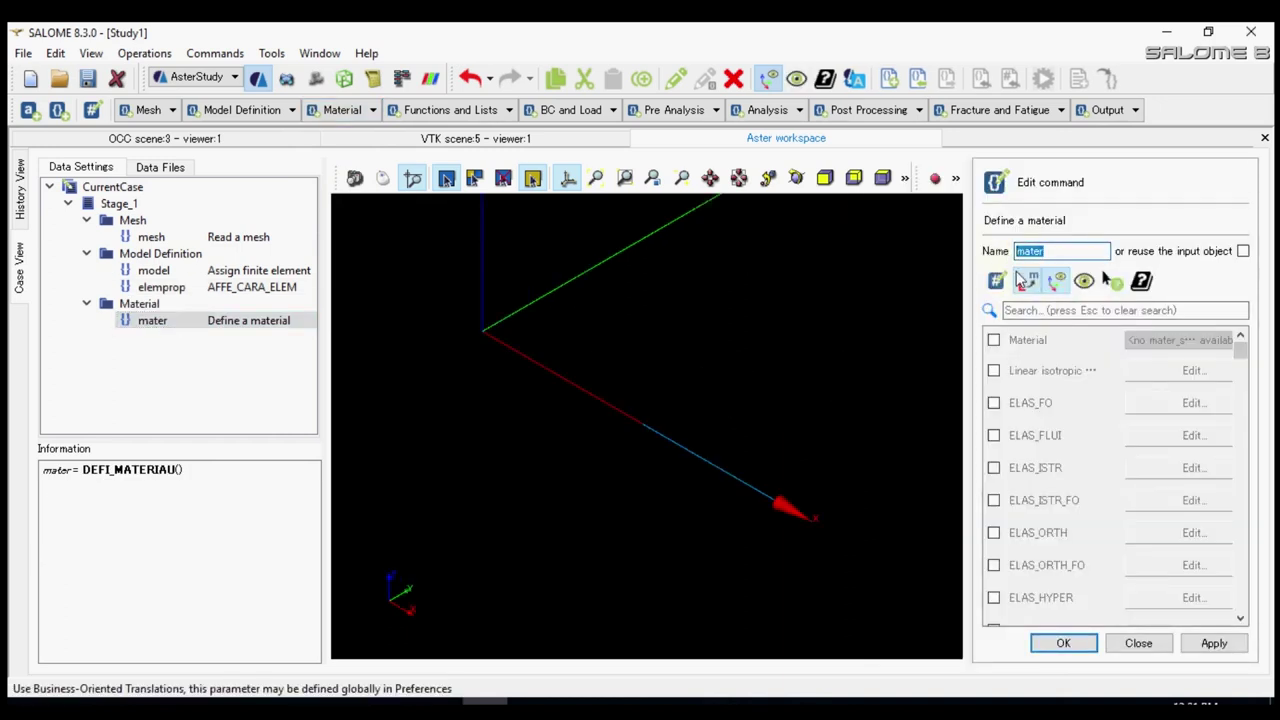
pyautogui.write('steel')
# - Define the steel's linear isotropic elasticity with Young's modulus 2e11 and Poisson's ratio 0.3, and store the material command
pyautogui.click(1040, 344)
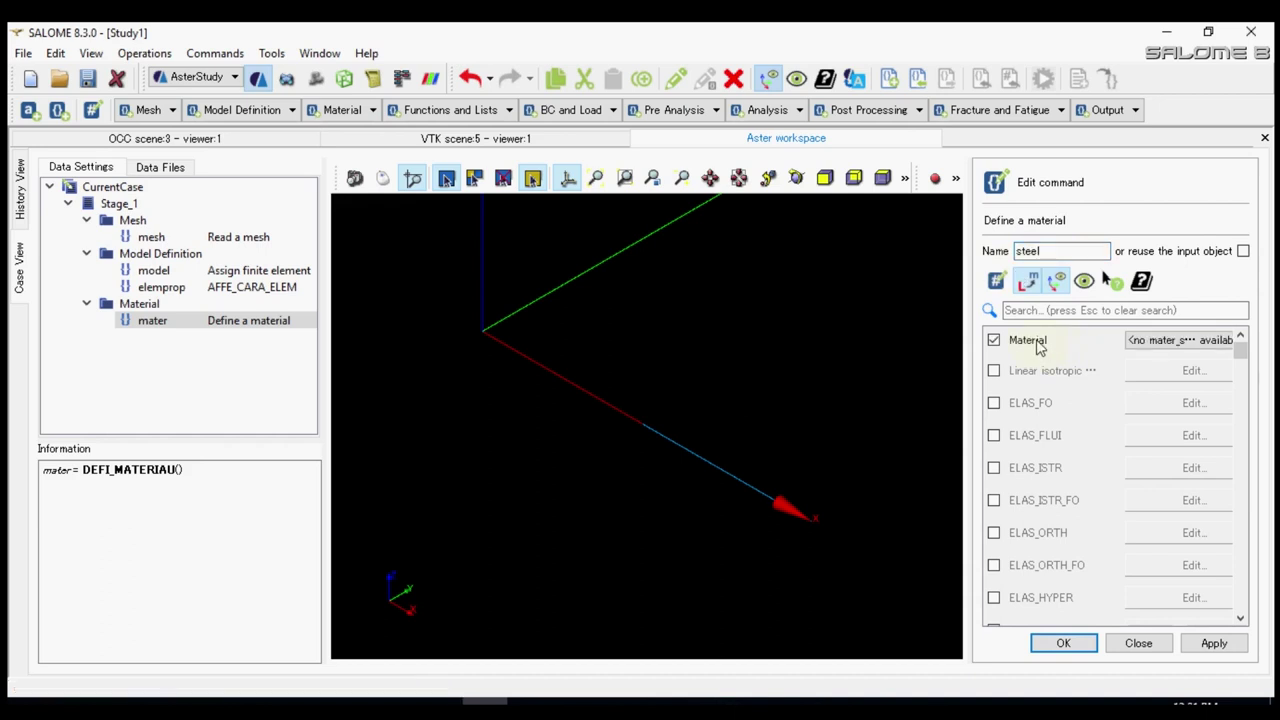
pyautogui.click(1032, 372)
pyautogui.click(1200, 371)
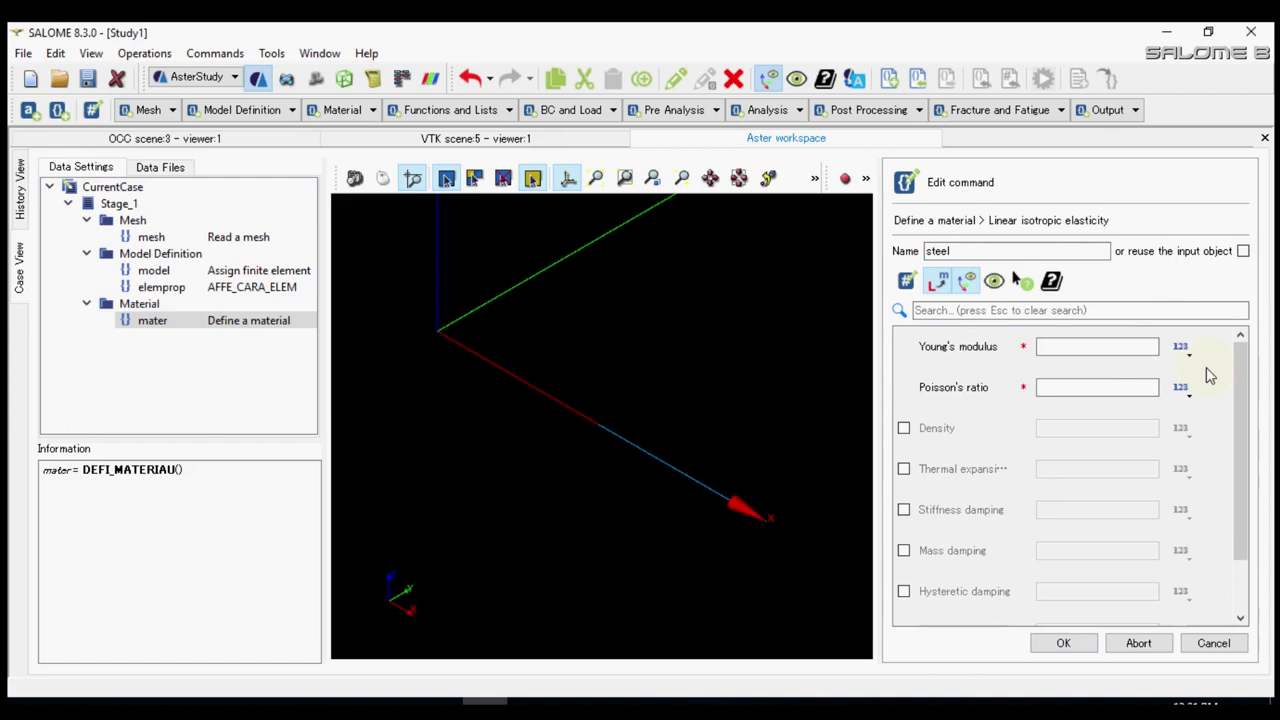
pyautogui.click(1102, 350)
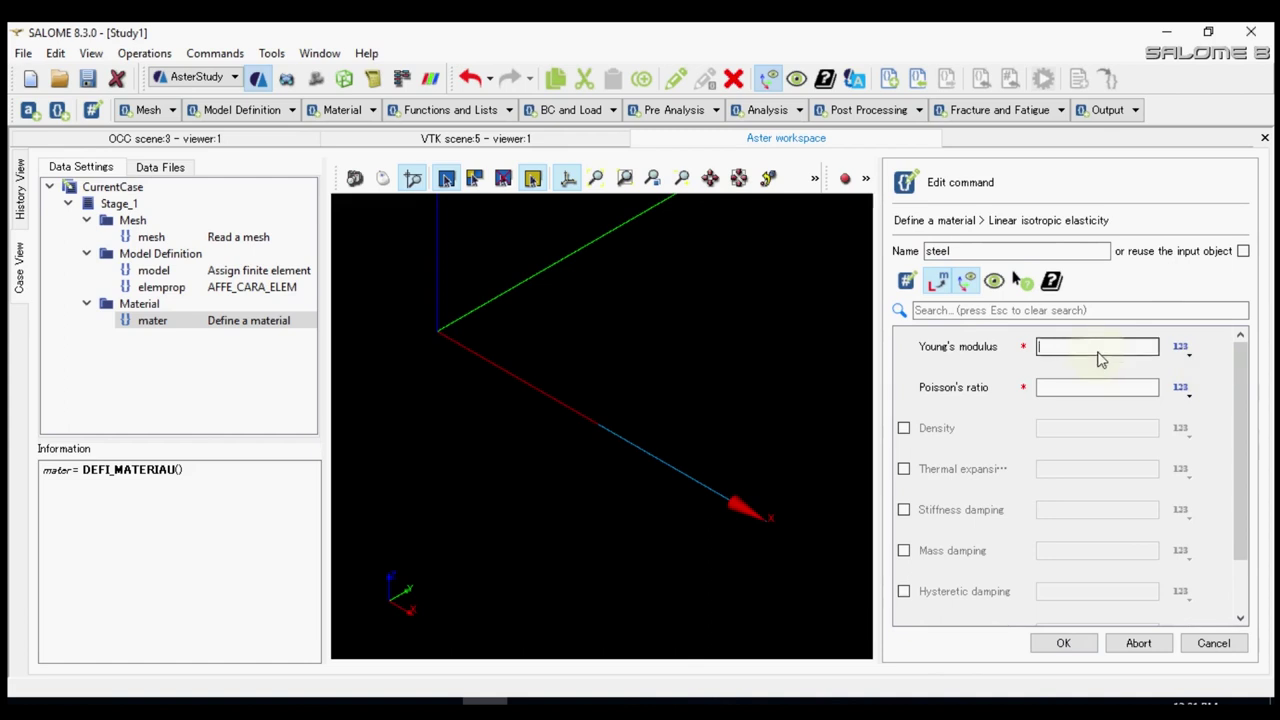
pyautogui.write('11')
pyautogui.click(1050, 394)
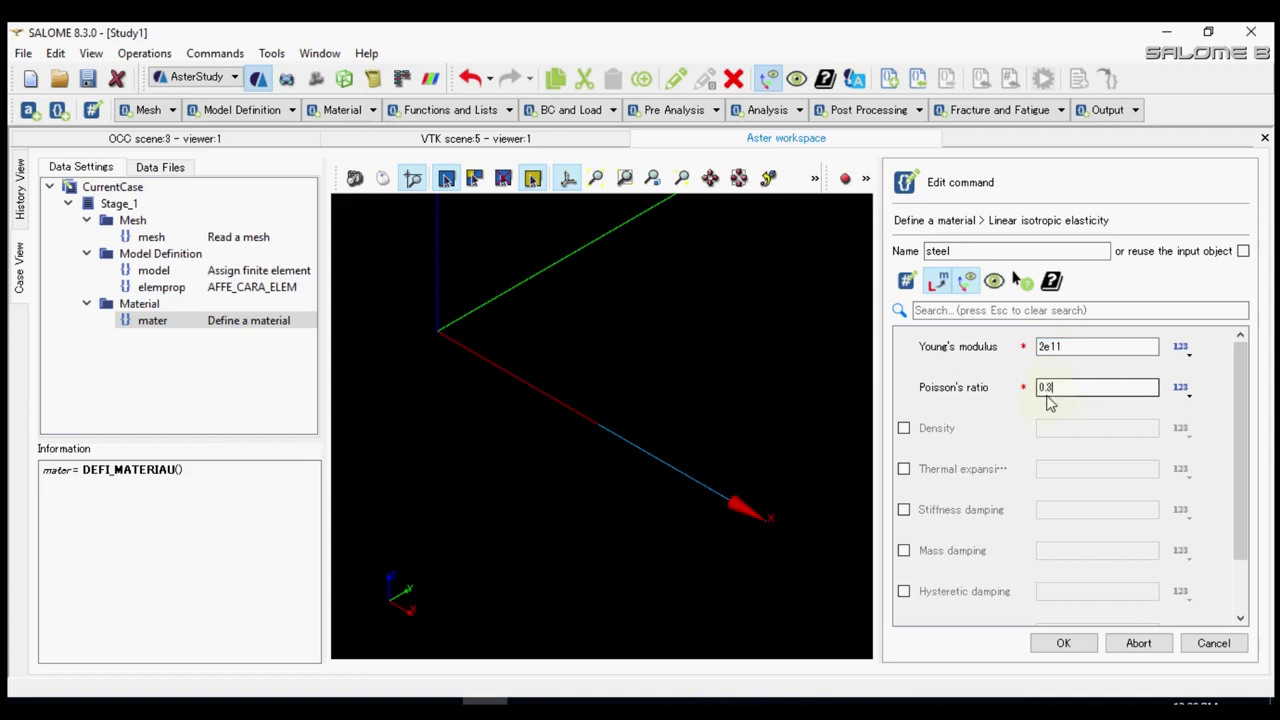
pyautogui.click(1061, 644)
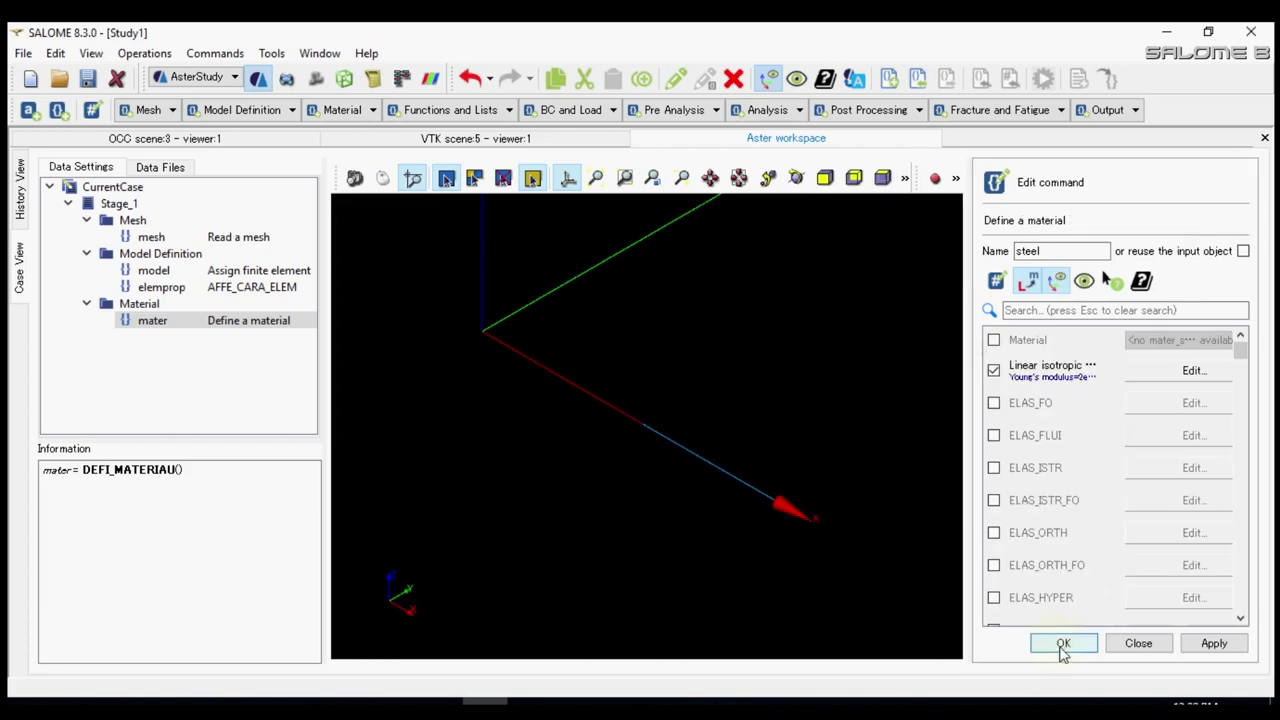
pyautogui.click(1063, 645)
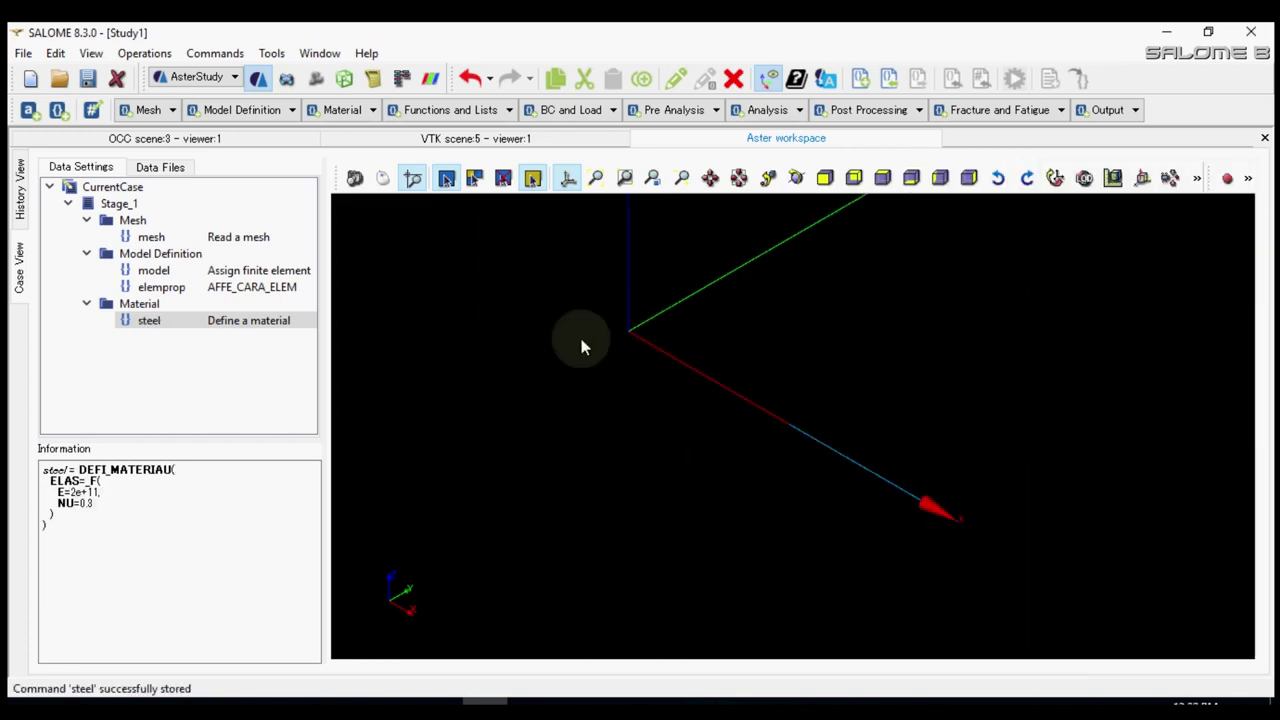
# - Add an Assign a material command based on the model, with one material assignment item
pyautogui.click(352, 113)
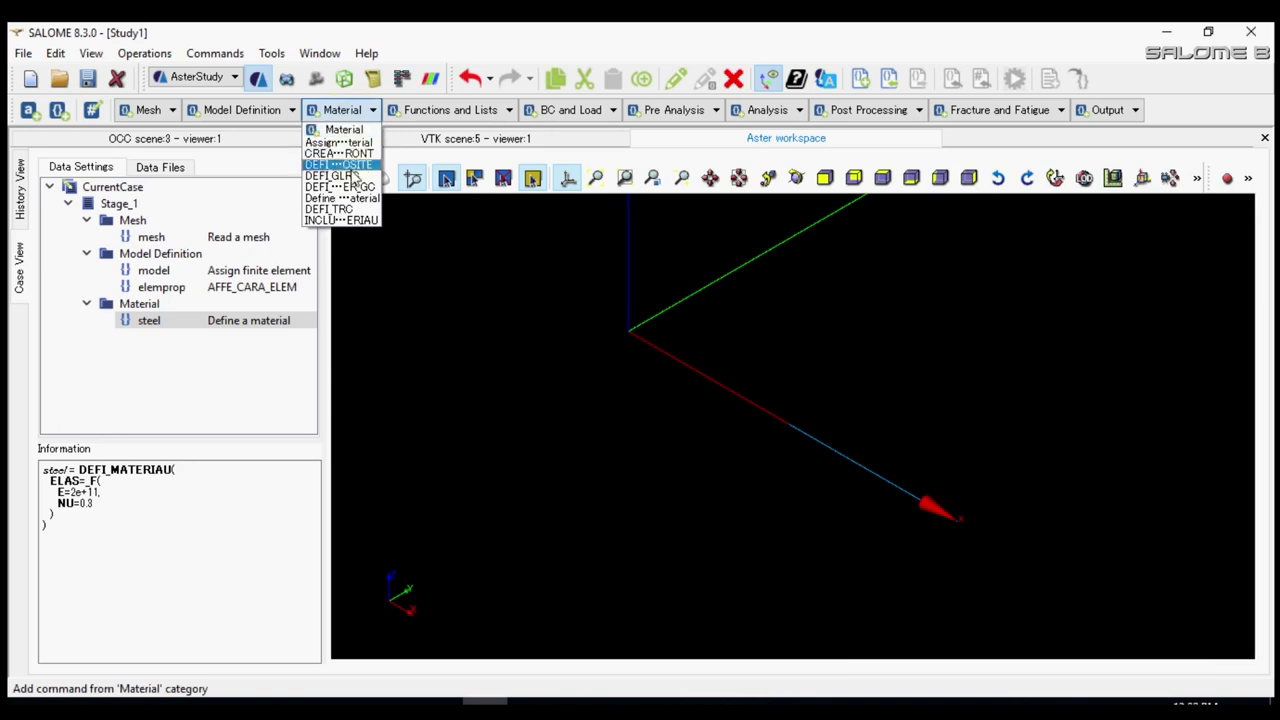
pyautogui.click(338, 142)
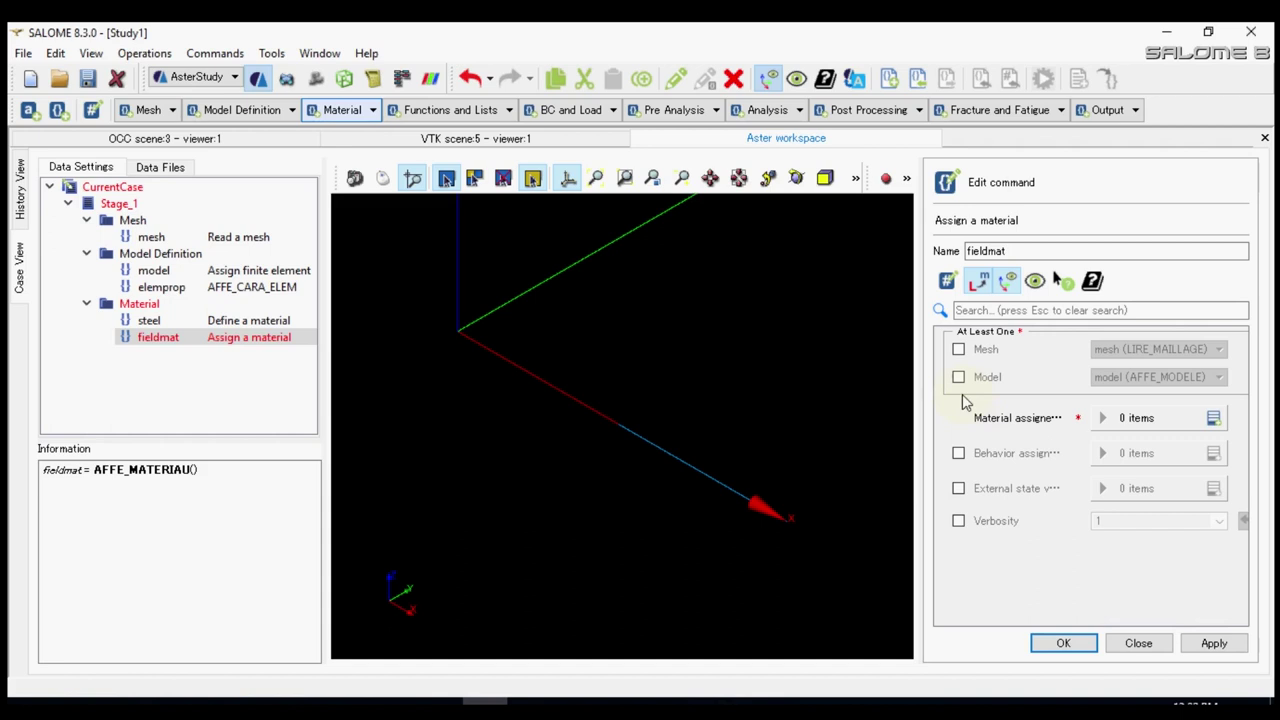
pyautogui.click(958, 377)
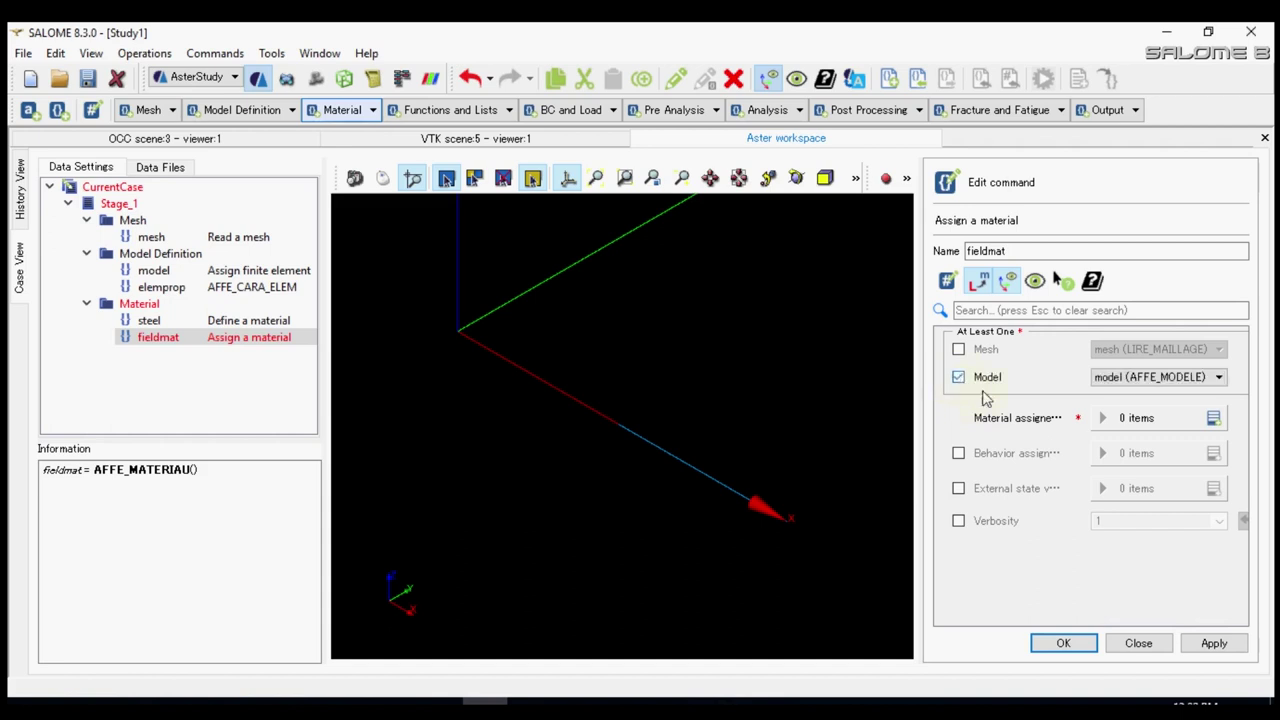
pyautogui.click(1213, 419)
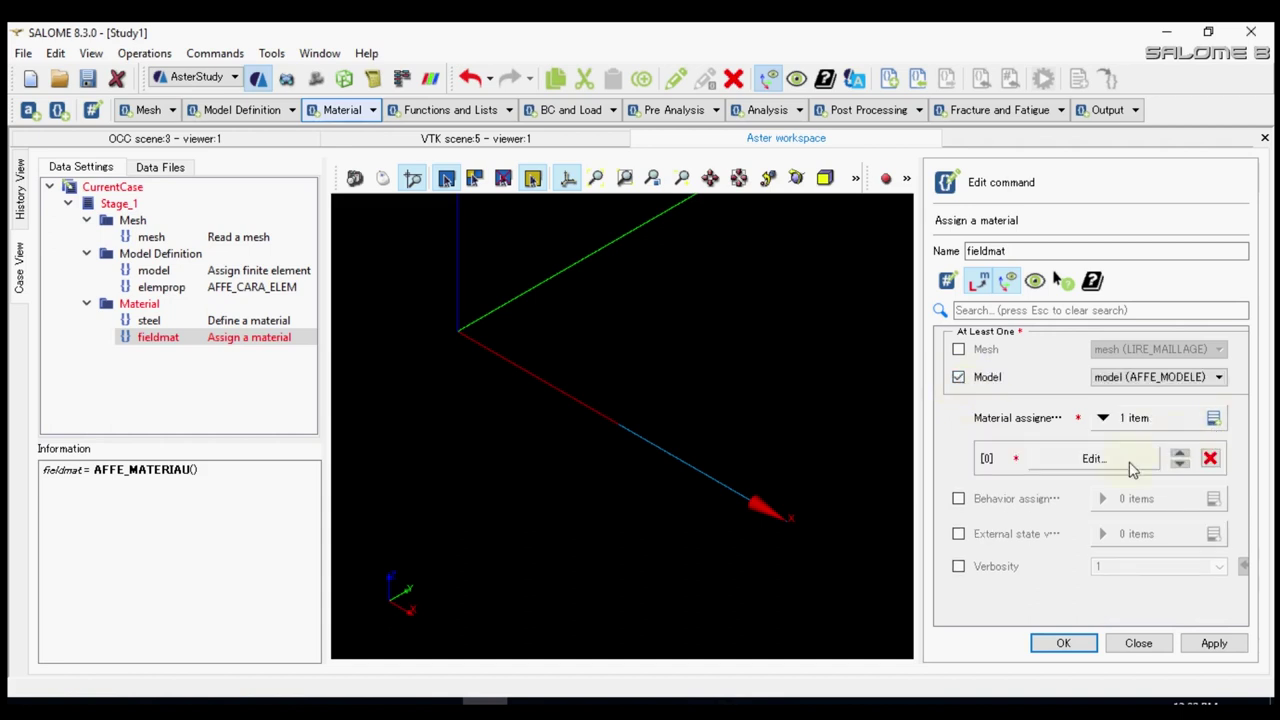
# - Assign the steel material to the element group Group_beam and store the fieldmat command
pyautogui.click(1131, 466)
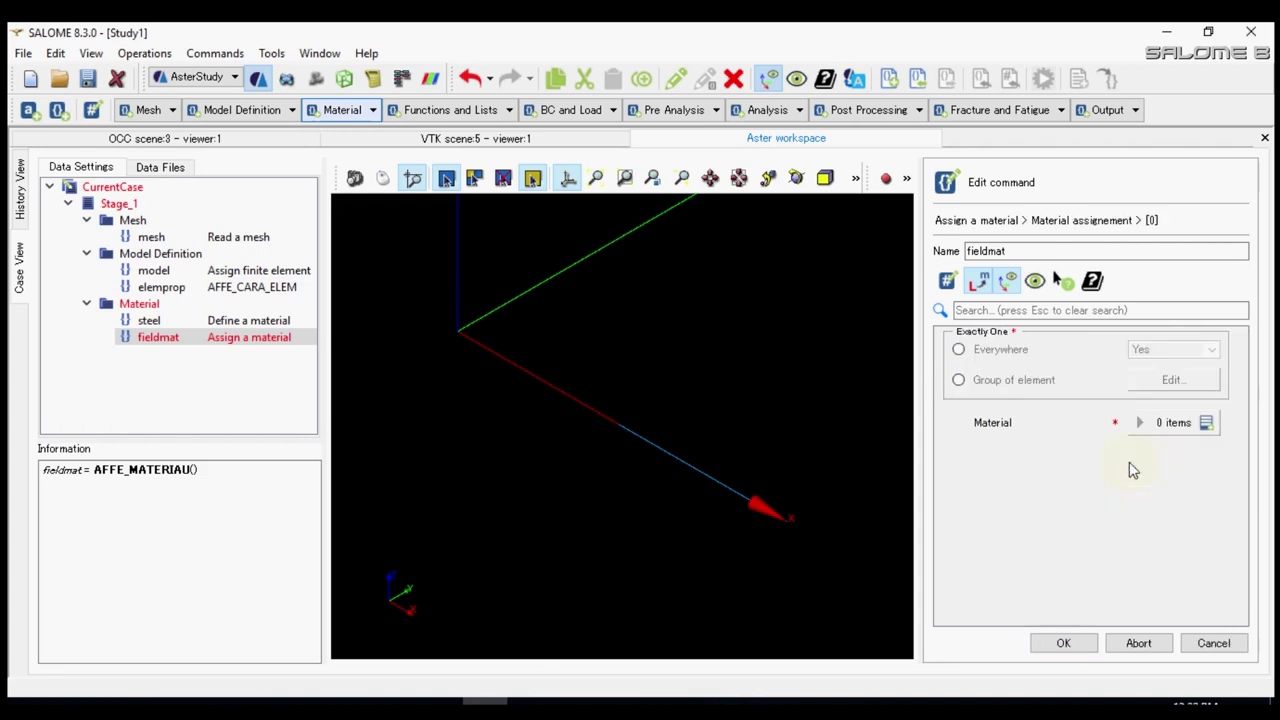
pyautogui.click(1014, 382)
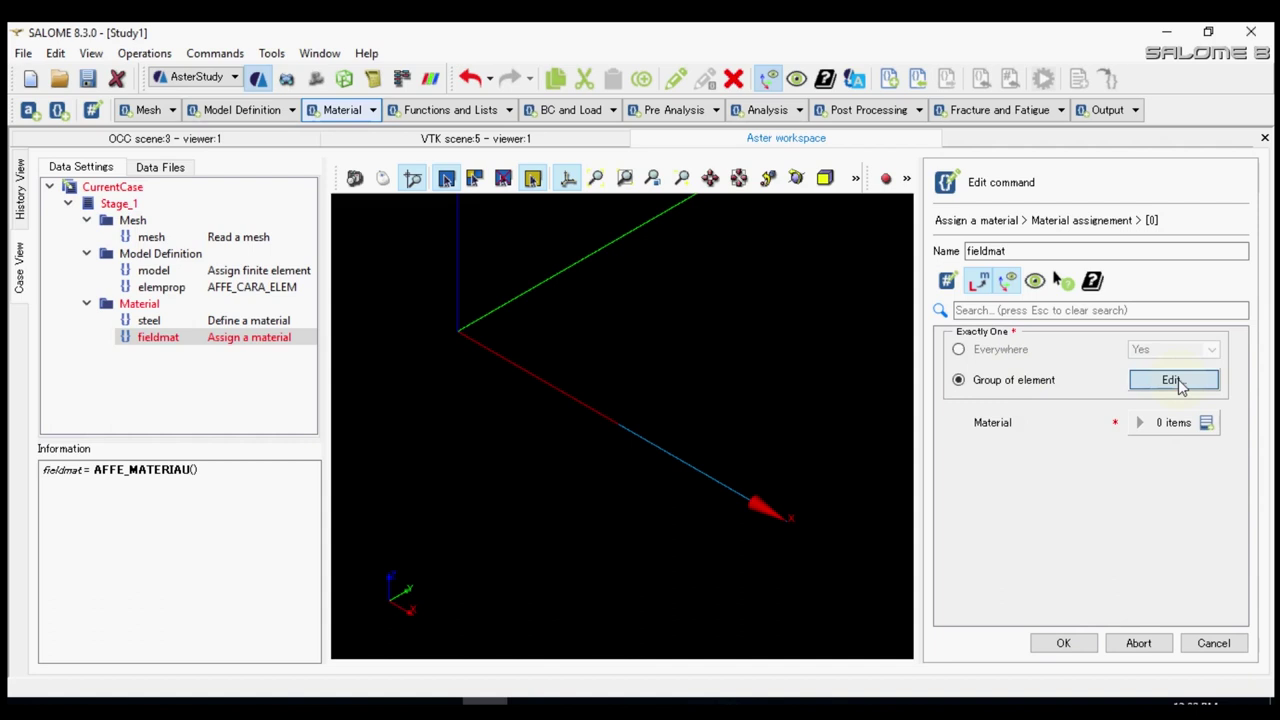
pyautogui.click(1176, 383)
pyautogui.click(985, 405)
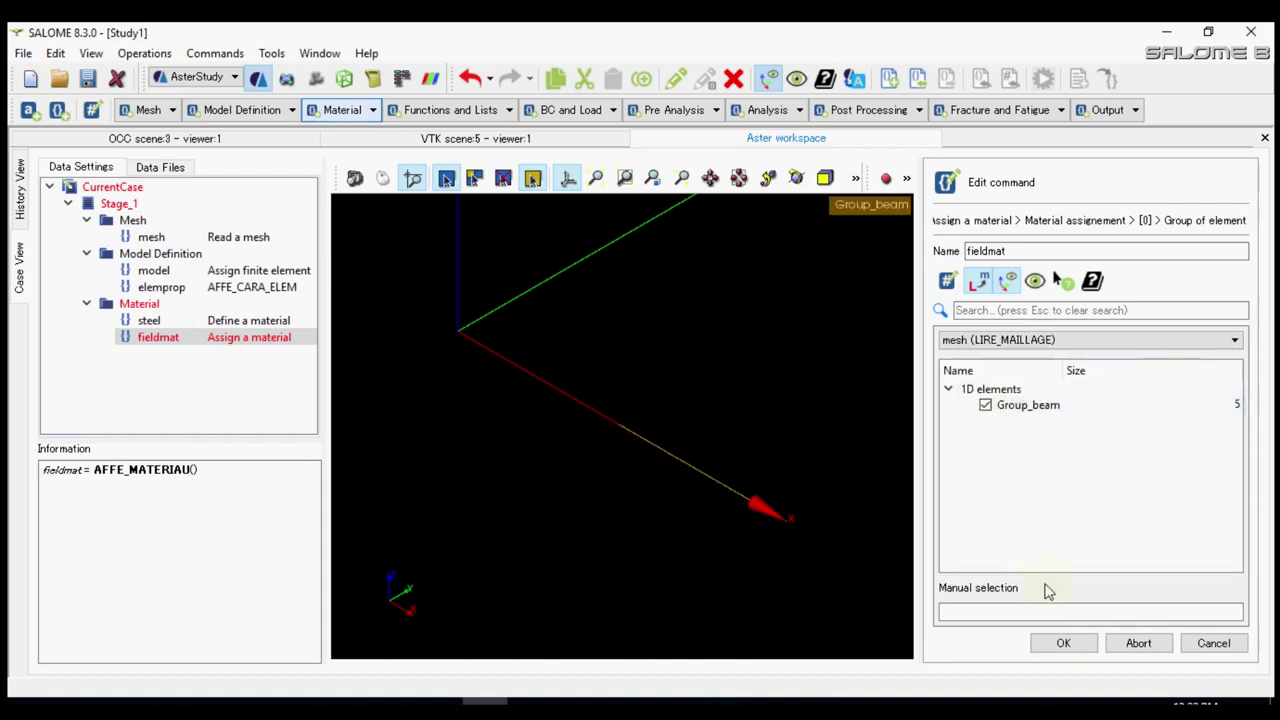
pyautogui.click(1090, 648)
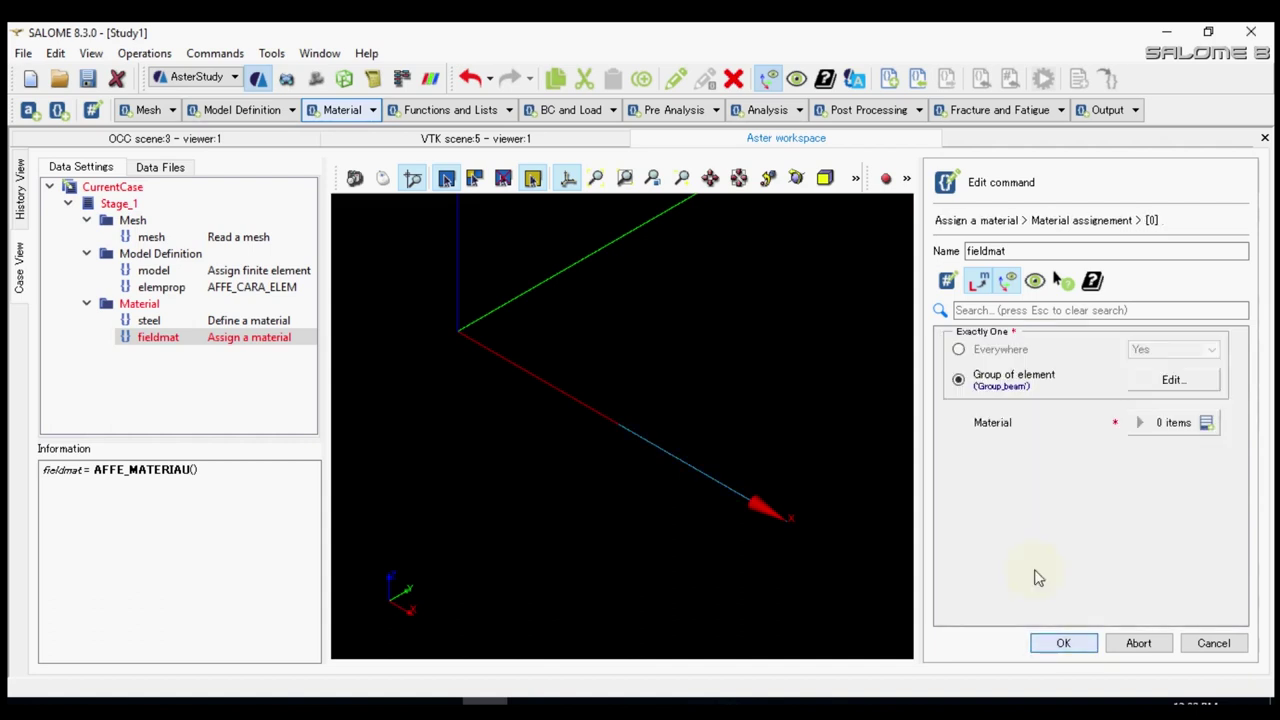
pyautogui.click(1219, 424)
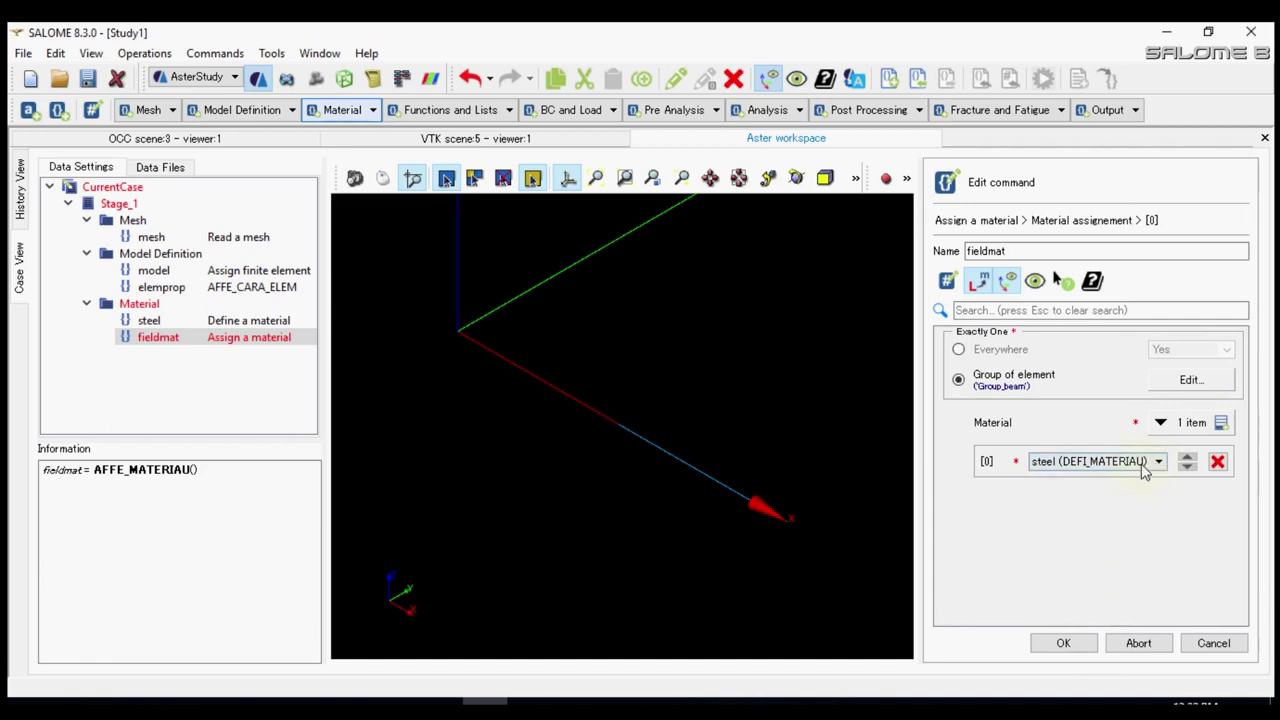
pyautogui.click(1063, 643)
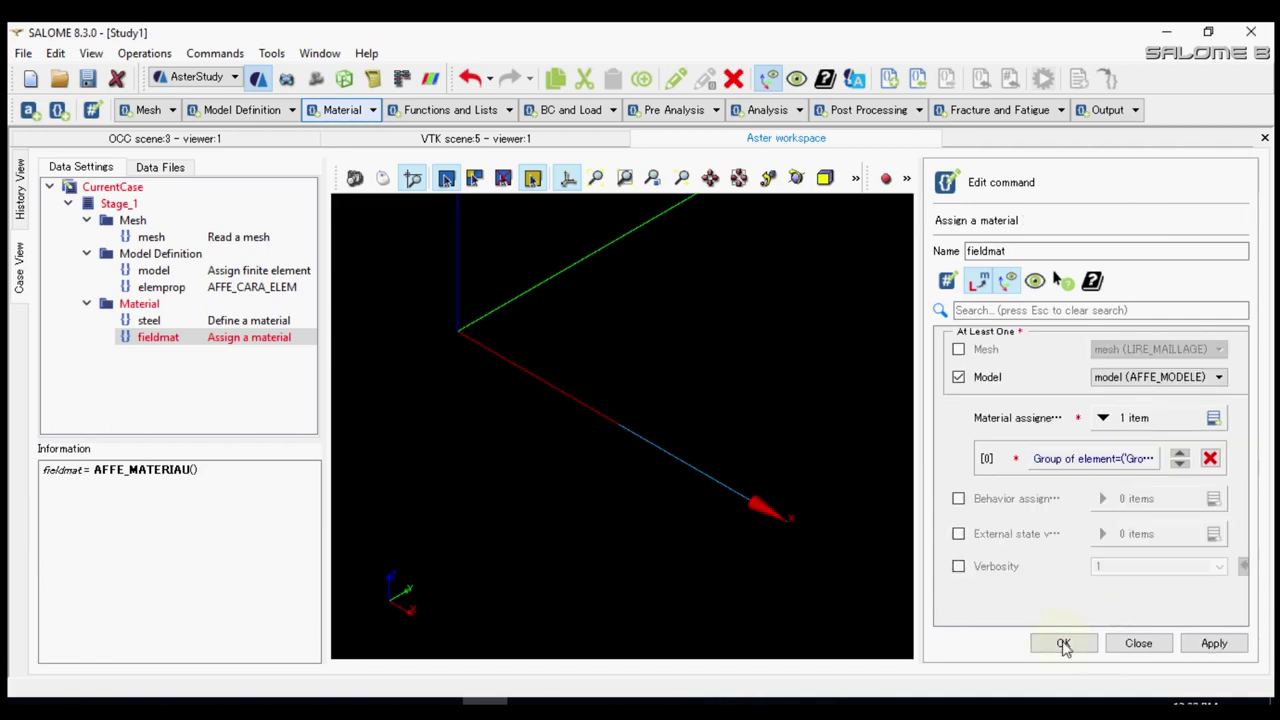
pyautogui.click(1063, 643)
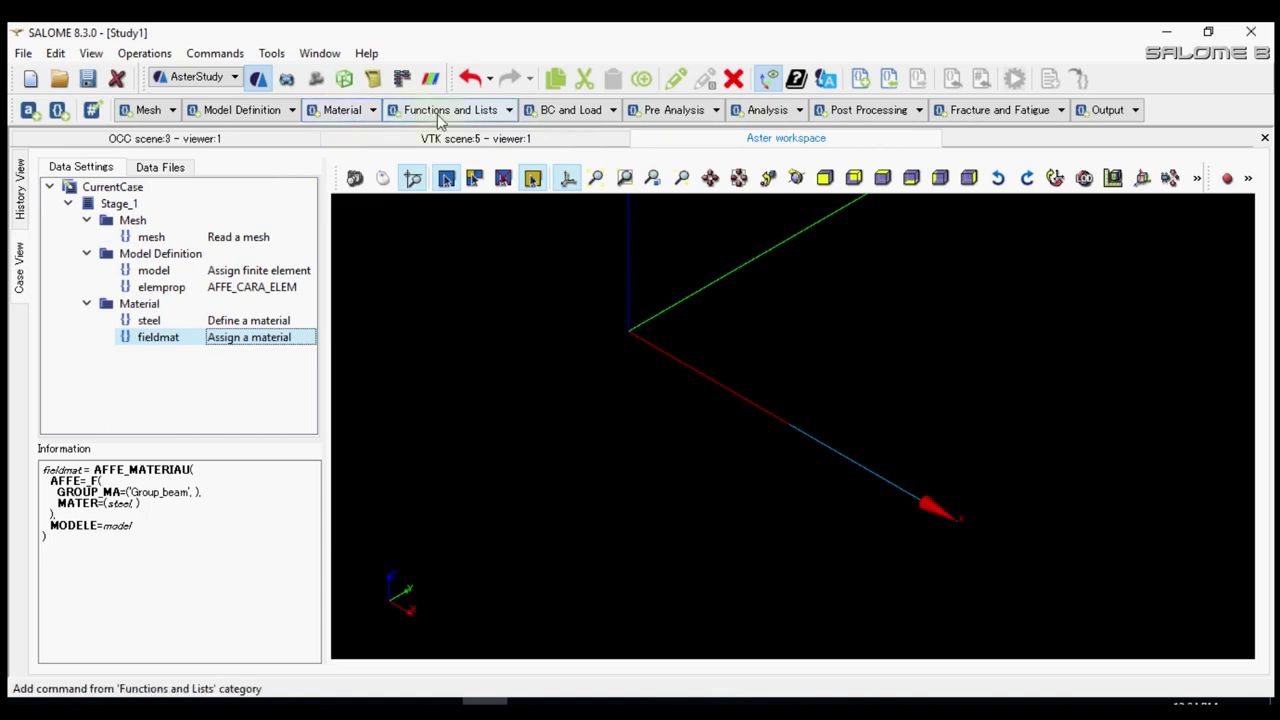
# - Add an Assign mechanical load command to the stage and enable Enforce DOF with one item
pyautogui.click(566, 115)
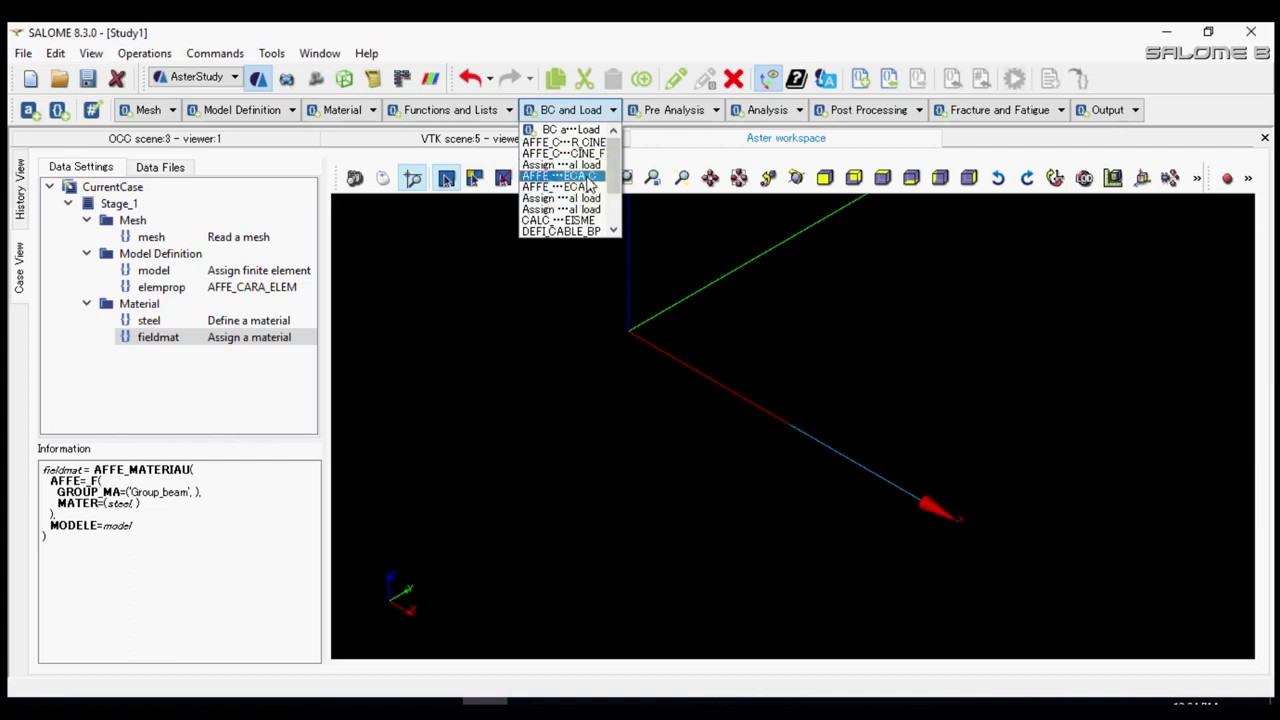
pyautogui.click(583, 174)
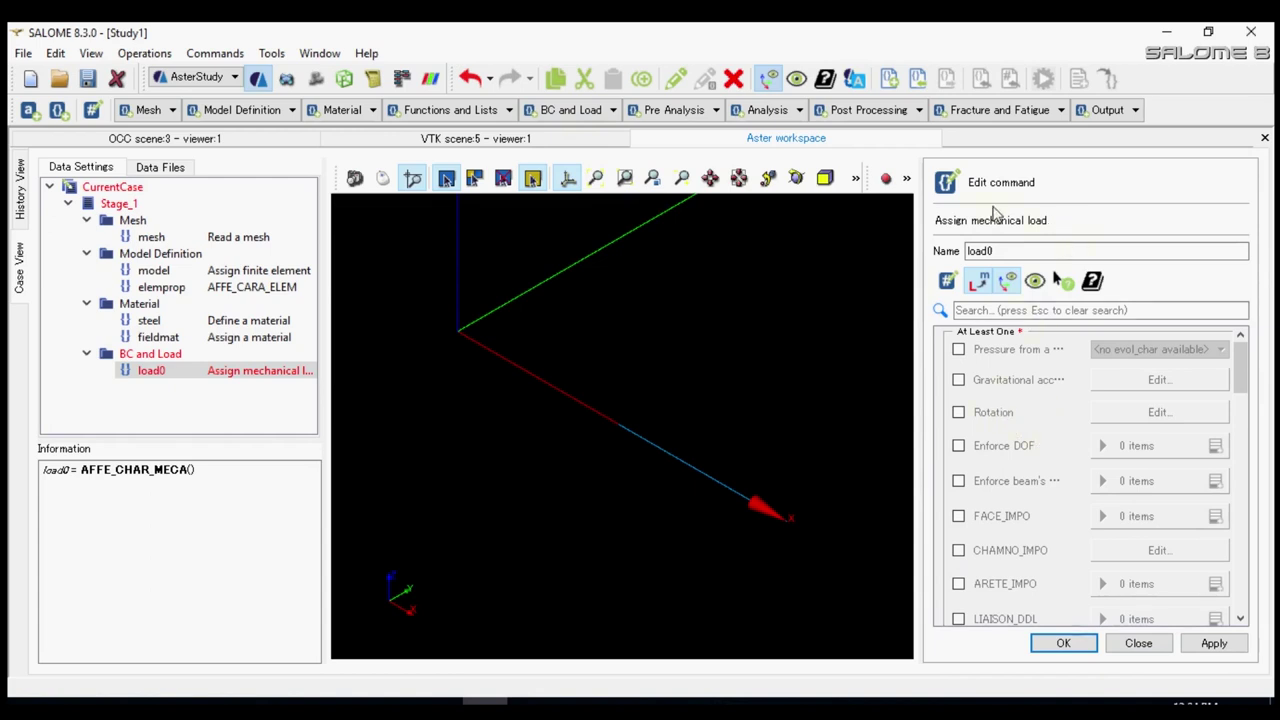
pyautogui.click(958, 447)
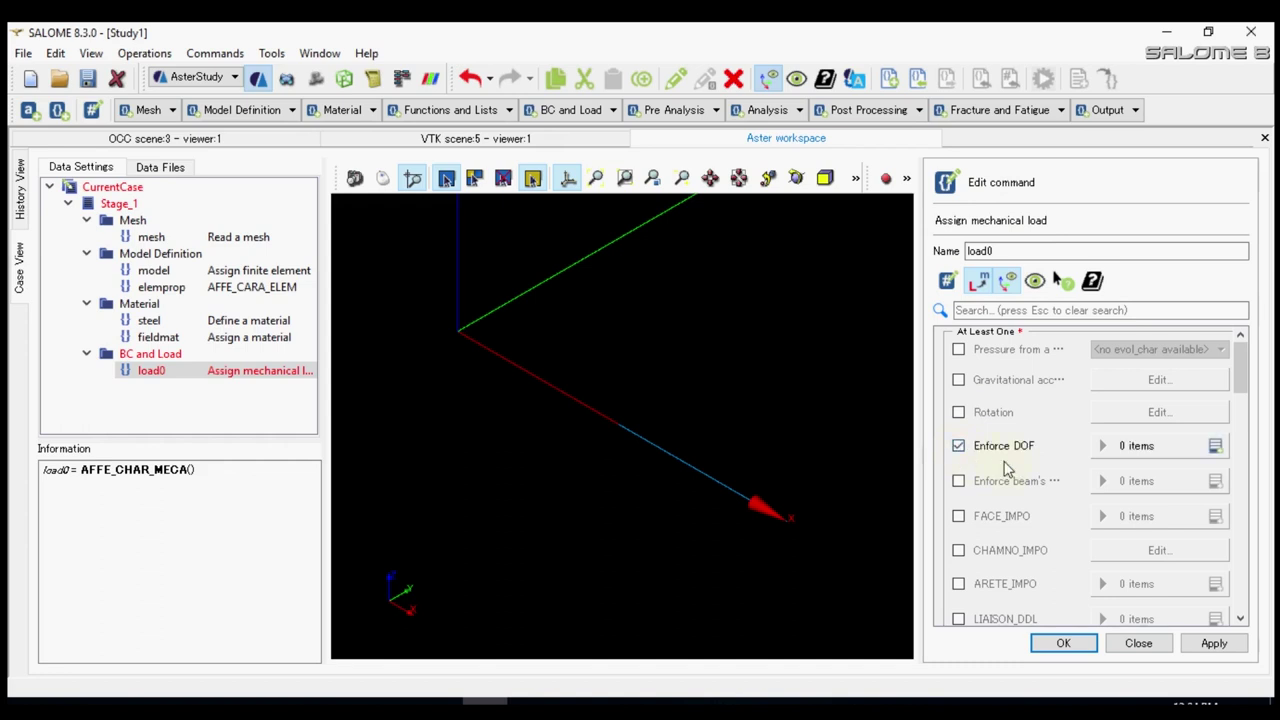
pyautogui.click(1215, 448)
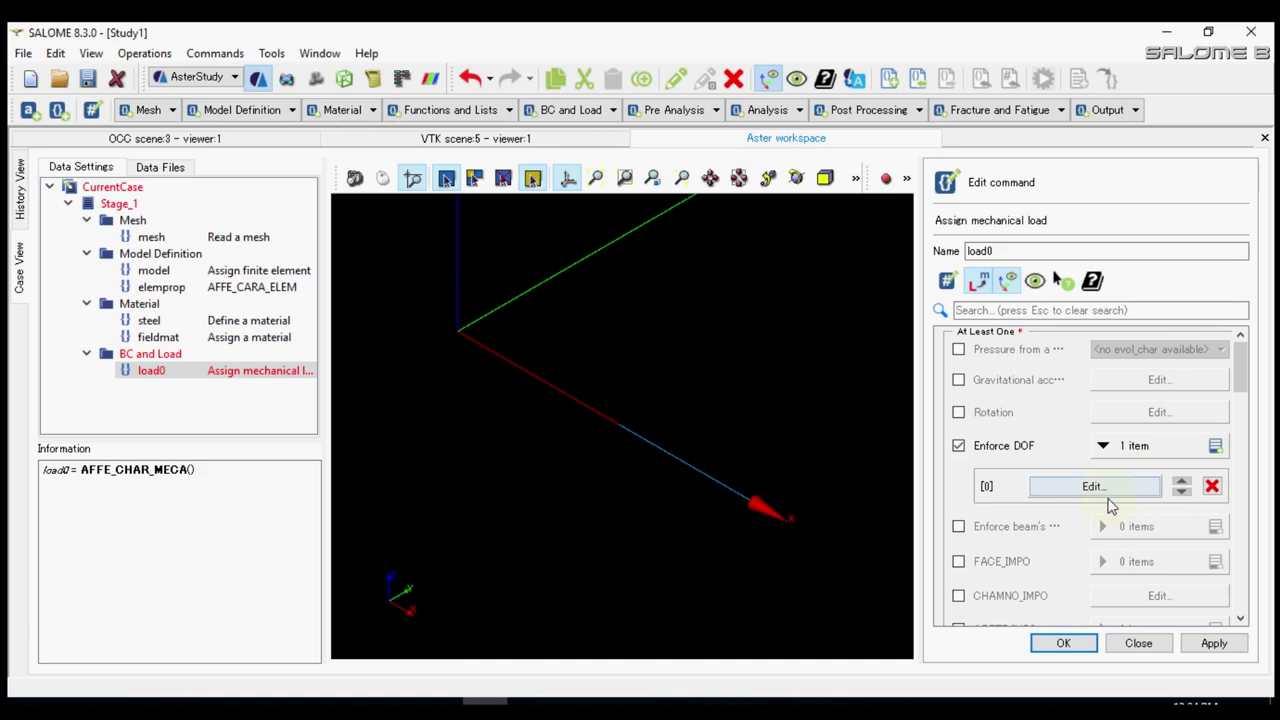
# - Constrain the node group Group_supportNode with LIAISON set to ENCASTRE and store the load command
pyautogui.click(1107, 494)
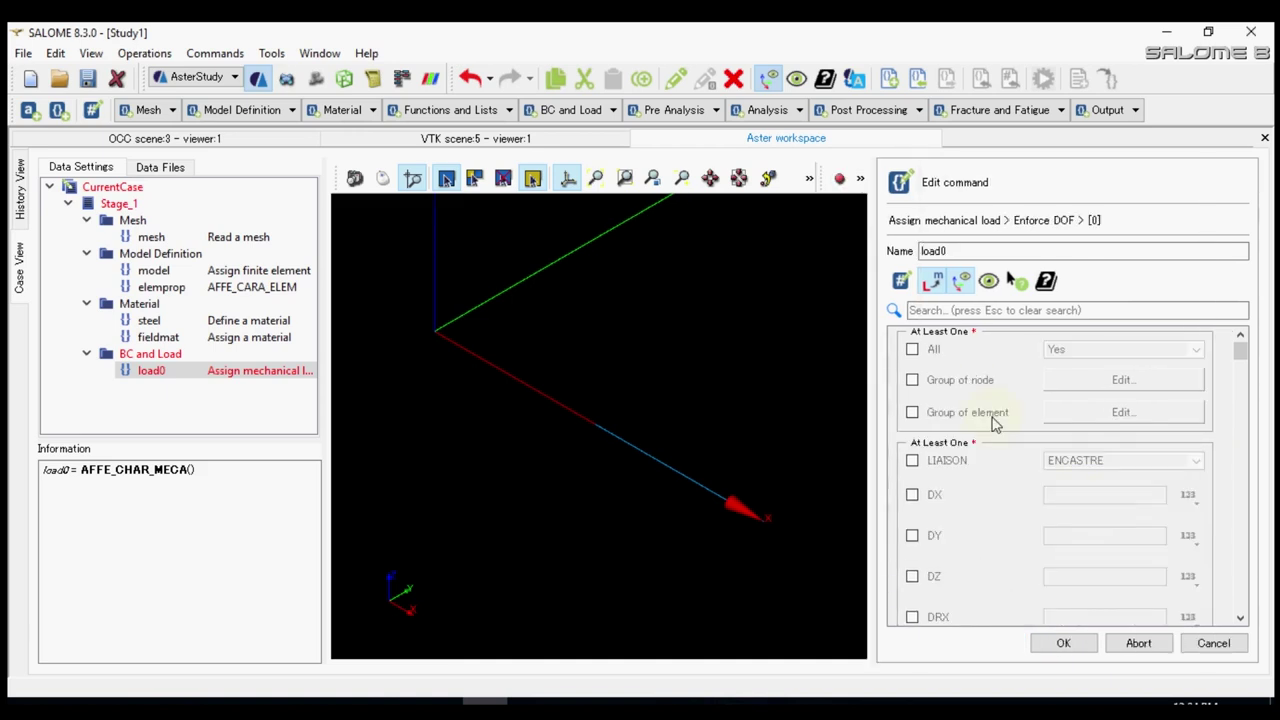
pyautogui.click(973, 386)
pyautogui.click(1087, 390)
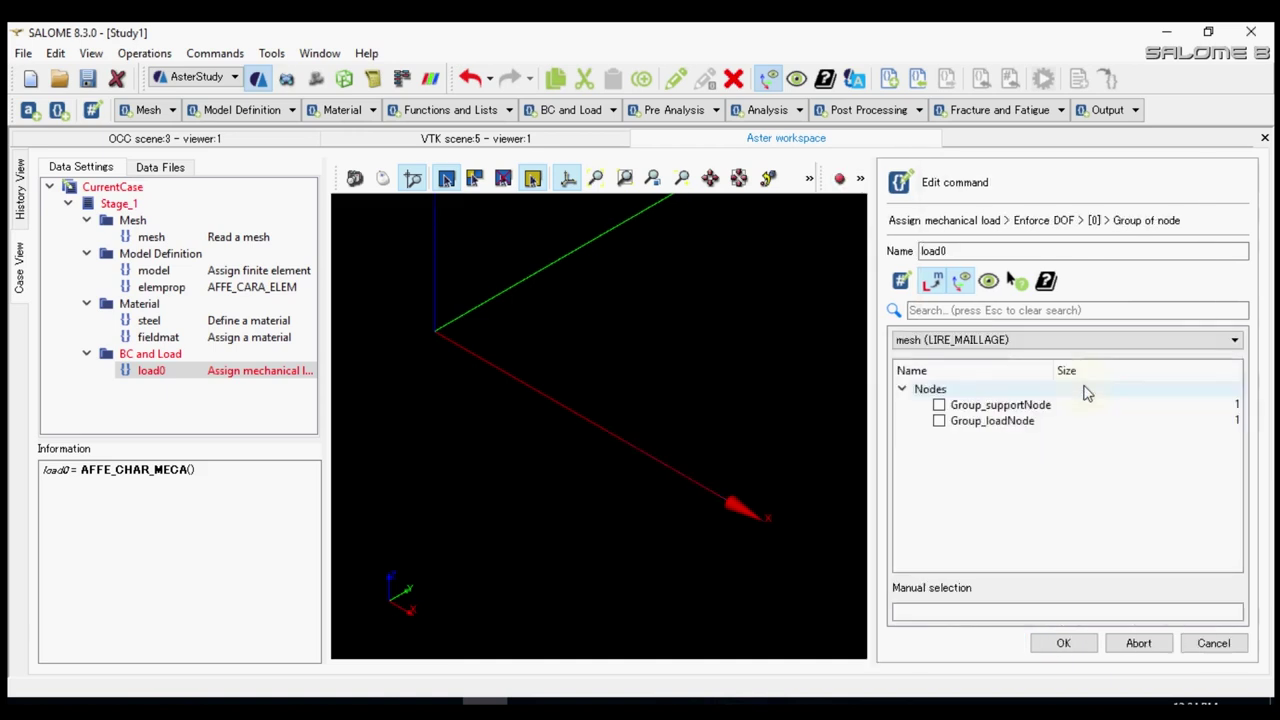
pyautogui.click(939, 405)
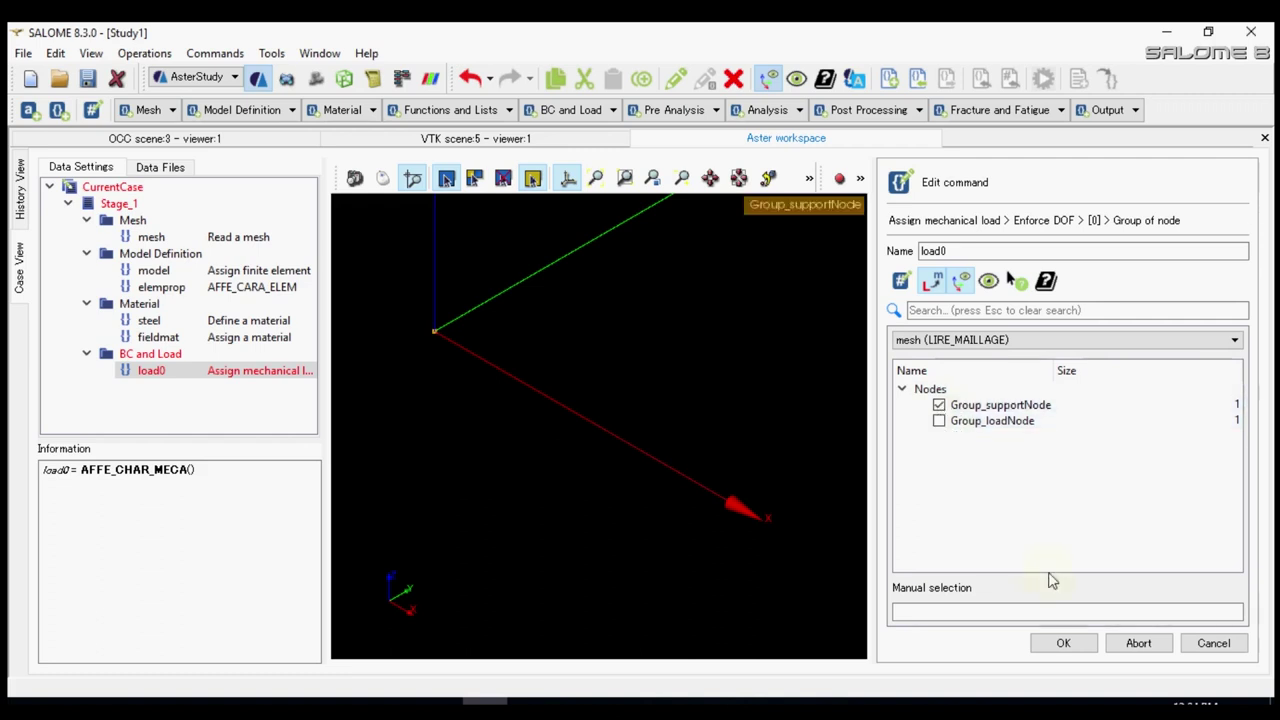
pyautogui.click(1056, 636)
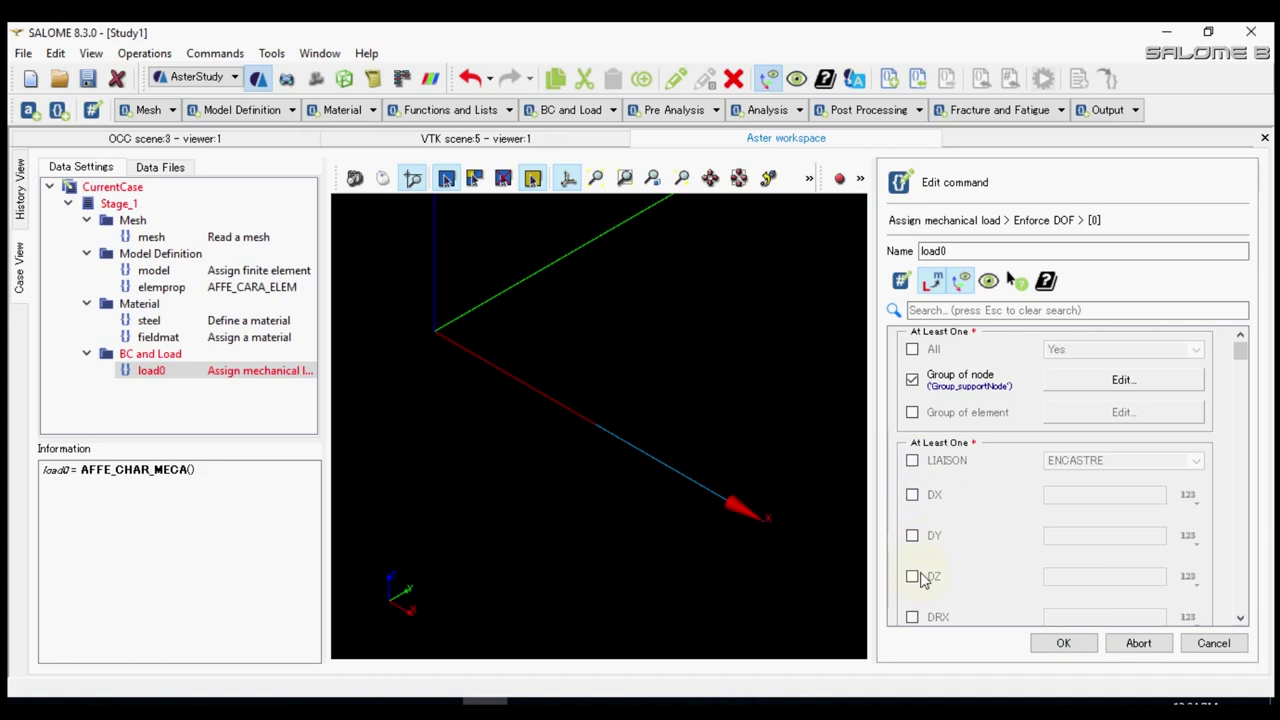
pyautogui.click(912, 461)
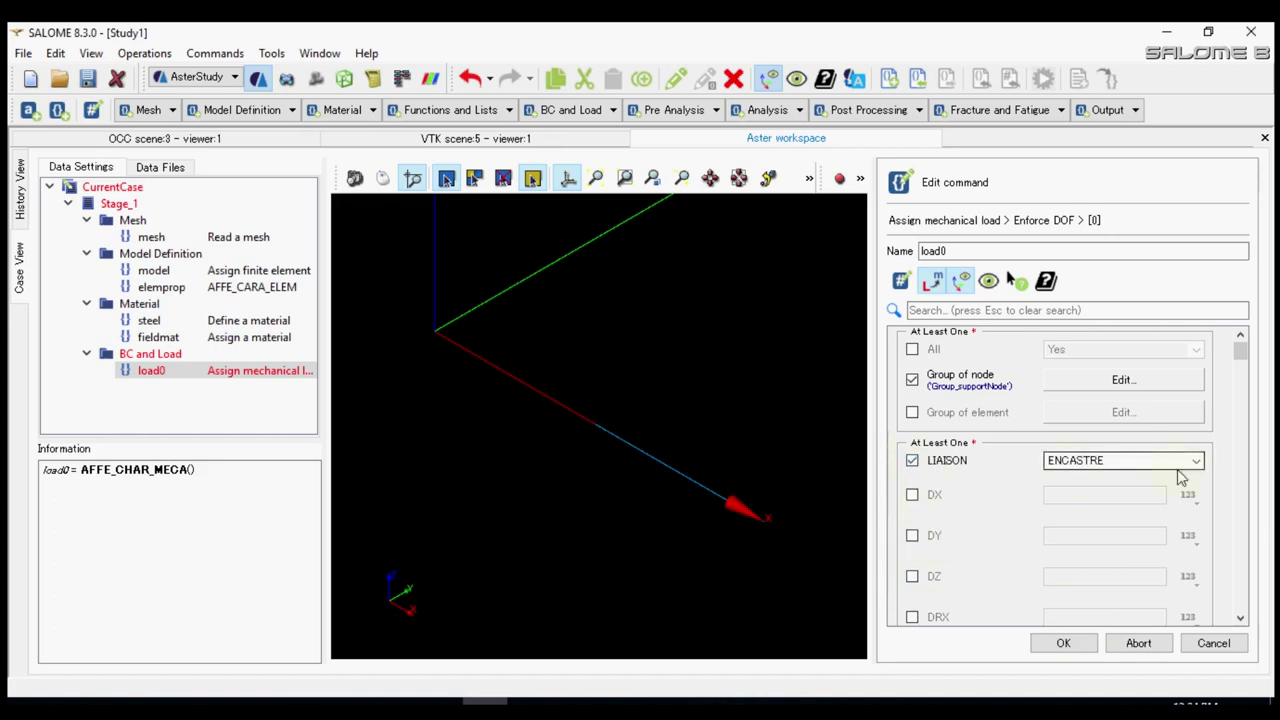
pyautogui.click(1078, 648)
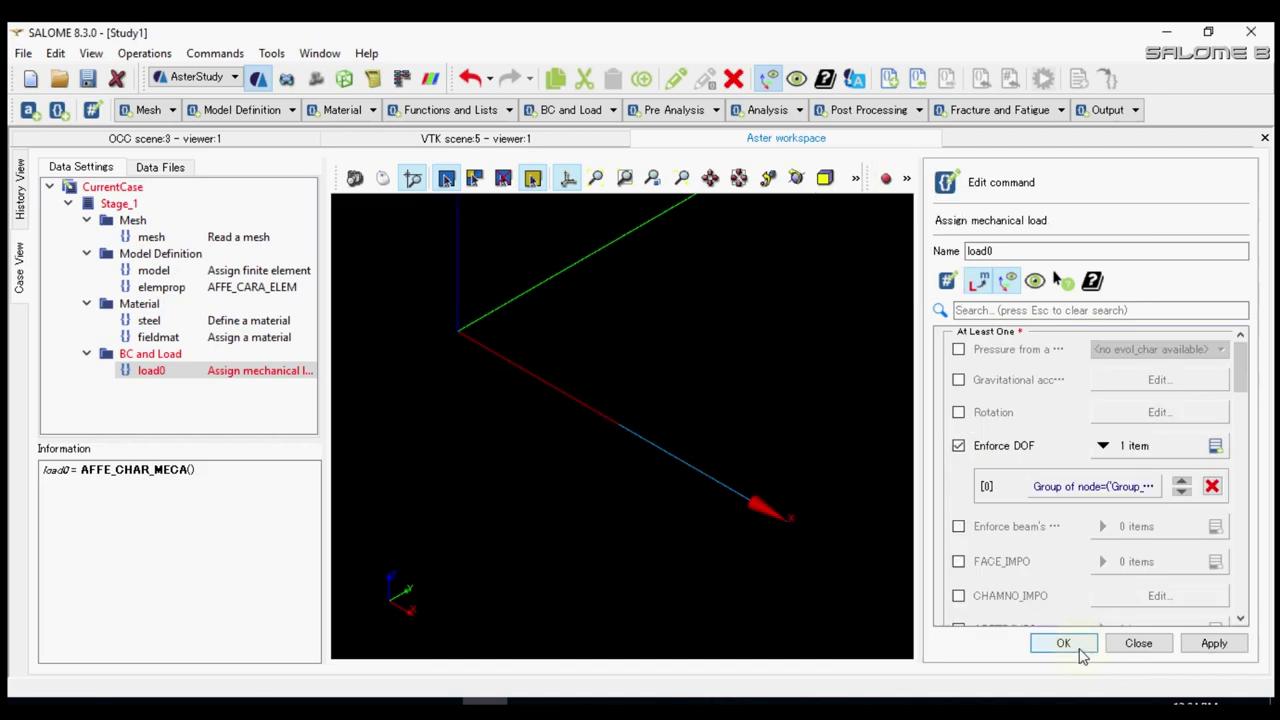
pyautogui.scroll(-2, 1040, 570)
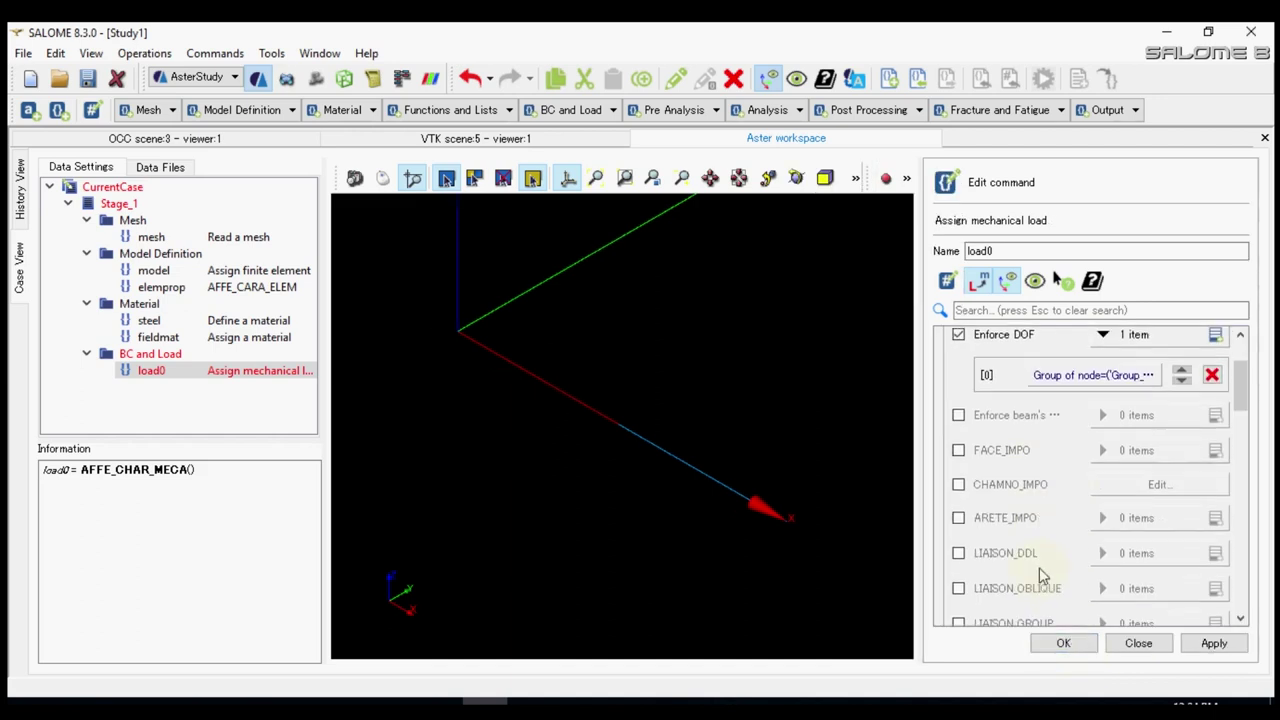
pyautogui.click(1060, 643)
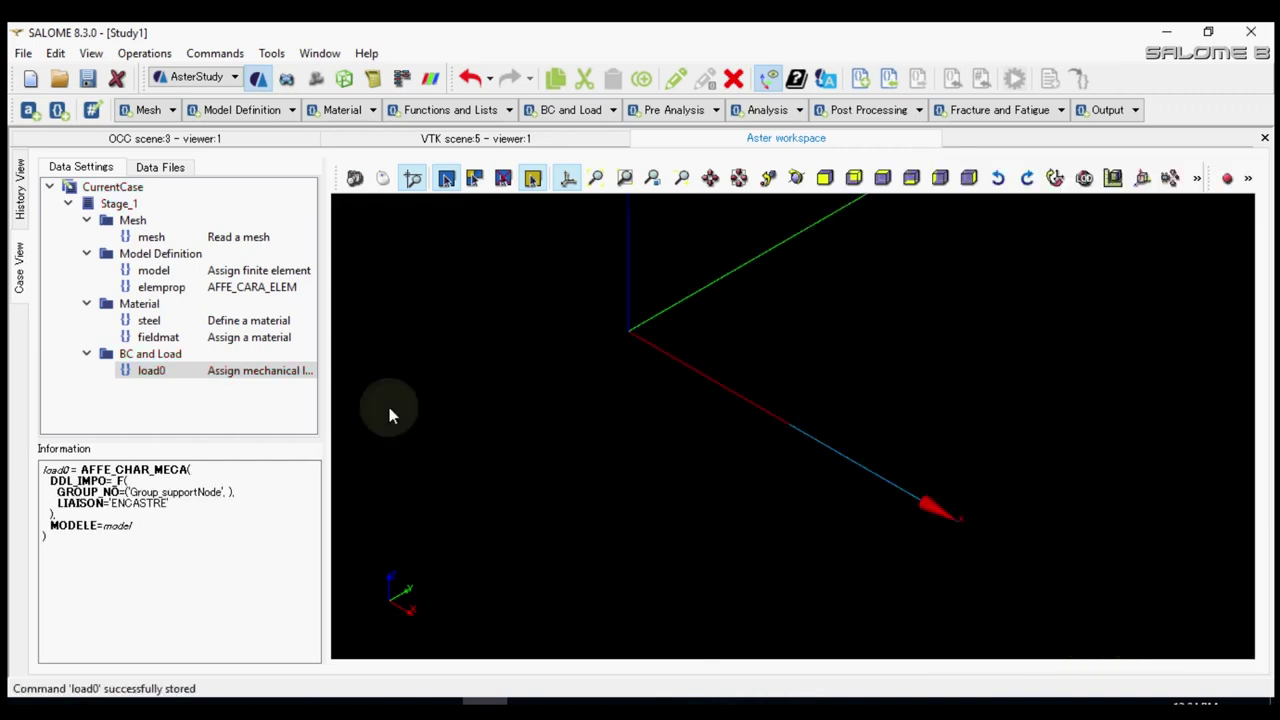
# - Rename the load0 command as support
pyautogui.click(160, 372)
pyautogui.click(171, 377)
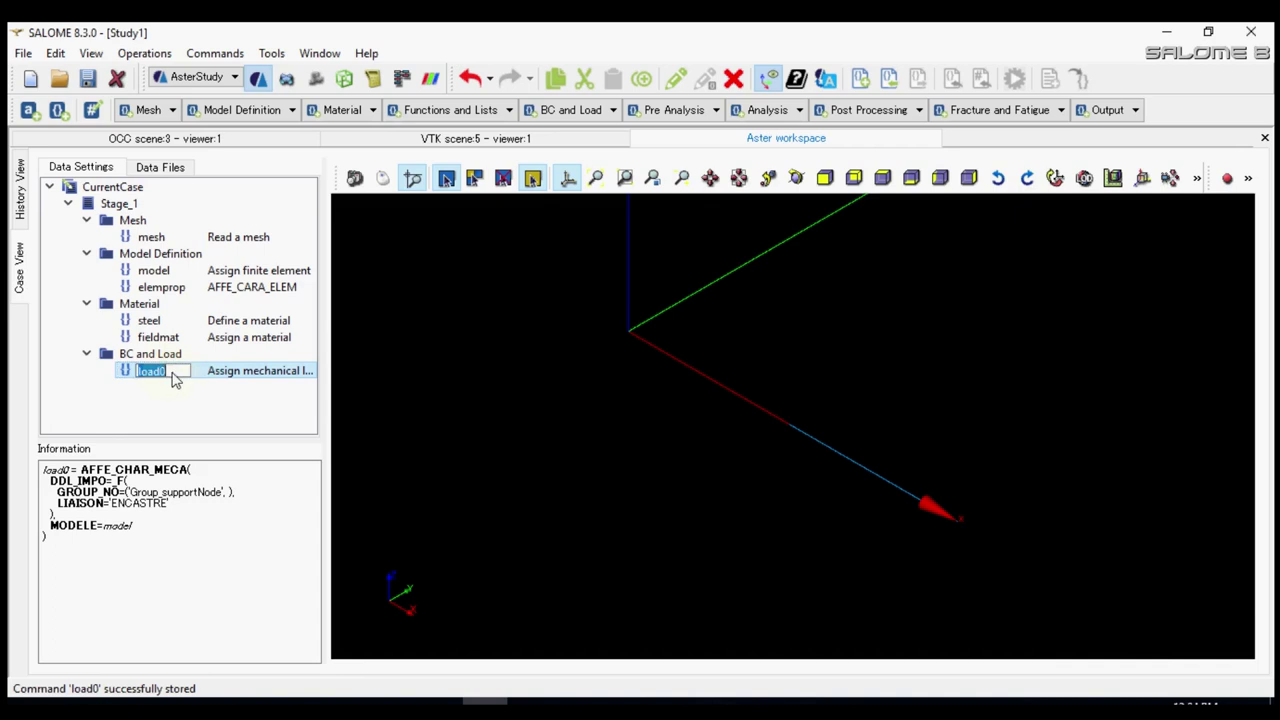
pyautogui.write('suppor')
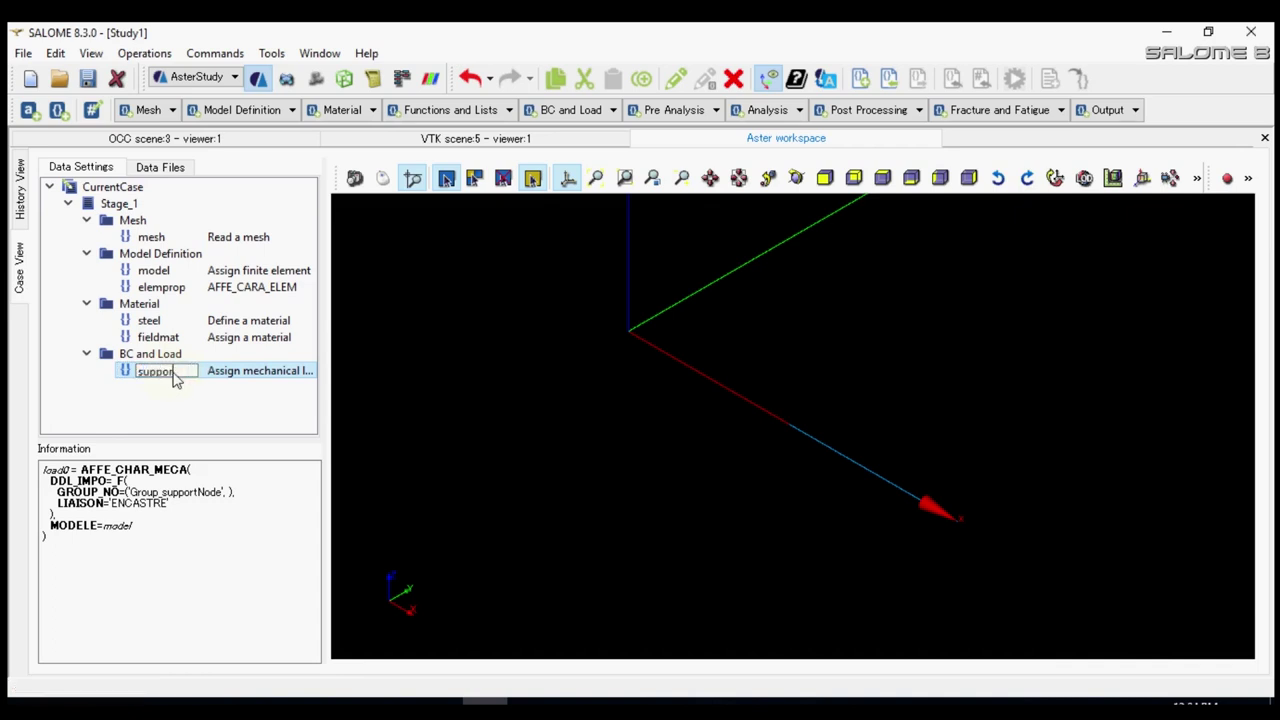
pyautogui.write('t')
pyautogui.press('Return')
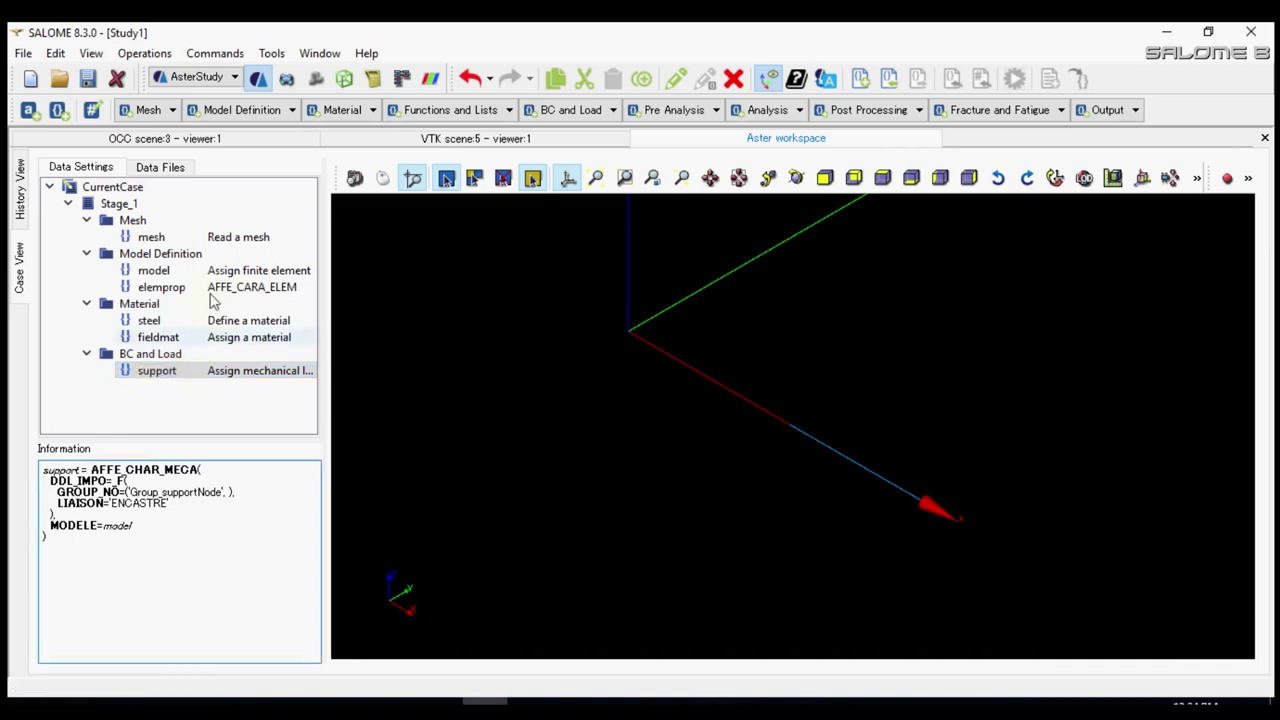
# - Add another Assign mechanical load command to the stage and name it pointLoa
pyautogui.click(562, 111)
pyautogui.click(562, 165)
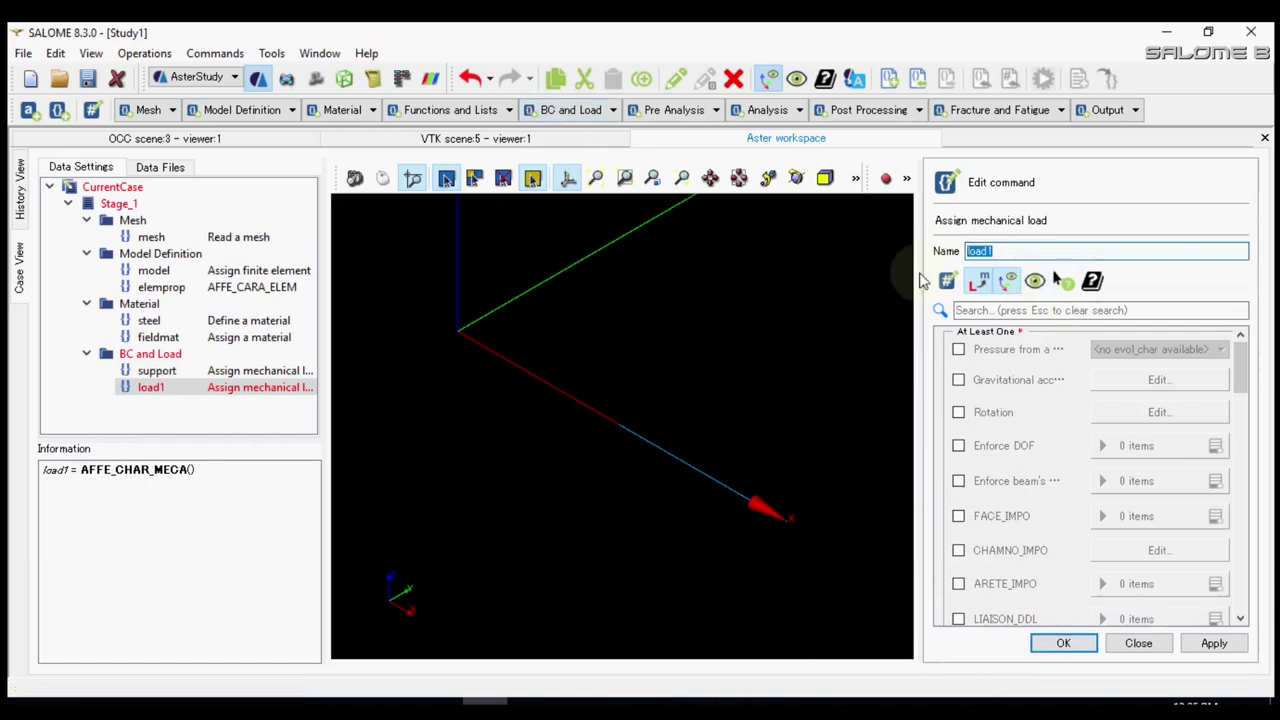
pyautogui.write('pointLoa')
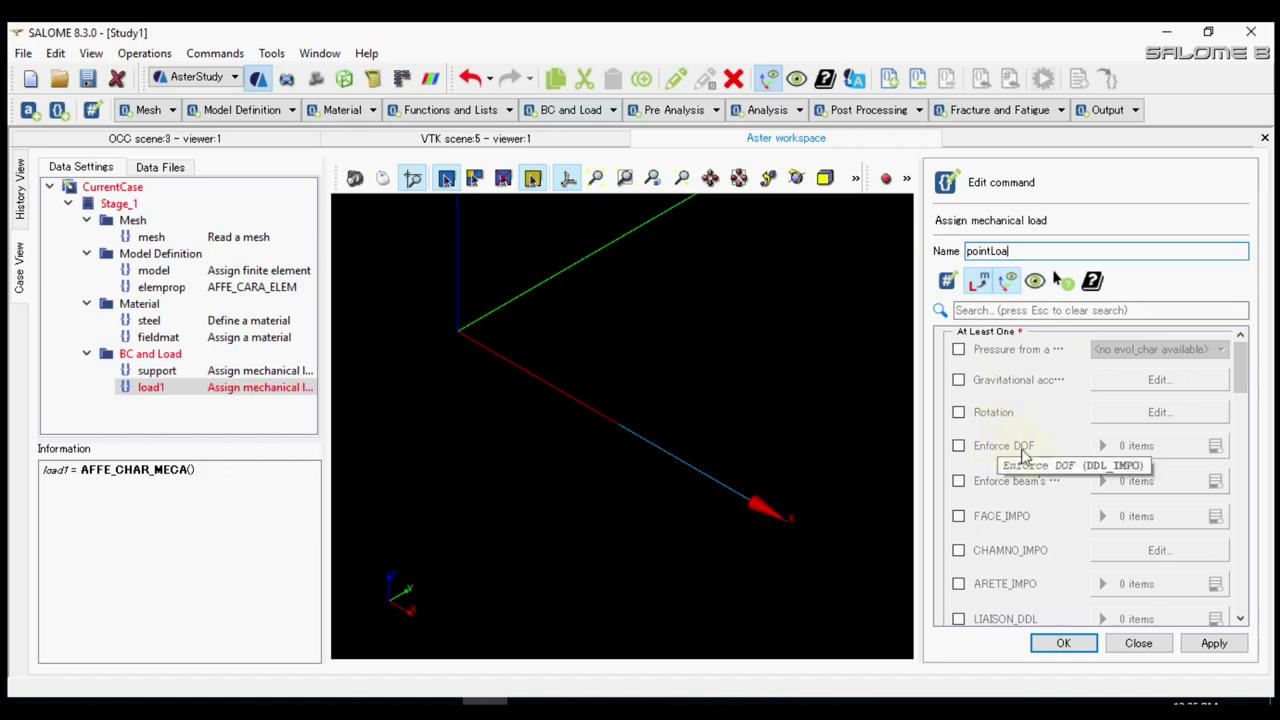
# - Enable FORCE_NODALE in the pointLoa command, add one item and open that item for editing
pyautogui.scroll(-2, 1020, 452)
pyautogui.scroll(-4, 1025, 455)
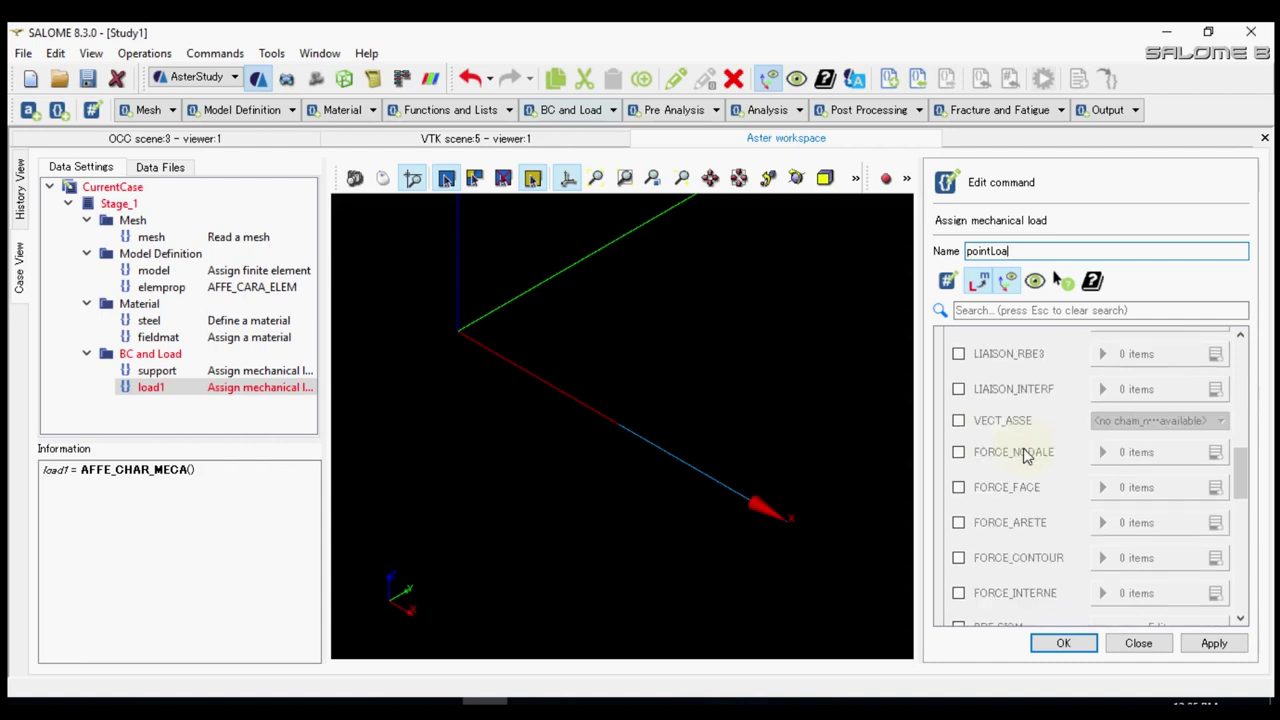
pyautogui.scroll(-1, 1025, 456)
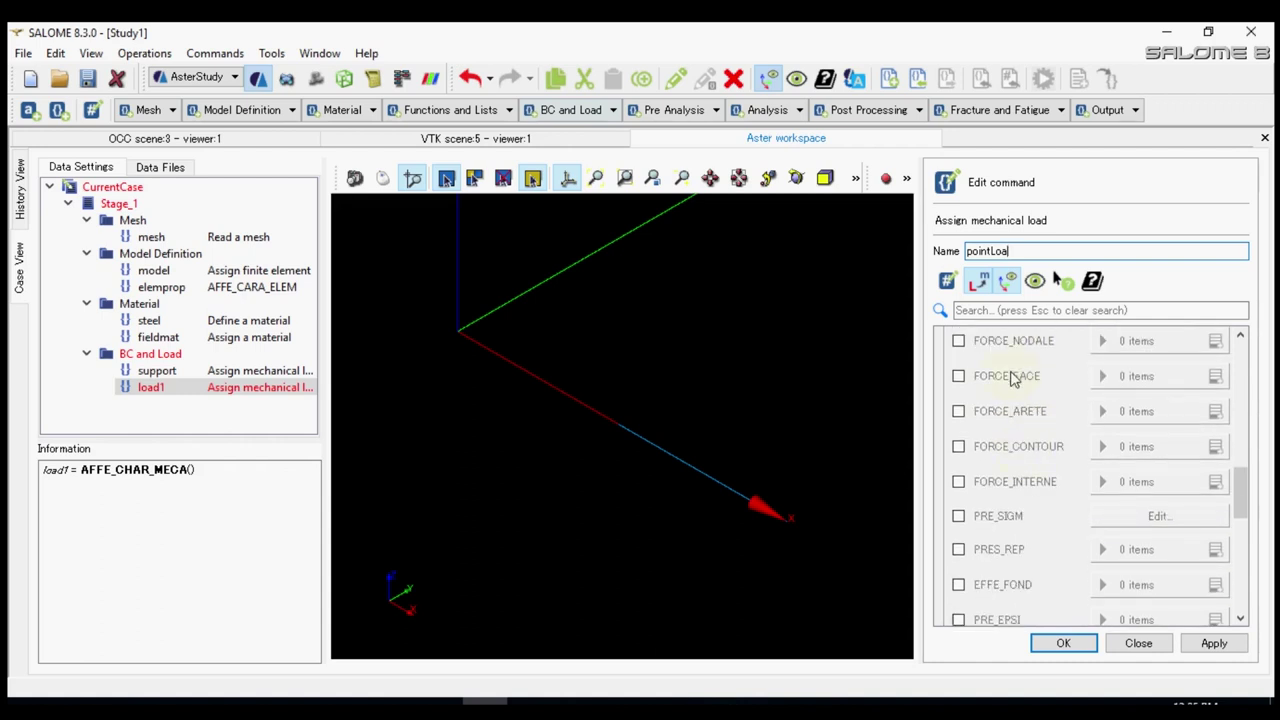
pyautogui.click(958, 341)
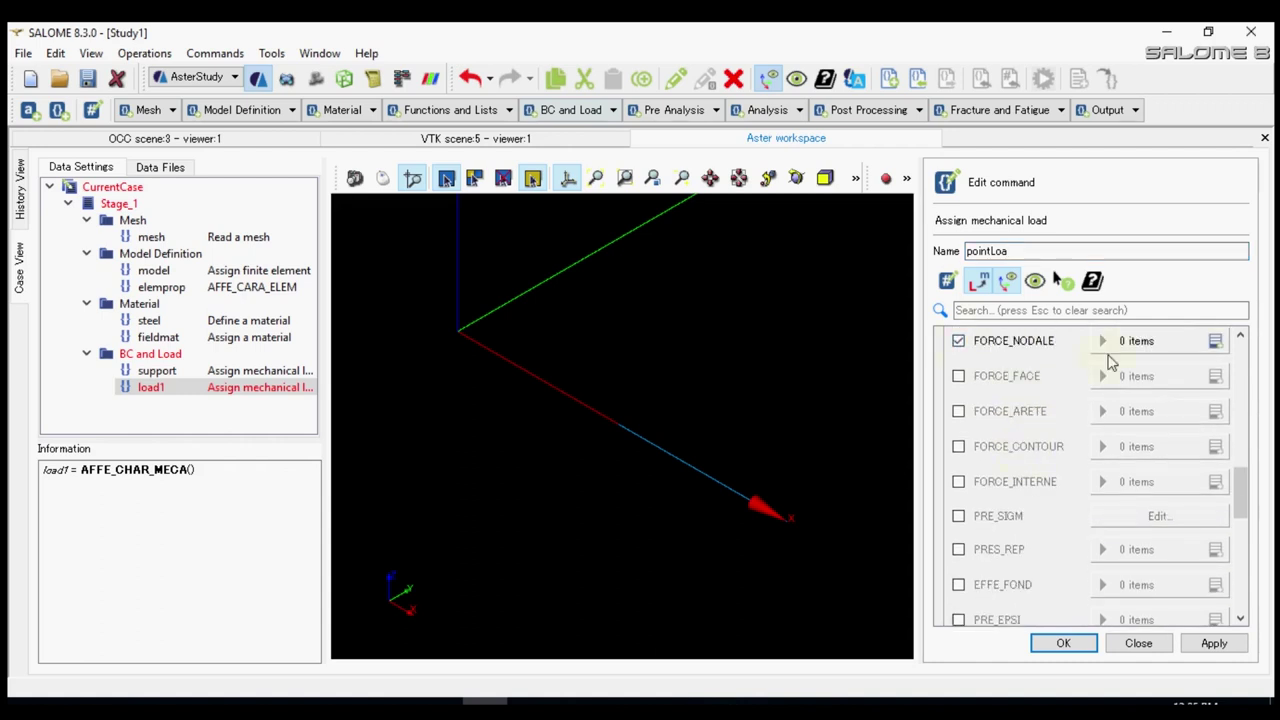
pyautogui.click(1215, 341)
pyautogui.click(1095, 382)
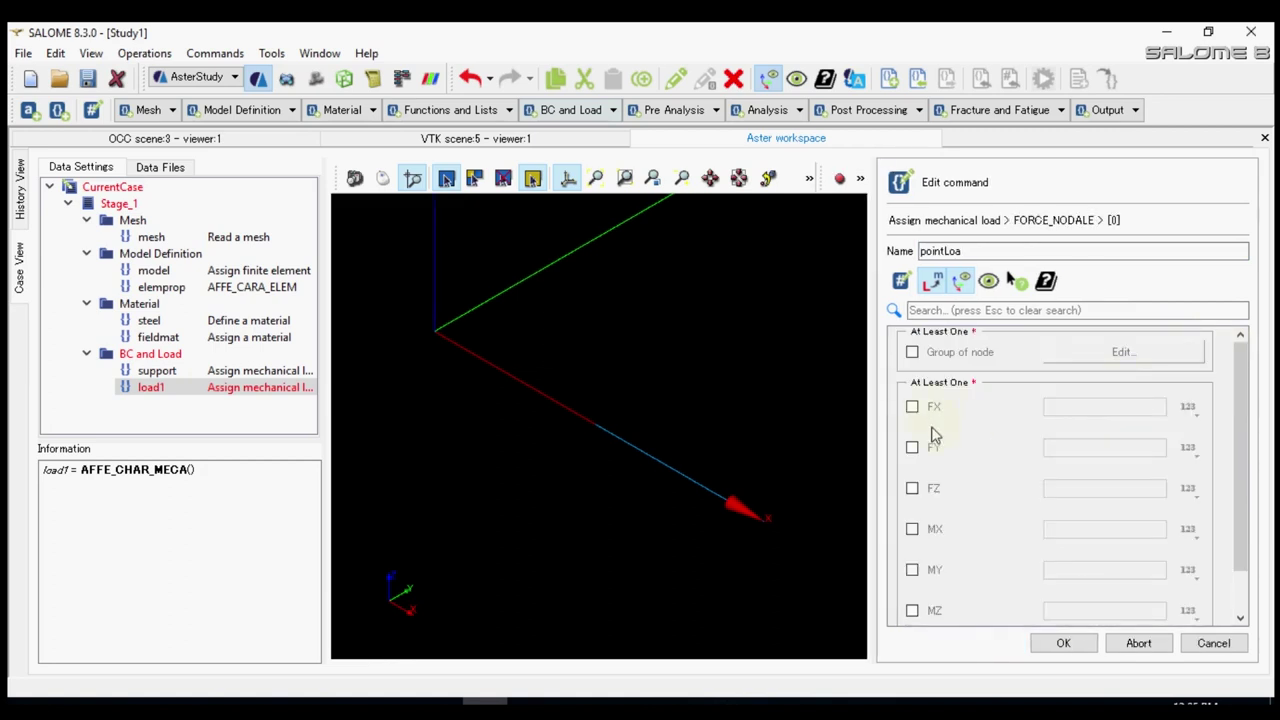
# - Set the nodal force component FZ to -1000 and keep the force item open for editing
pyautogui.click(932, 488)
pyautogui.click(1062, 499)
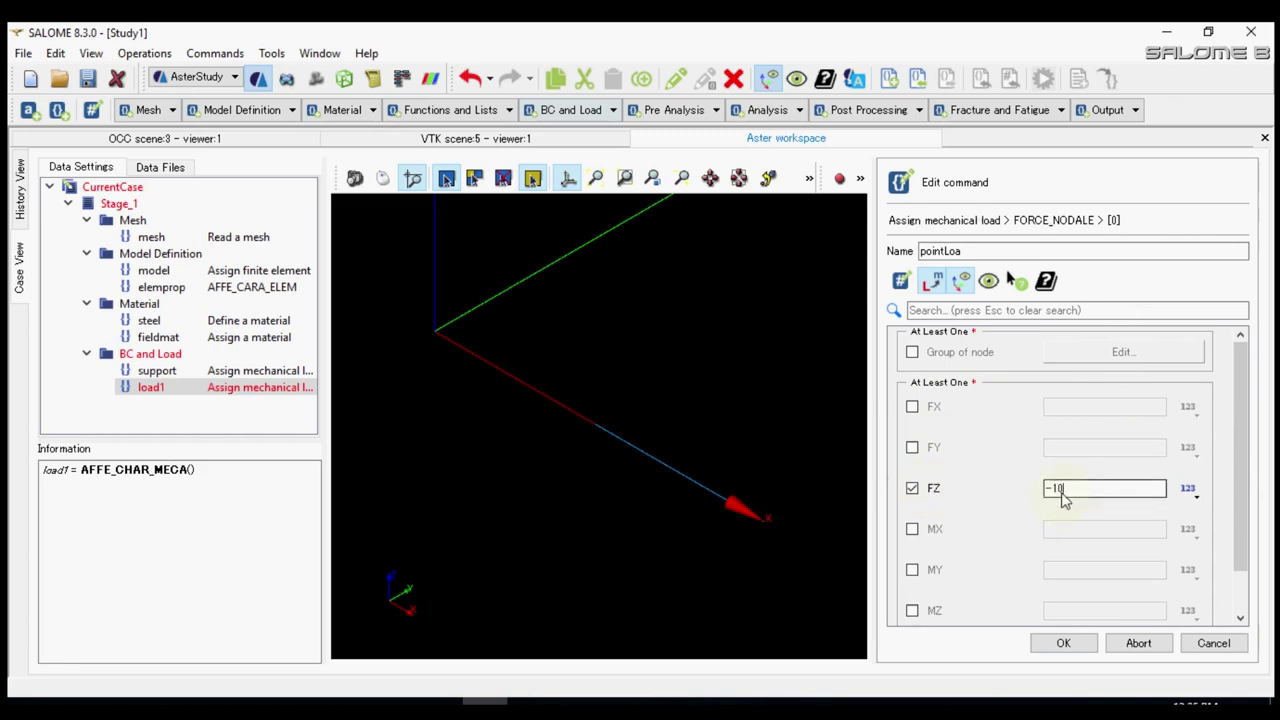
pyautogui.click(1070, 646)
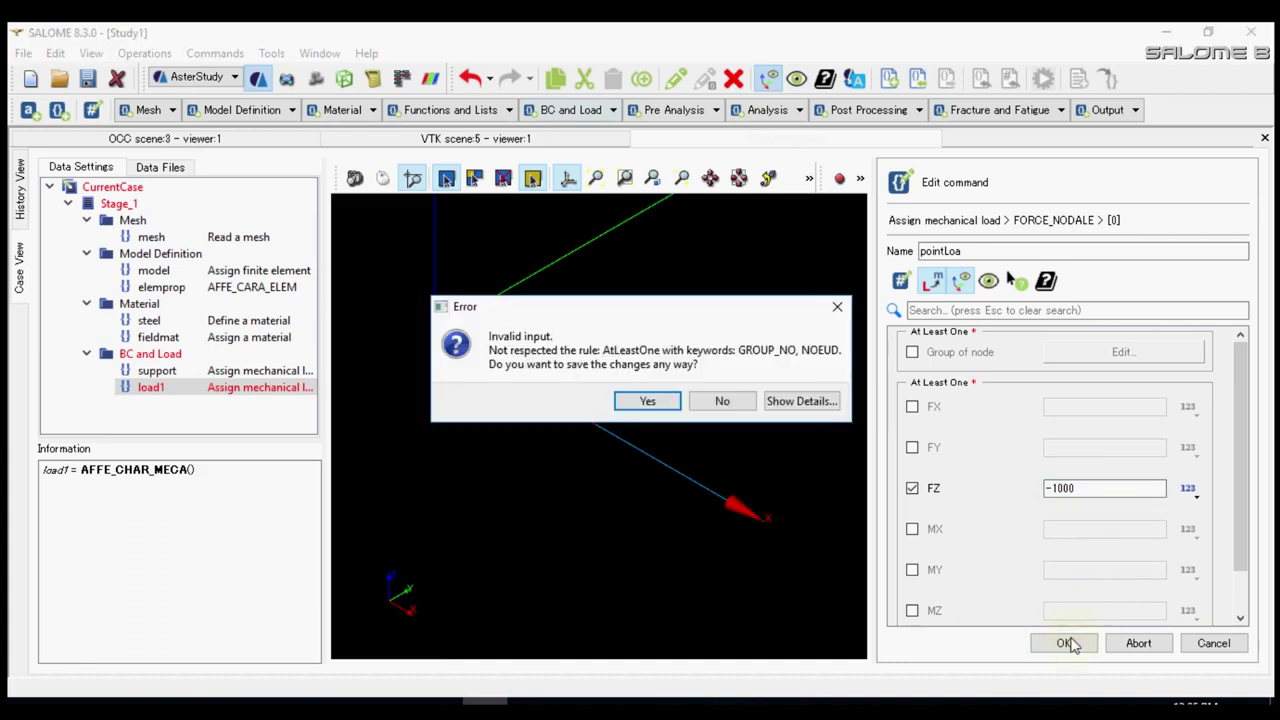
pyautogui.click(722, 401)
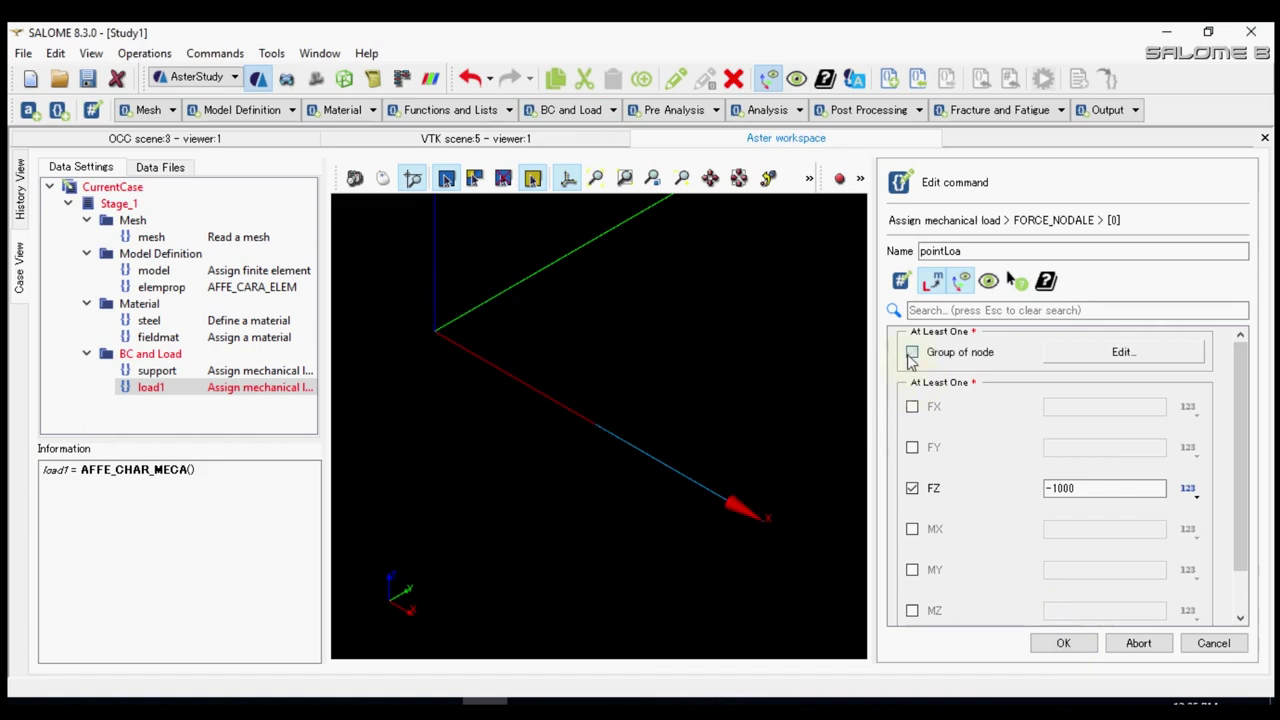
# - Apply the nodal force to the node group Group_loadNode and store the pointLoa command
pyautogui.click(1070, 357)
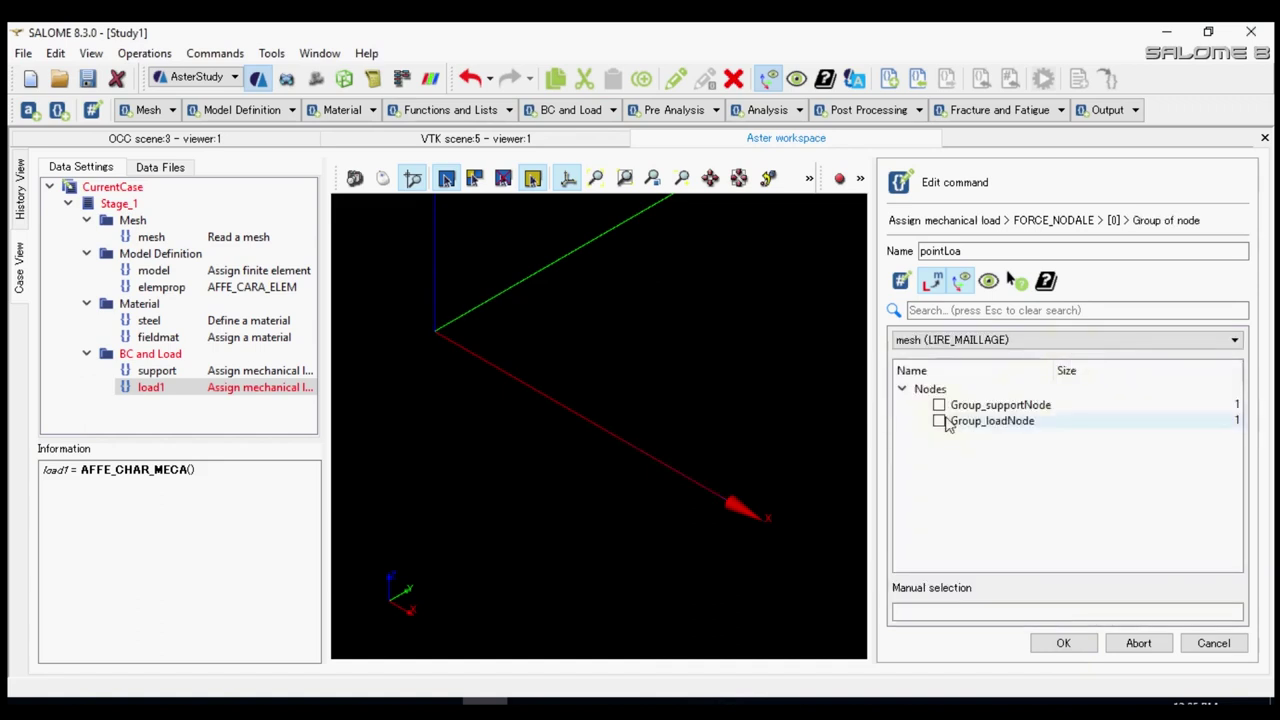
pyautogui.click(938, 421)
pyautogui.click(1063, 645)
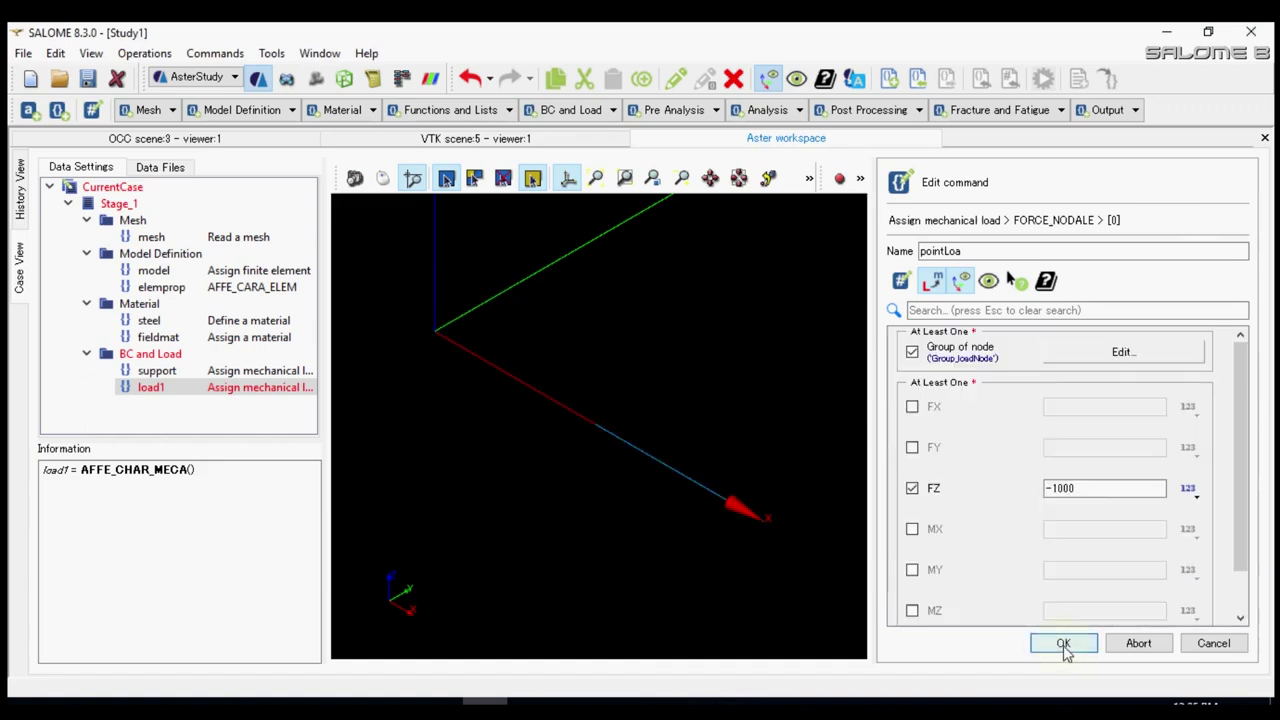
pyautogui.click(1063, 645)
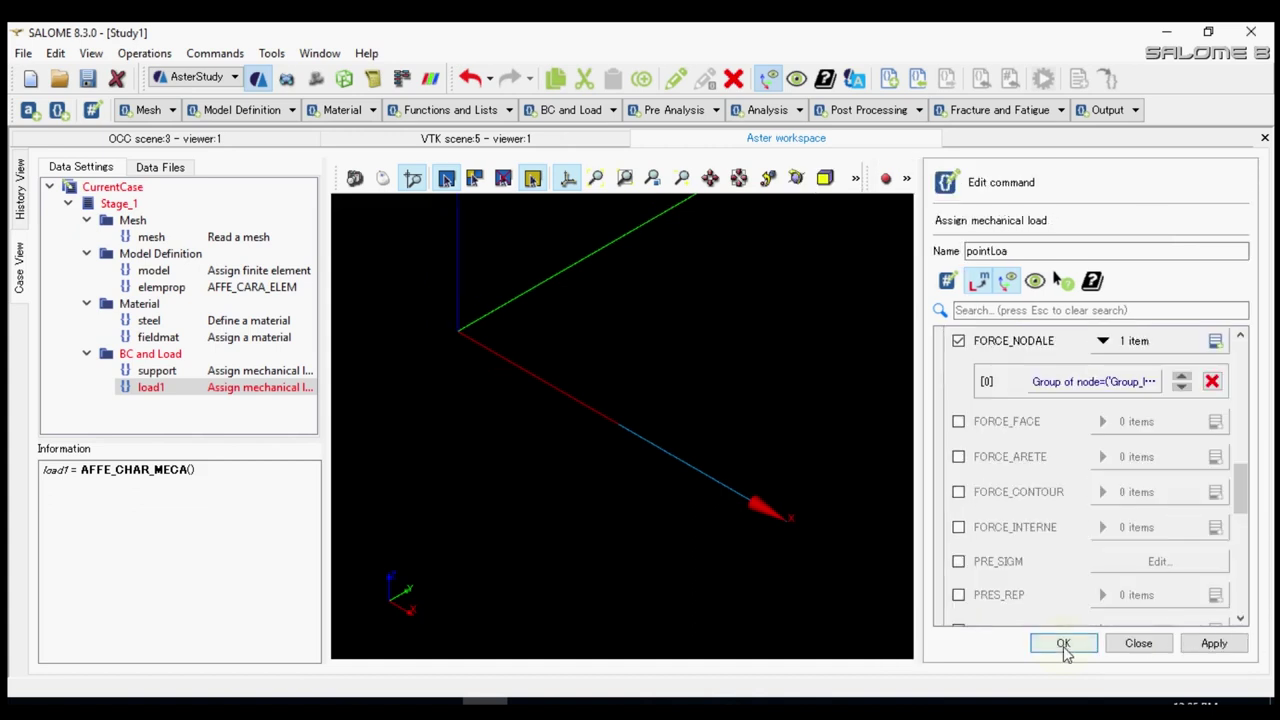
pyautogui.click(1064, 645)
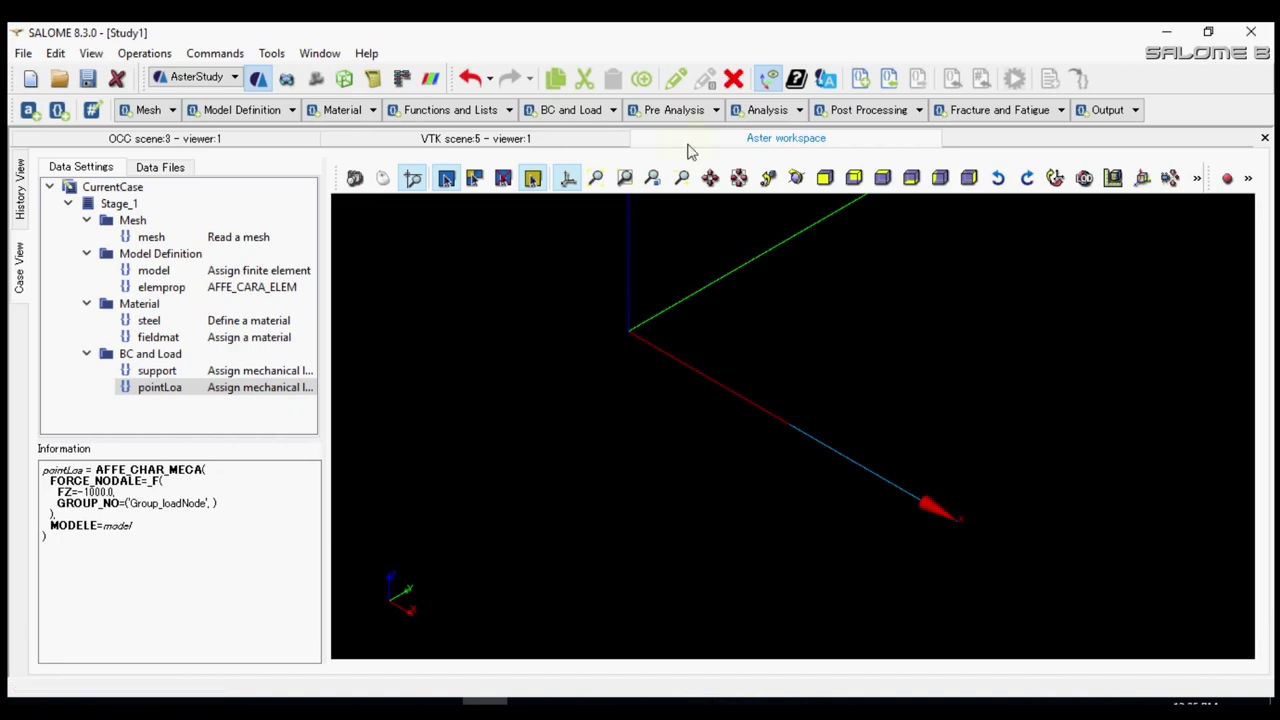
# - Add a Static mechanical analysis command using the material field fieldmat and the structural element characteristic elemprop
pyautogui.click(760, 112)
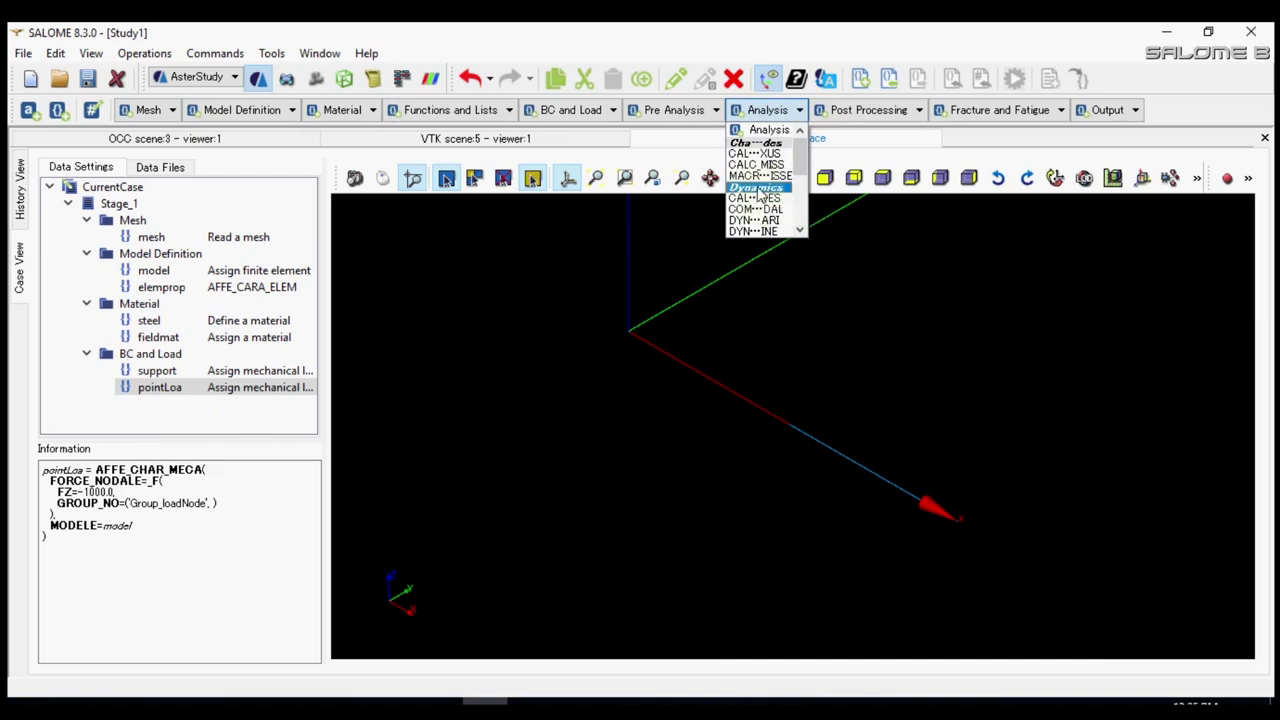
pyautogui.scroll(-3, 762, 197)
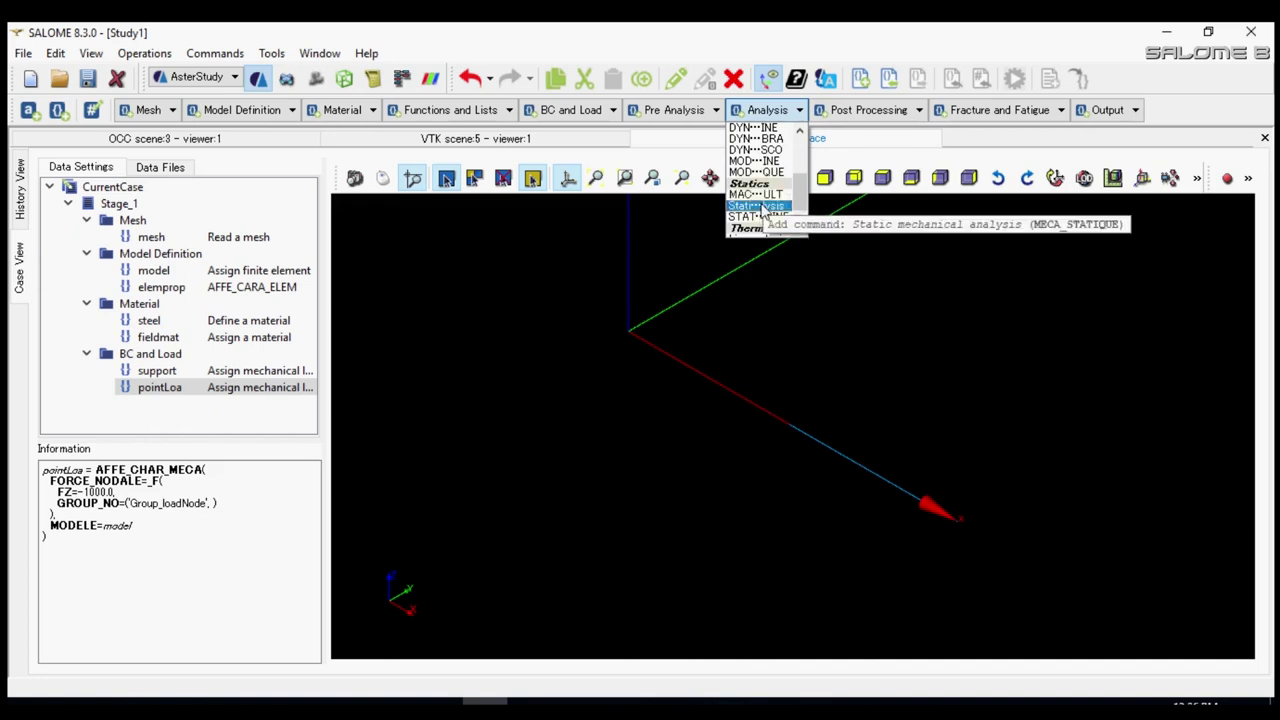
pyautogui.click(758, 206)
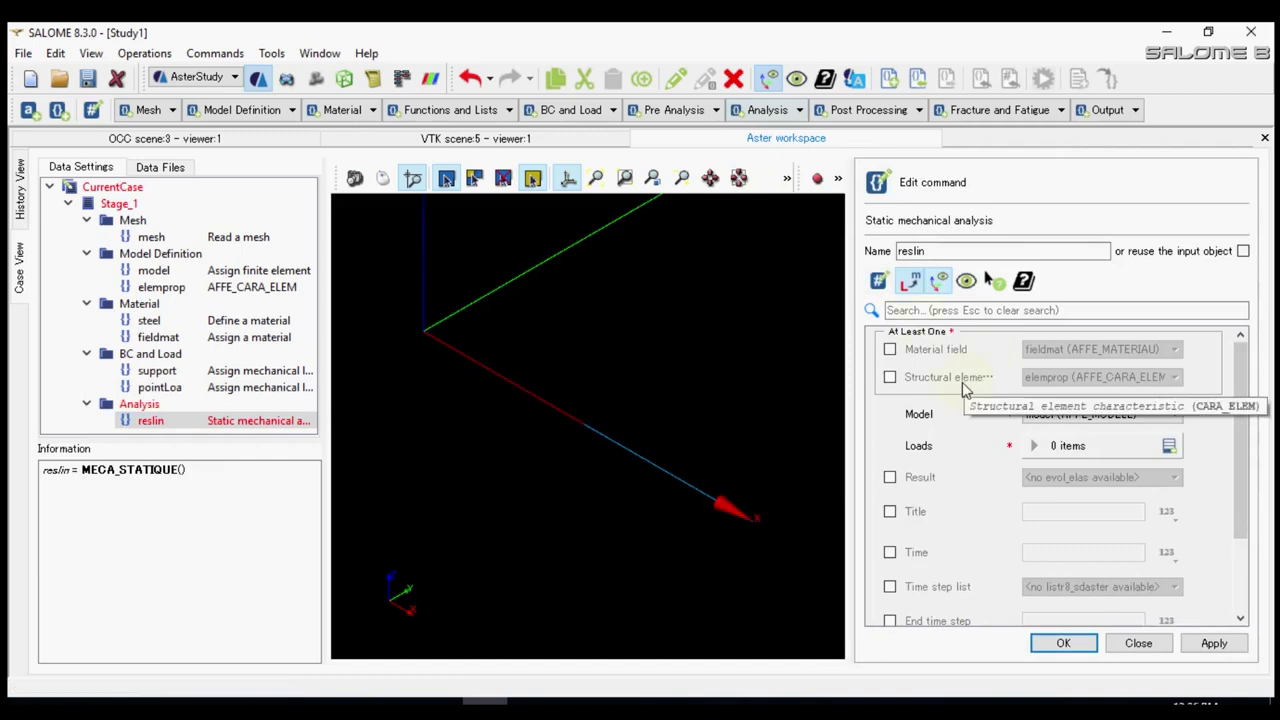
pyautogui.click(957, 352)
pyautogui.click(1058, 352)
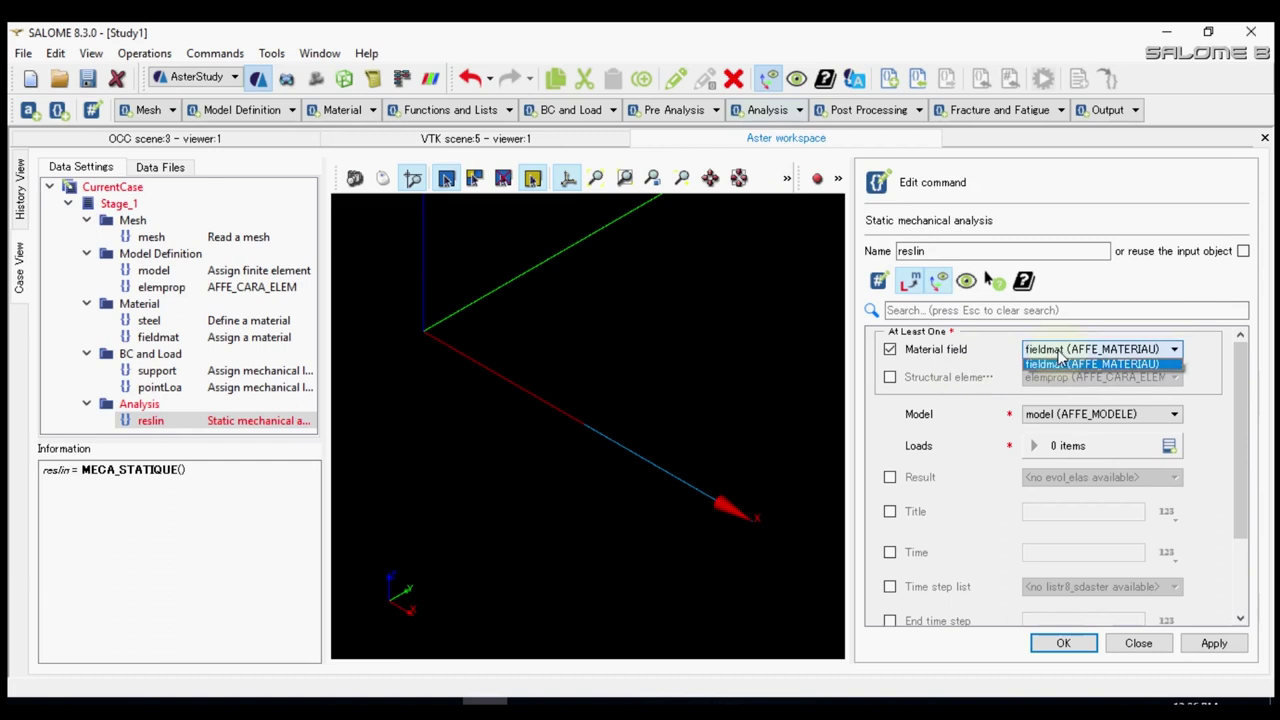
pyautogui.click(1058, 363)
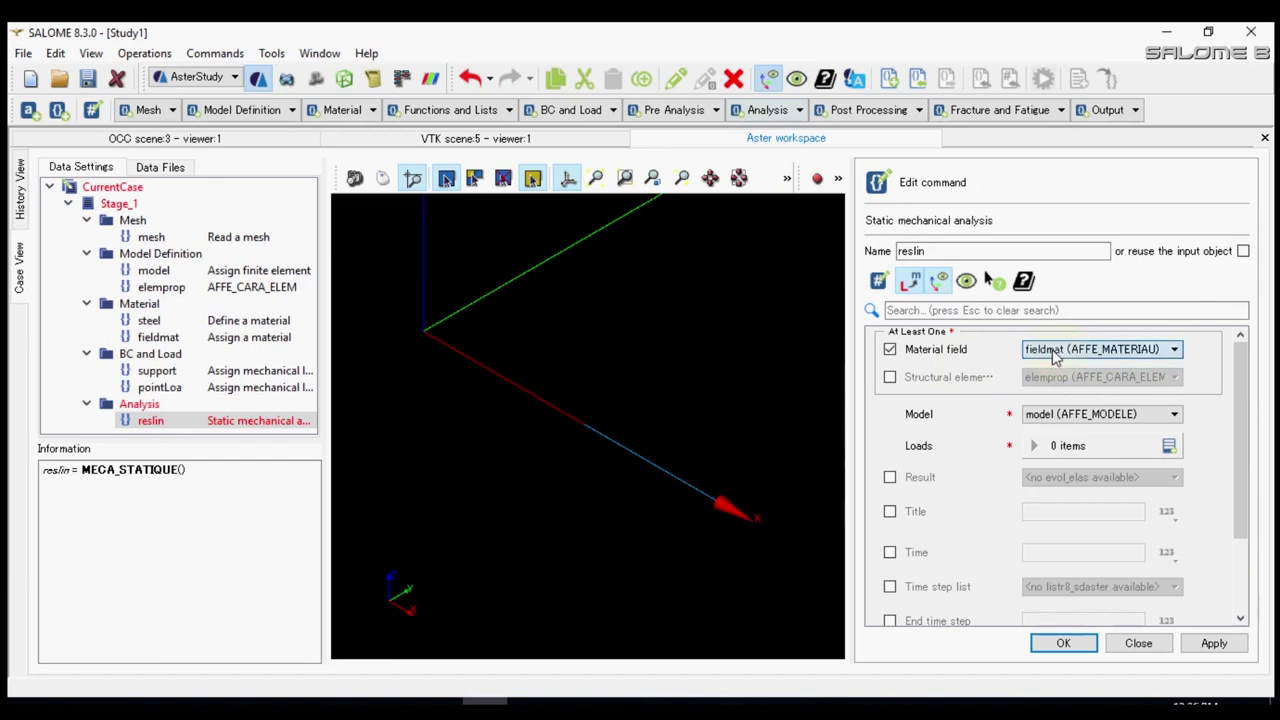
pyautogui.click(960, 383)
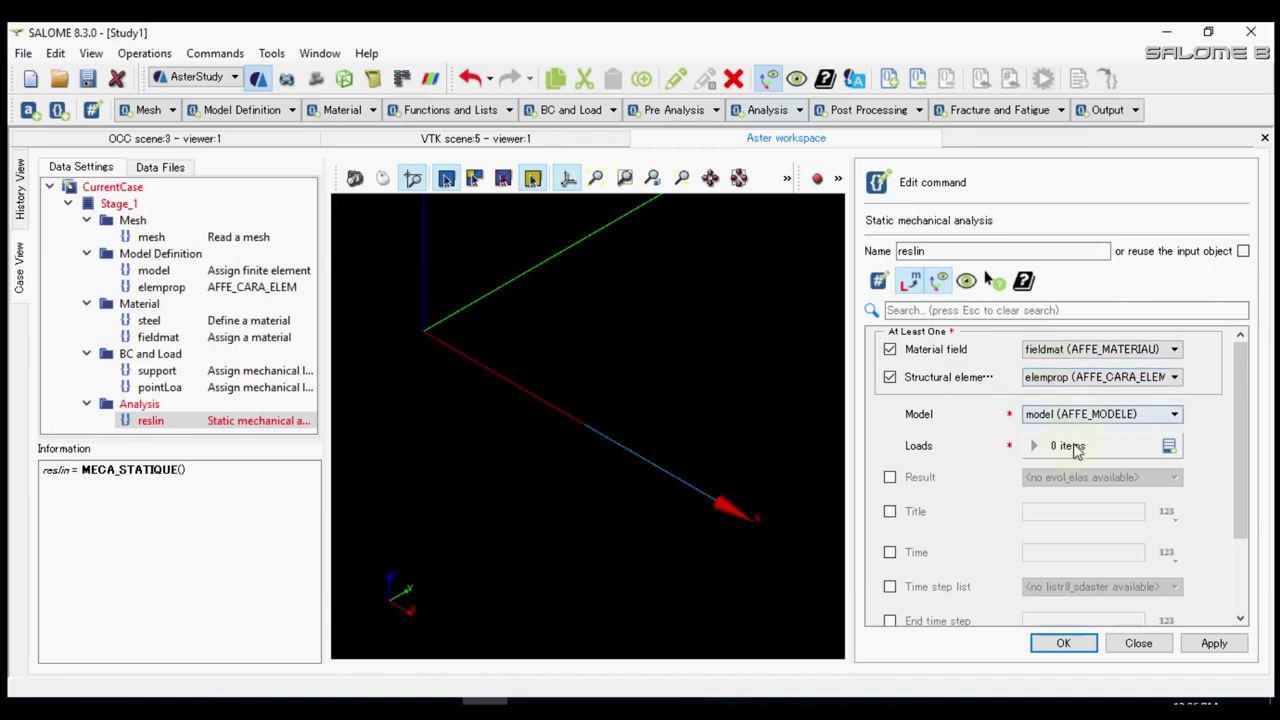
# - Add two load items to the static analysis and assign support to the first one
pyautogui.click(1169, 446)
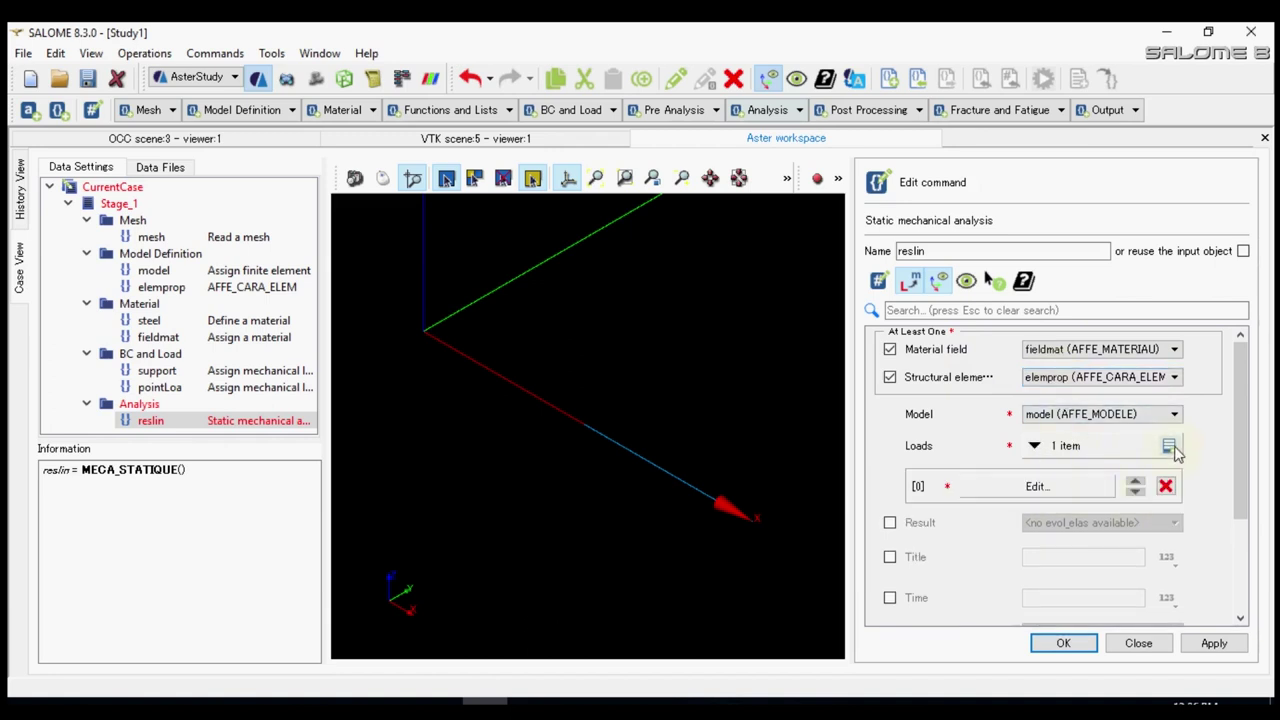
pyautogui.click(1169, 446)
pyautogui.click(1100, 486)
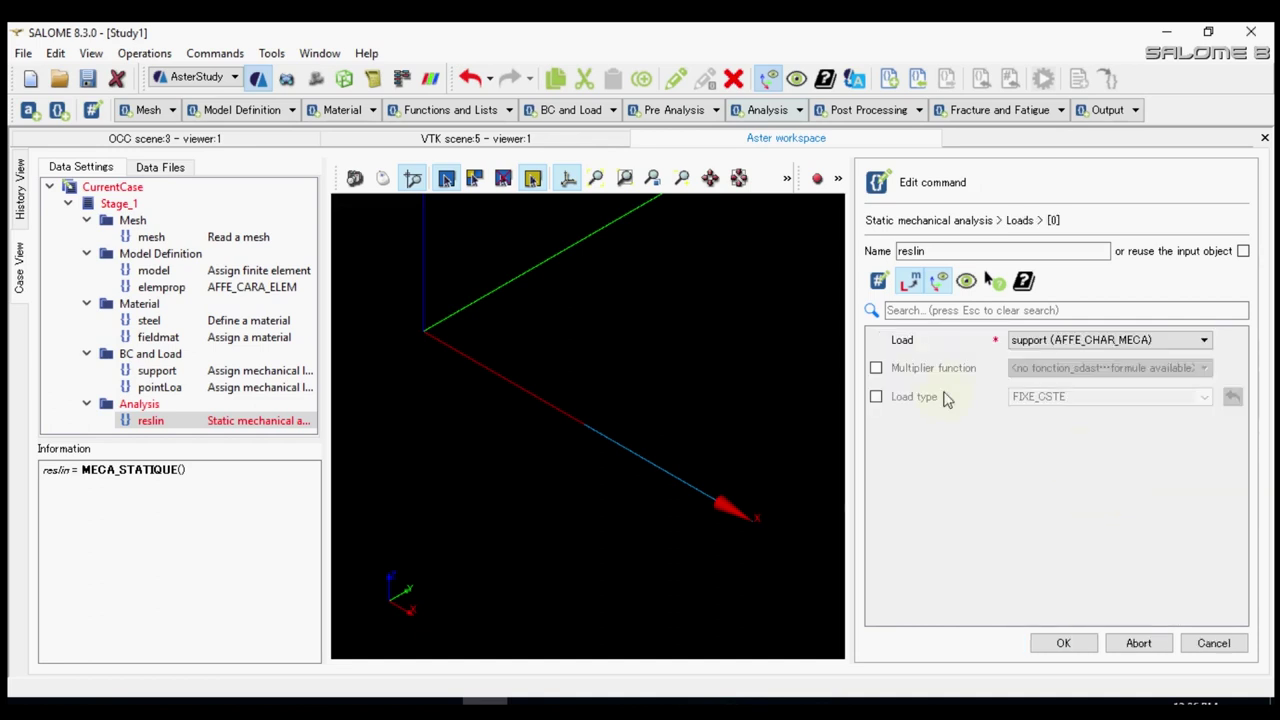
pyautogui.click(1020, 340)
pyautogui.click(1088, 535)
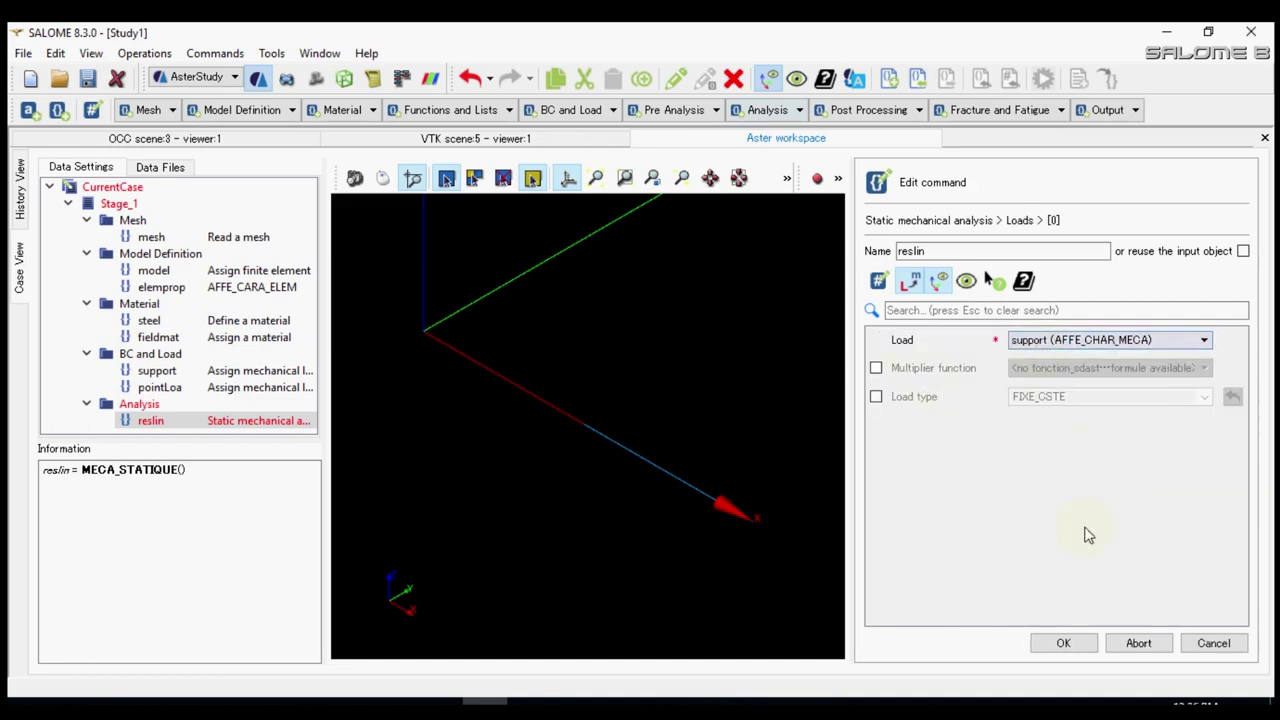
pyautogui.click(1063, 643)
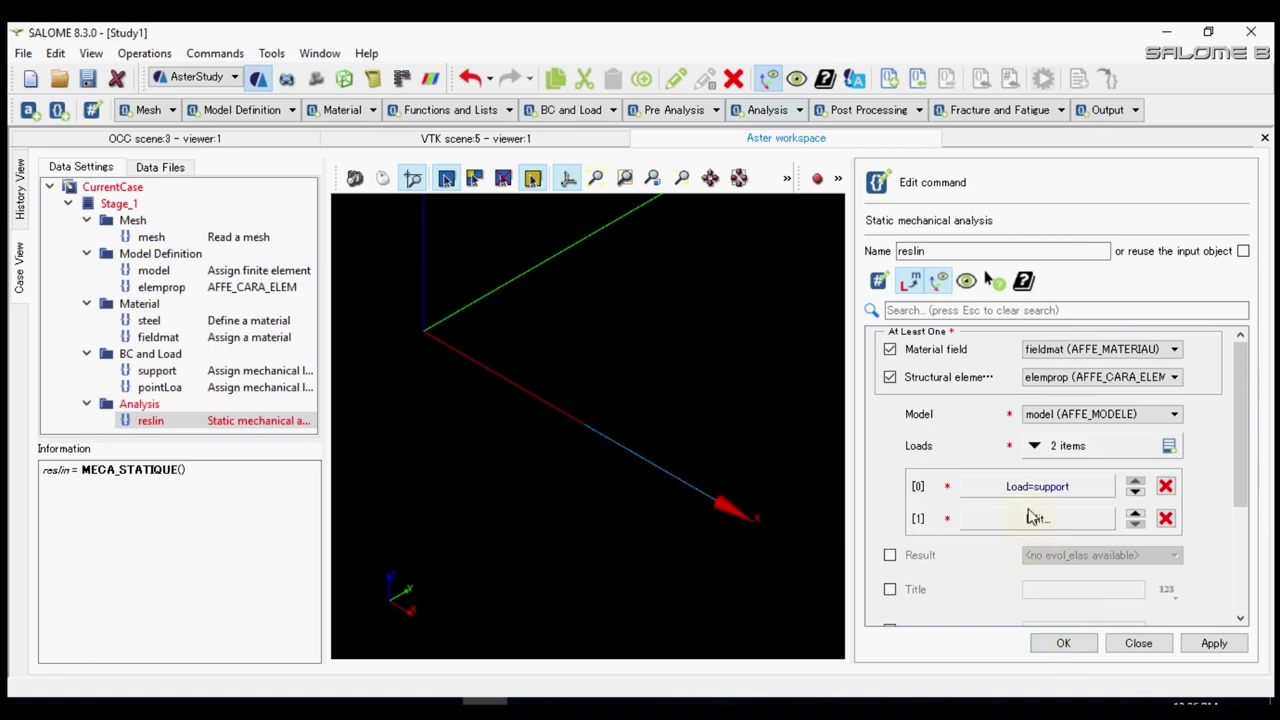
# - Assign pointLoa to the second load item and store the static analysis command
pyautogui.click(1033, 517)
pyautogui.click(1047, 340)
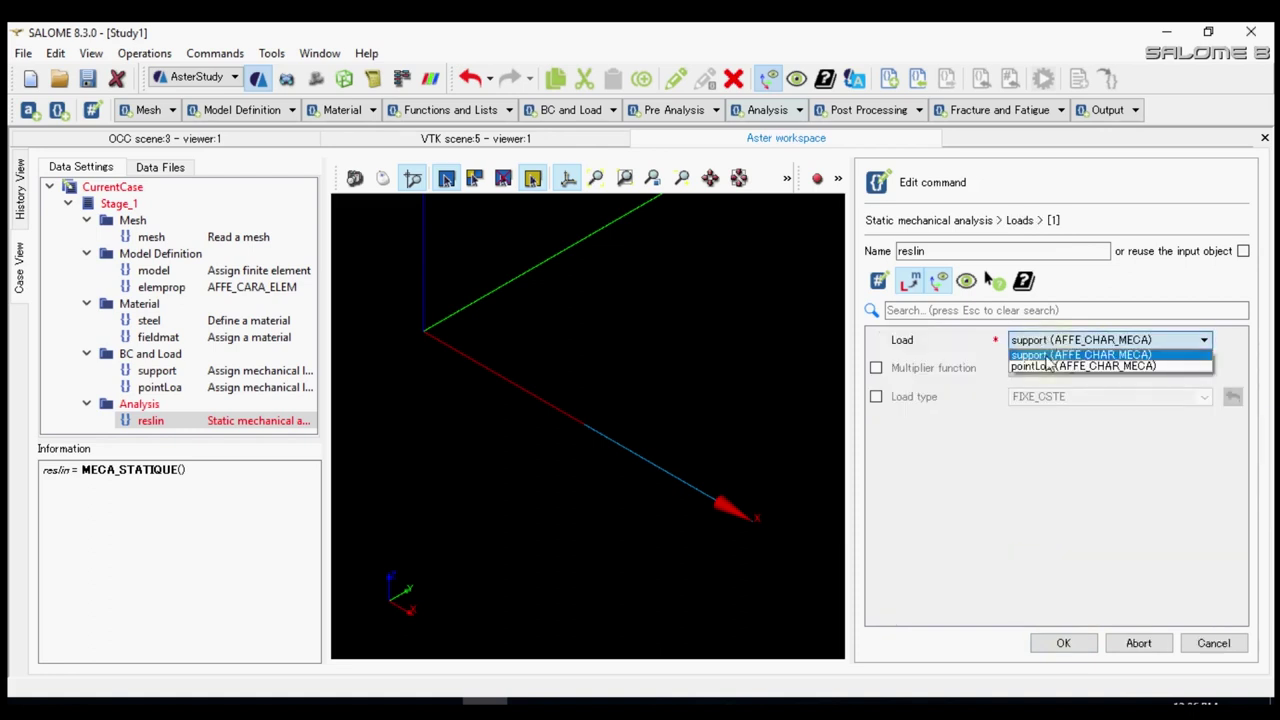
pyautogui.click(1047, 366)
pyautogui.click(1070, 644)
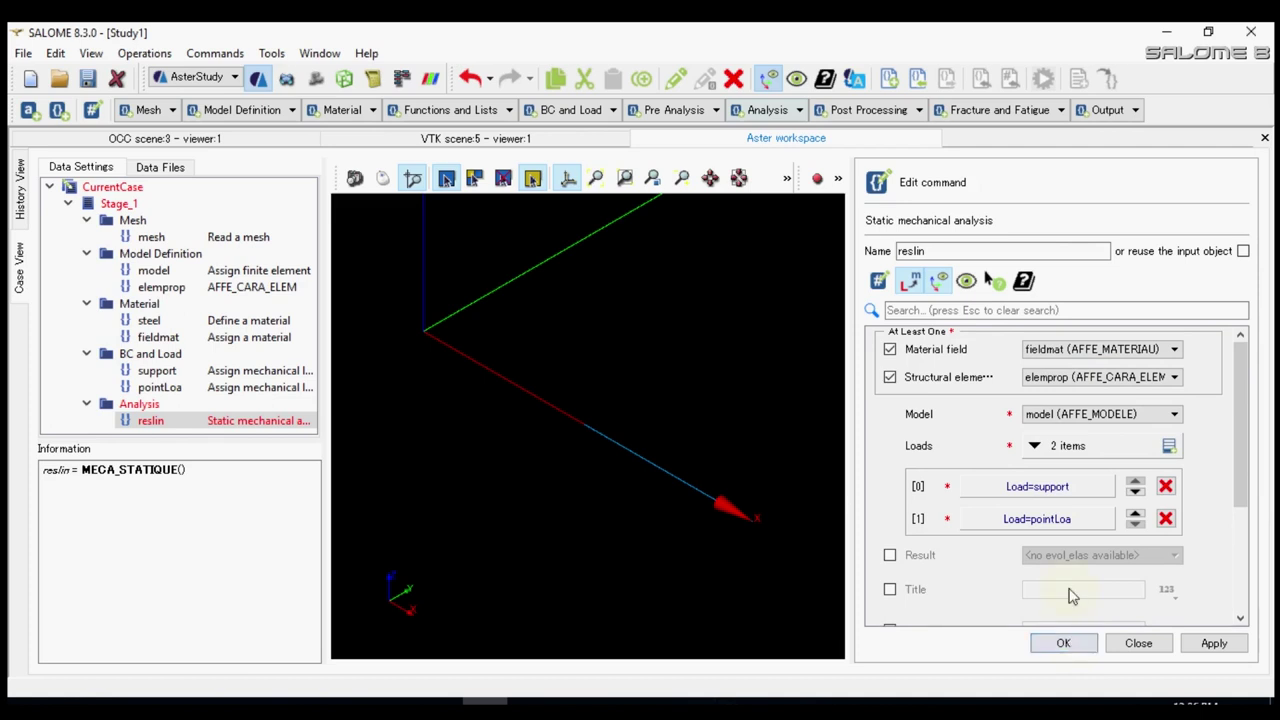
pyautogui.scroll(-1, 967, 556)
pyautogui.scroll(-2, 967, 556)
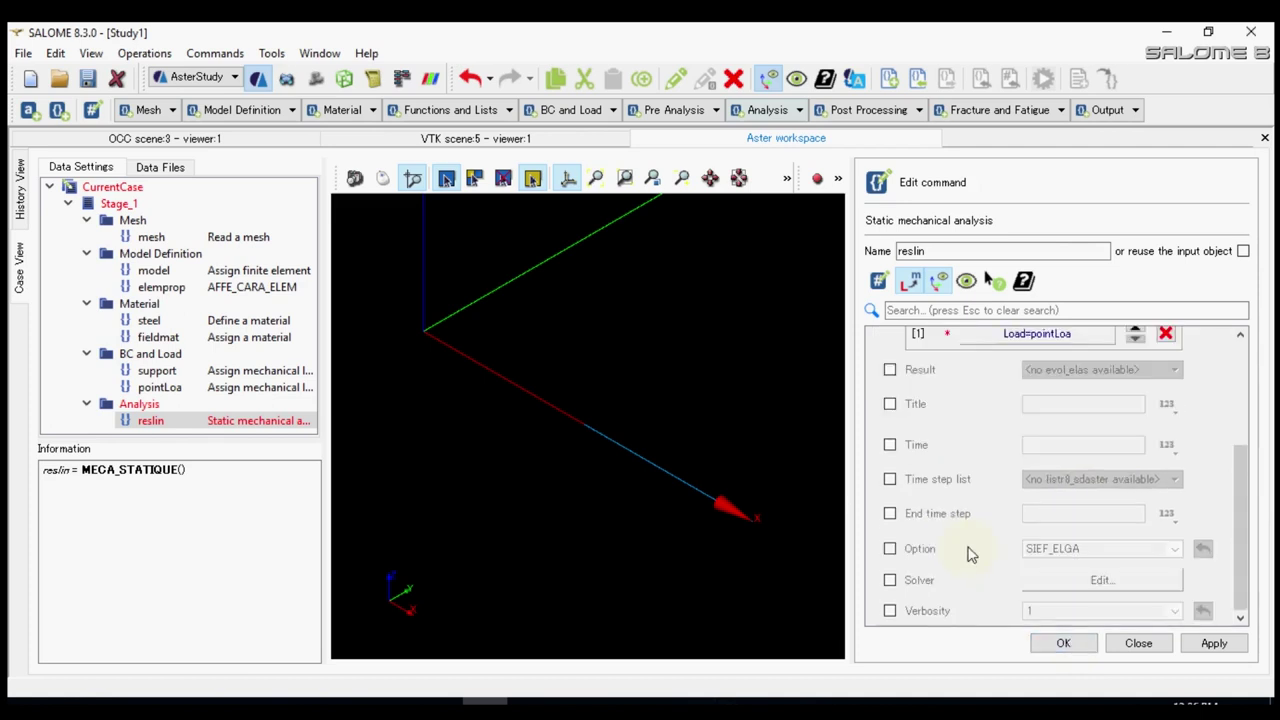
pyautogui.click(1063, 643)
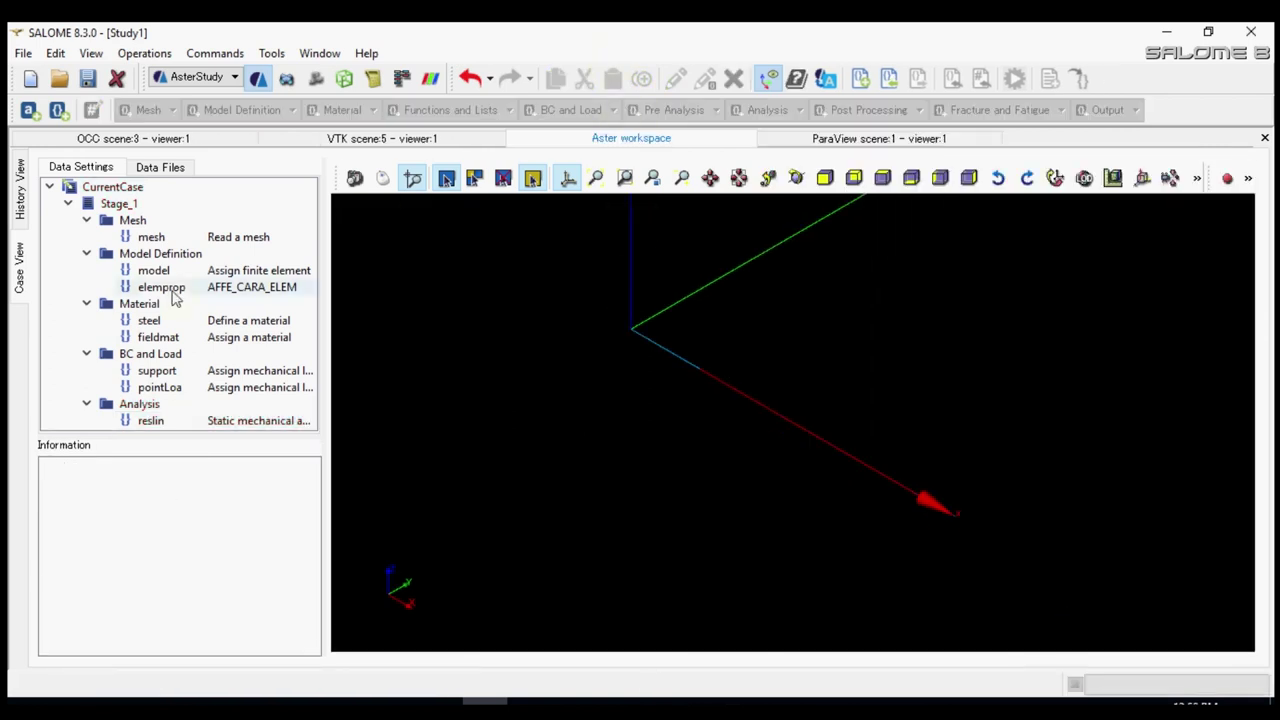
# - Add a CALC_CHAMP post-processing command to Stage_1 with reslin as its result
pyautogui.click(130, 204)
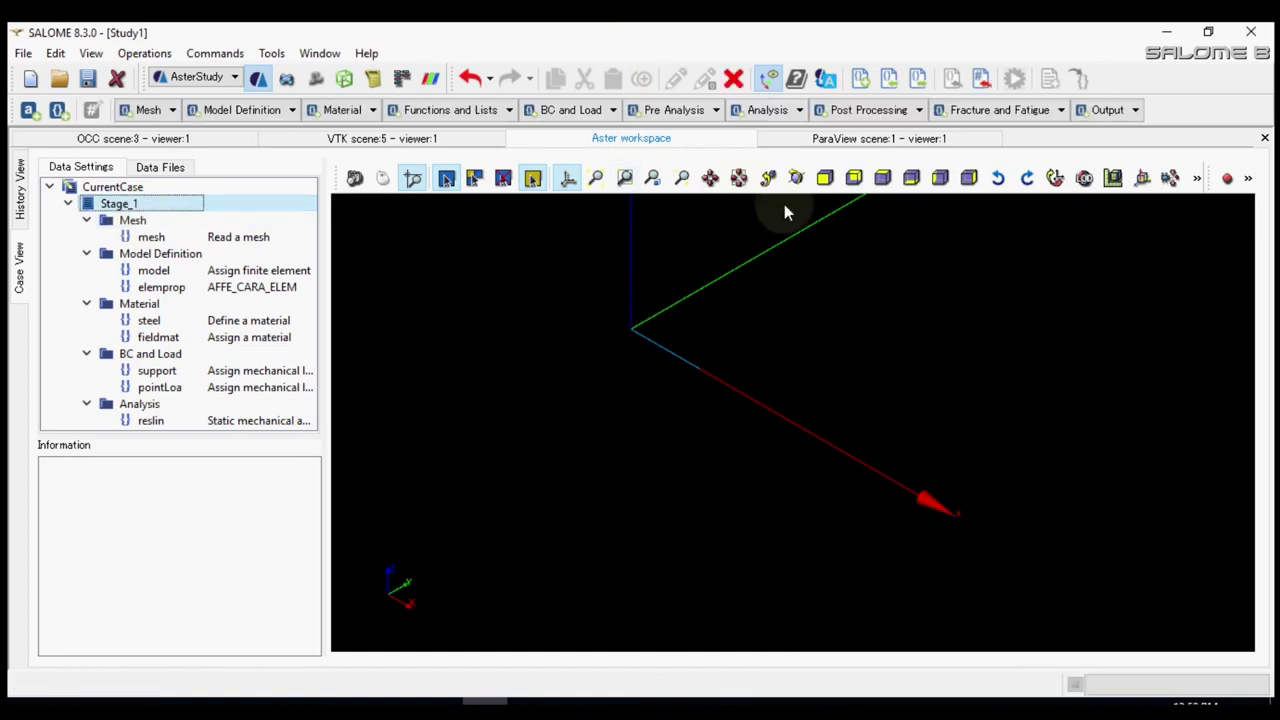
pyautogui.click(848, 110)
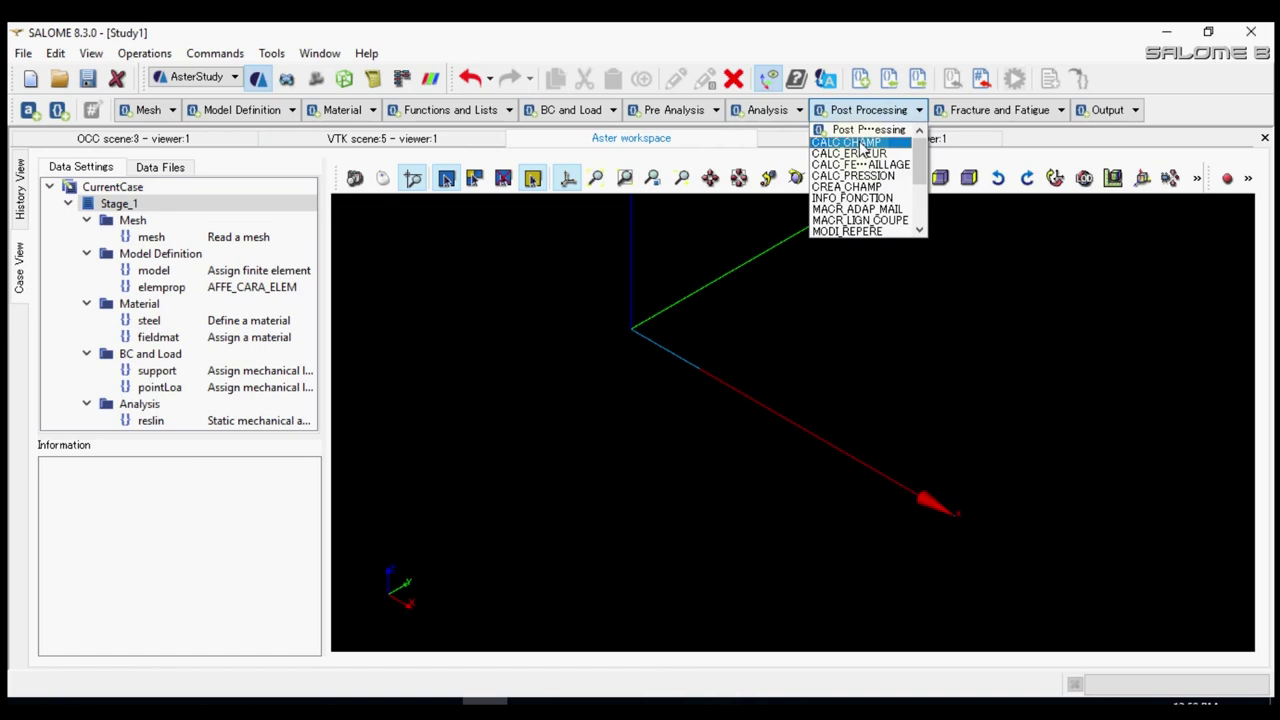
pyautogui.click(862, 150)
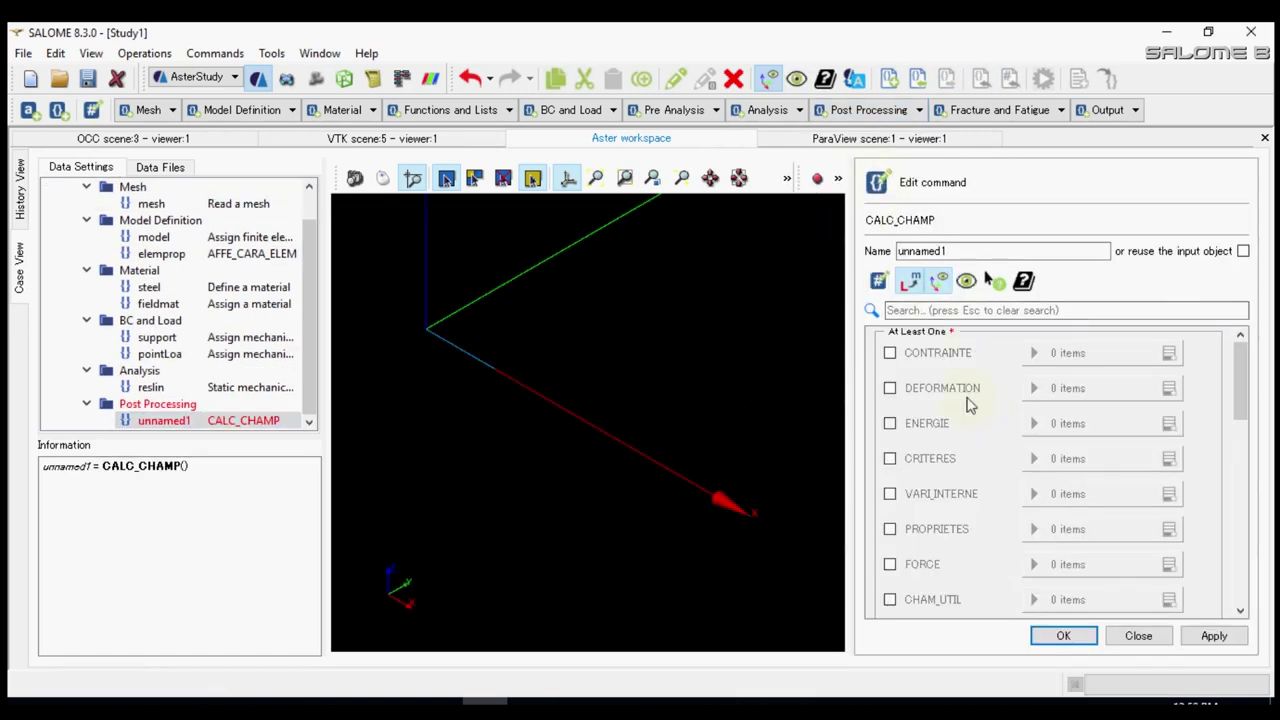
pyautogui.scroll(-5, 965, 430)
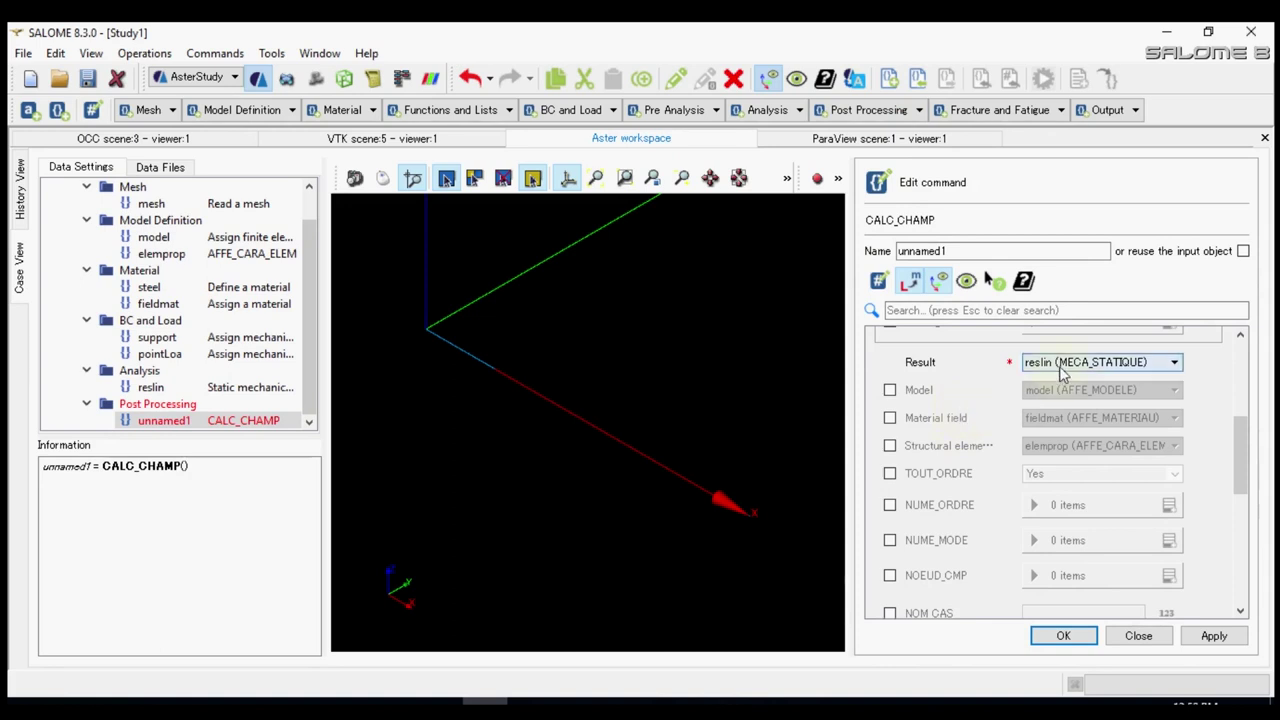
pyautogui.click(1035, 366)
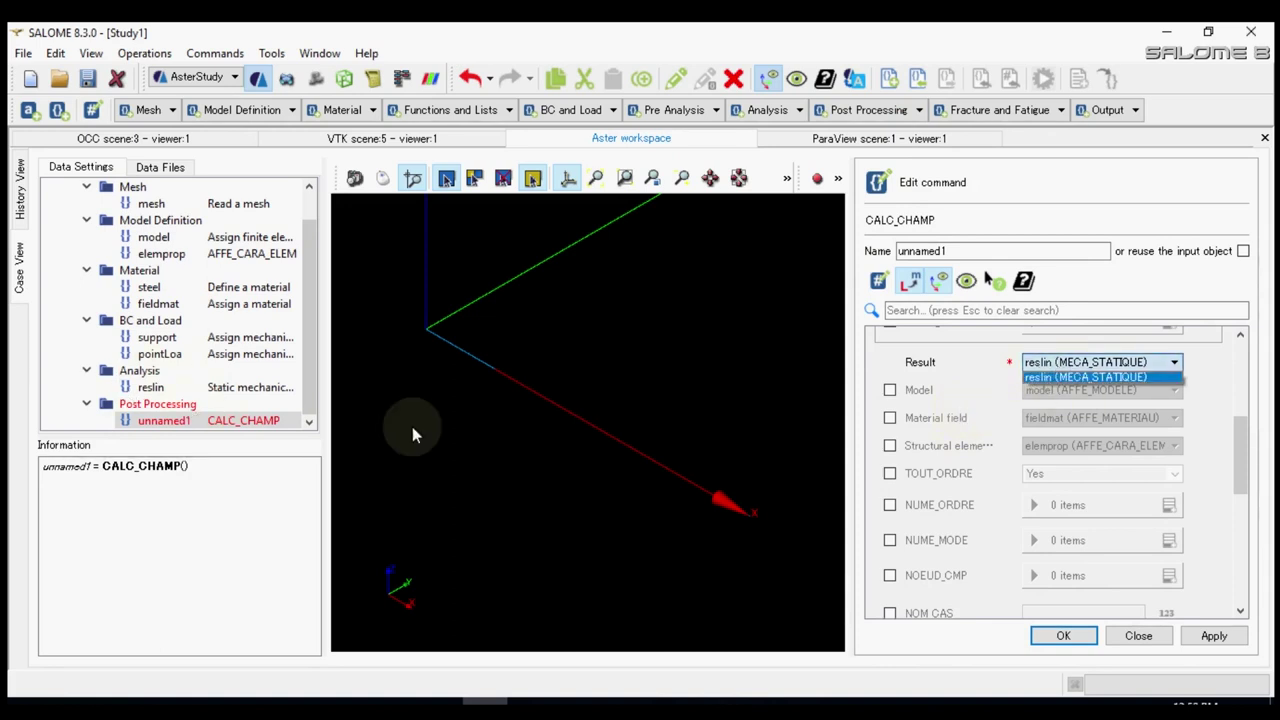
pyautogui.click(1070, 379)
# - Add one FORCE item set to REAC_NODA in the CALC_CHAMP command and store the command
pyautogui.scroll(3, 980, 423)
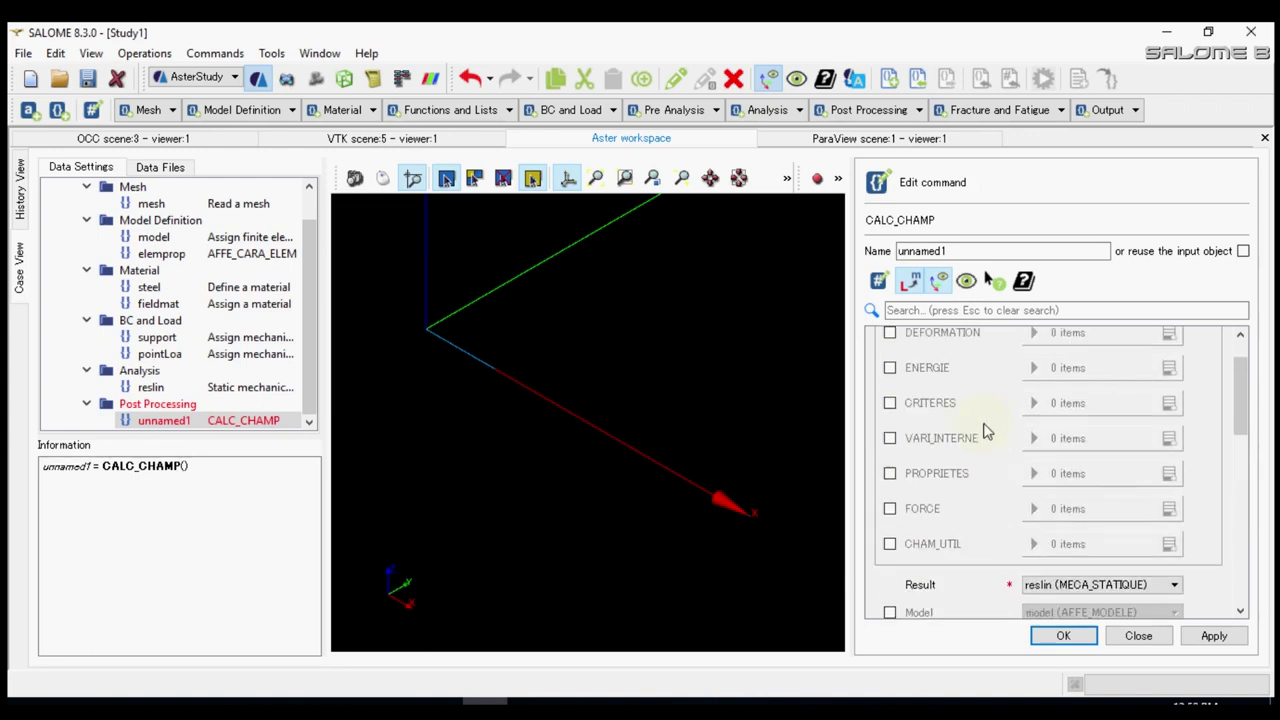
pyautogui.click(930, 512)
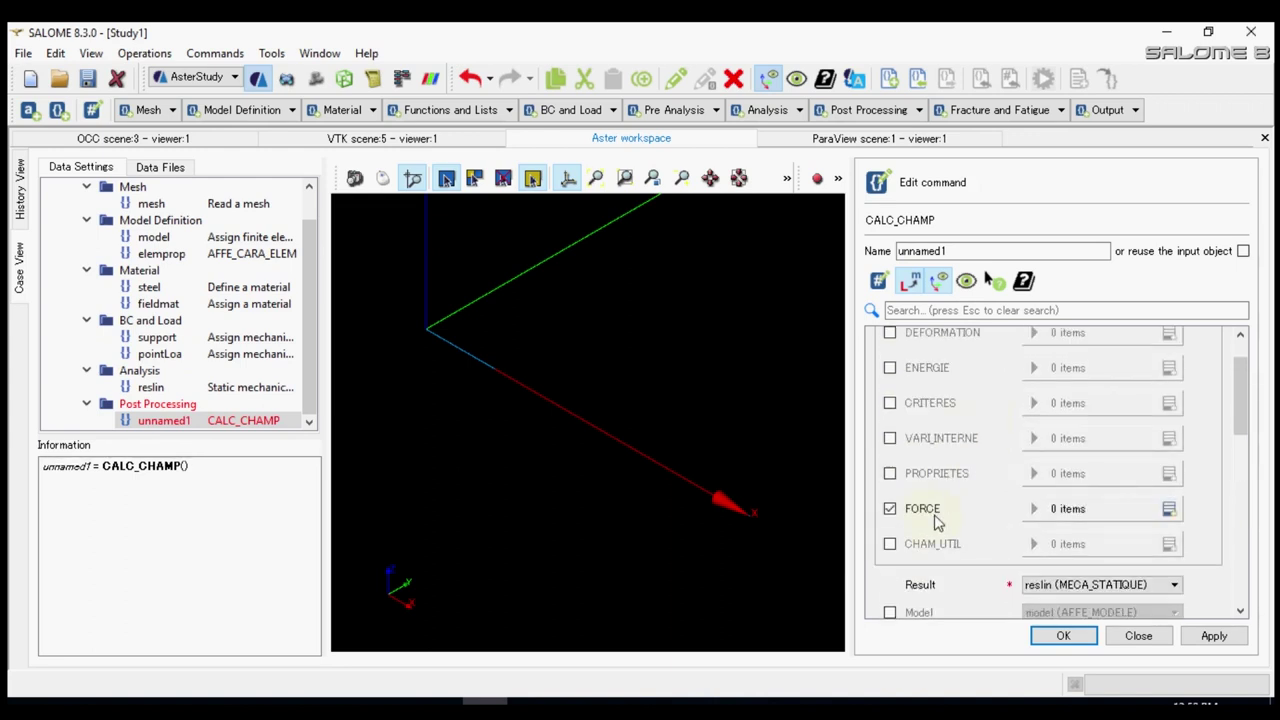
pyautogui.click(1169, 509)
pyautogui.click(1107, 552)
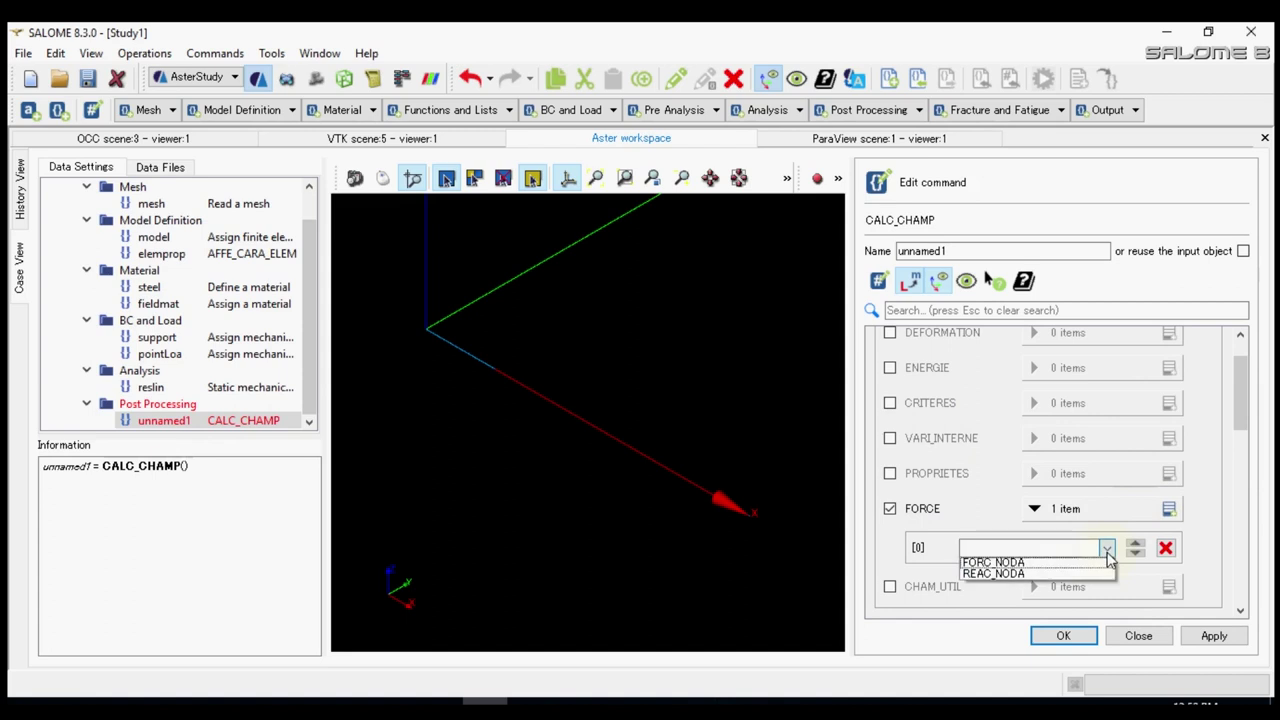
pyautogui.click(1058, 575)
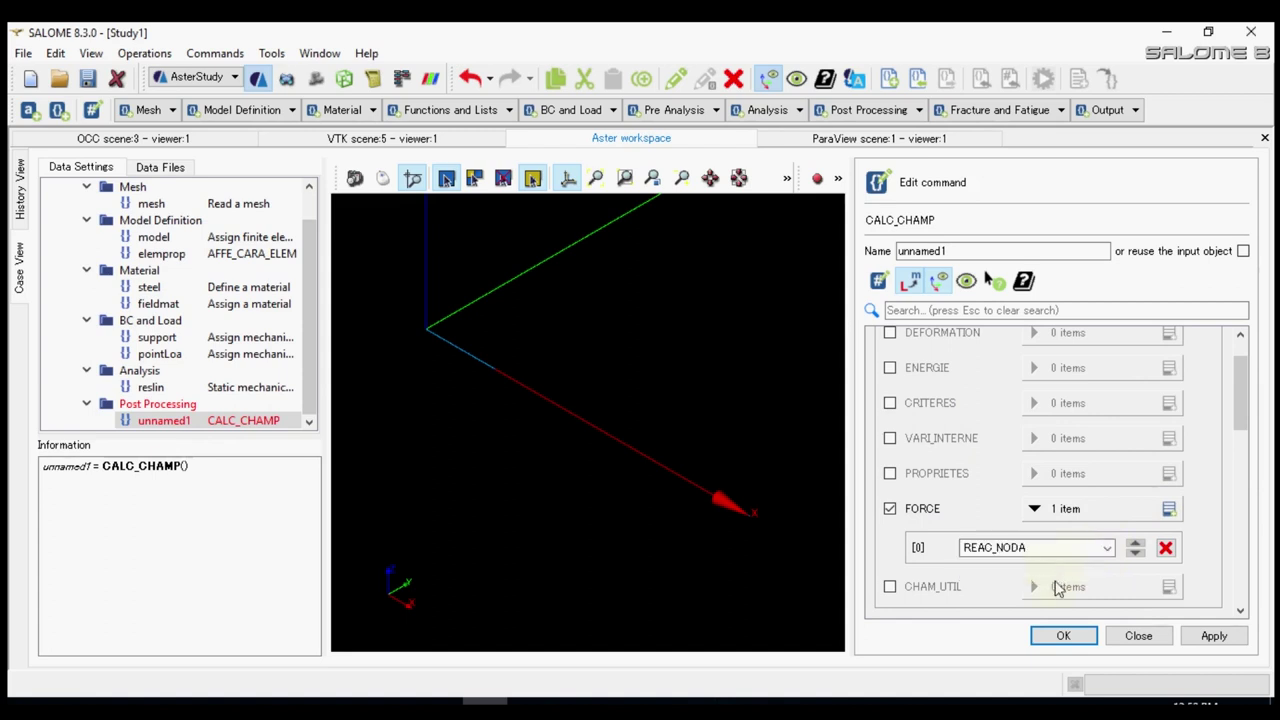
pyautogui.click(1062, 636)
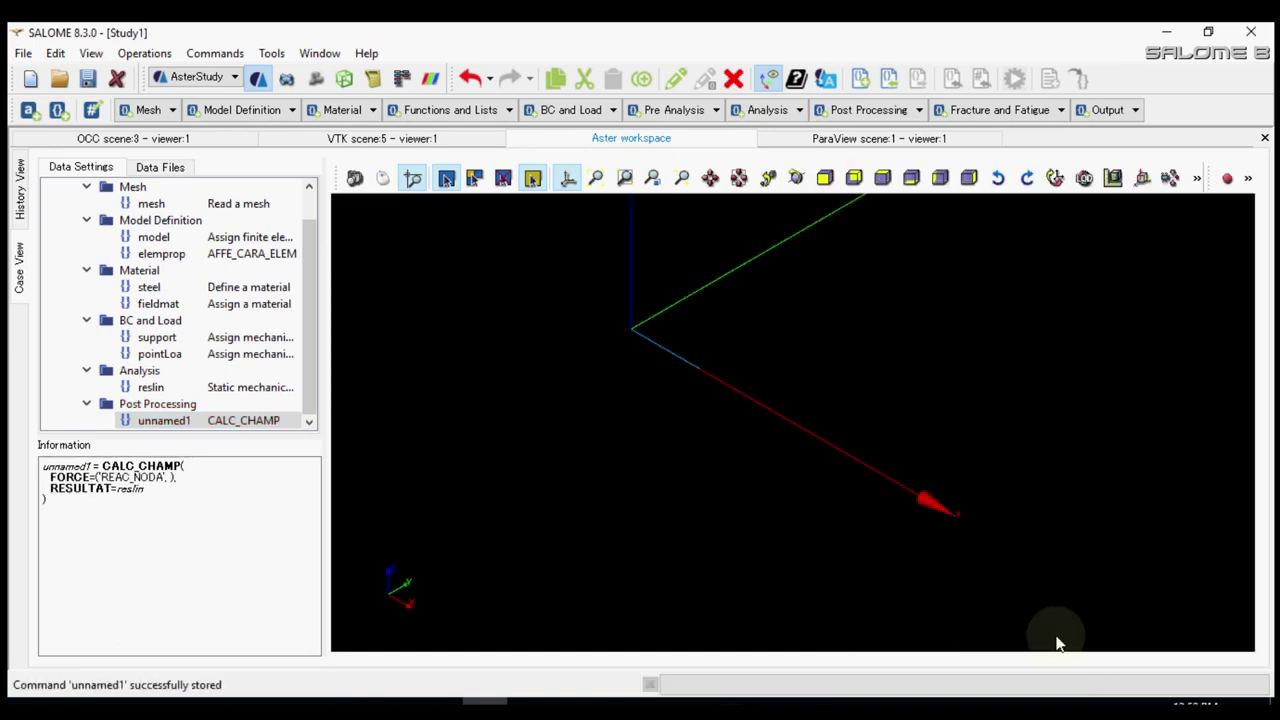
# - Rename the CALC_CHAMP command as rxn
pyautogui.doubleClick(196, 423)
pyautogui.write('r')
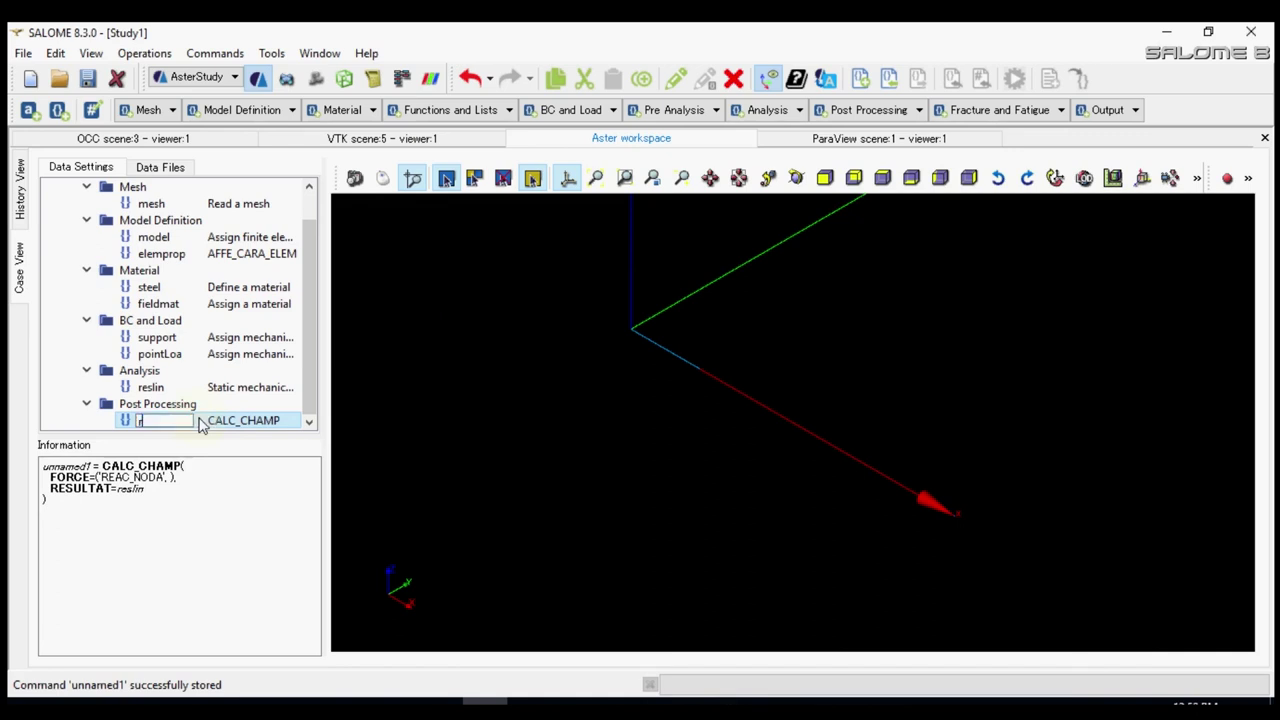
pyautogui.write('ea')
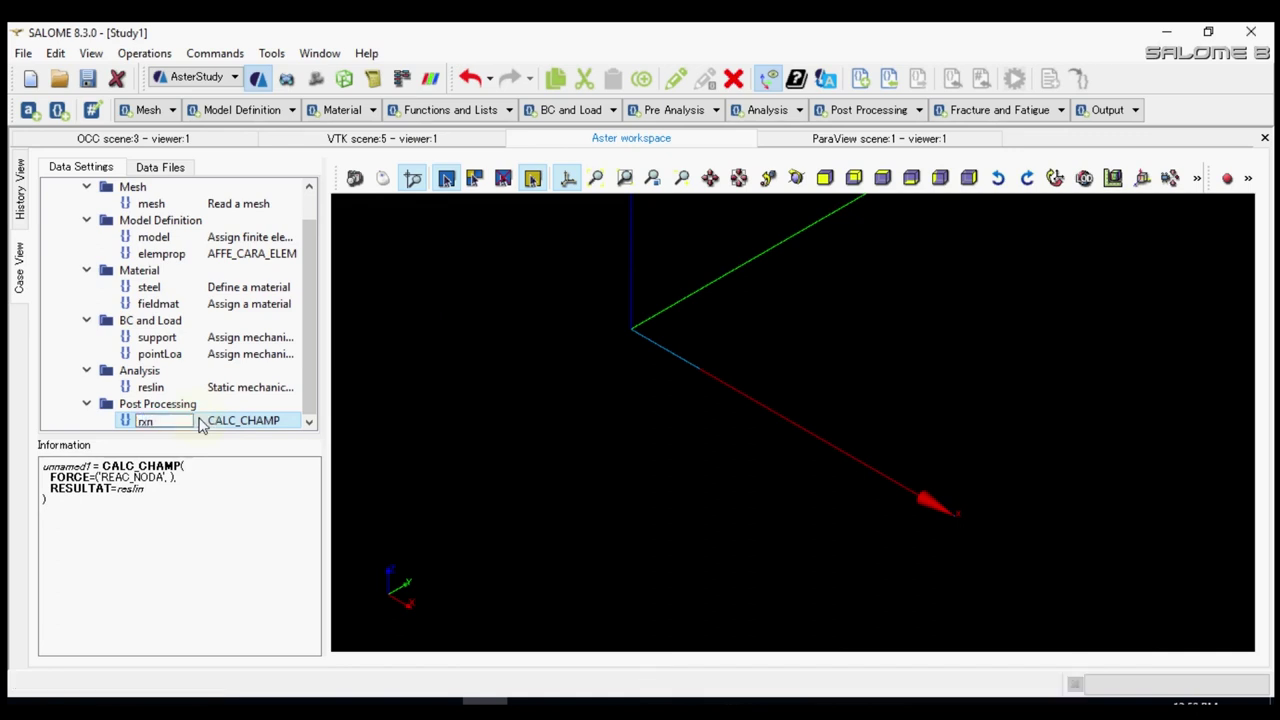
pyautogui.press('Return')
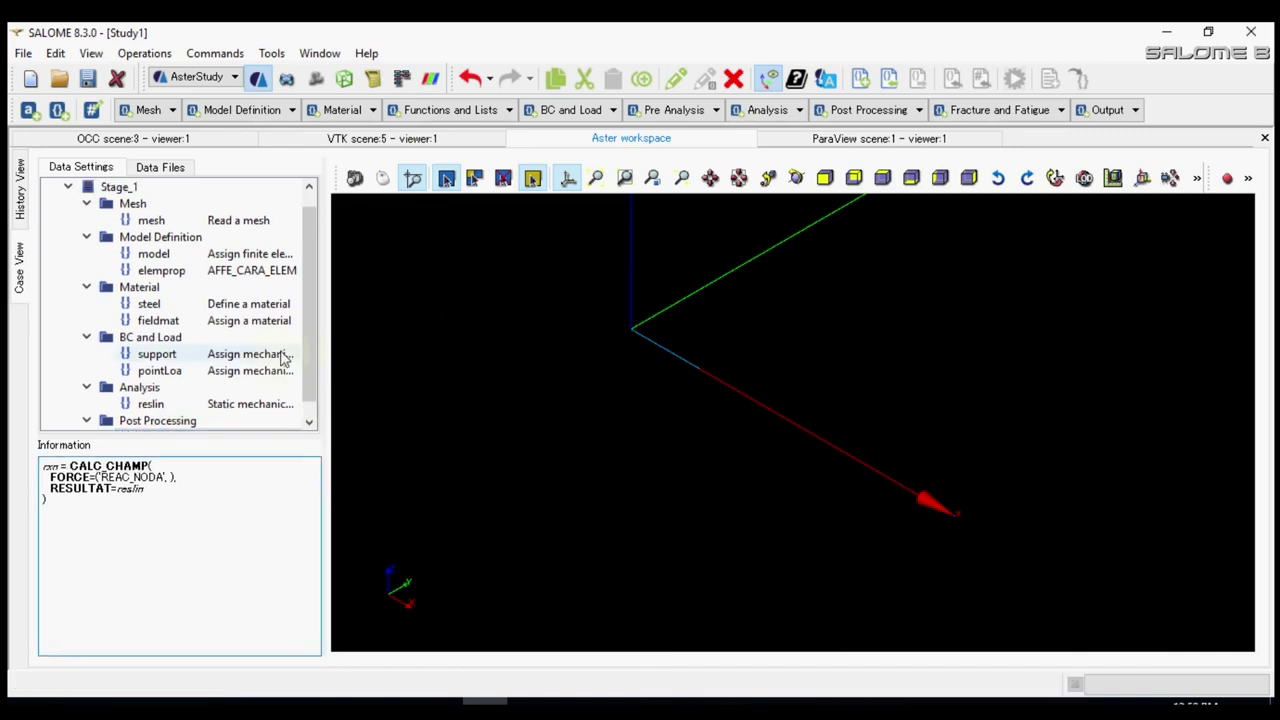
# - Add a Set output results command in Med format with result.rmed in the test folder as its result file
pyautogui.click(1128, 110)
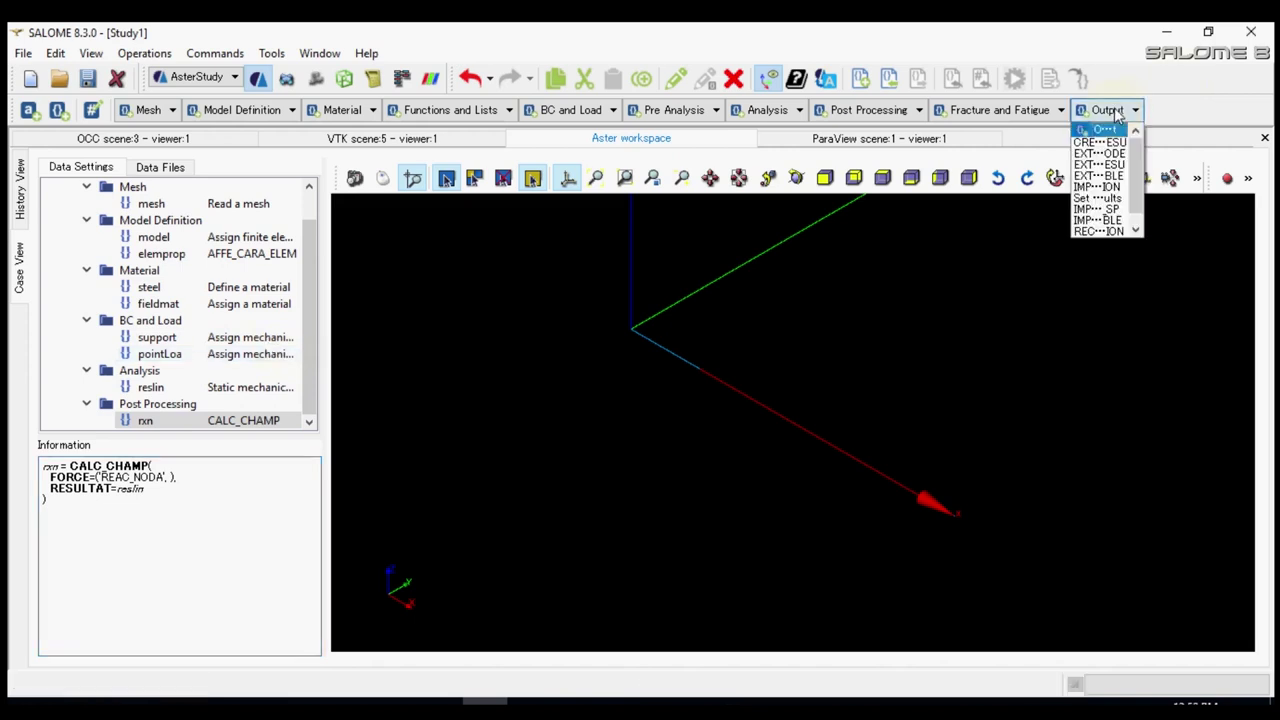
pyautogui.click(1105, 205)
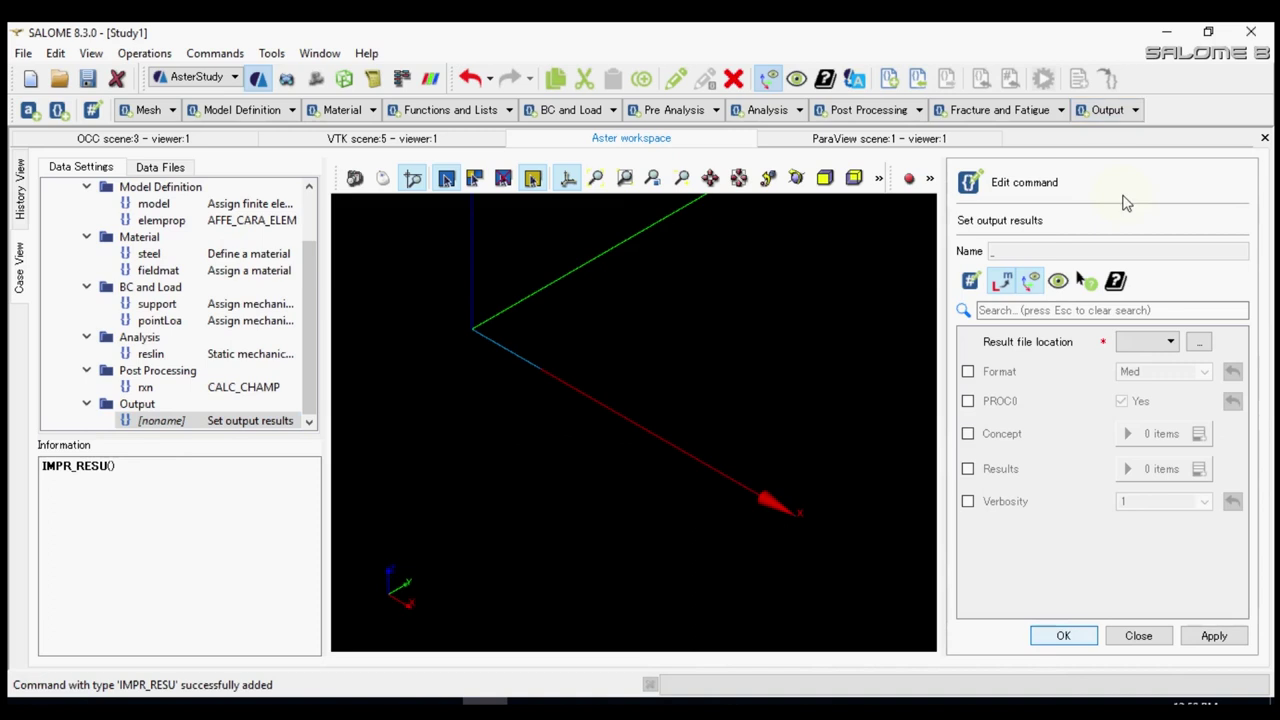
pyautogui.click(1001, 376)
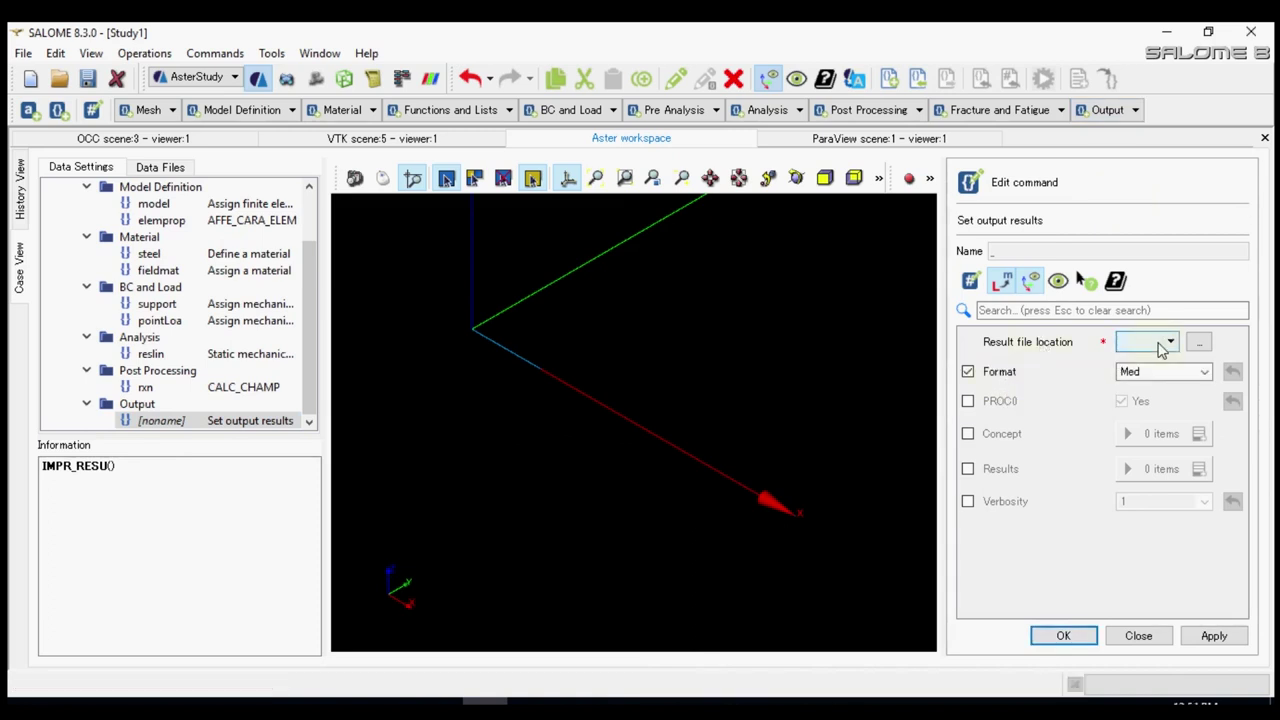
pyautogui.click(1200, 343)
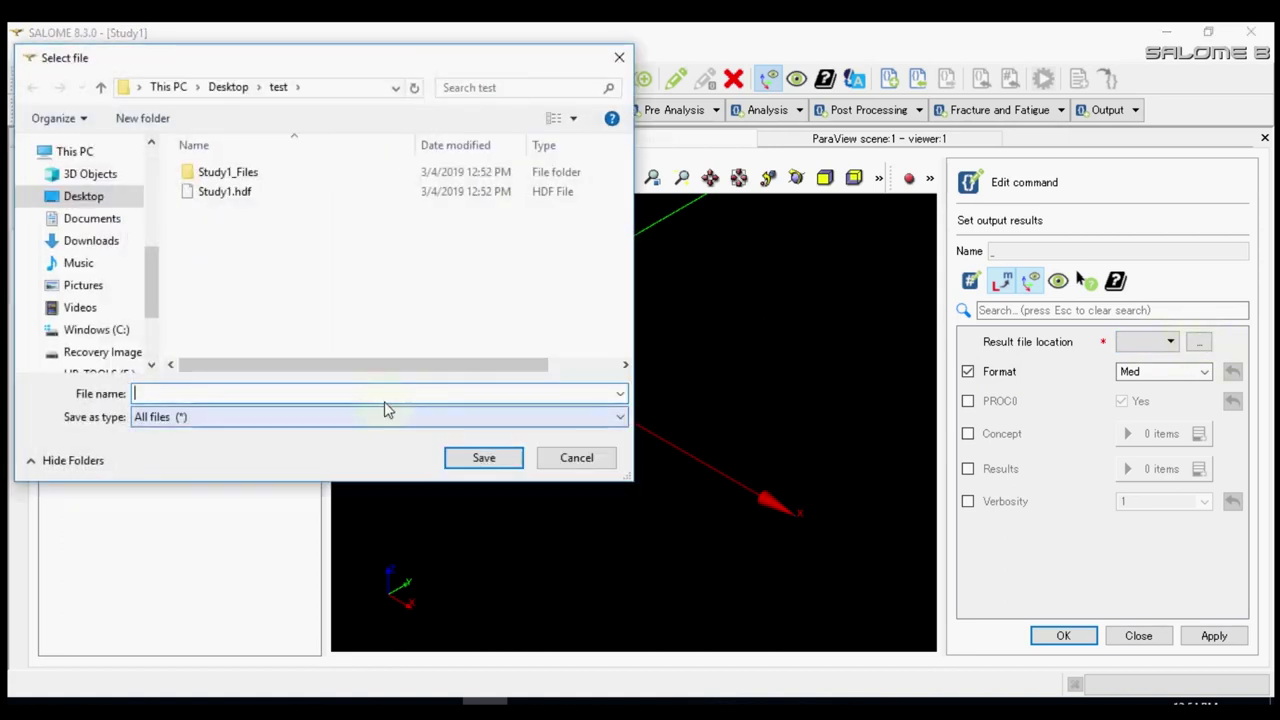
pyautogui.write('resu')
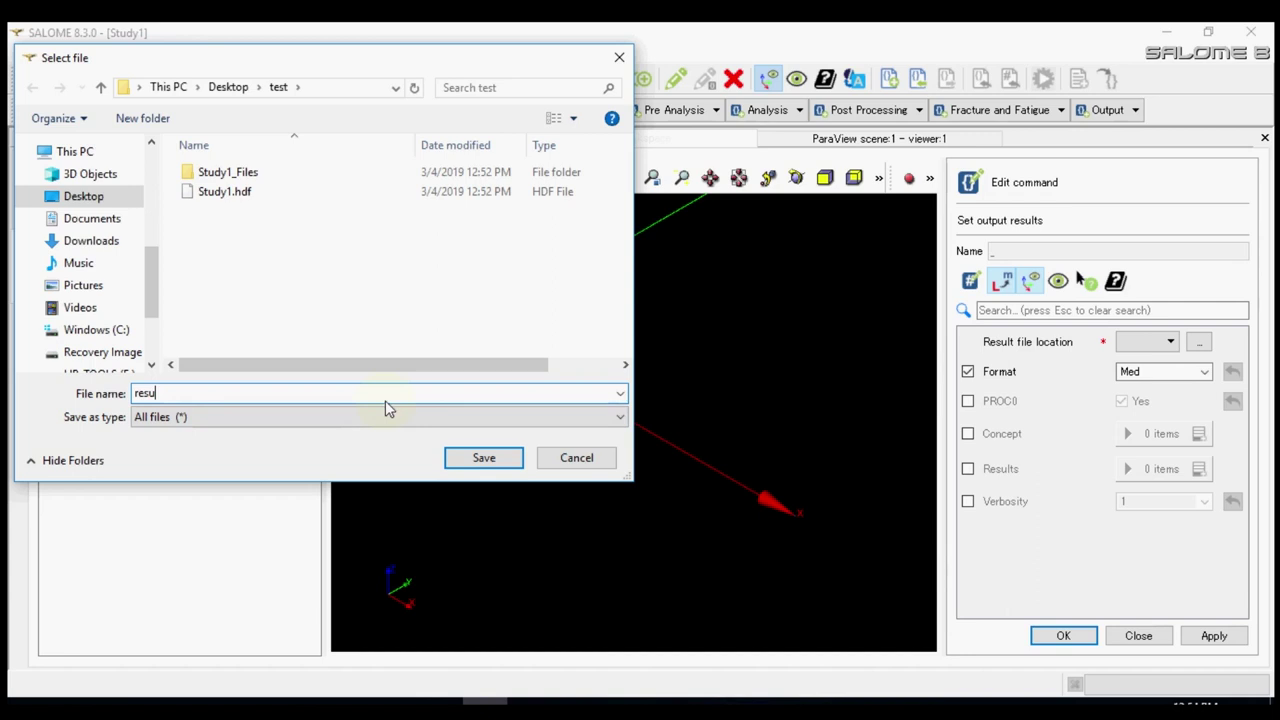
pyautogui.write('lt.med')
pyautogui.press('Return')
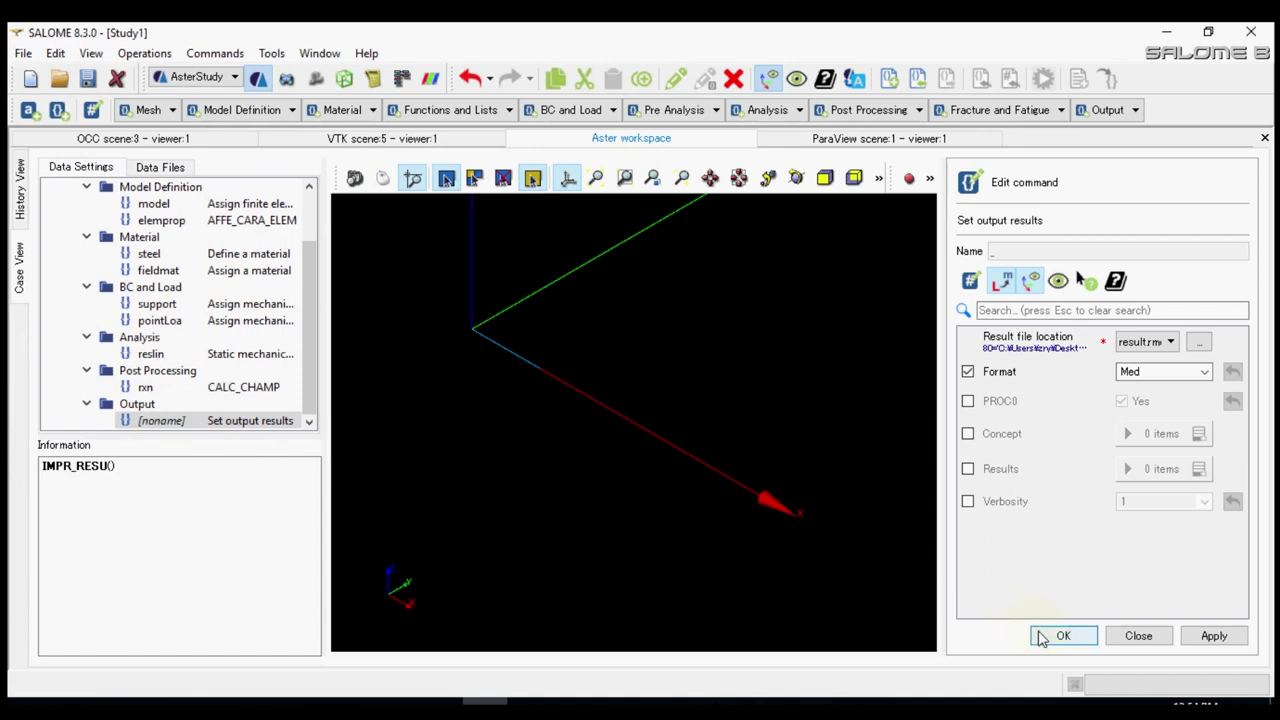
# - Add a results item that outputs reslin to the Med output command and store the command
pyautogui.click(997, 472)
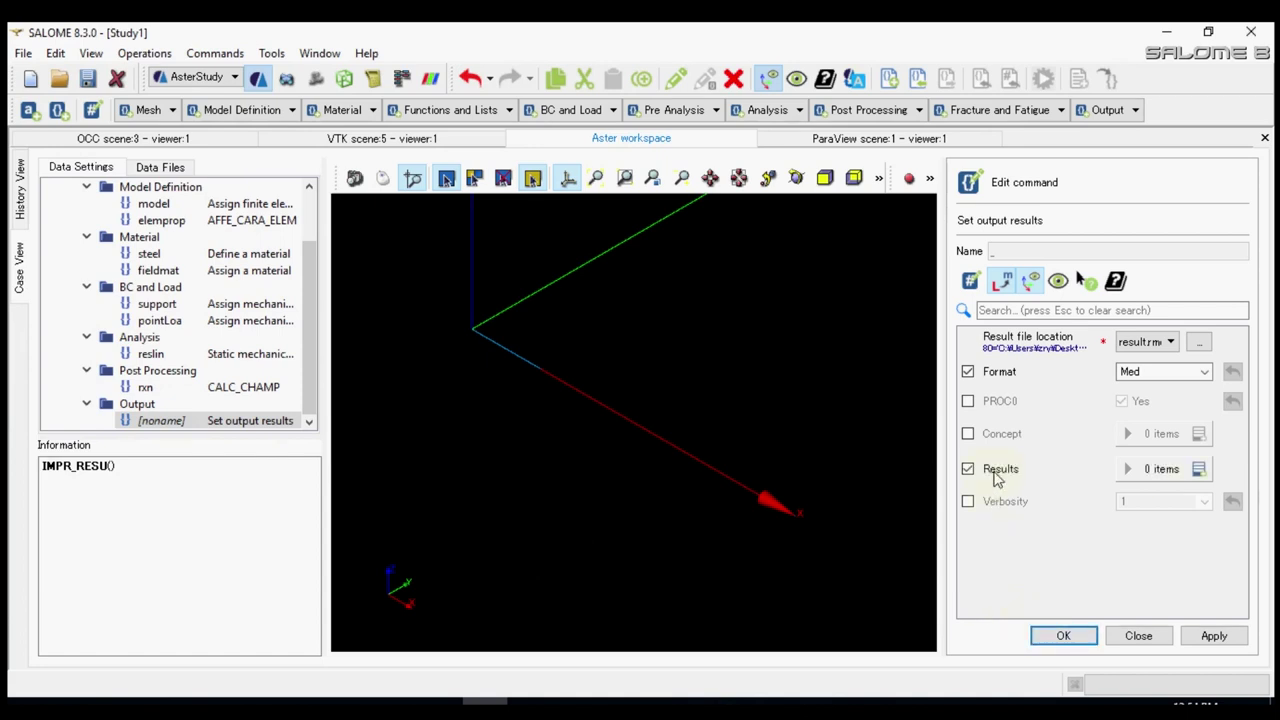
pyautogui.click(1199, 470)
pyautogui.click(1116, 510)
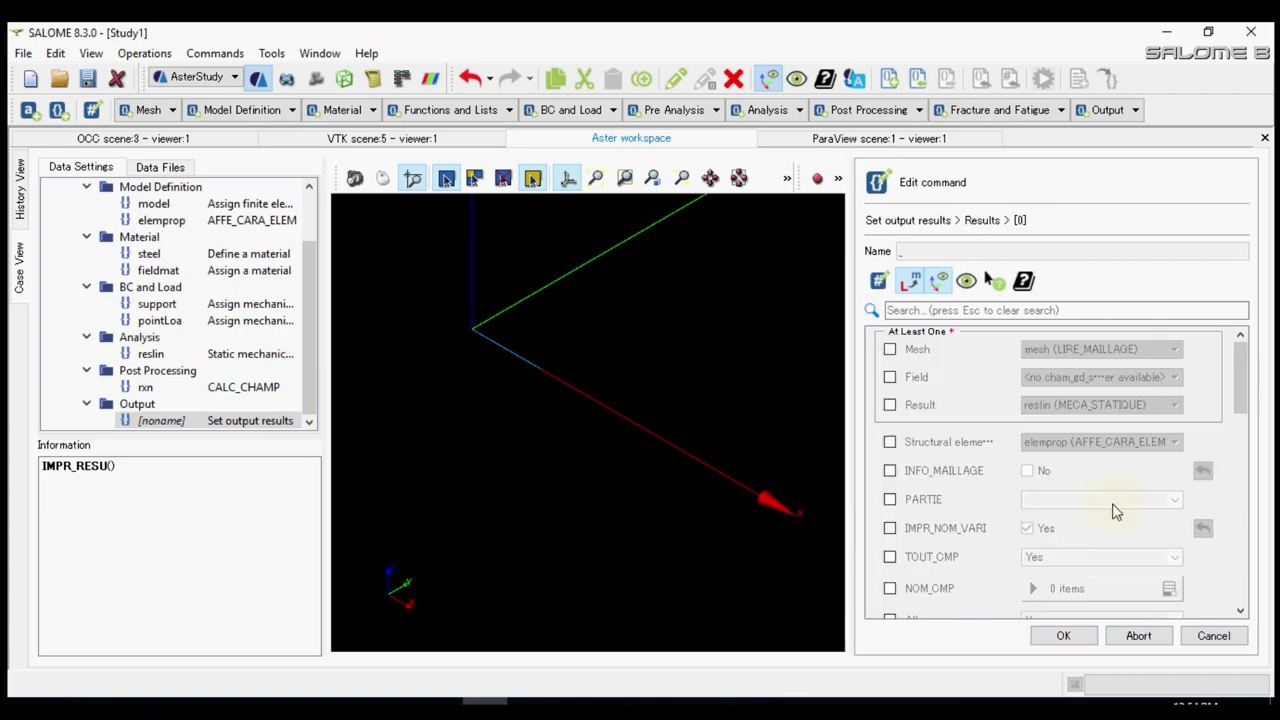
pyautogui.click(928, 410)
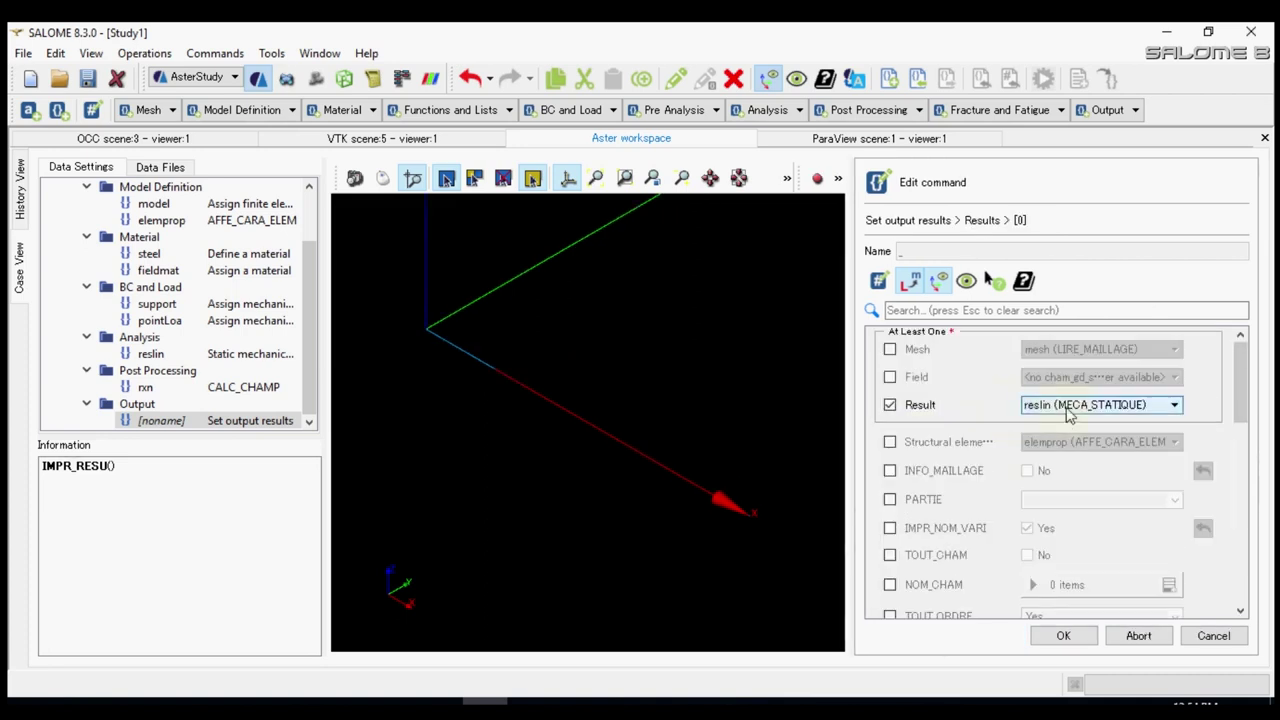
pyautogui.click(1065, 406)
pyautogui.click(1068, 418)
pyautogui.click(1064, 637)
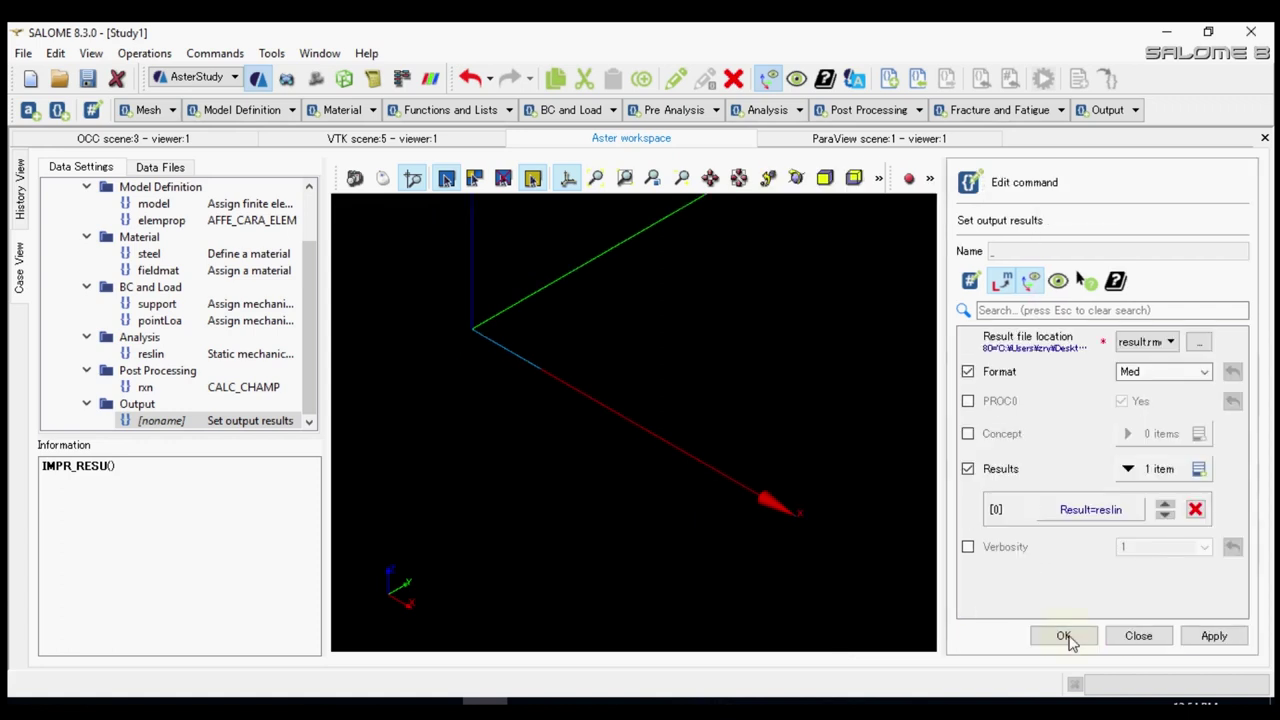
pyautogui.click(1066, 637)
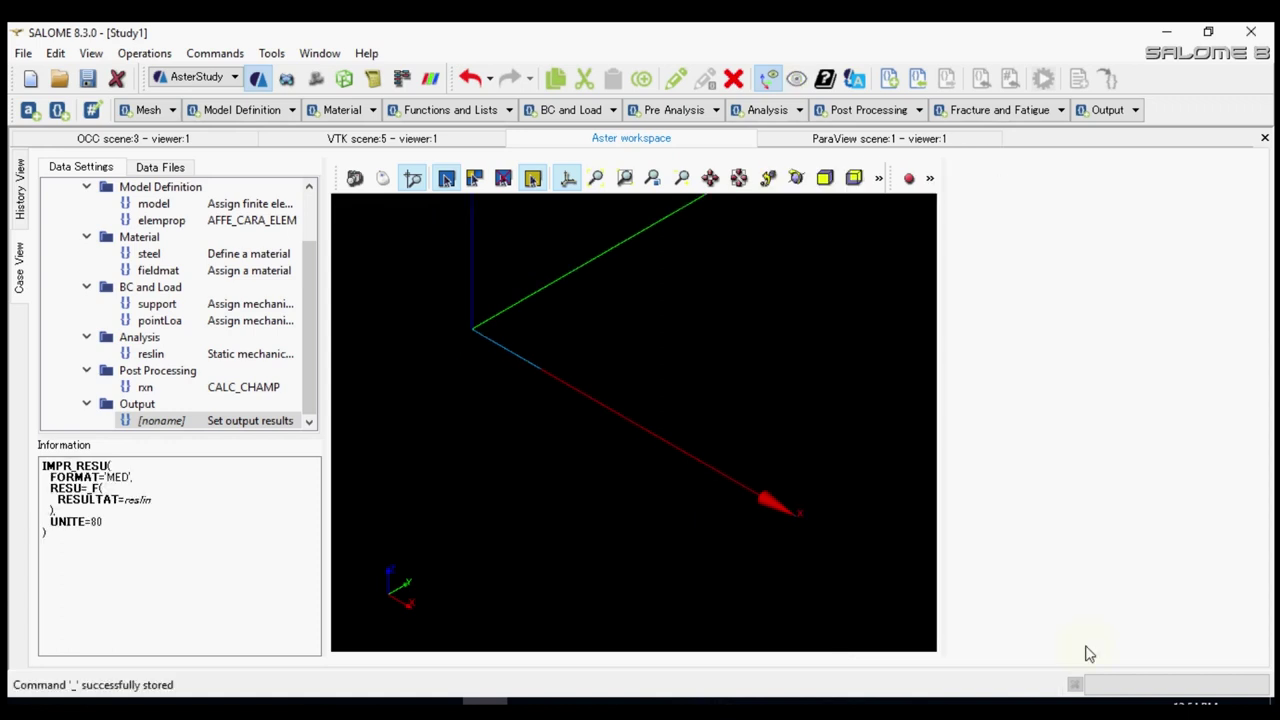
# - Add a second Set output results command in Result format with reaction.txt in the test folder as its result file
pyautogui.click(1113, 112)
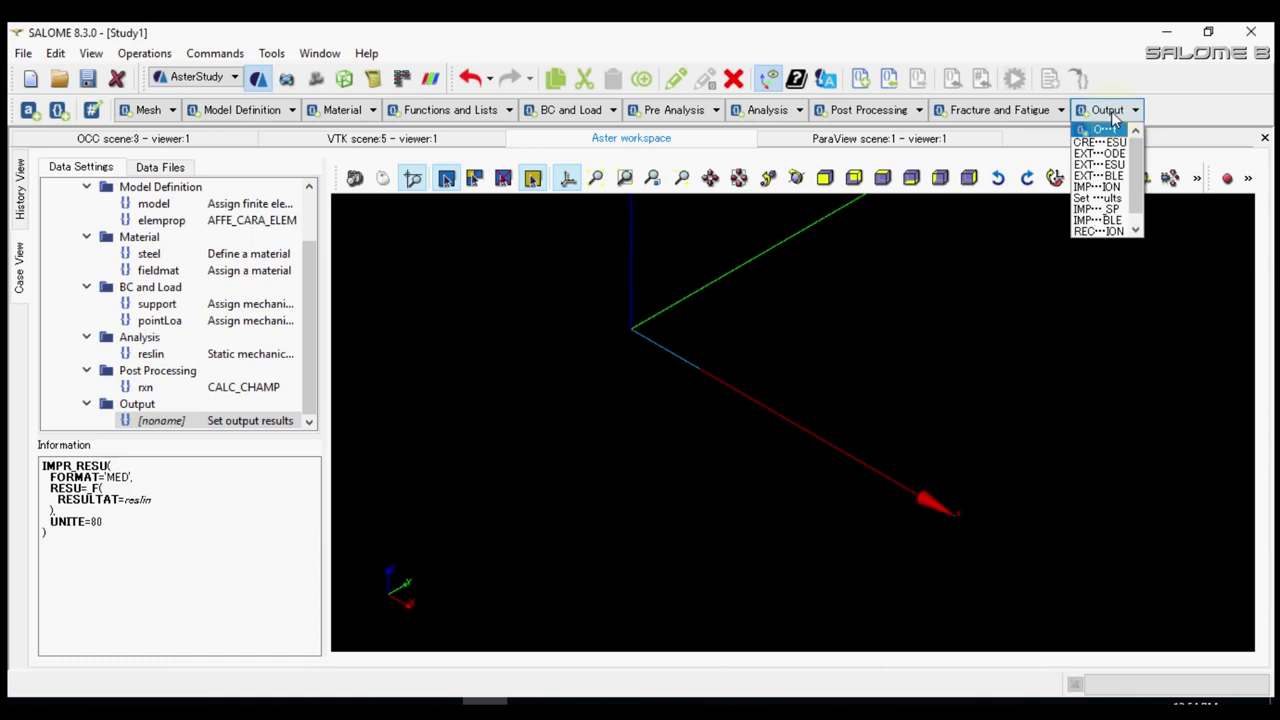
pyautogui.click(1106, 198)
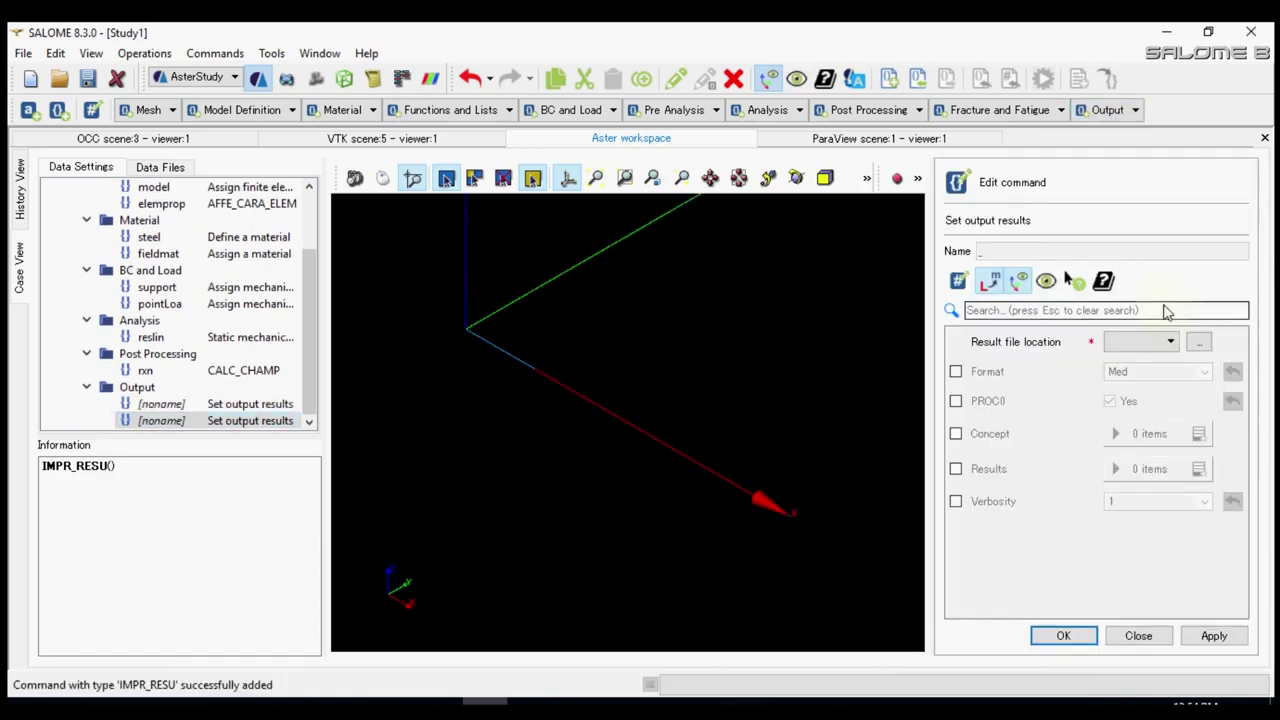
pyautogui.click(981, 377)
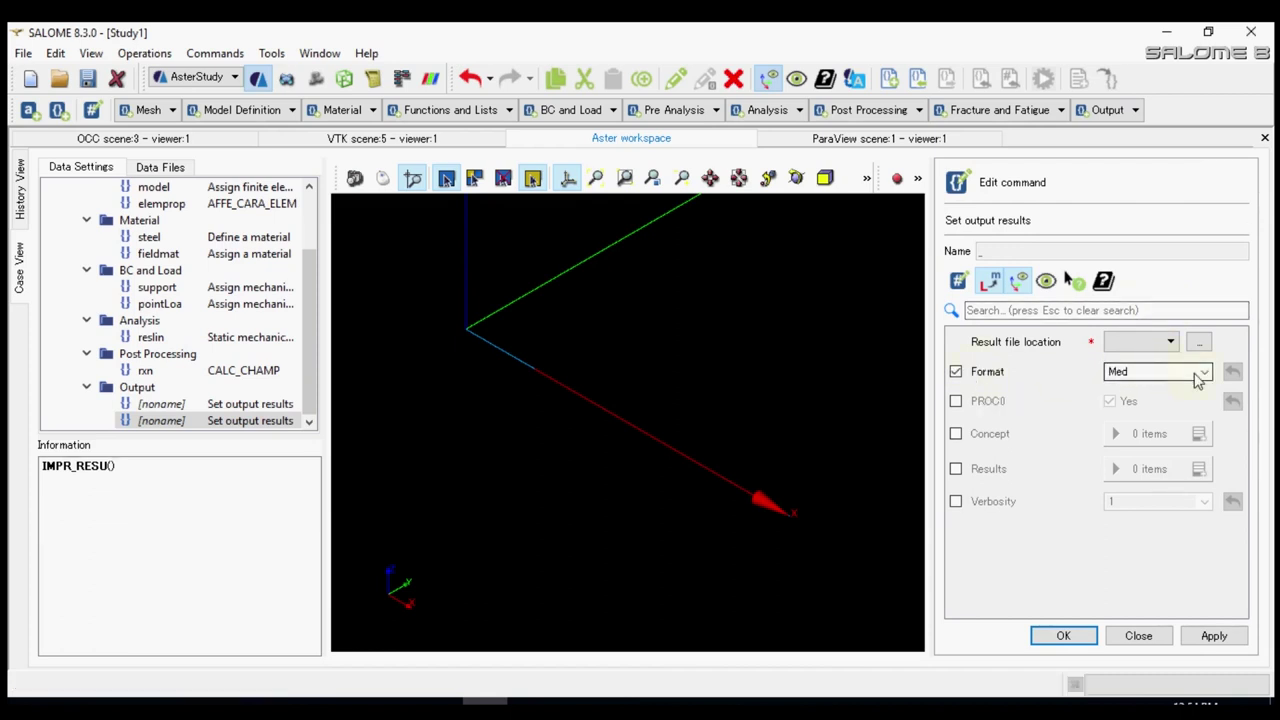
pyautogui.click(1200, 373)
pyautogui.click(1160, 431)
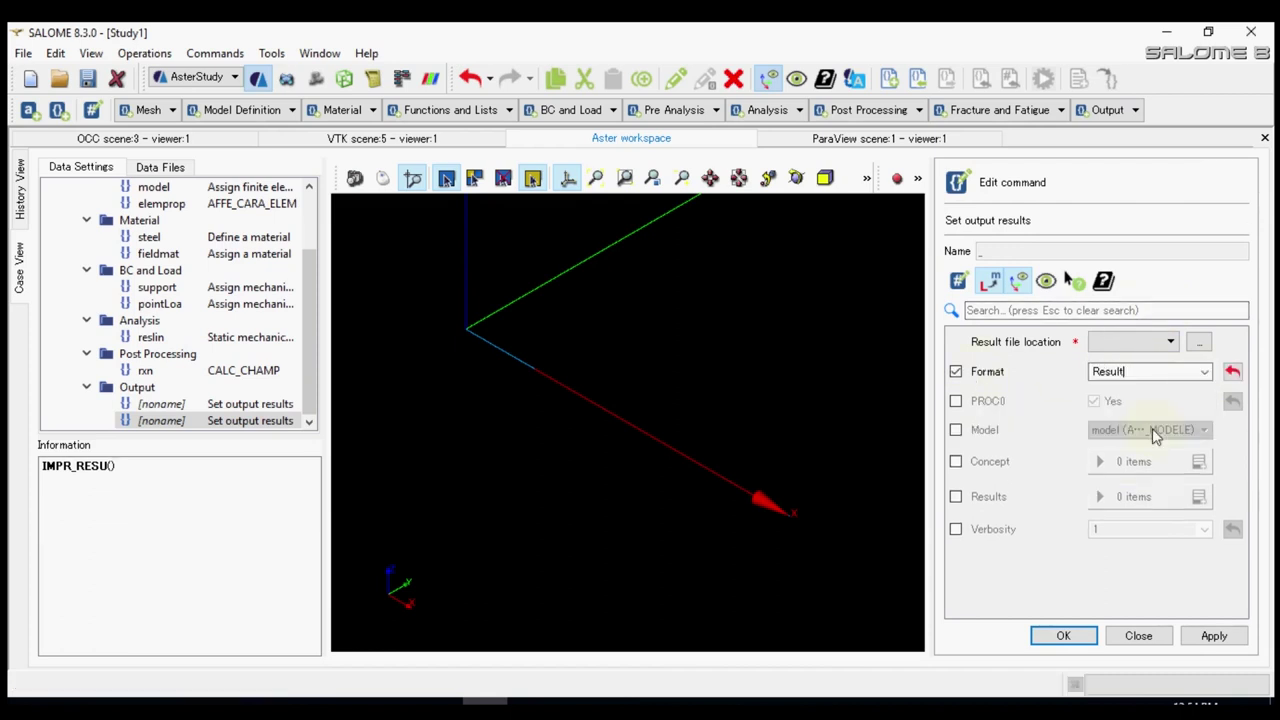
pyautogui.click(1212, 344)
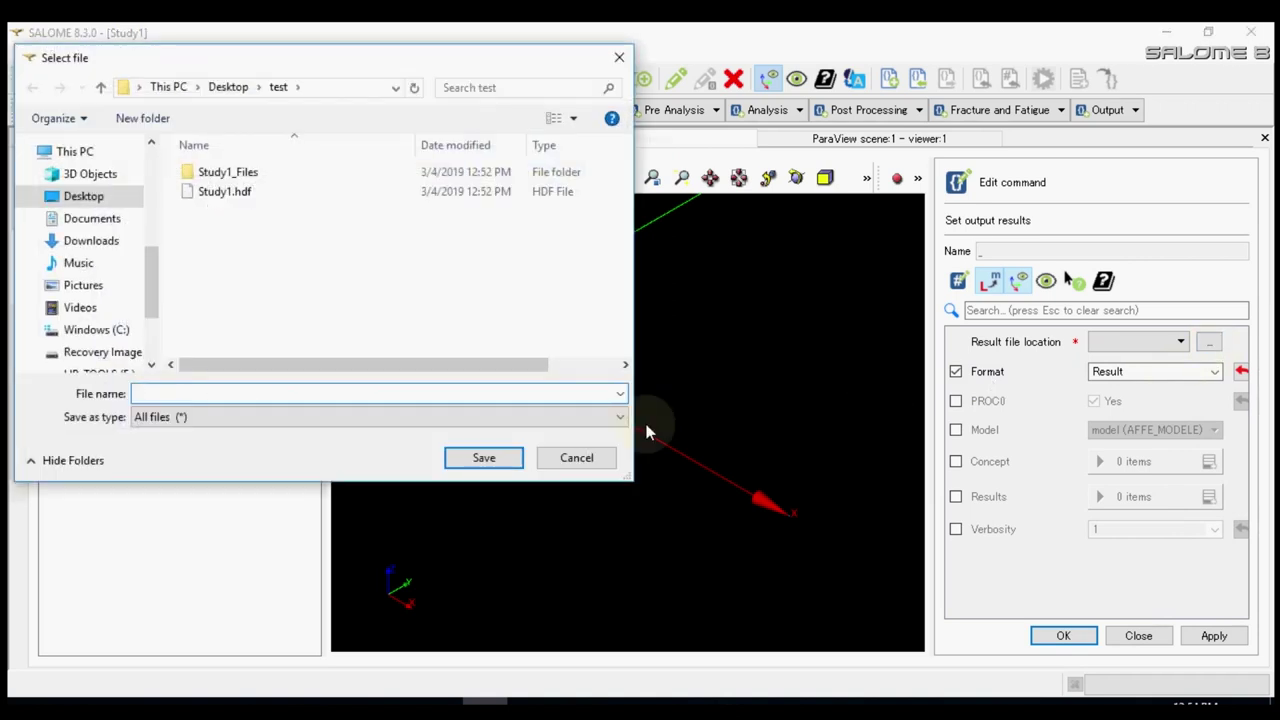
pyautogui.write('reactio')
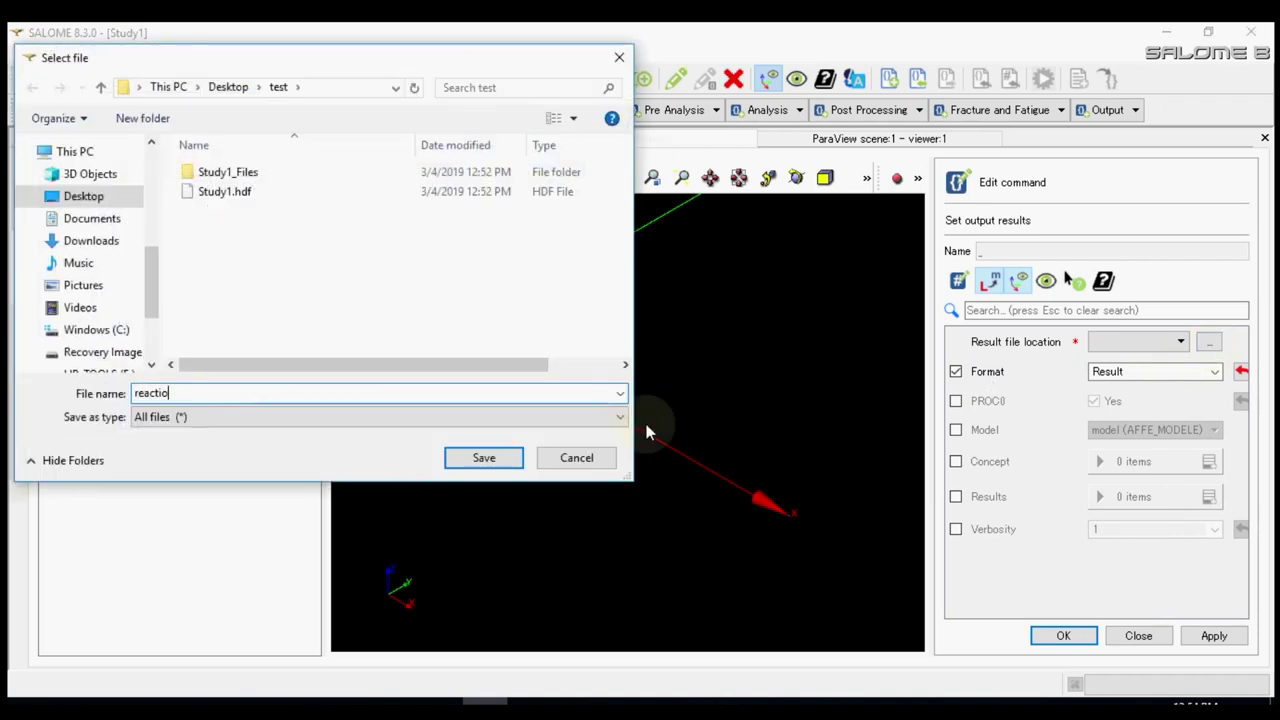
pyautogui.write('n.txt')
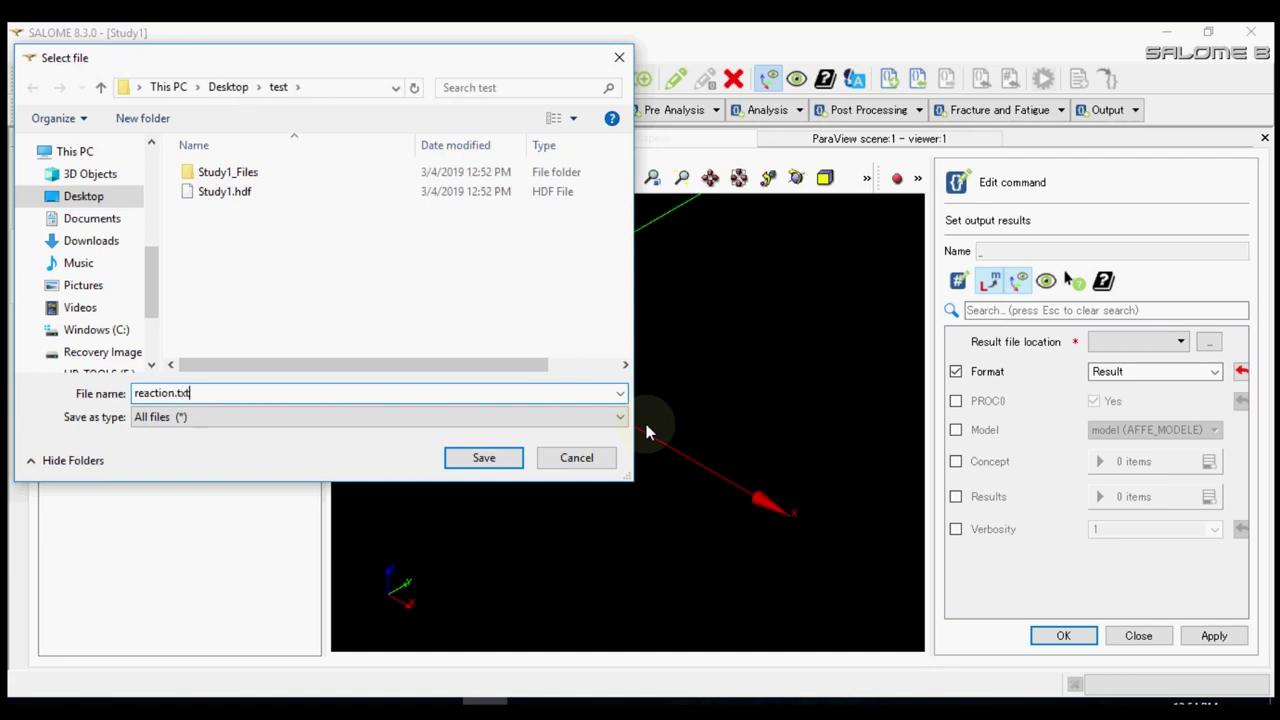
pyautogui.click(486, 460)
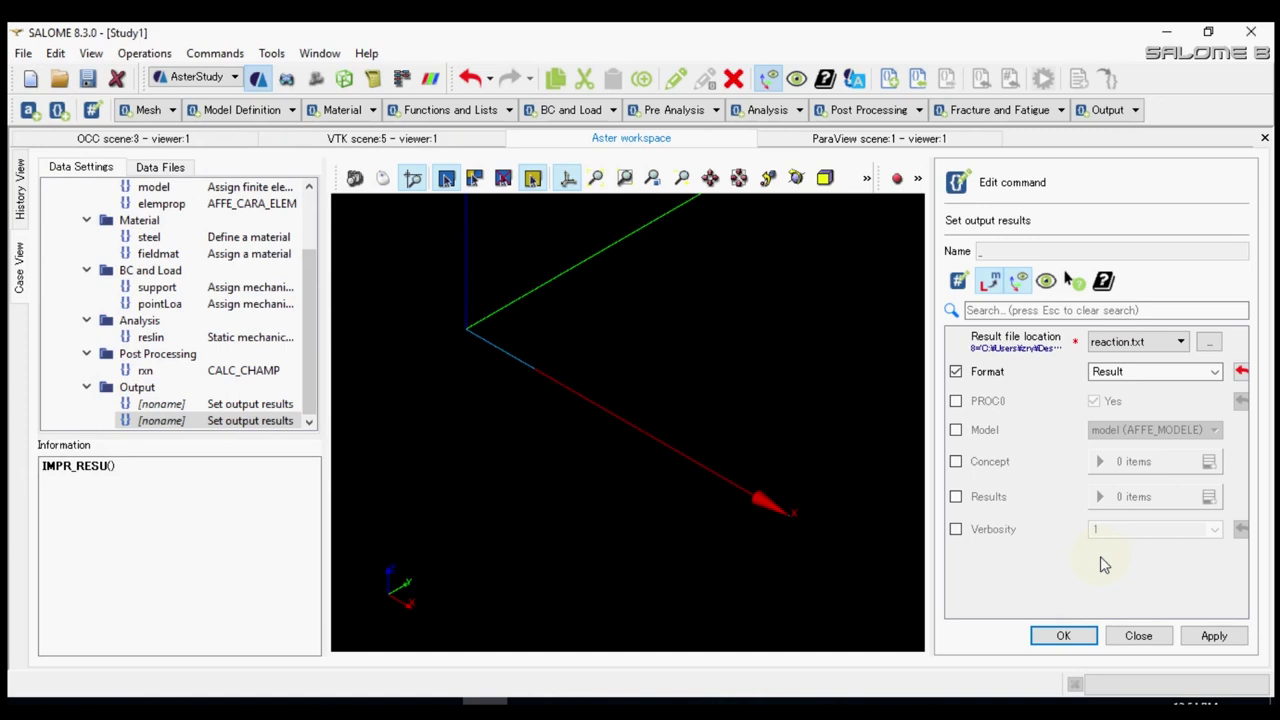
# - Add a results item that outputs rxn to the reaction.txt output command and store the command
pyautogui.click(997, 503)
pyautogui.click(1208, 497)
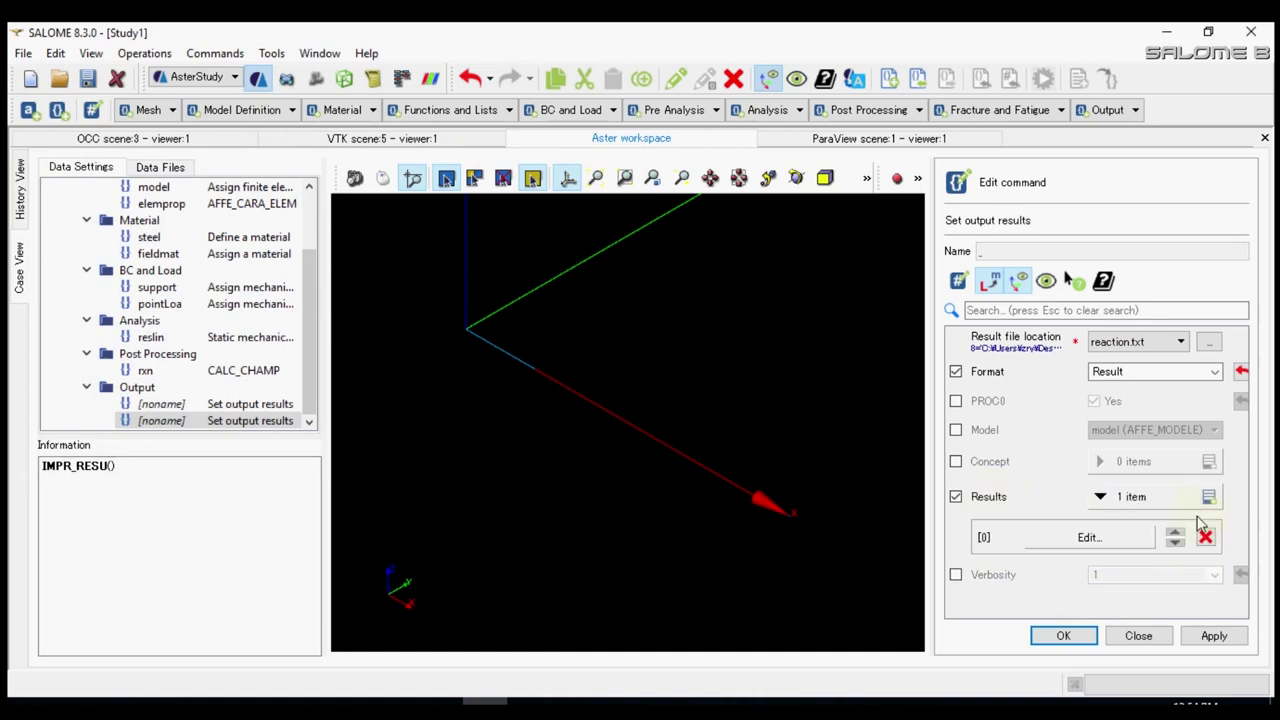
pyautogui.click(1127, 540)
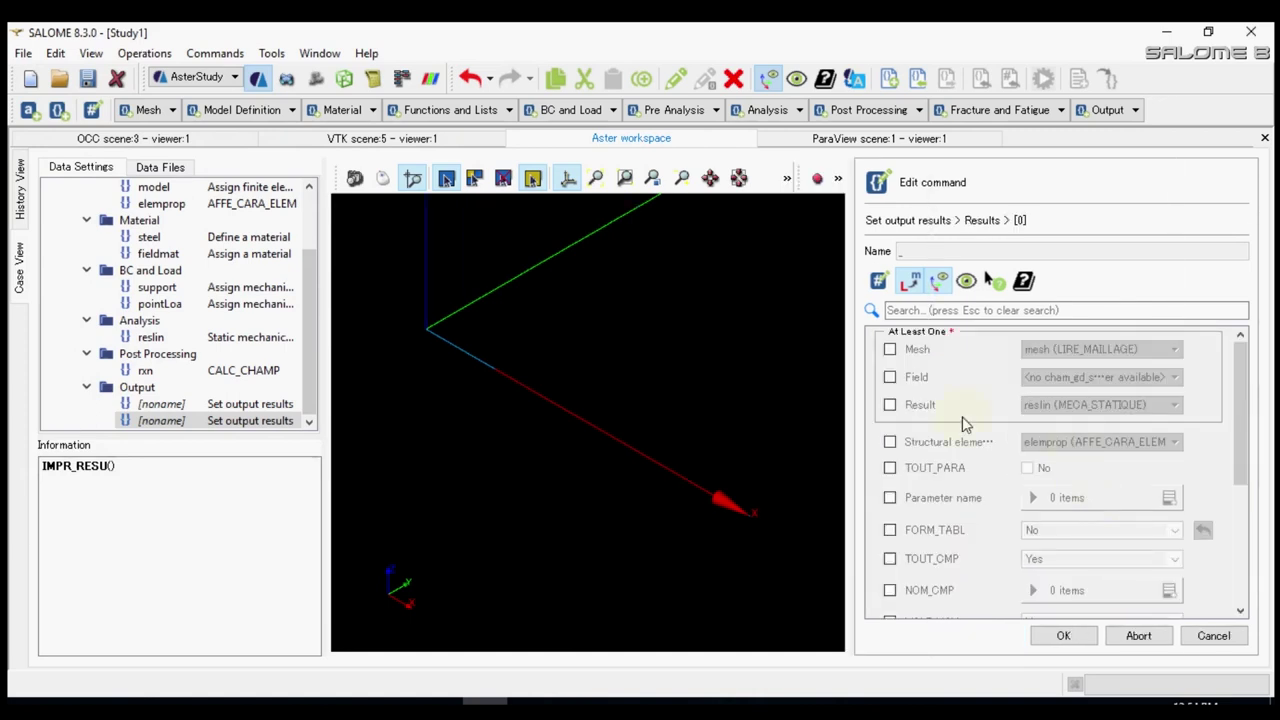
pyautogui.click(1034, 410)
pyautogui.click(1085, 405)
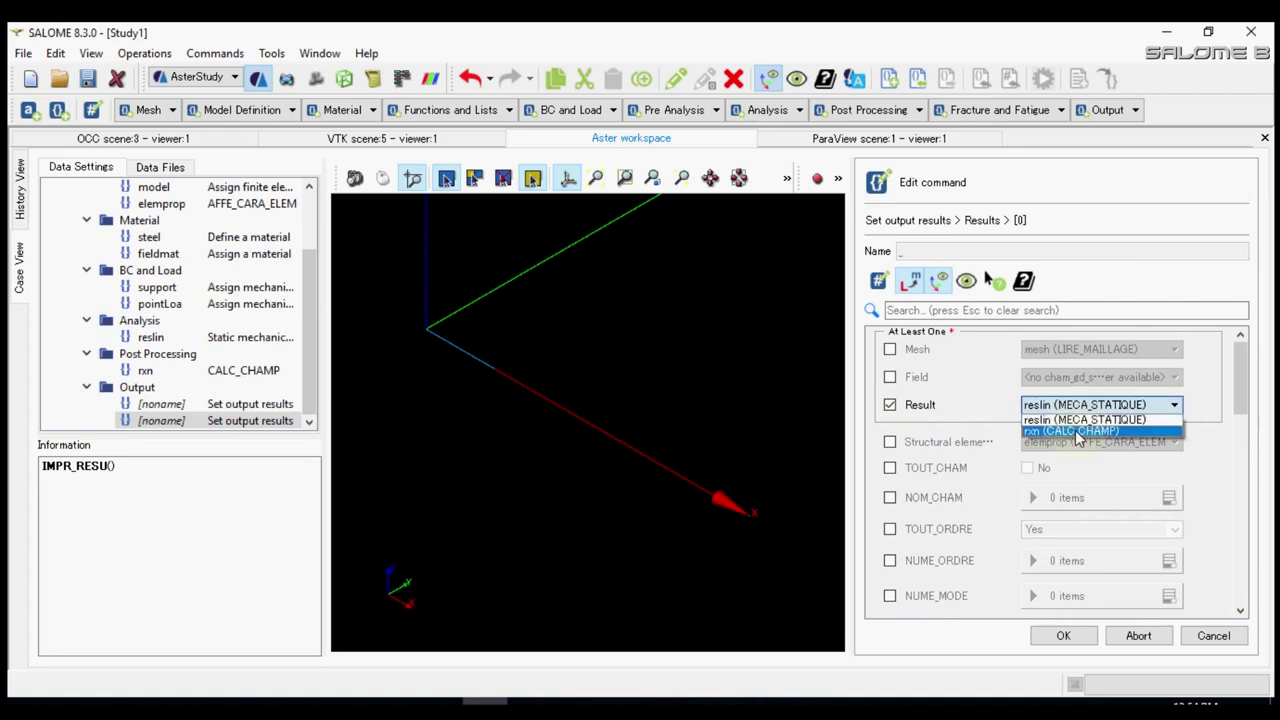
pyautogui.click(1080, 430)
pyautogui.click(1060, 638)
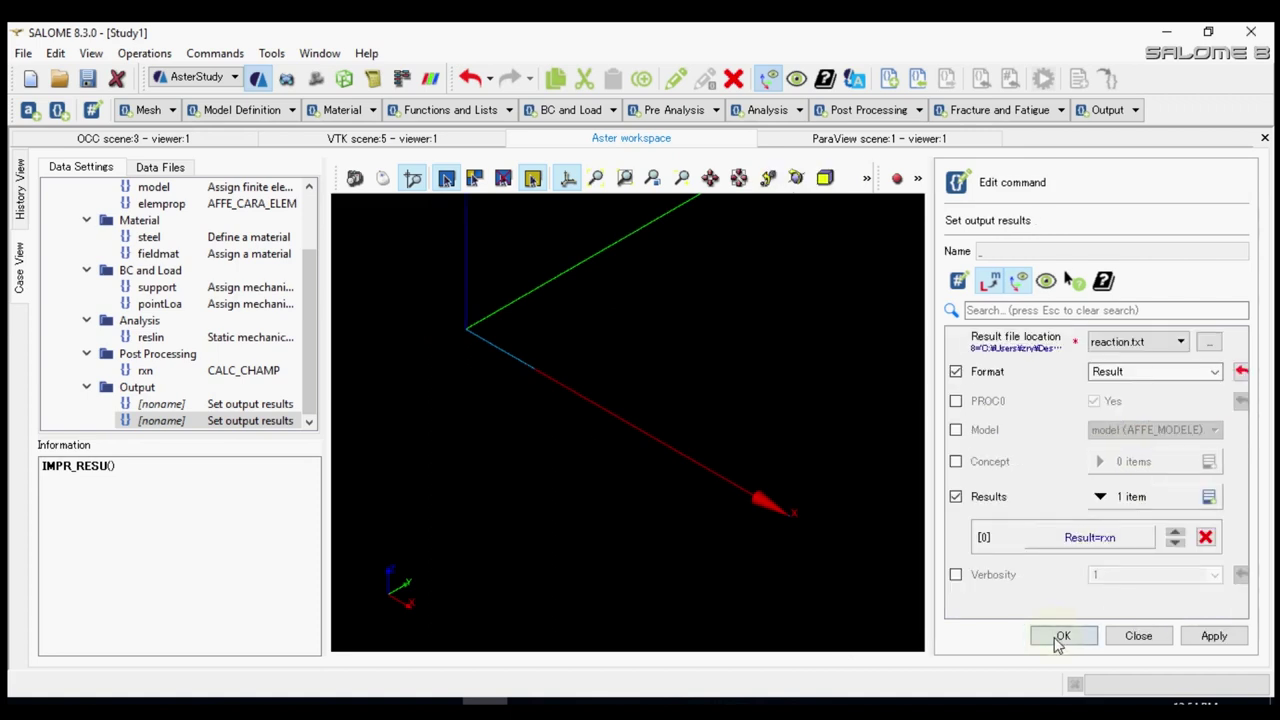
pyautogui.click(1060, 638)
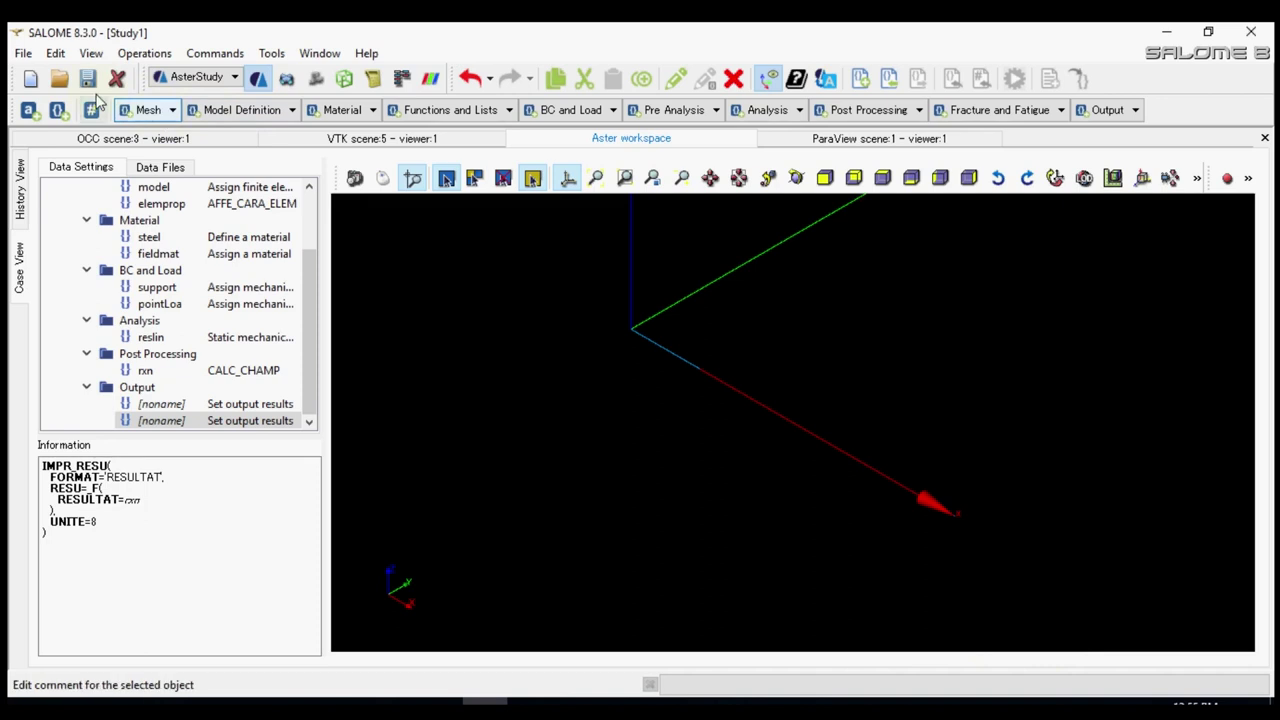
# - Save the study and show the run settings of the current case in the History View
pyautogui.click(28, 54)
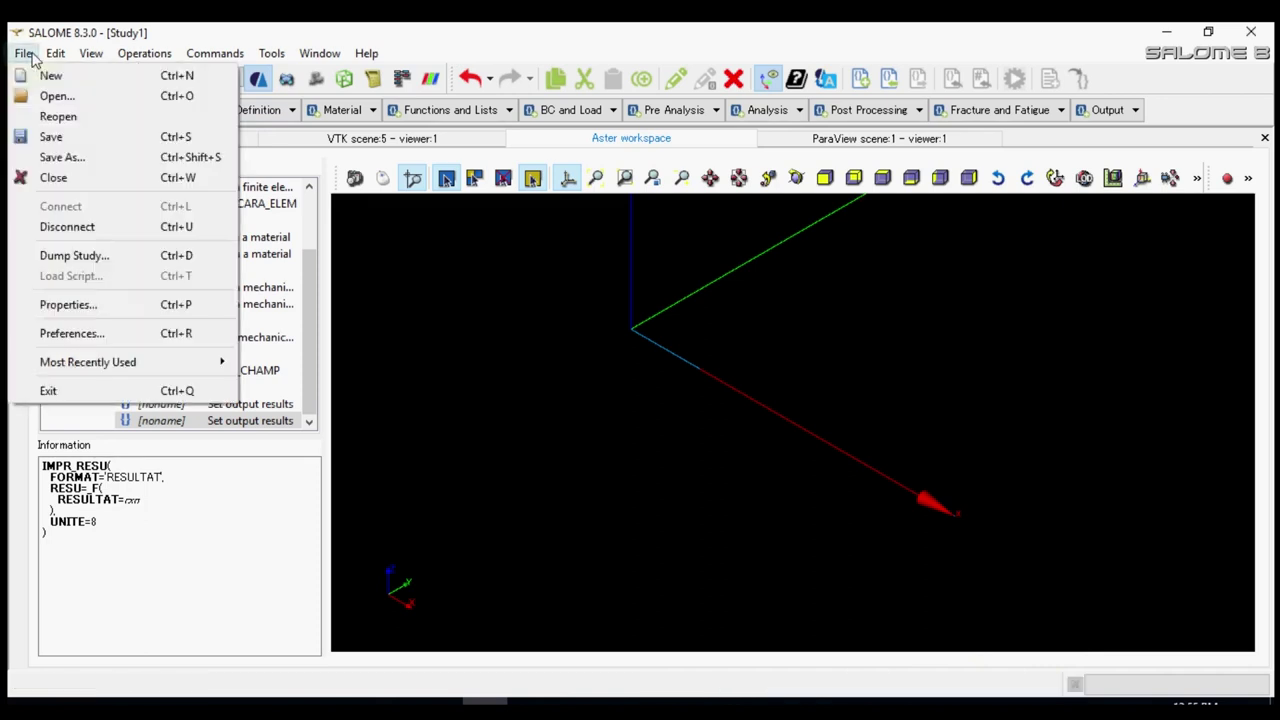
pyautogui.click(52, 137)
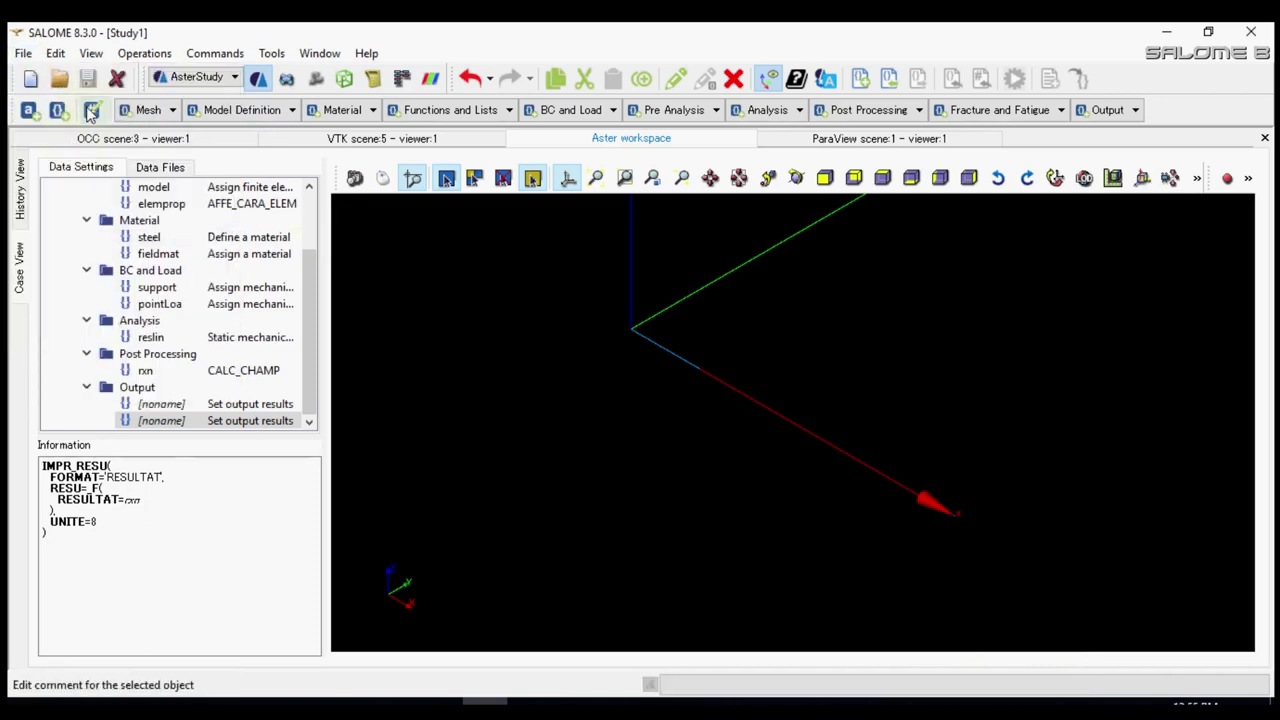
pyautogui.click(22, 205)
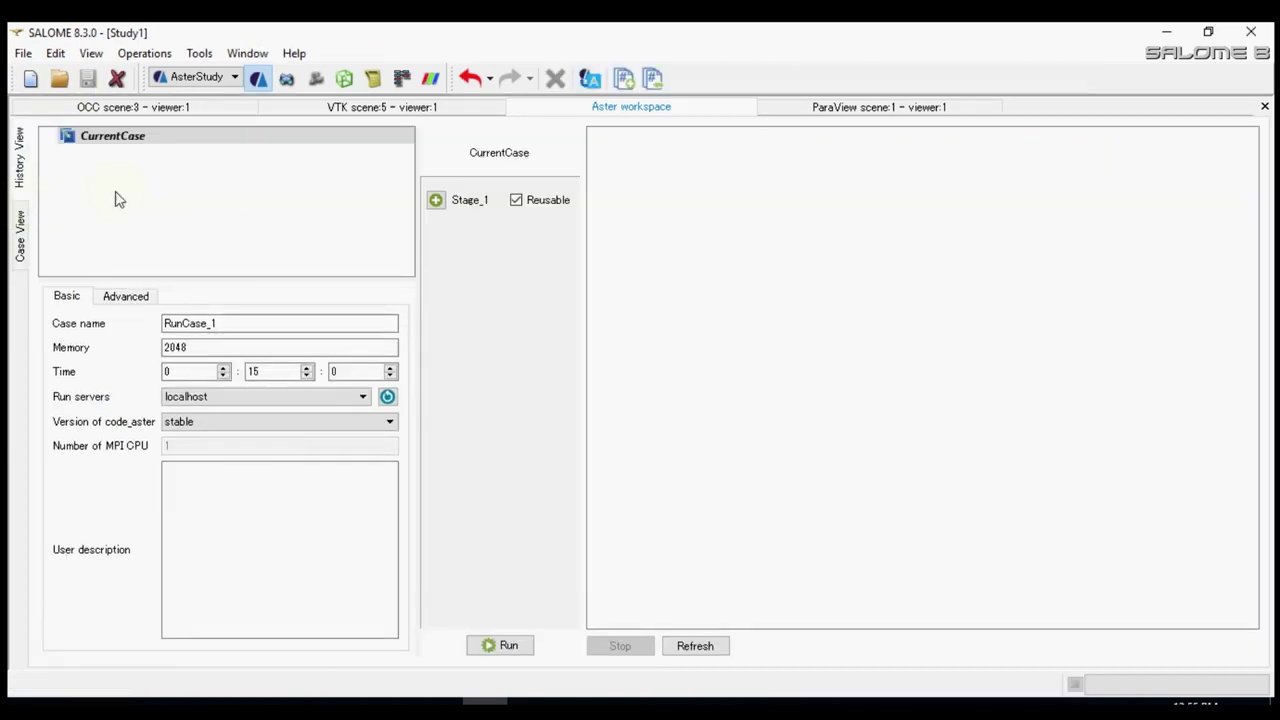
# - Run Stage_1 of the current case as RunCase_1 on localhost with the stable code_aster version
pyautogui.click(438, 204)
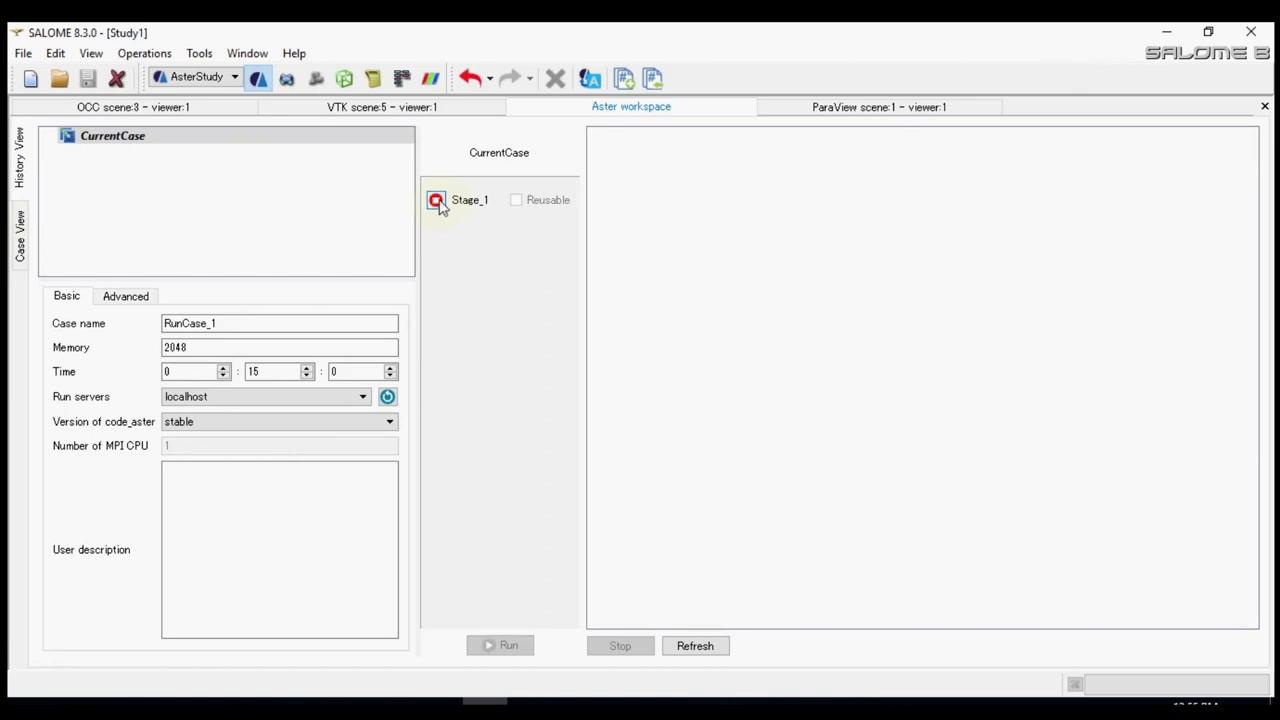
pyautogui.click(438, 204)
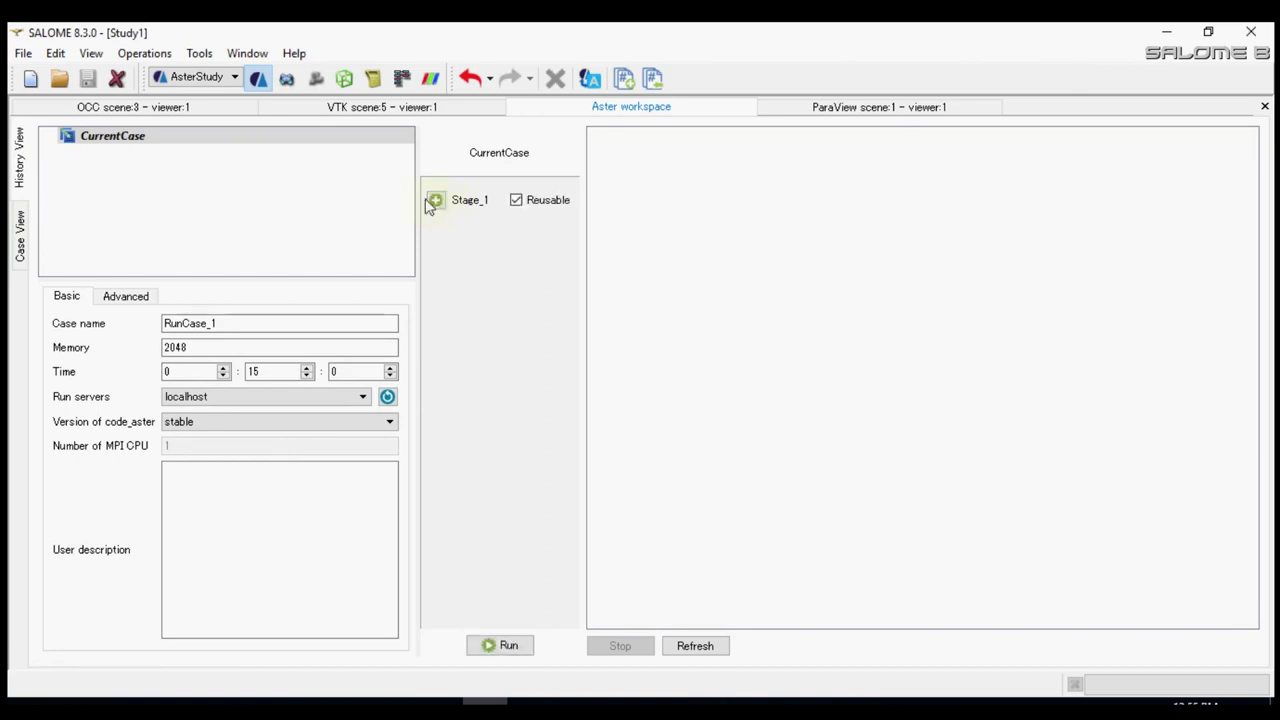
pyautogui.click(506, 646)
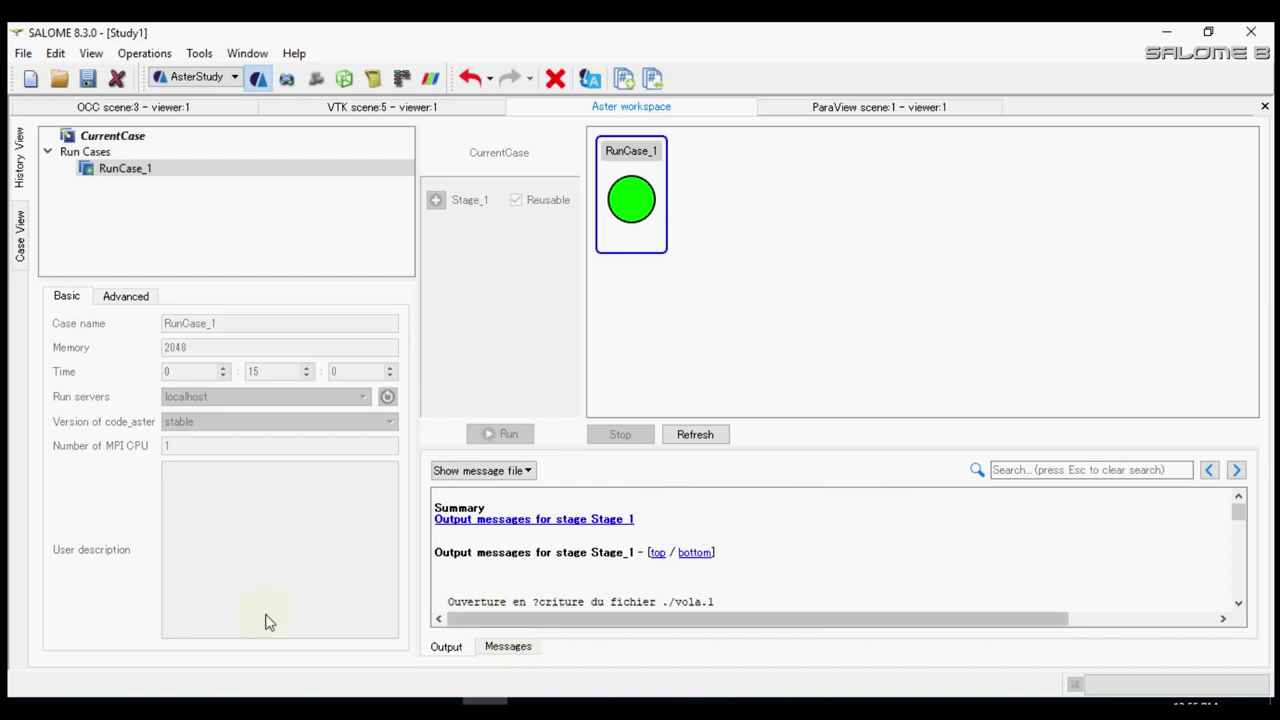
# - Switch to the test folder in File Explorer and open reaction.txt in Notepad
pyautogui.click(258, 700)
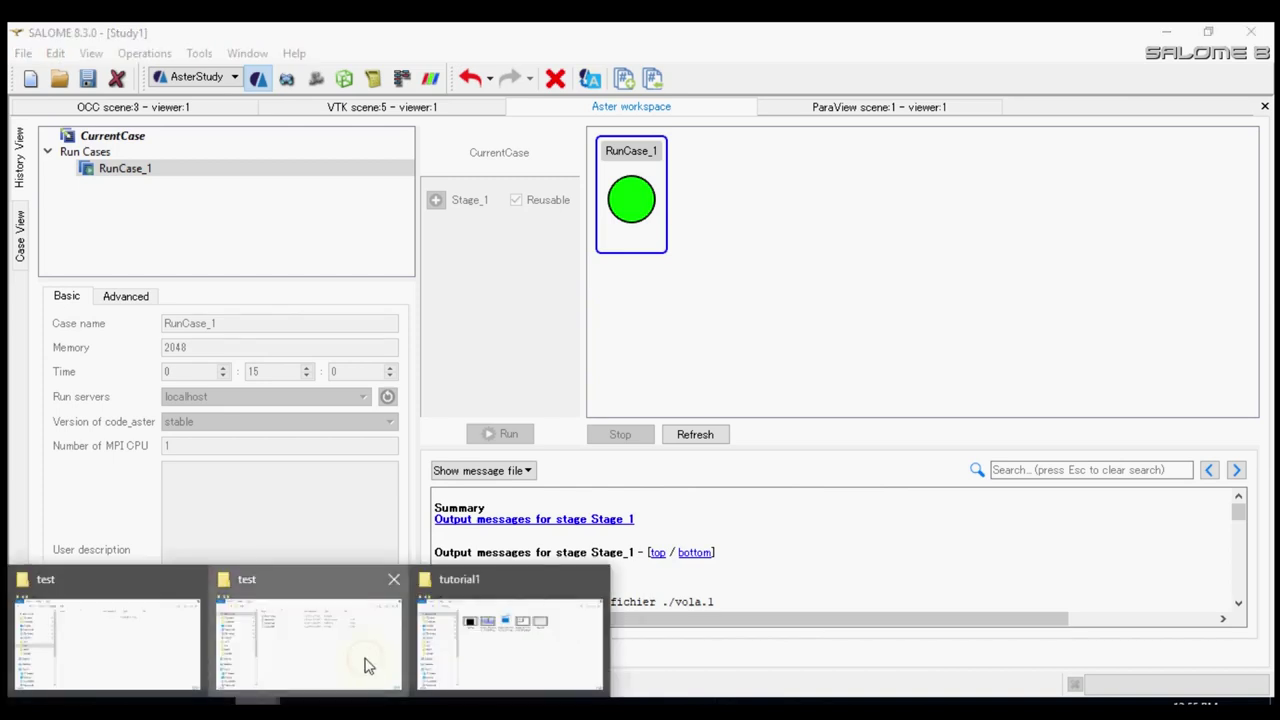
pyautogui.click(365, 665)
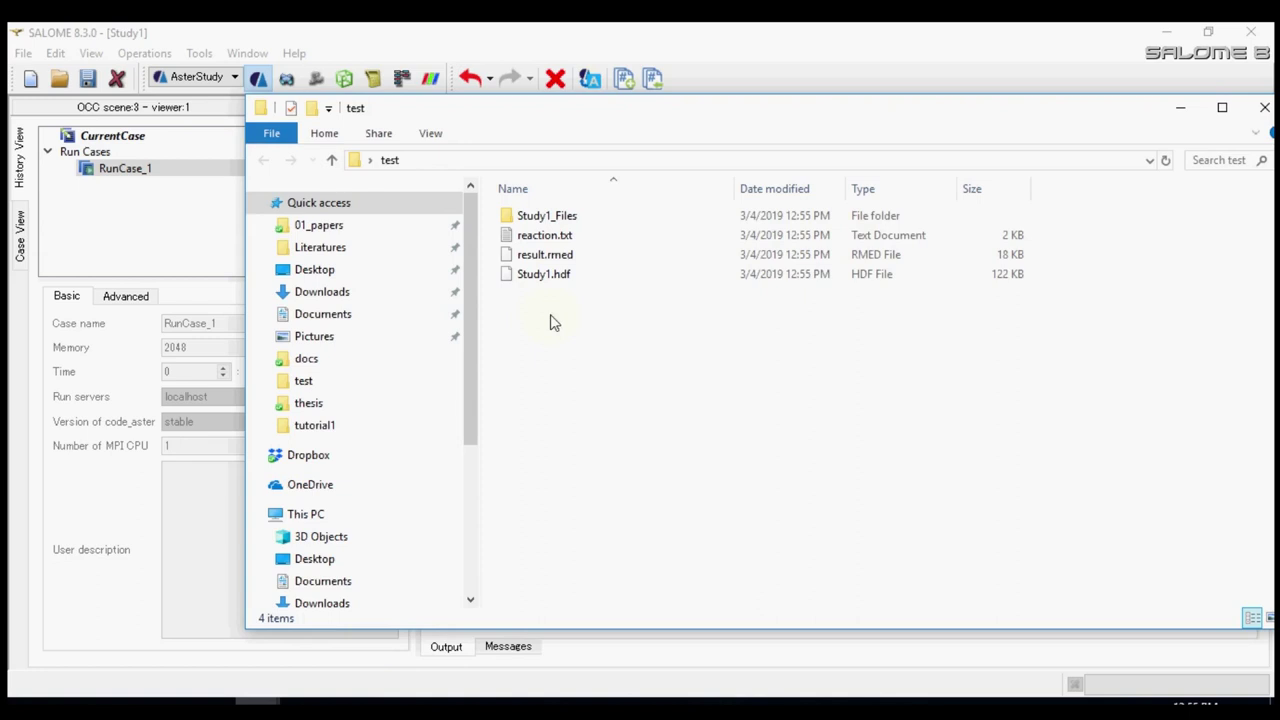
pyautogui.doubleClick(557, 240)
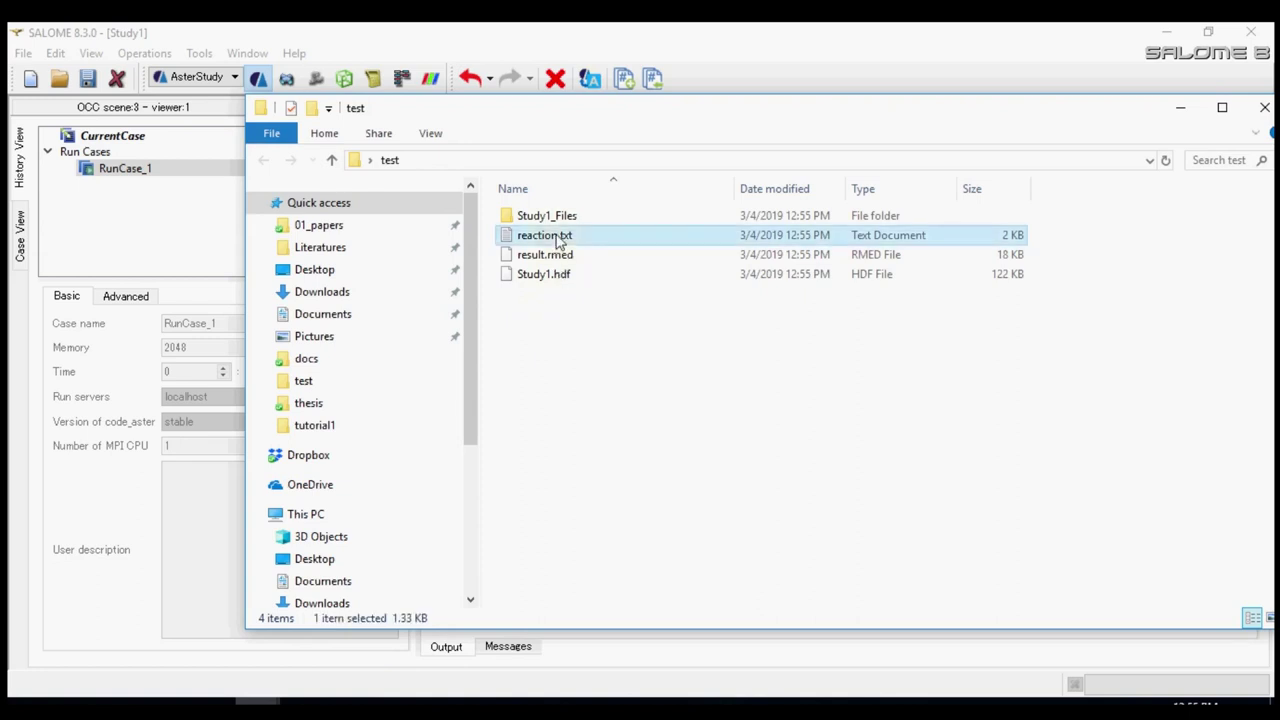
pyautogui.moveTo(563, 338); pyautogui.dragTo(797, 262)
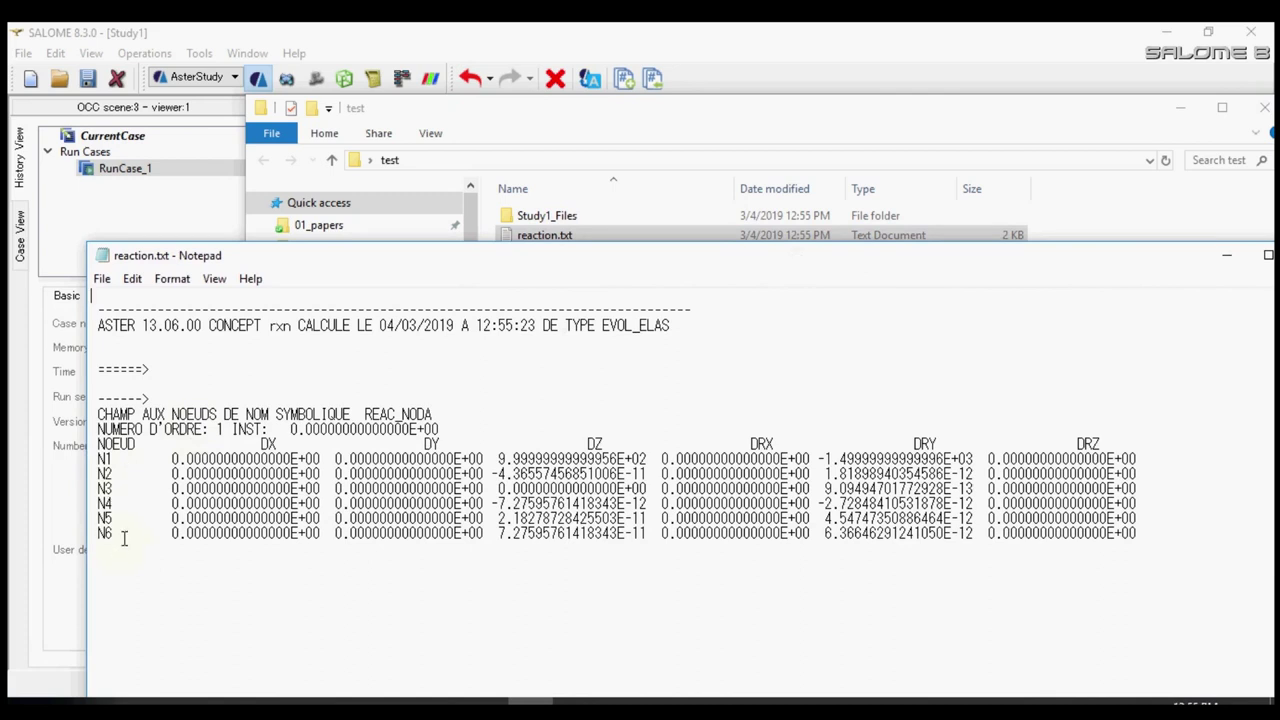
# - Examine the nodal reaction rows in reaction.txt, from node N6 to the DZ reaction at node N1
pyautogui.moveTo(124, 538); pyautogui.dragTo(368, 561)
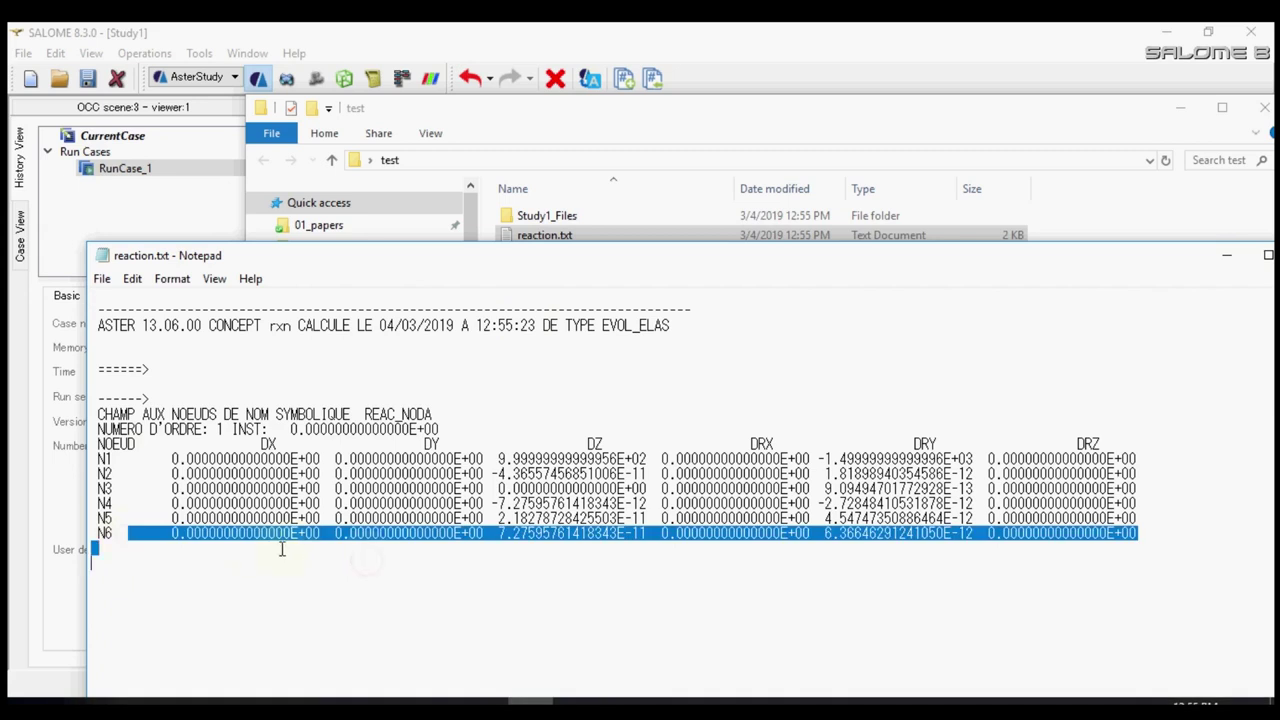
pyautogui.click(518, 516)
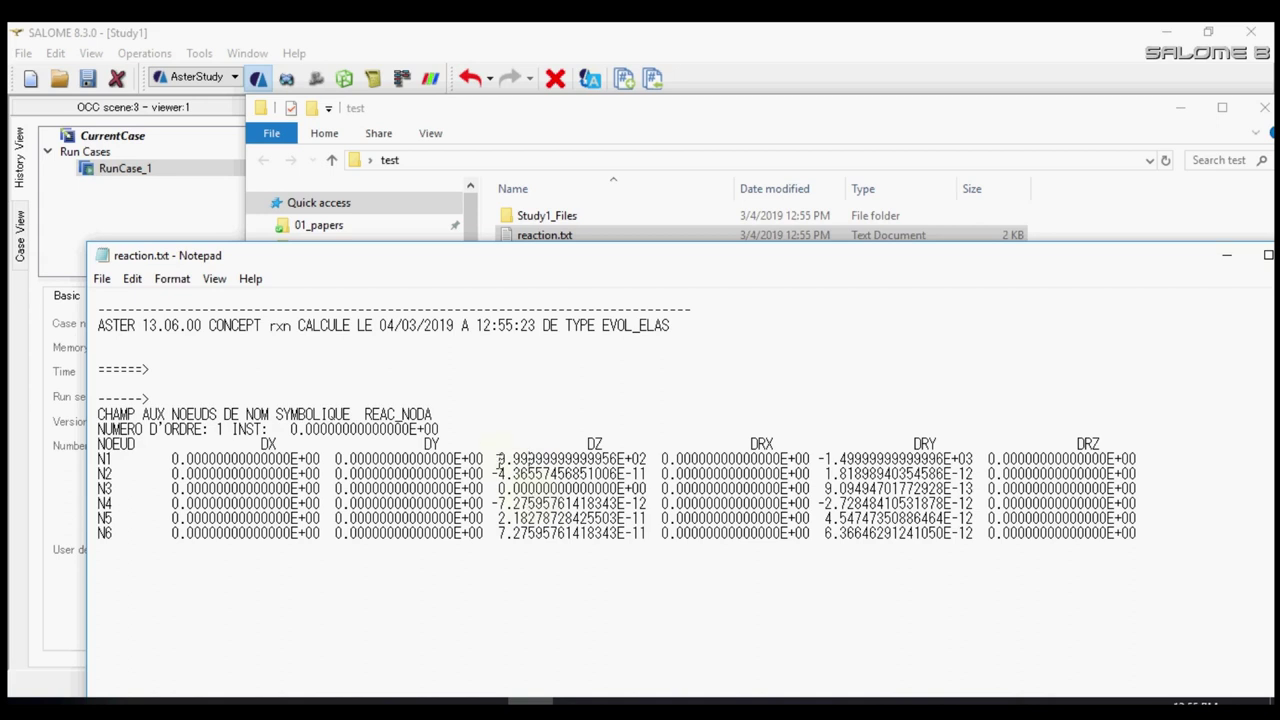
pyautogui.moveTo(492, 460); pyautogui.dragTo(650, 462)
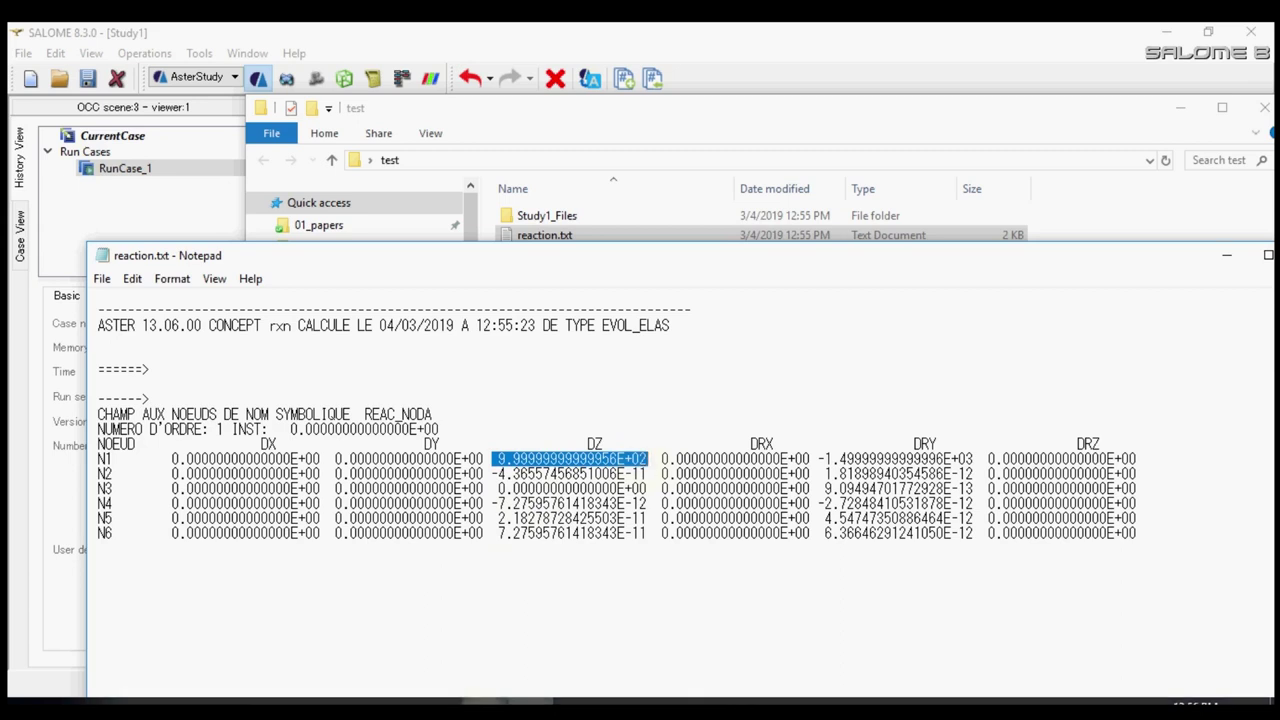
# - Switch back to SALOME, activate the ParaViS module and open result.rmed from the test folder
pyautogui.moveTo(485, 705)
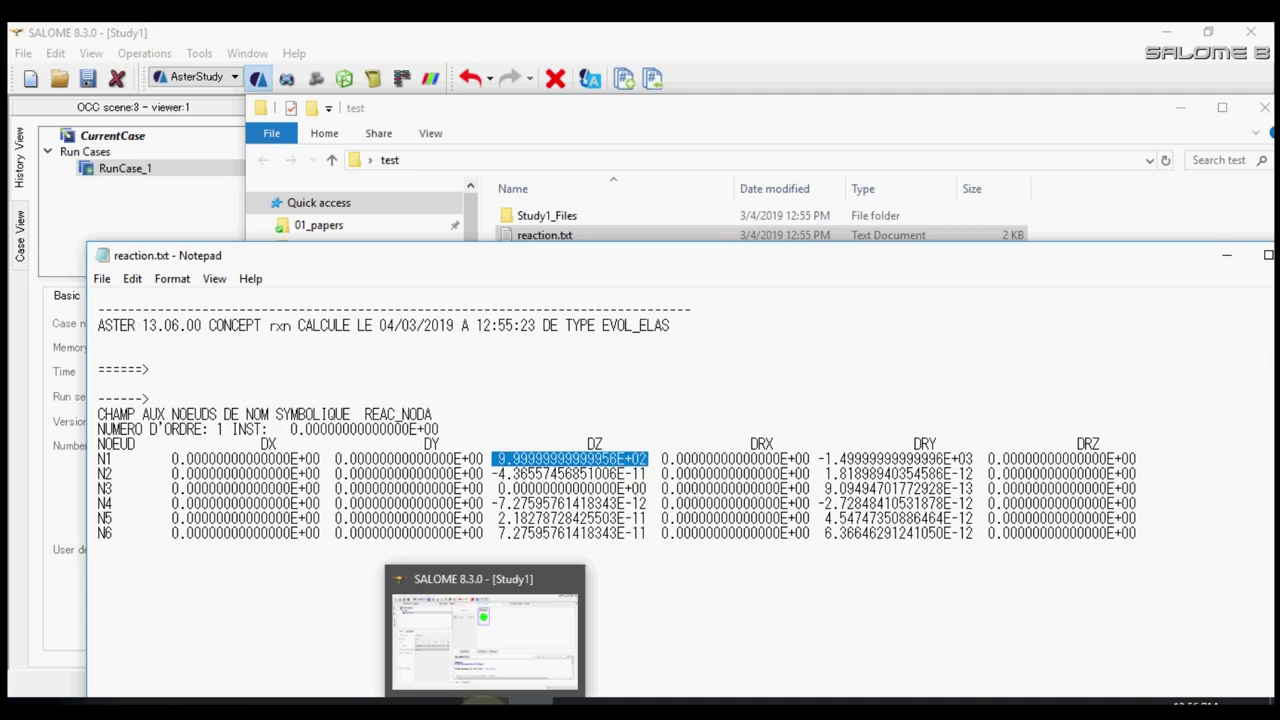
pyautogui.click(505, 686)
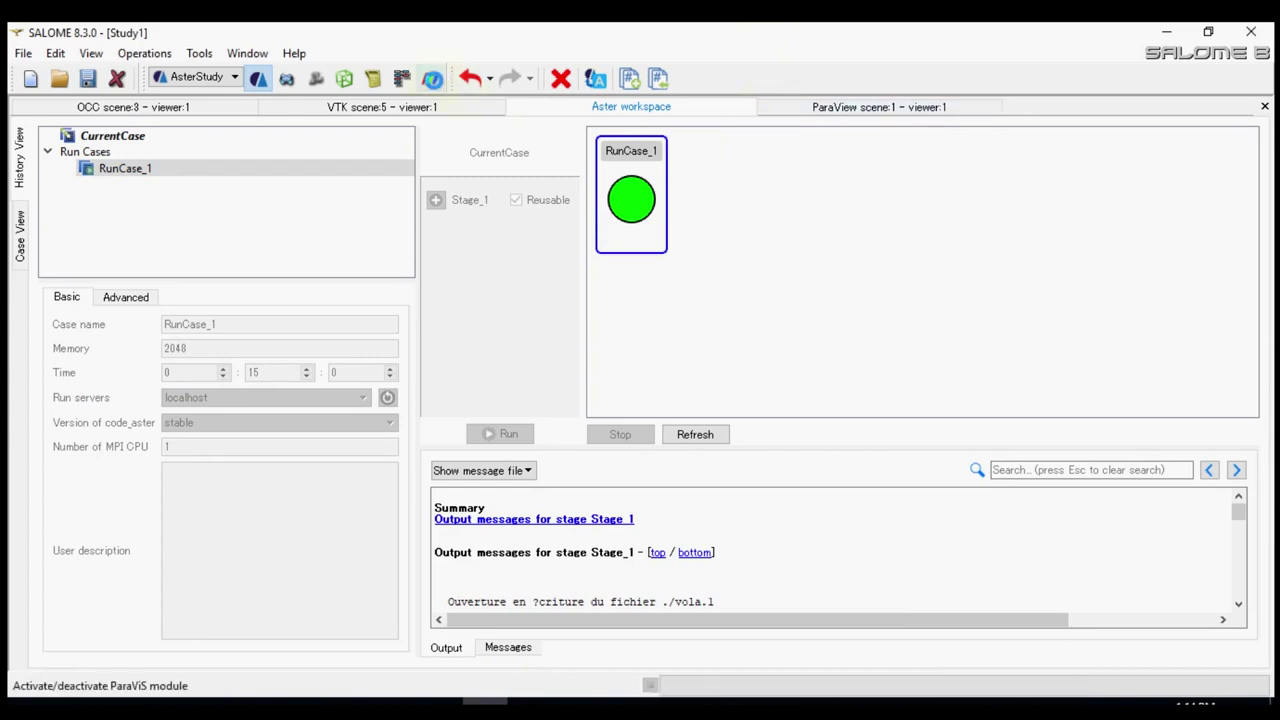
pyautogui.click(432, 78)
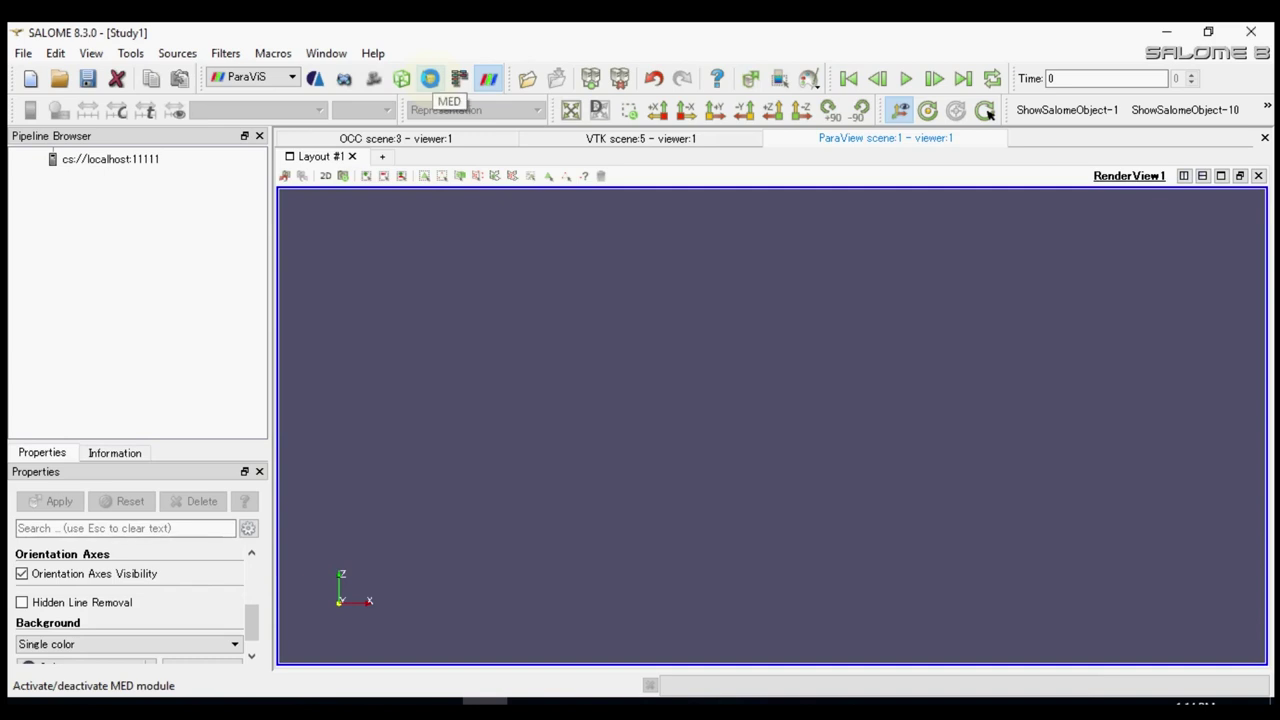
pyautogui.click(110, 159)
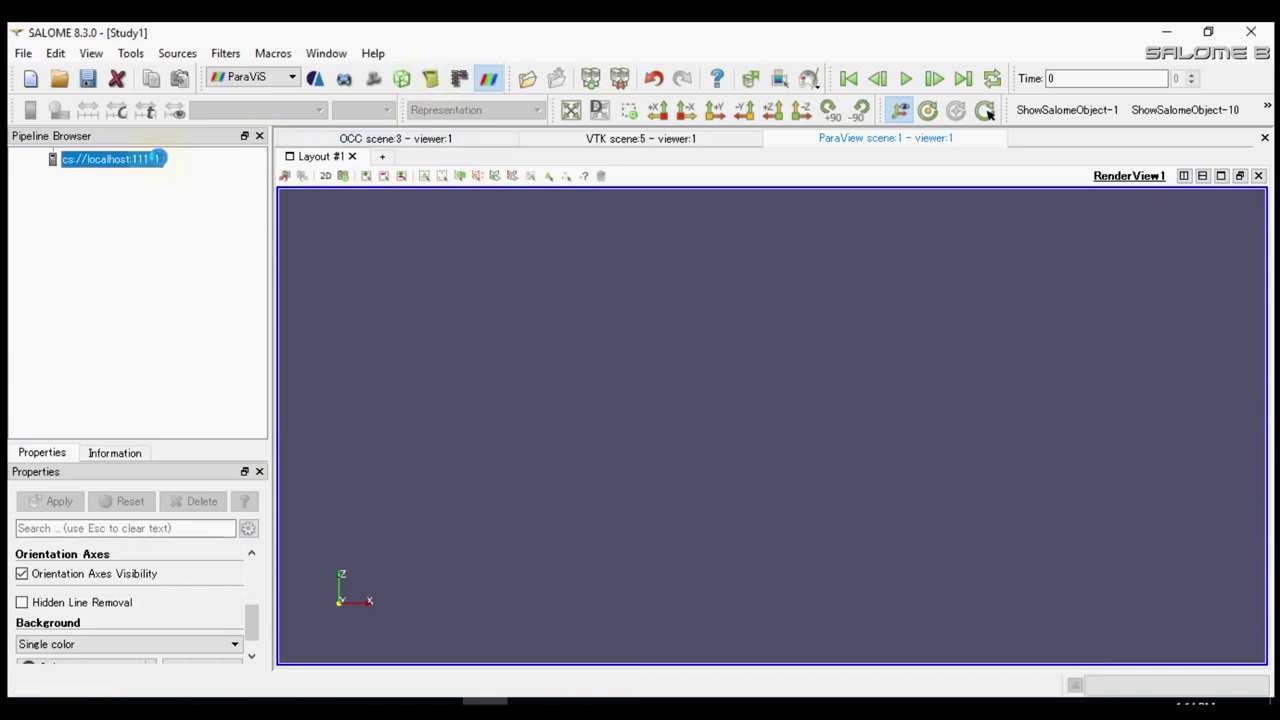
pyautogui.rightClick(157, 159)
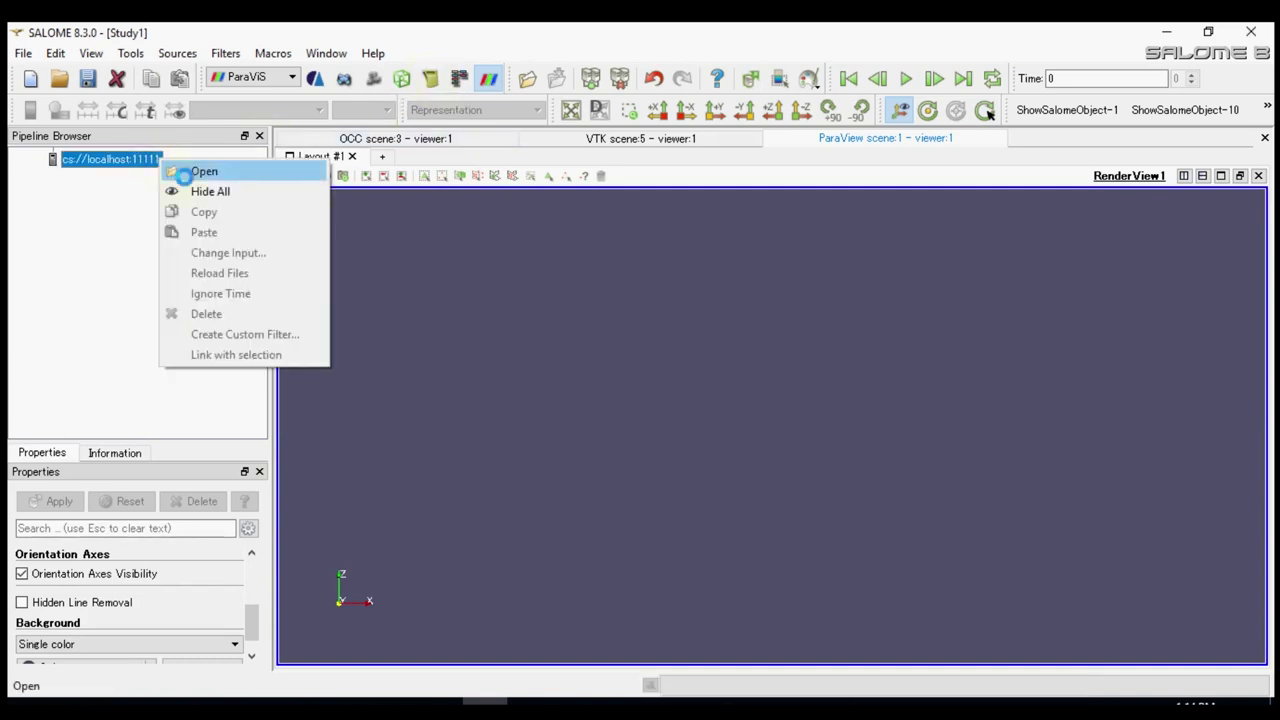
pyautogui.click(185, 172)
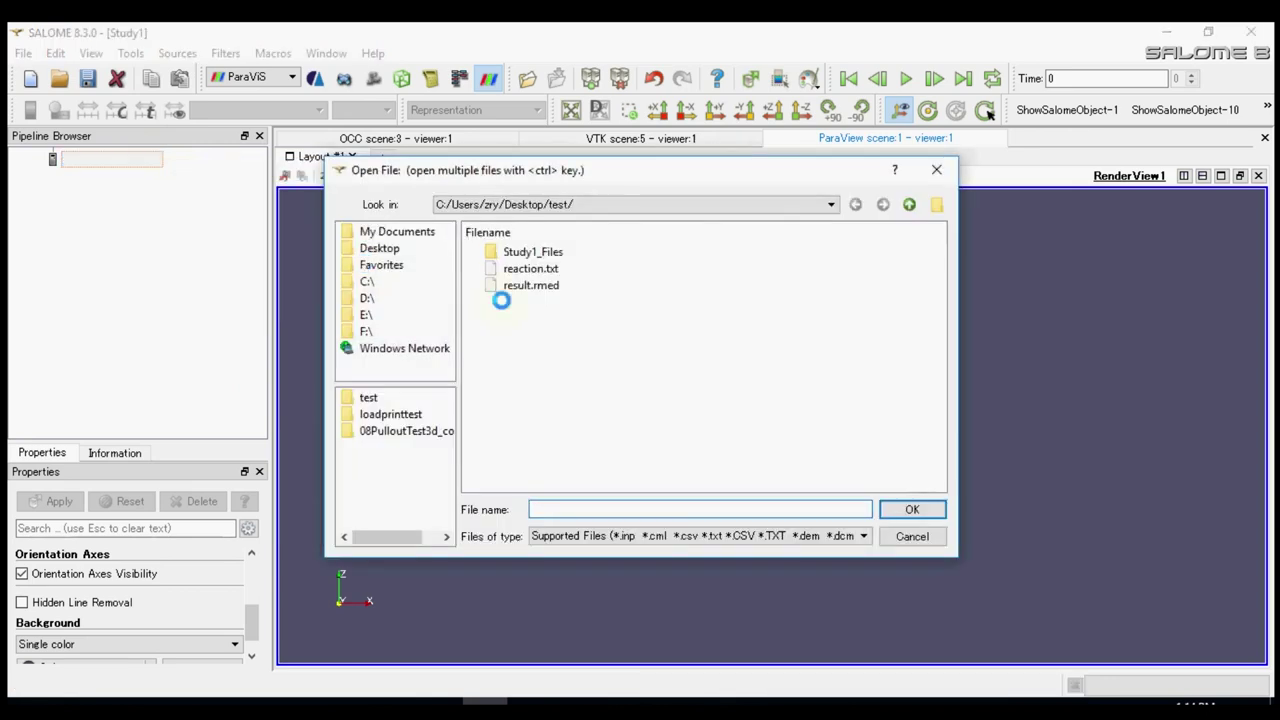
pyautogui.click(516, 287)
pyautogui.doubleClick(516, 286)
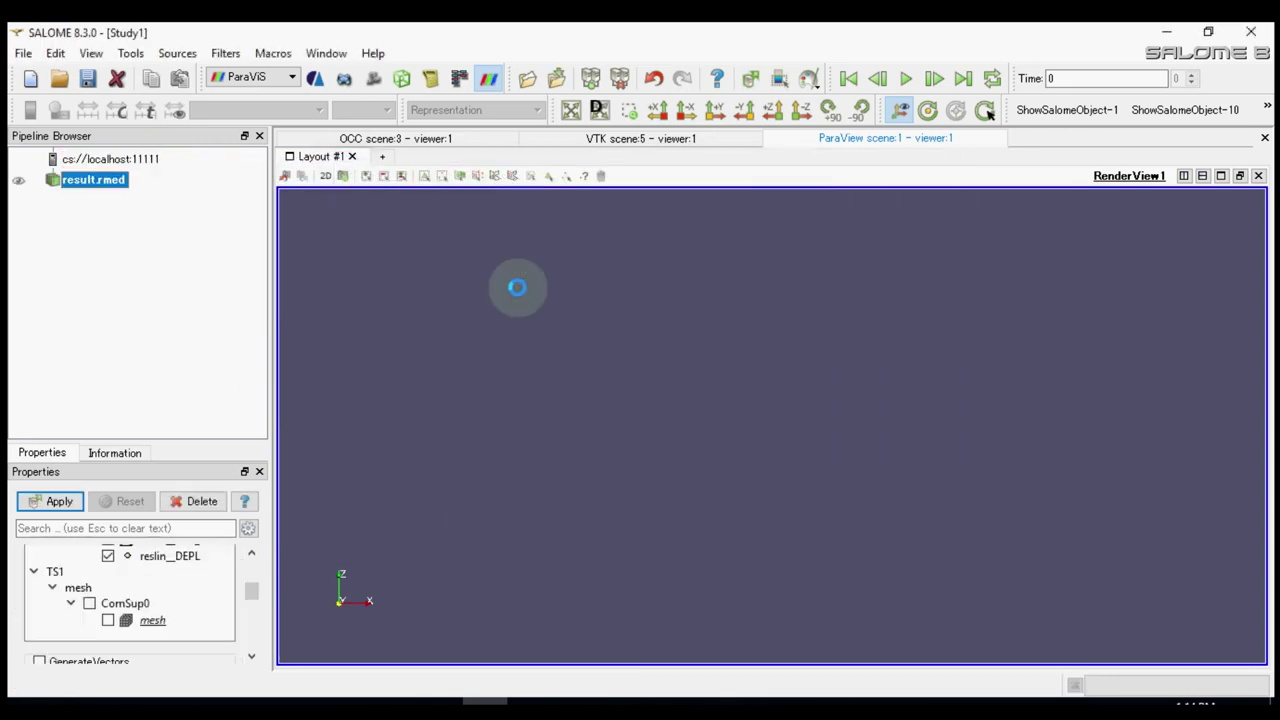
# - Display result.rmed in the render view and color it by the DZ component of reslin__DEPL
pyautogui.click(17, 179)
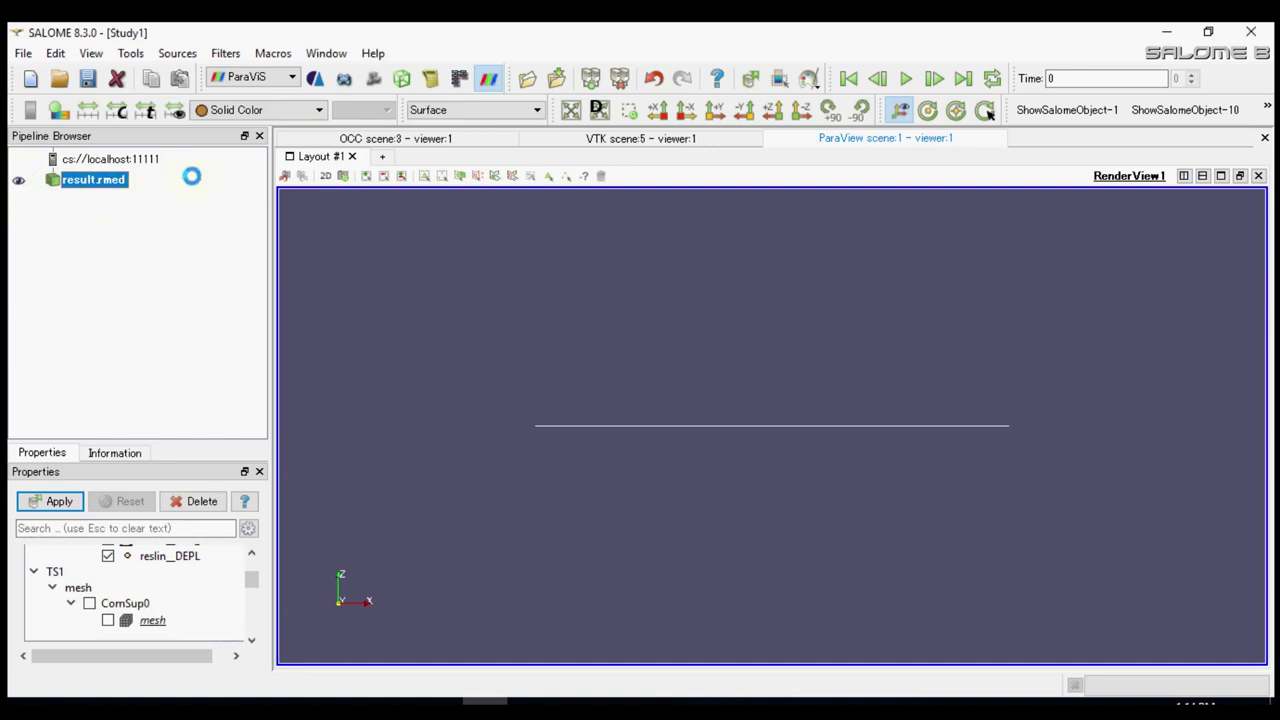
pyautogui.click(250, 108)
pyautogui.click(242, 154)
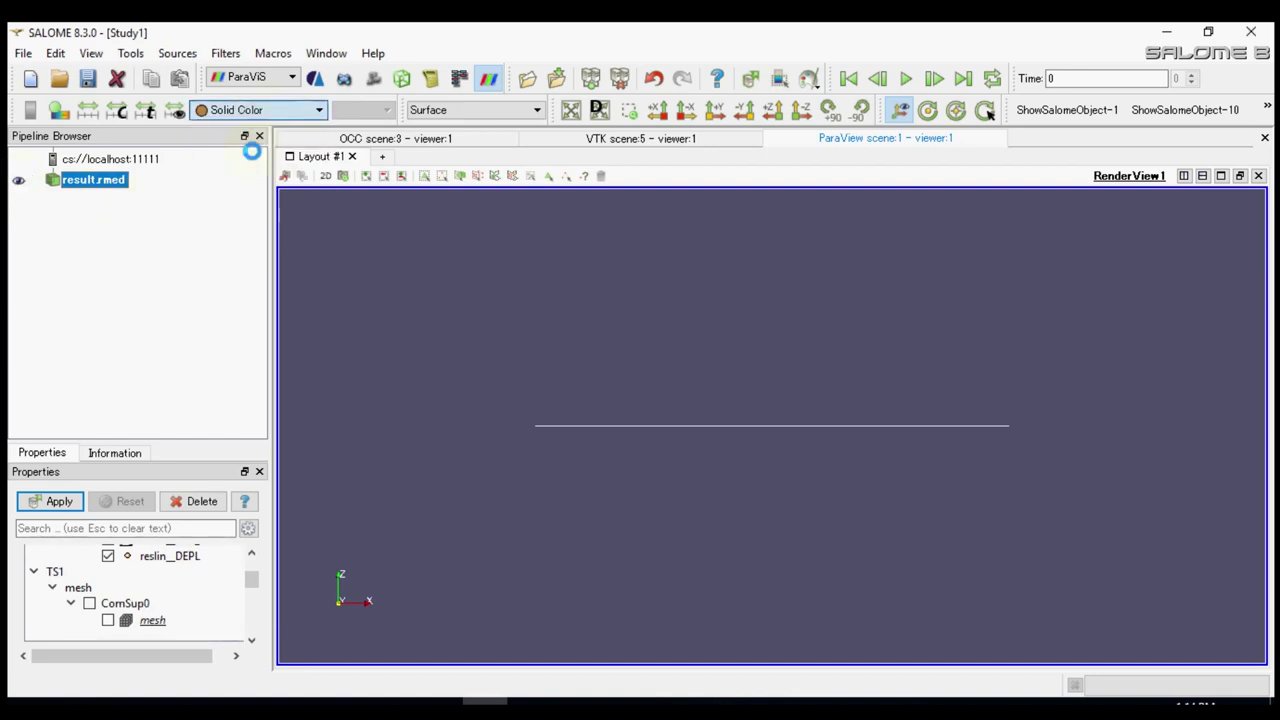
pyautogui.click(389, 110)
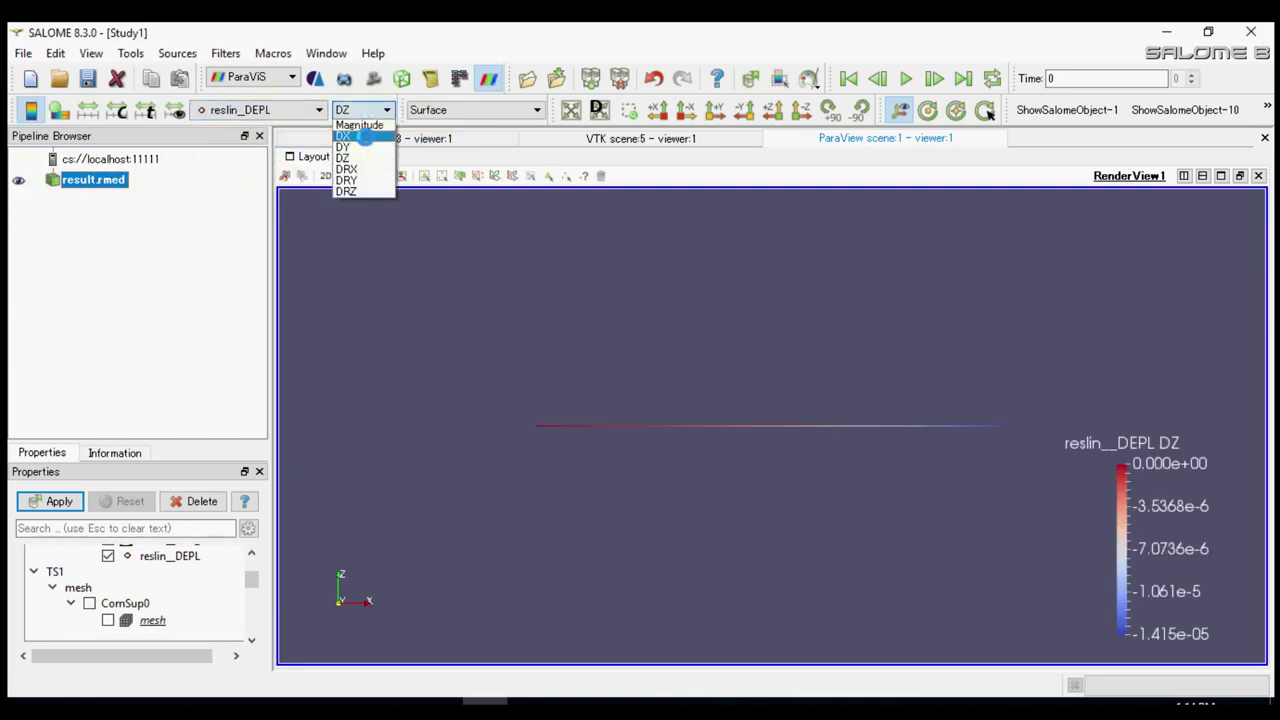
pyautogui.click(357, 157)
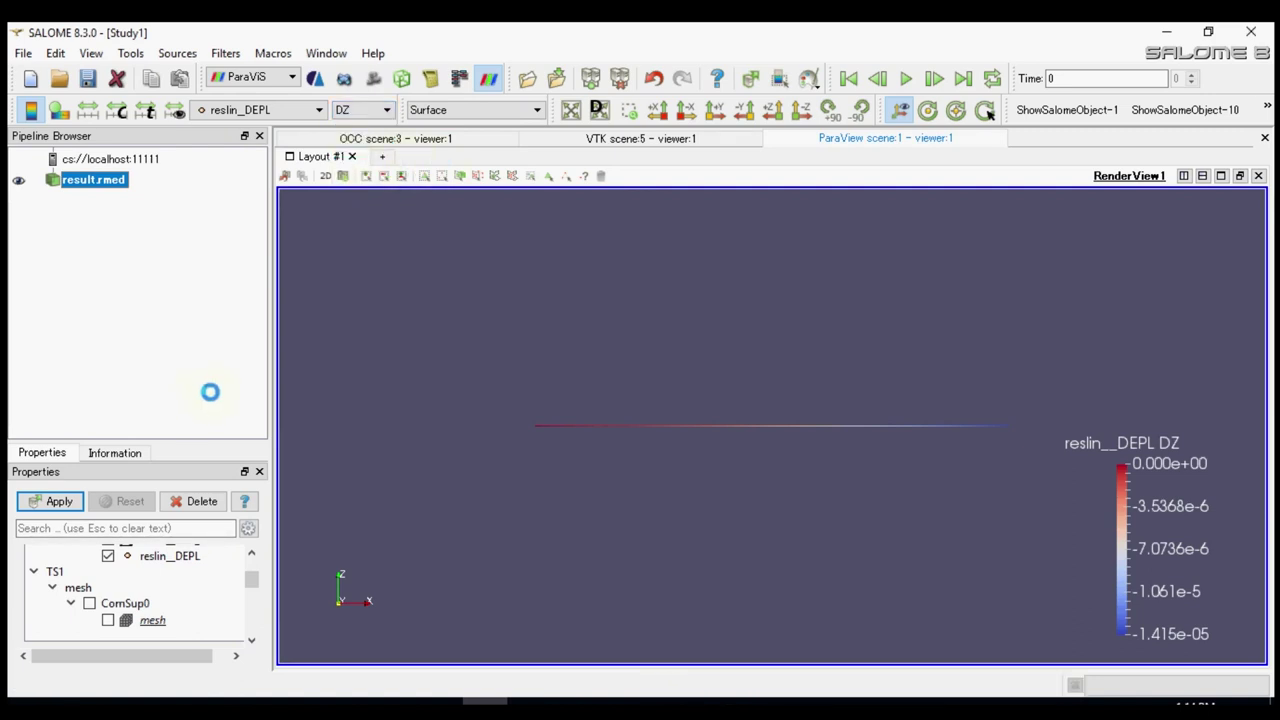
# - Enable GenerateVectors for result.rmed, keeping reslin__DEPL selected, and apply the change
pyautogui.click(98, 108)
pyautogui.moveTo(174, 440); pyautogui.dragTo(180, 295)
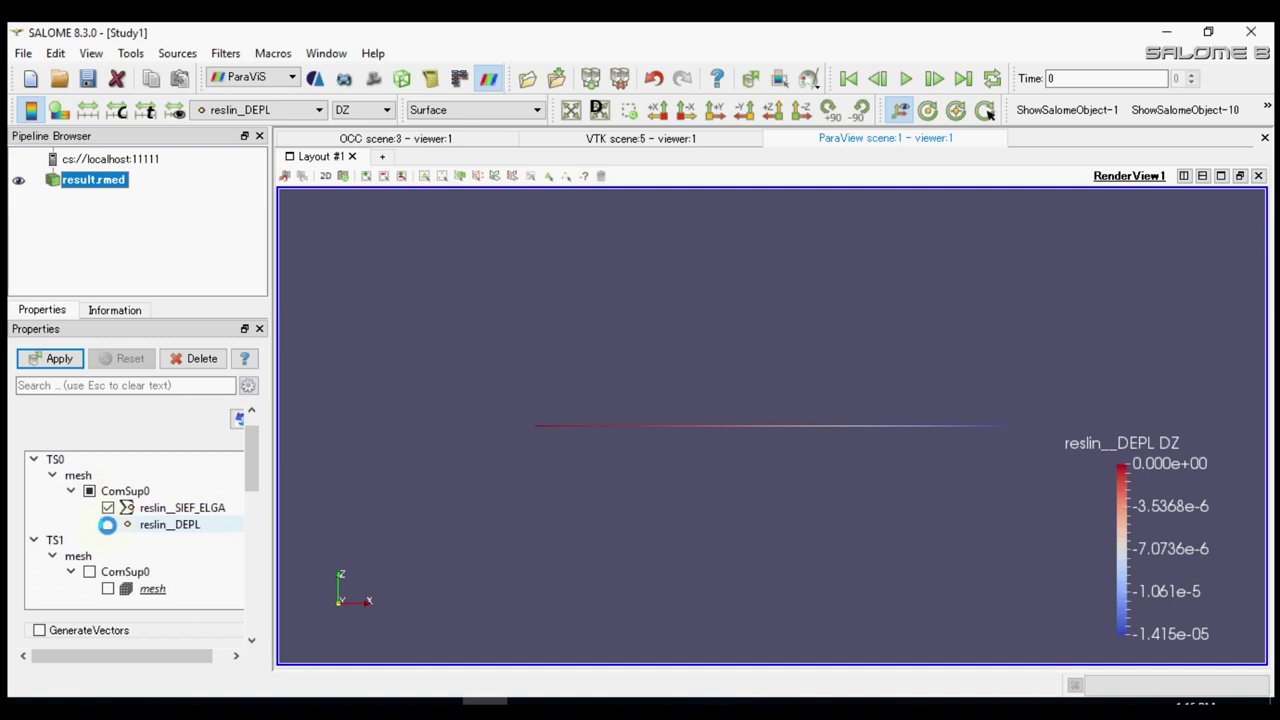
pyautogui.click(107, 525)
pyautogui.scroll(-2, 120, 524)
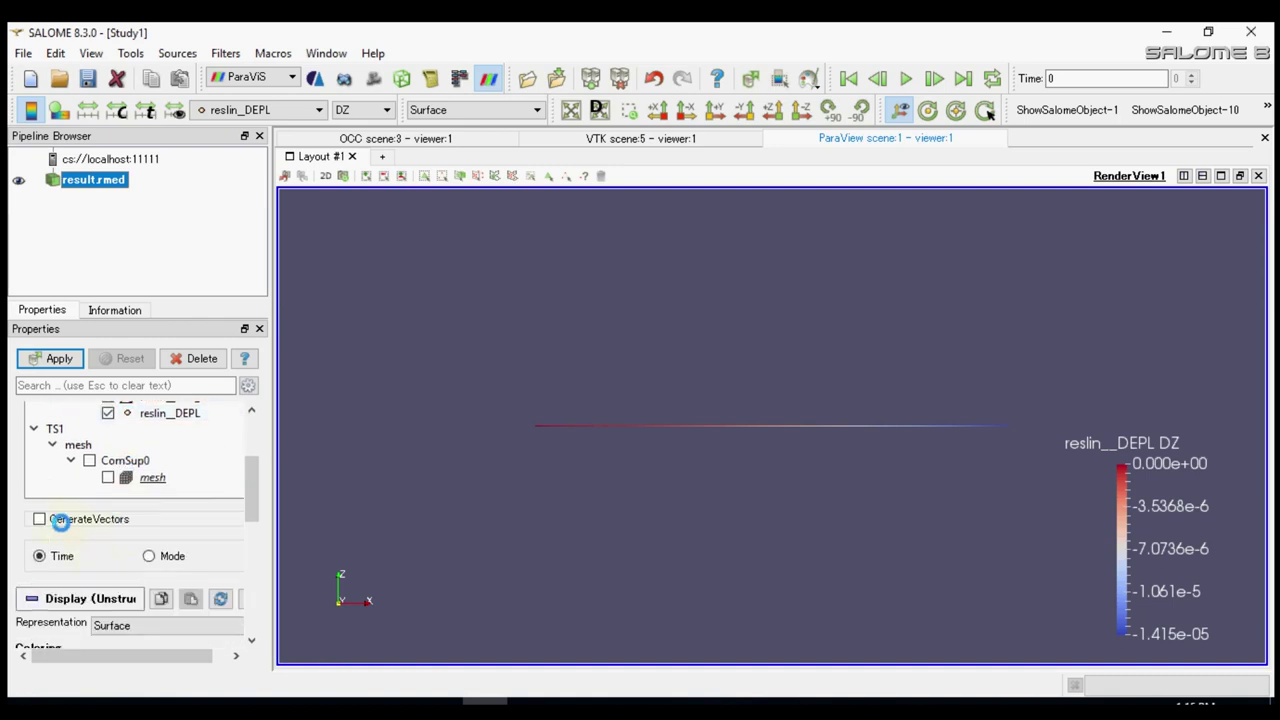
pyautogui.click(61, 519)
pyautogui.click(55, 357)
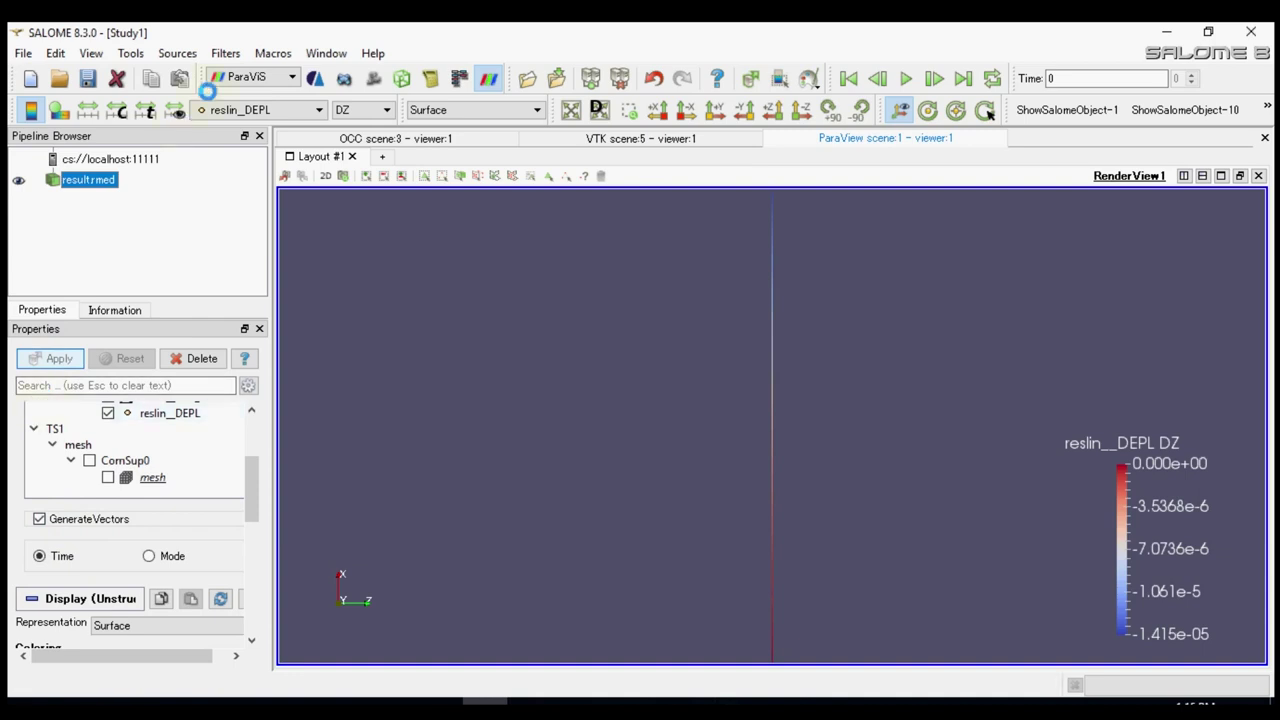
# - Set the view direction to +Y and apply a Warp By Vector filter to result.rmed
pyautogui.click(710, 110)
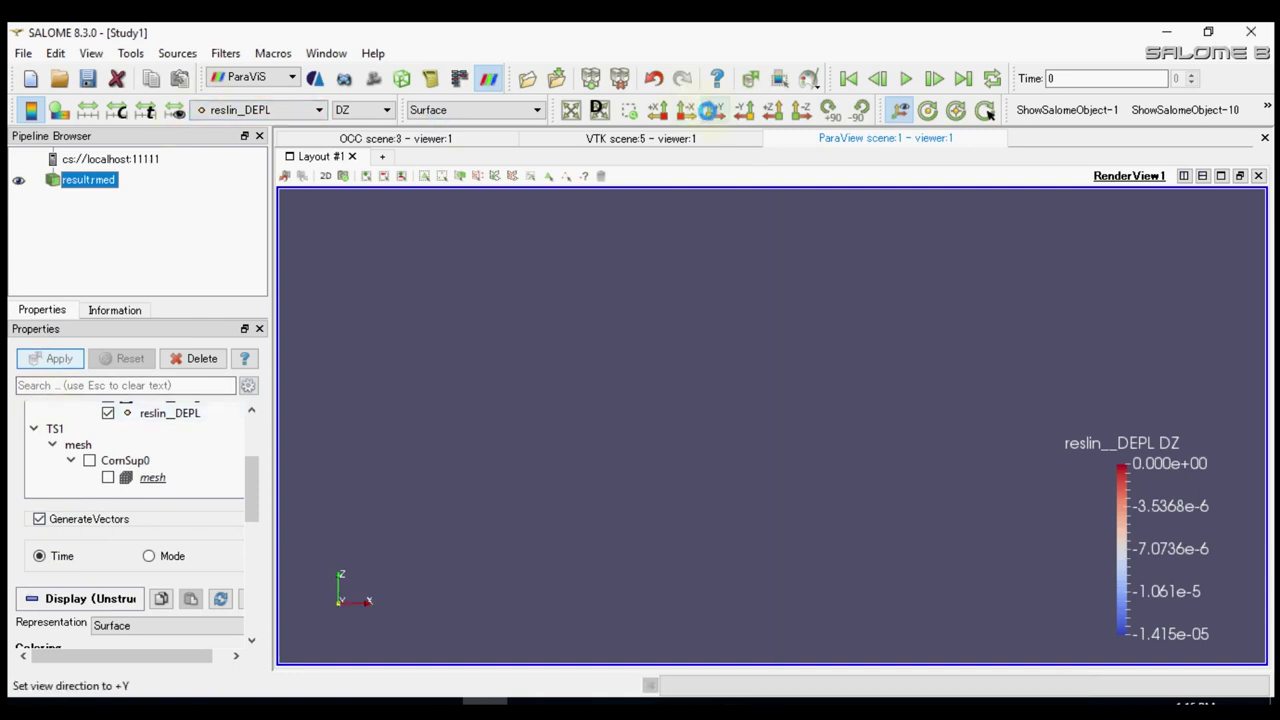
pyautogui.click(206, 49)
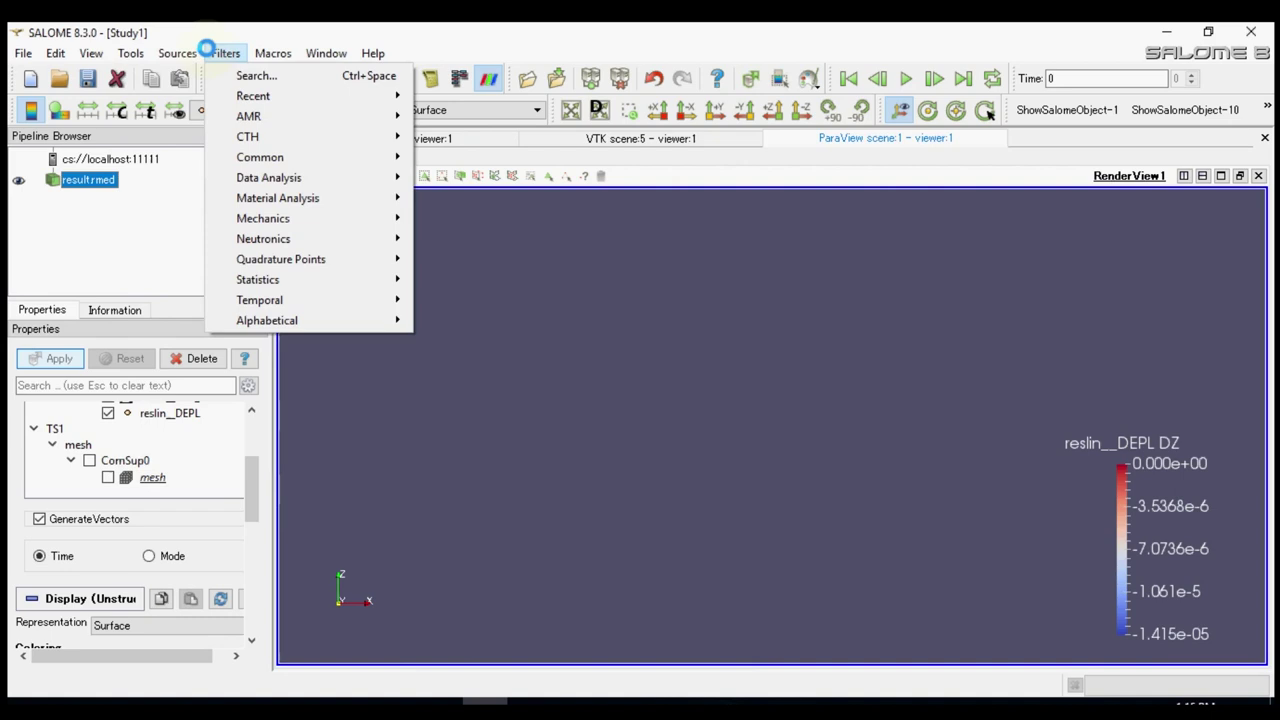
pyautogui.moveTo(294, 155)
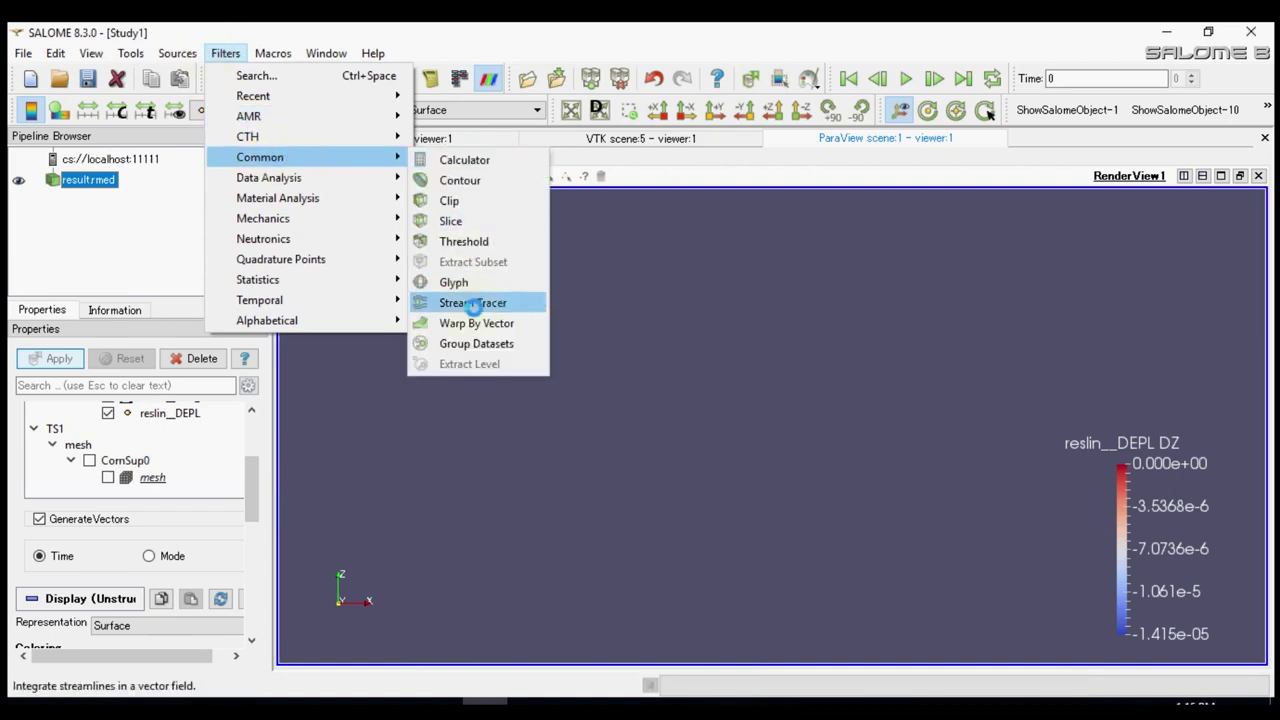
pyautogui.click(470, 323)
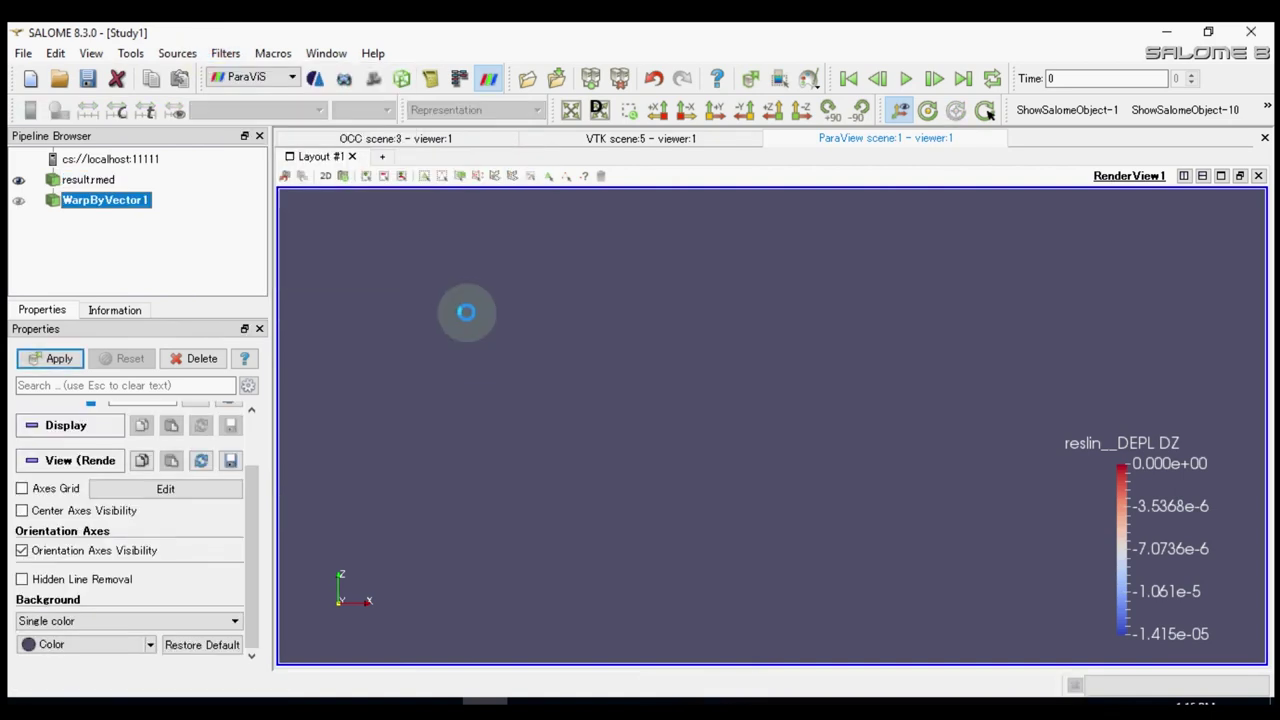
pyautogui.click(50, 358)
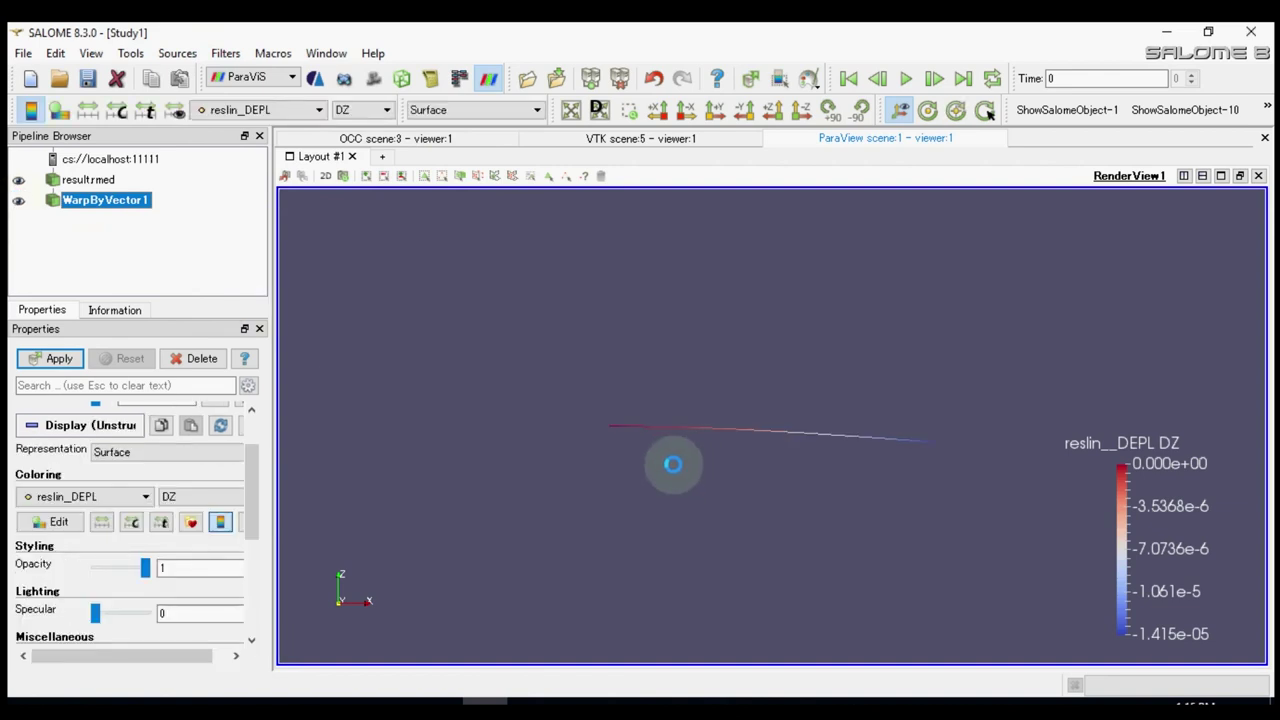
pyautogui.scroll(1, 688, 428)
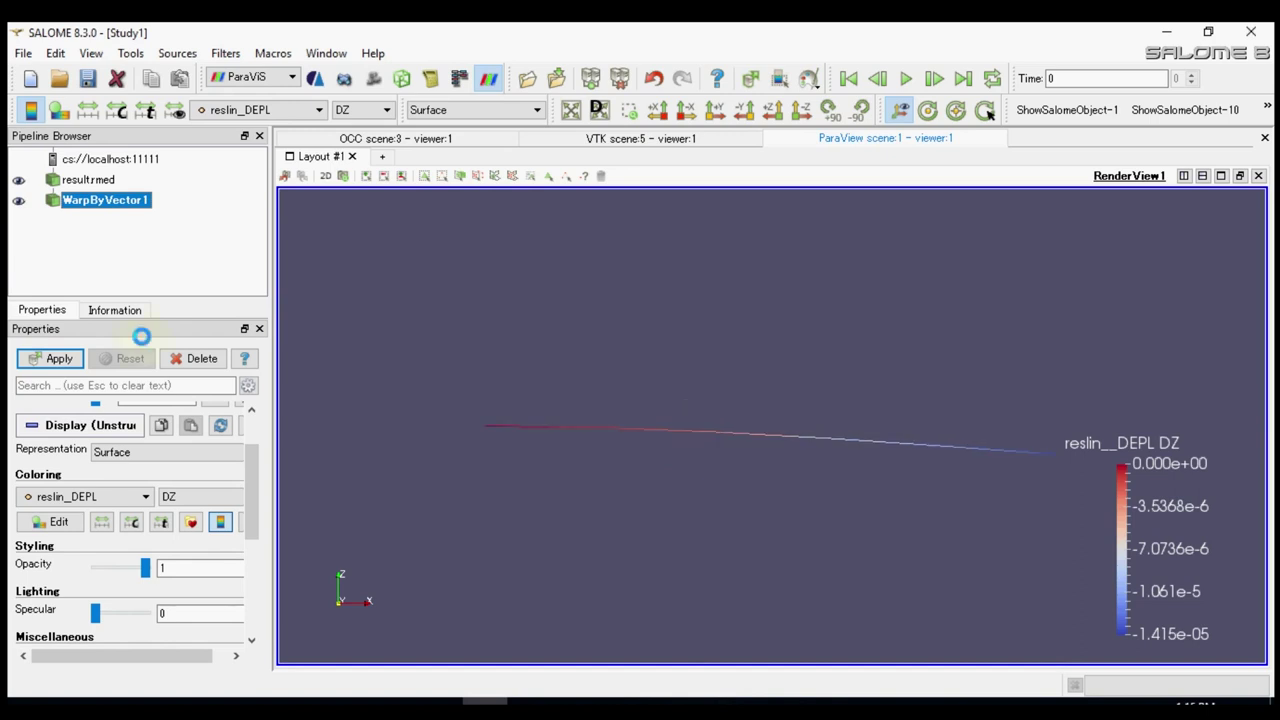